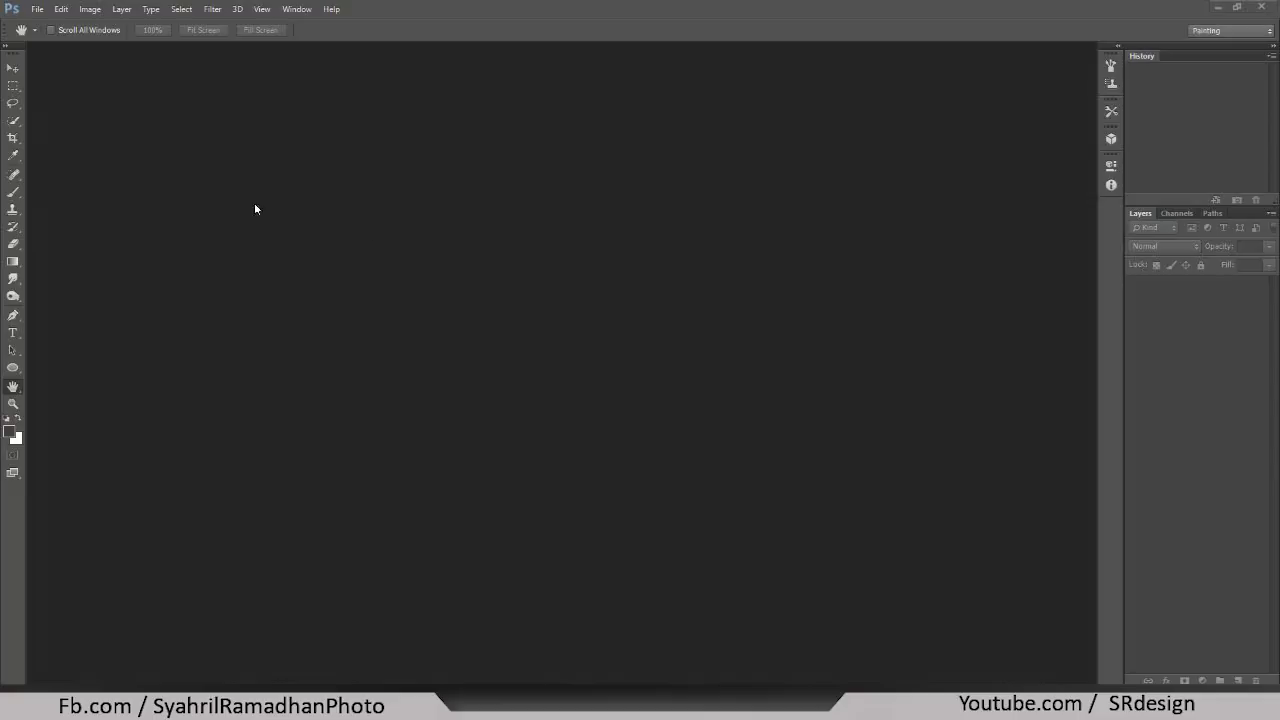
- Open the _DSC1615kk photo, reposition its window, then close it again
double_click(297, 288)
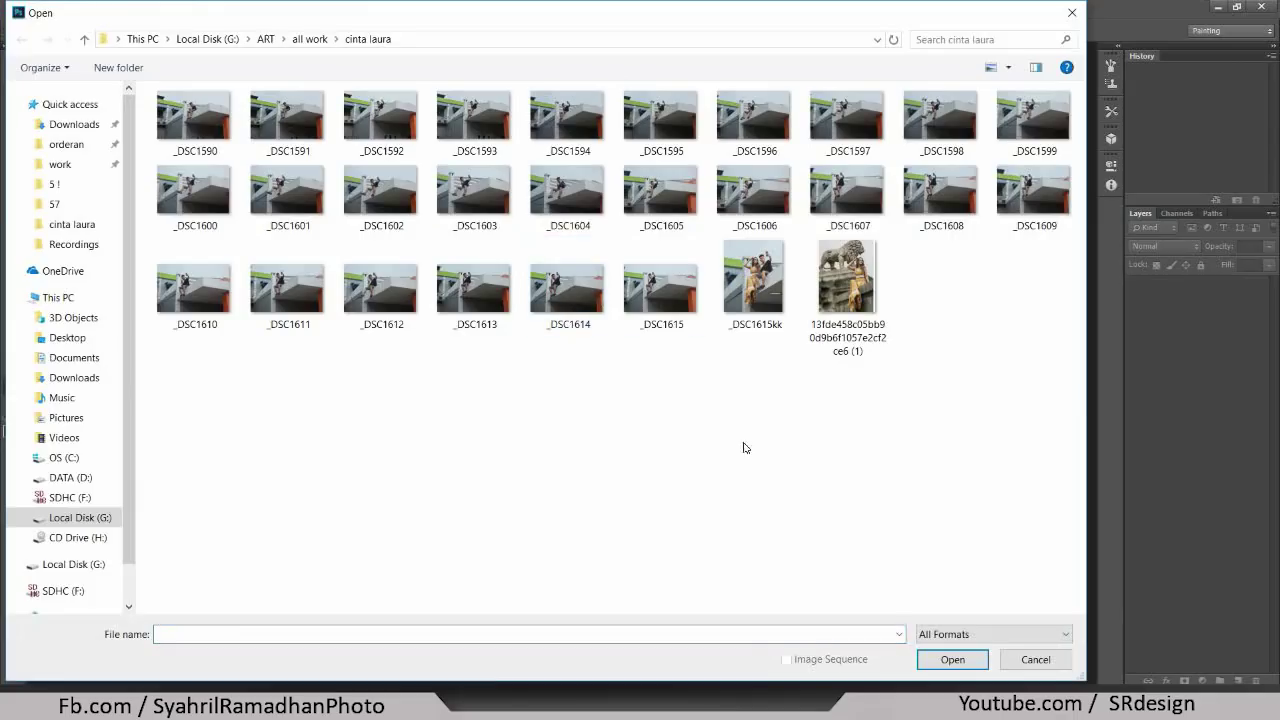
click(770, 323)
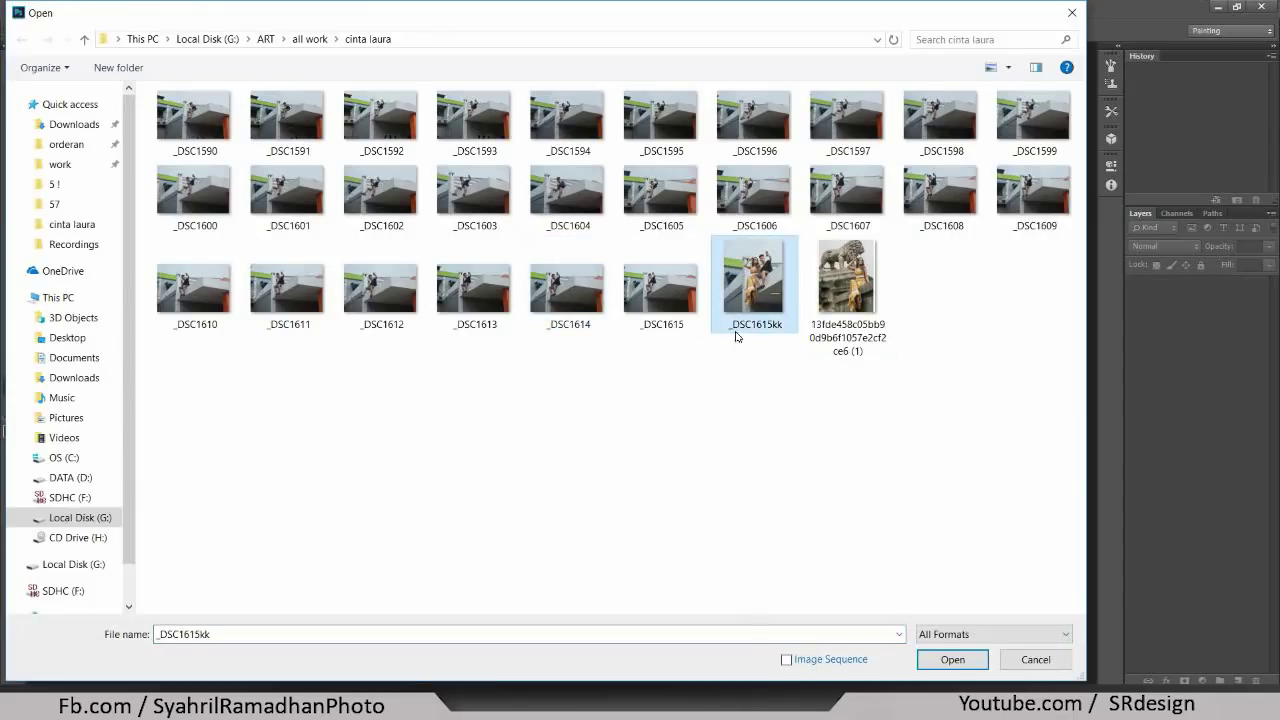
double_click(742, 303)
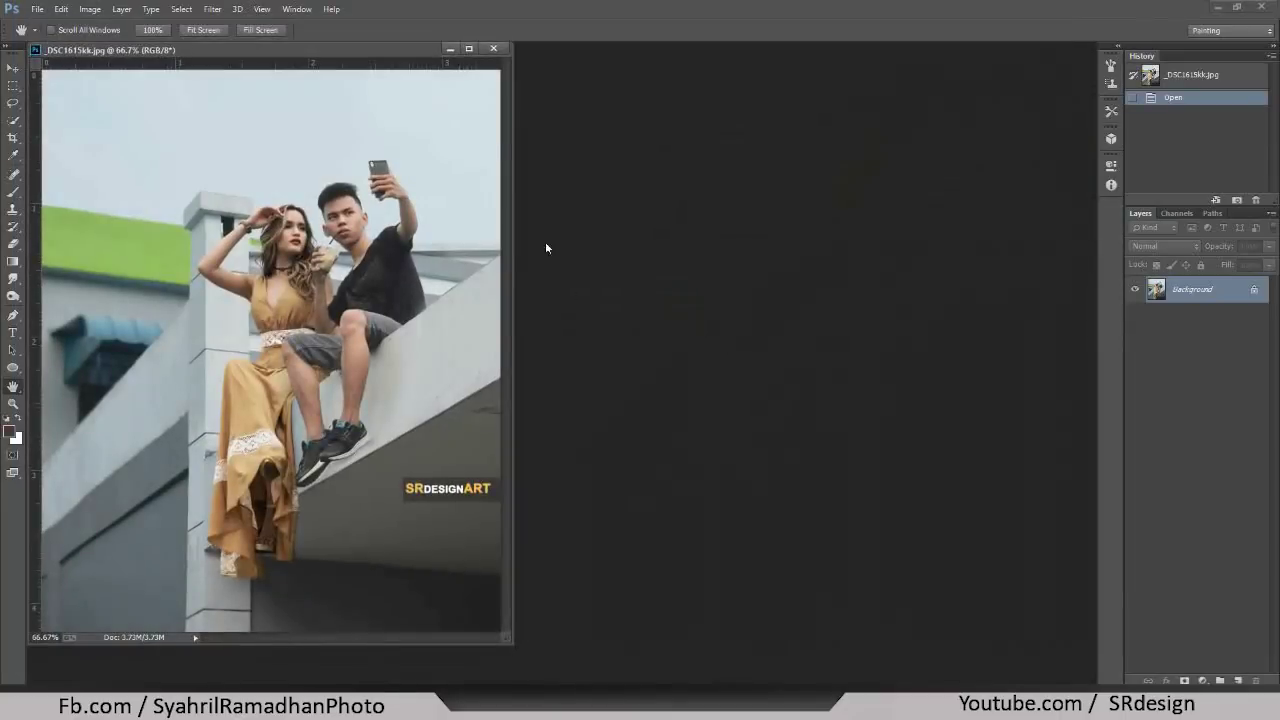
drag(402, 56, 528, 75)
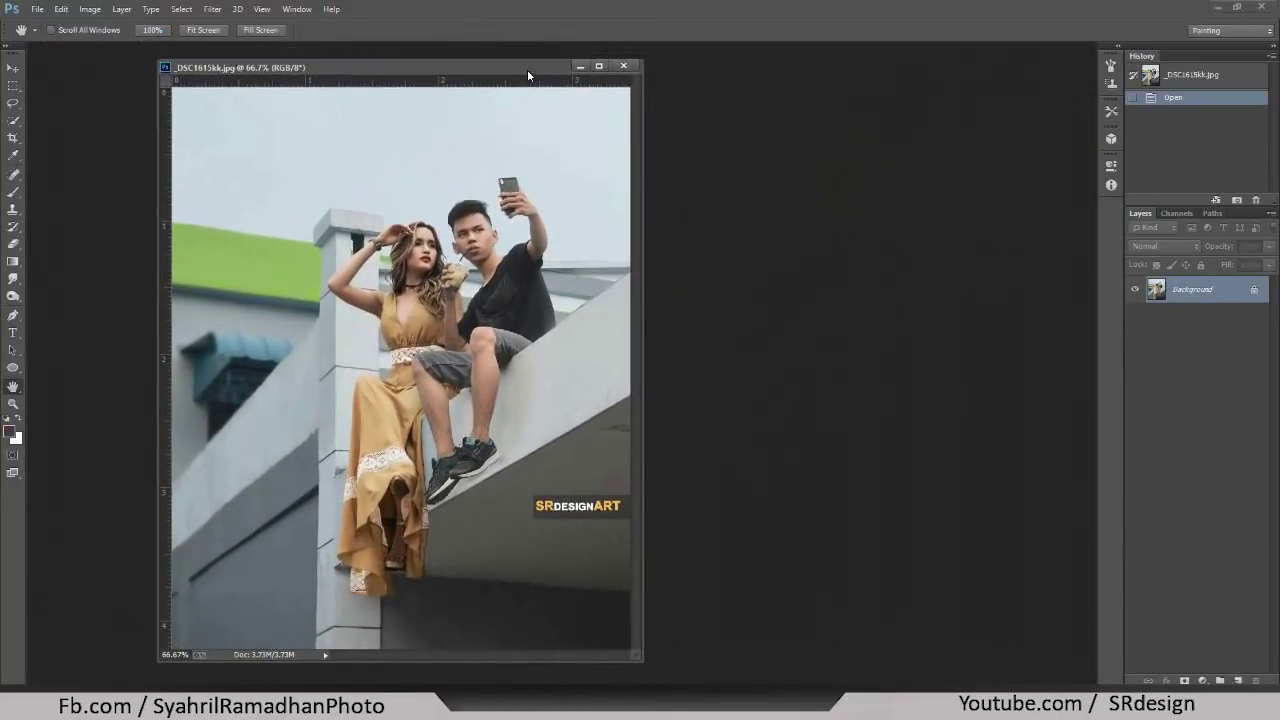
click(623, 67)
- In the file browser, try selecting and clearing groups of the ledge photos
double_click(518, 273)
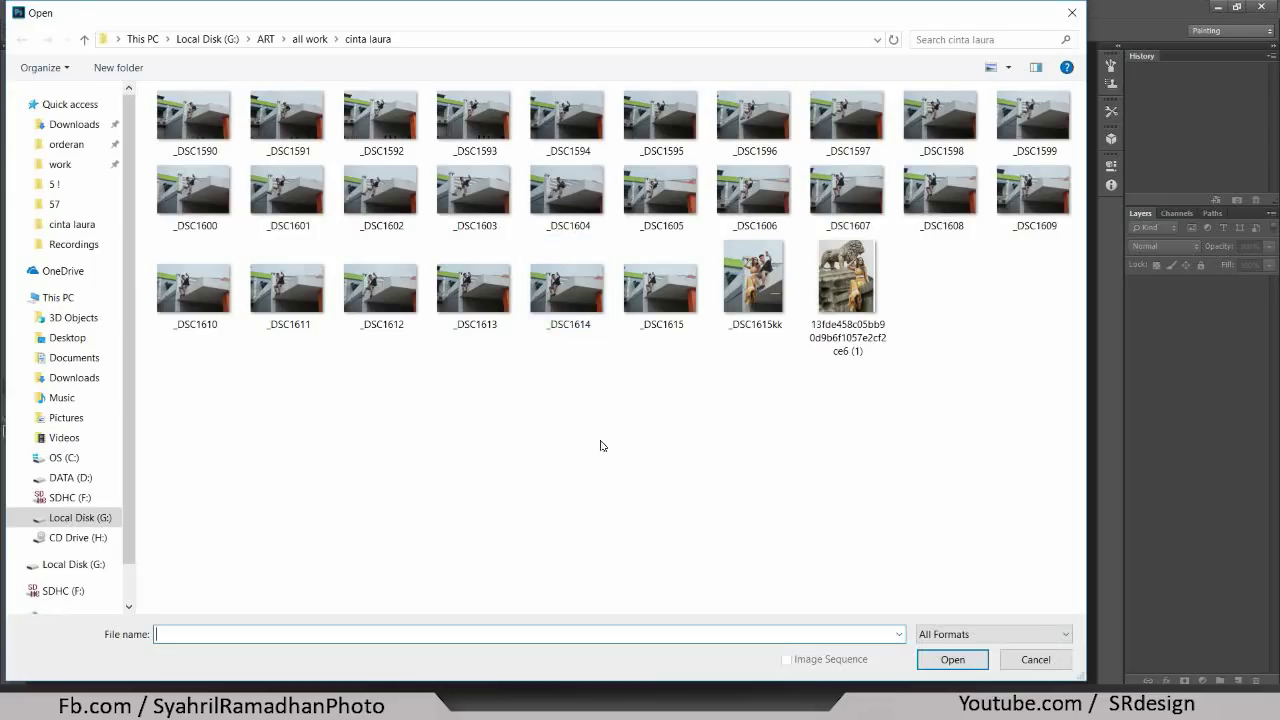
drag(667, 562, 160, 95)
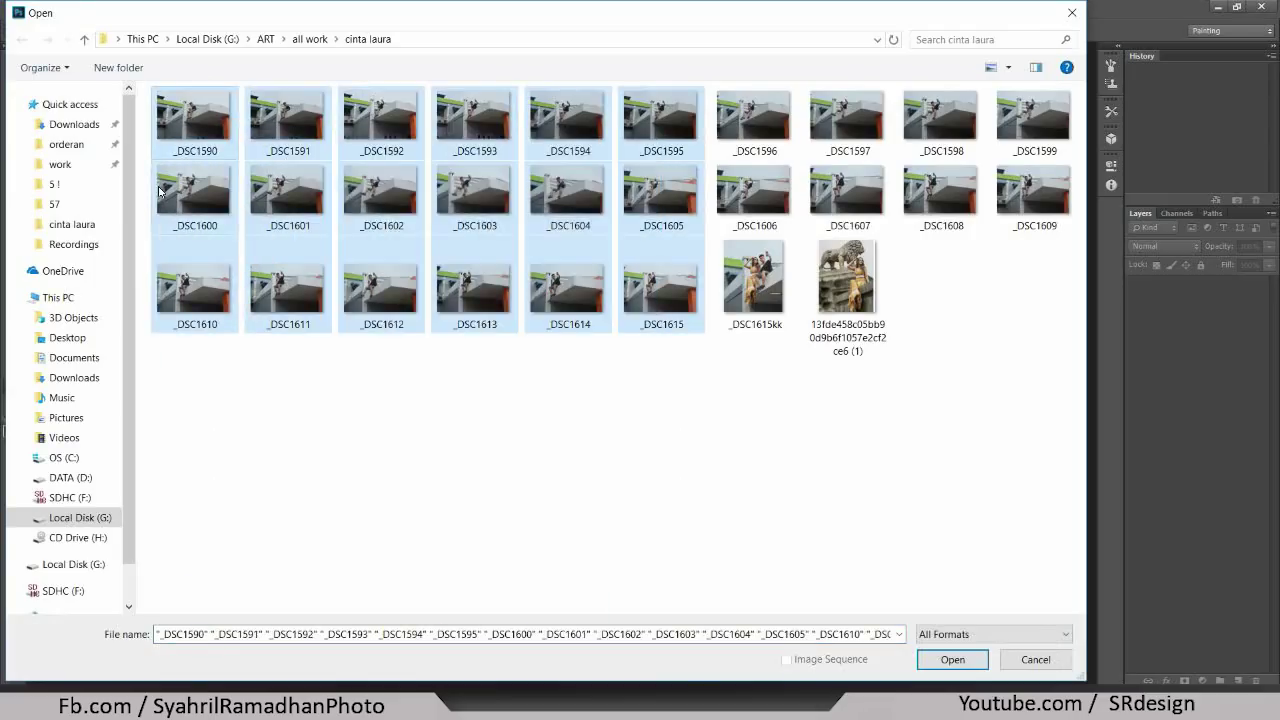
mouse_move(236, 493)
mouse_down()
mouse_move(452, 133)
mouse_move(705, 88)
mouse_up()
drag(1057, 263, 712, 100)
click(593, 494)
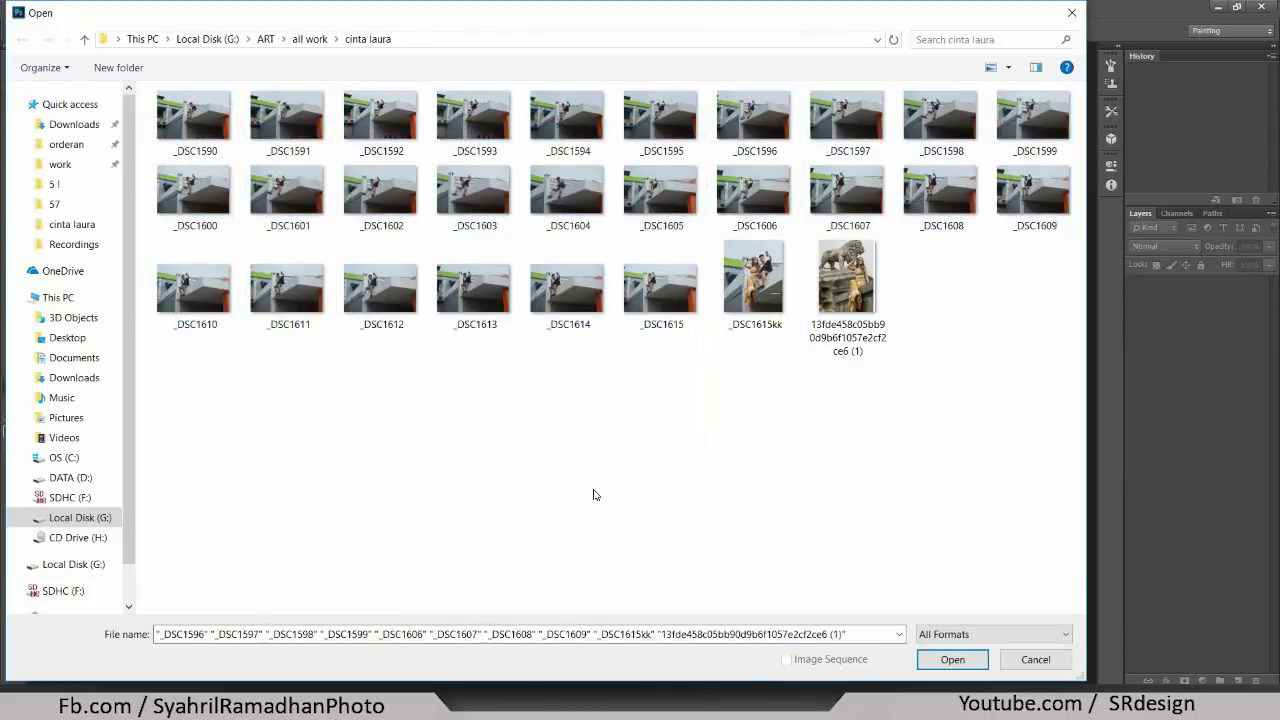
mouse_move(706, 512)
mouse_down()
mouse_move(272, 86)
mouse_move(155, 90)
mouse_up()
click(268, 372)
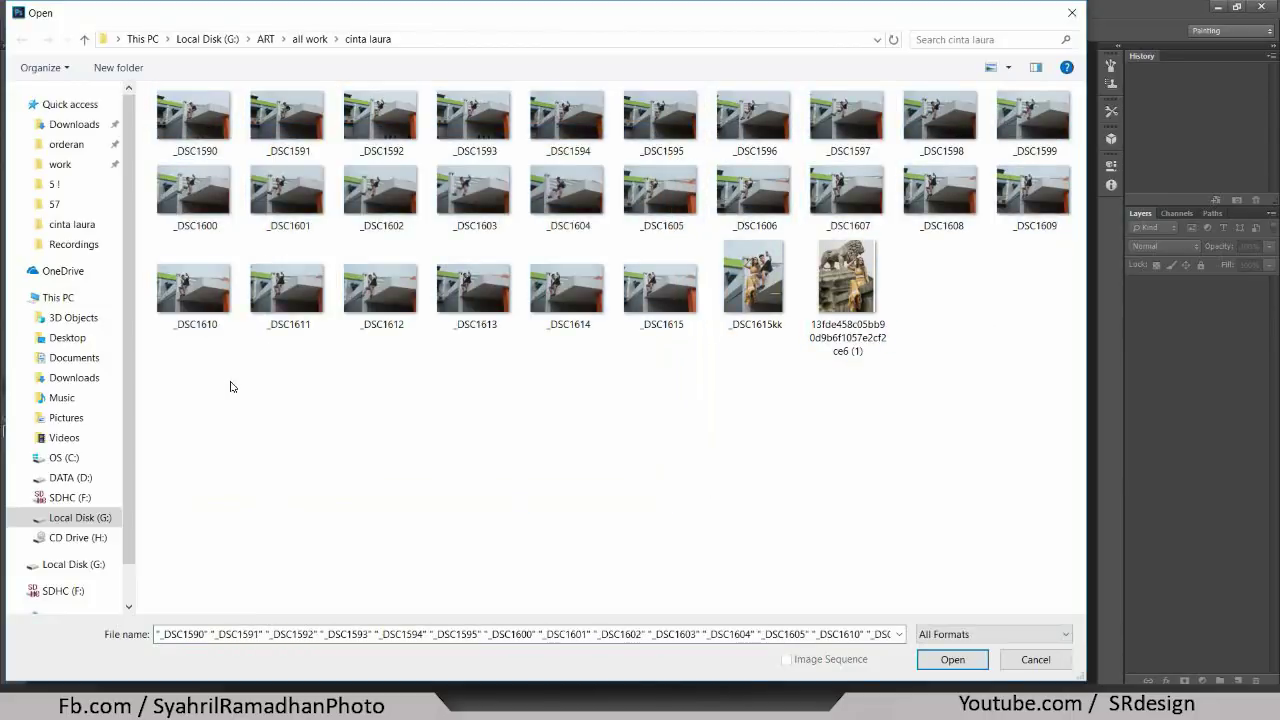
- Look at _DSC1603 and _DSC1615, then select the lion-statue photo
drag(173, 413, 254, 398)
click(475, 200)
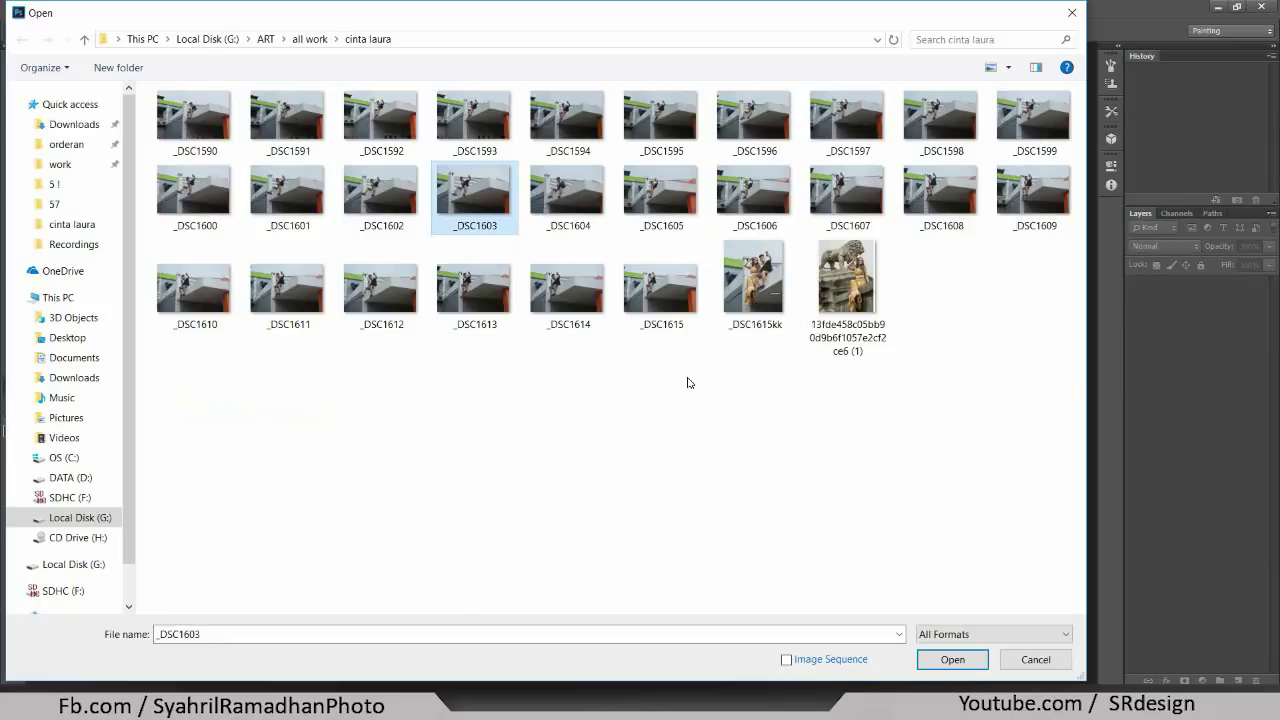
click(521, 413)
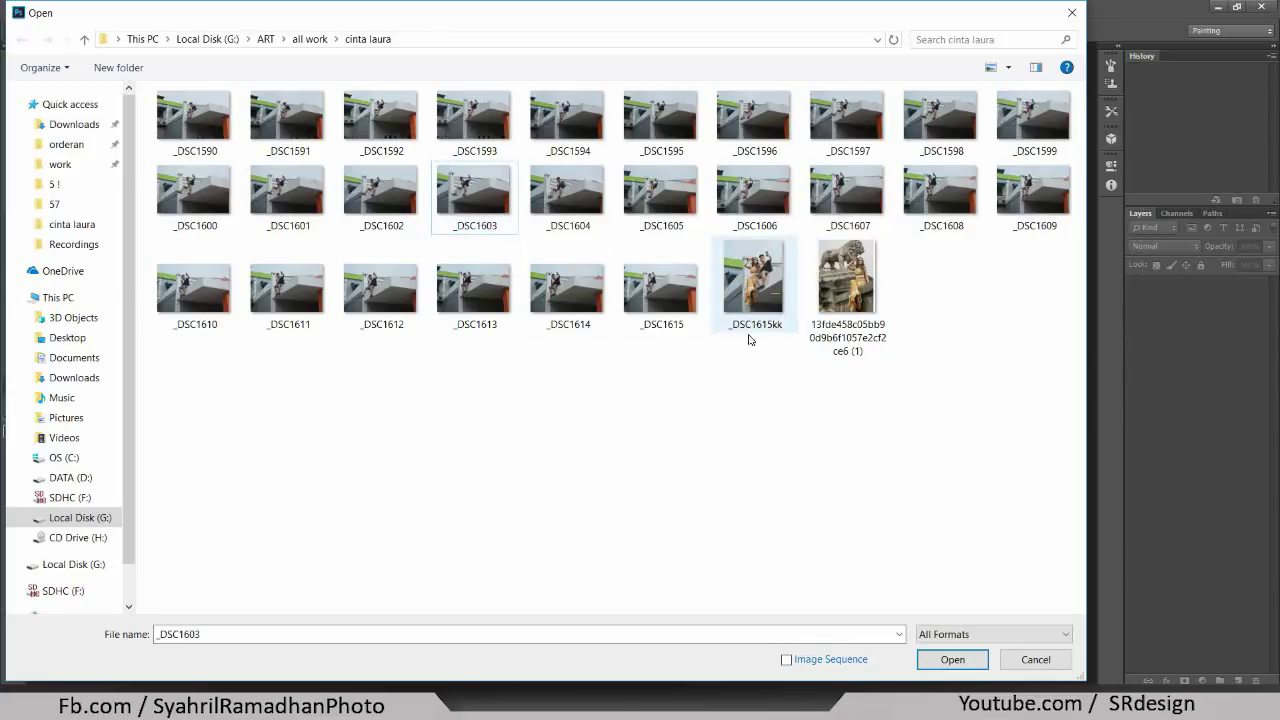
click(677, 332)
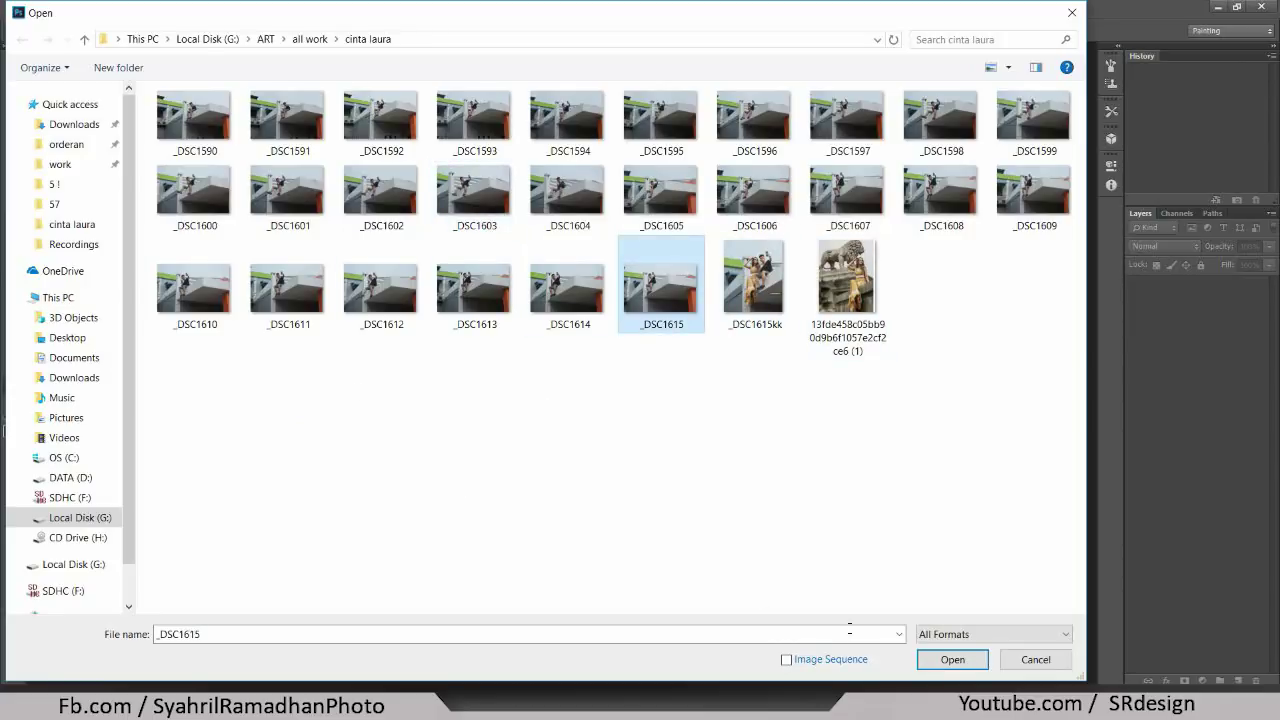
click(846, 290)
- Open and tab-dock the lion-statue photo, confirm it is 1080×1350 px, then start opening _DSC1615
click(952, 659)
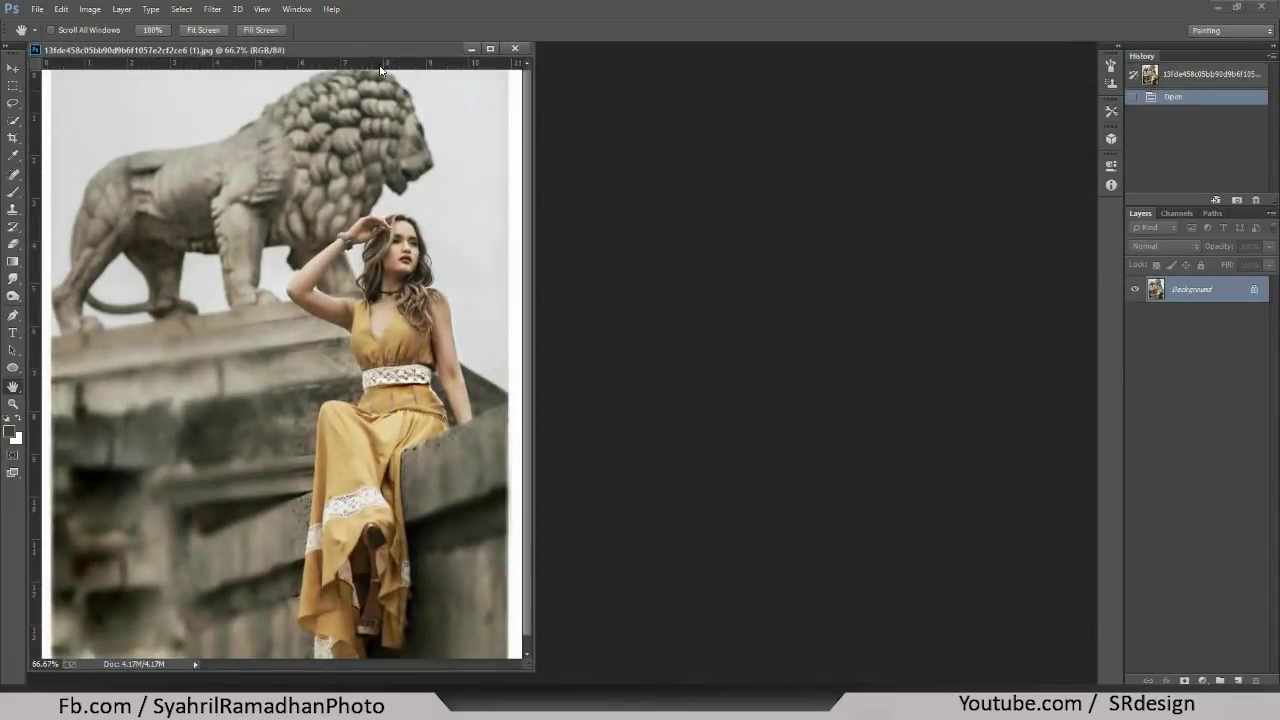
drag(378, 48, 409, 50)
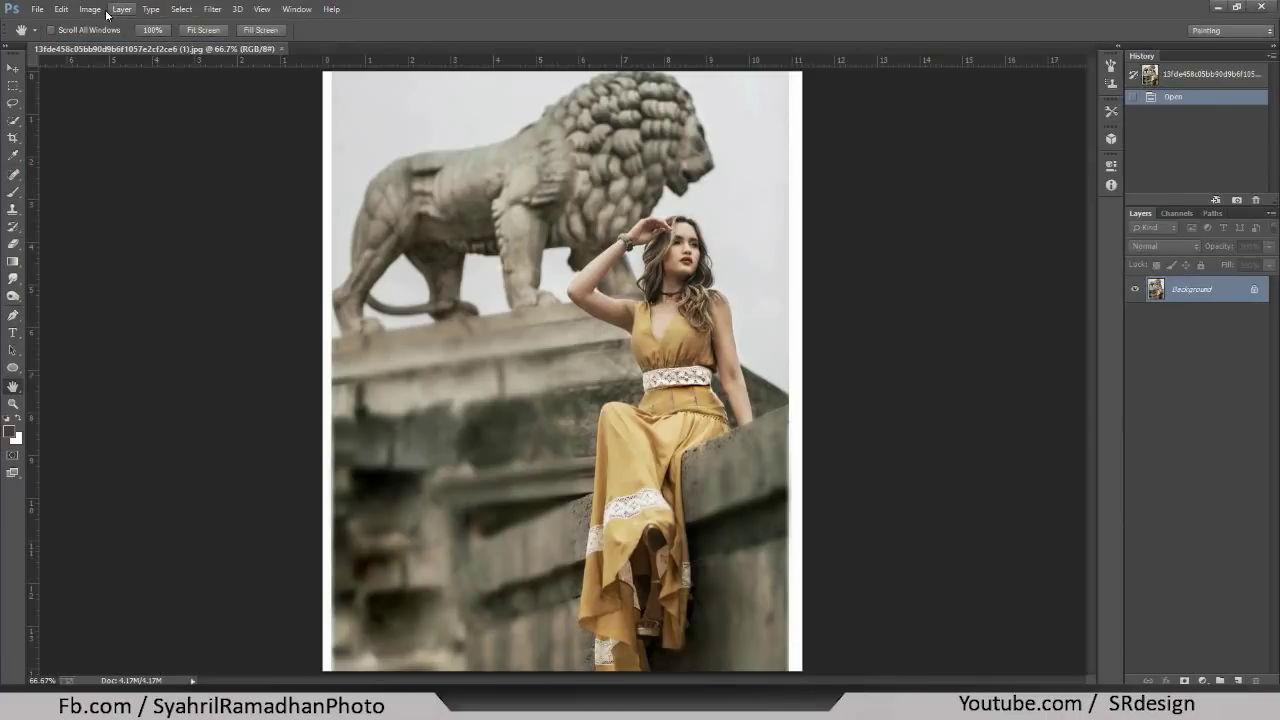
click(90, 9)
click(117, 129)
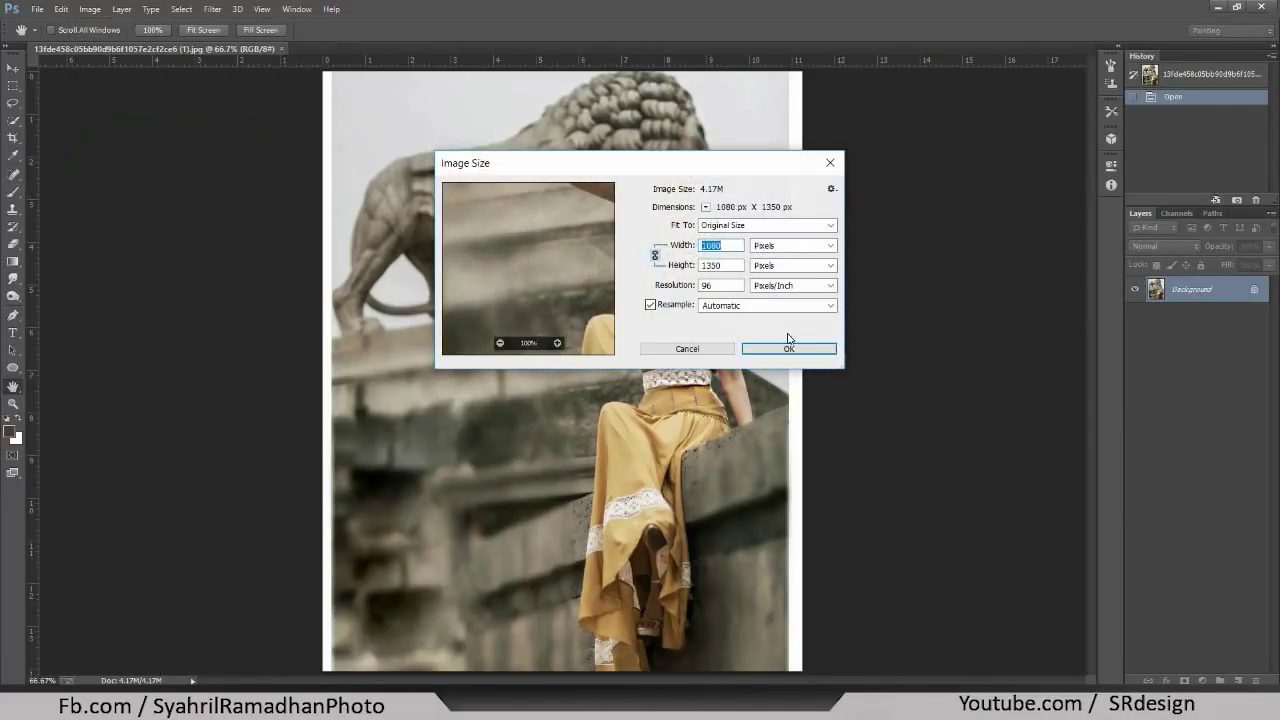
click(687, 349)
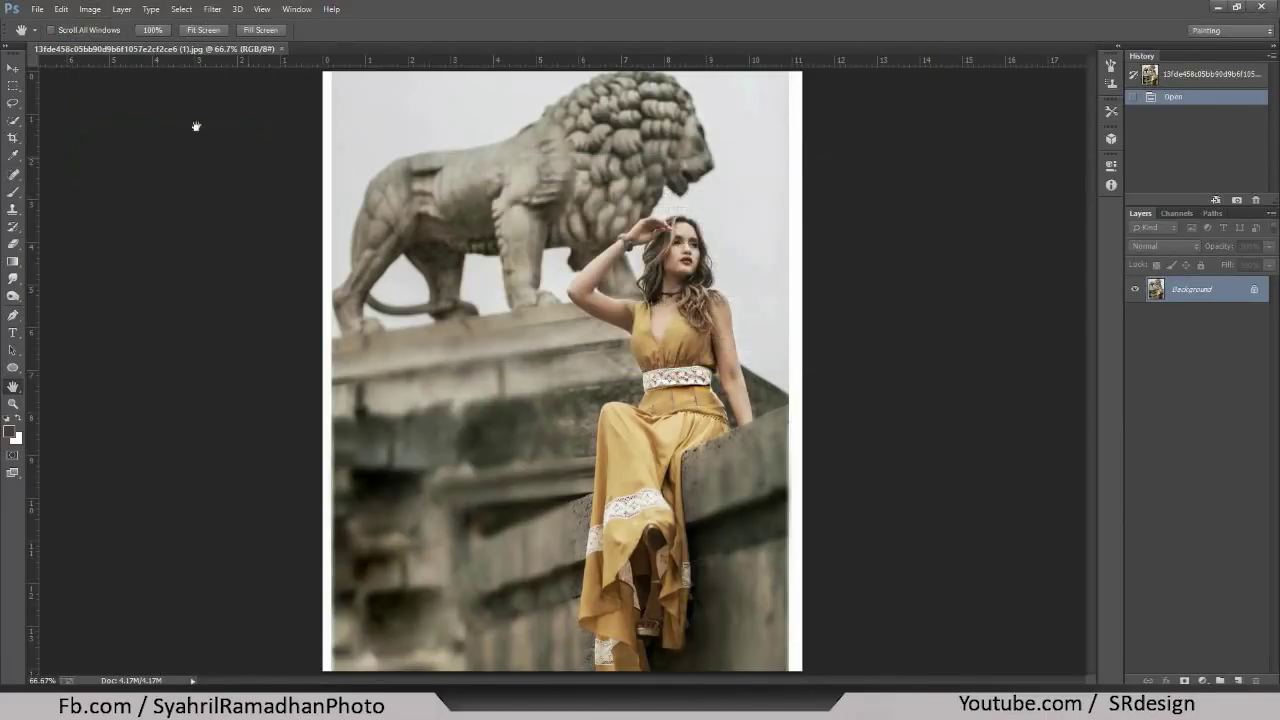
click(36, 9)
click(50, 37)
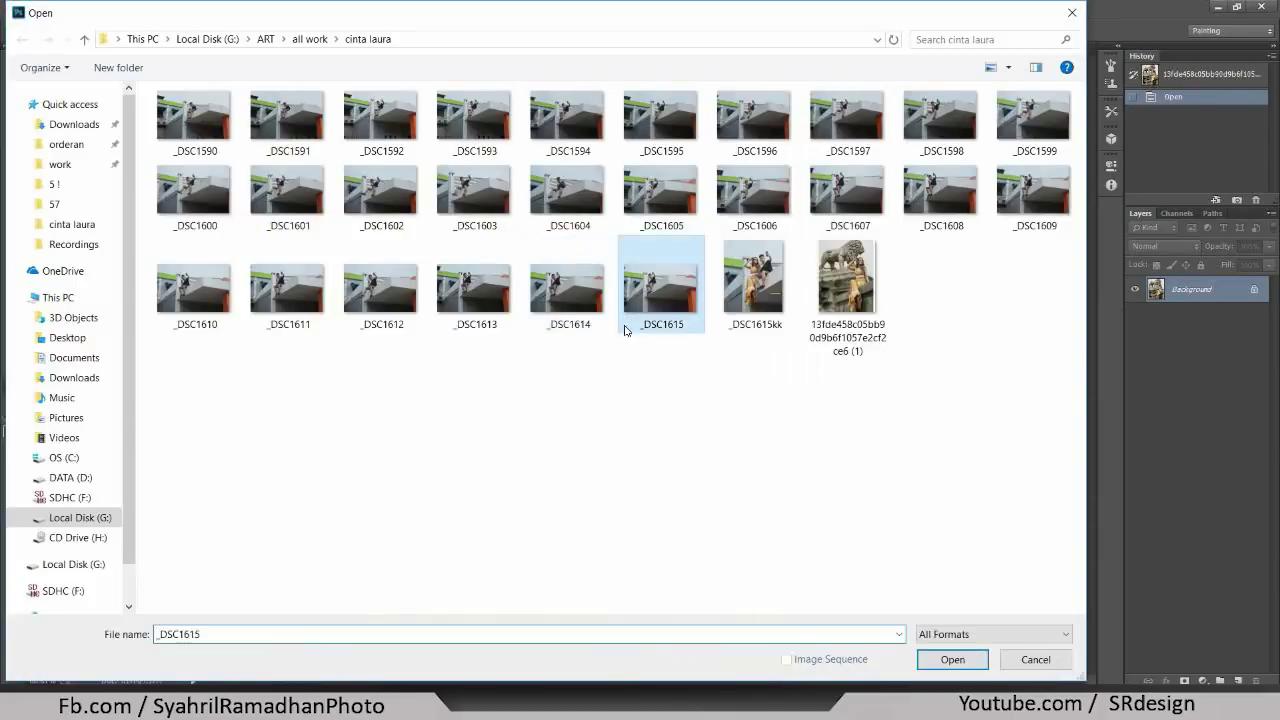
- Open _DSC1615 as a tab and resize it from 6000×4000 to 2000×1333 px
click(952, 659)
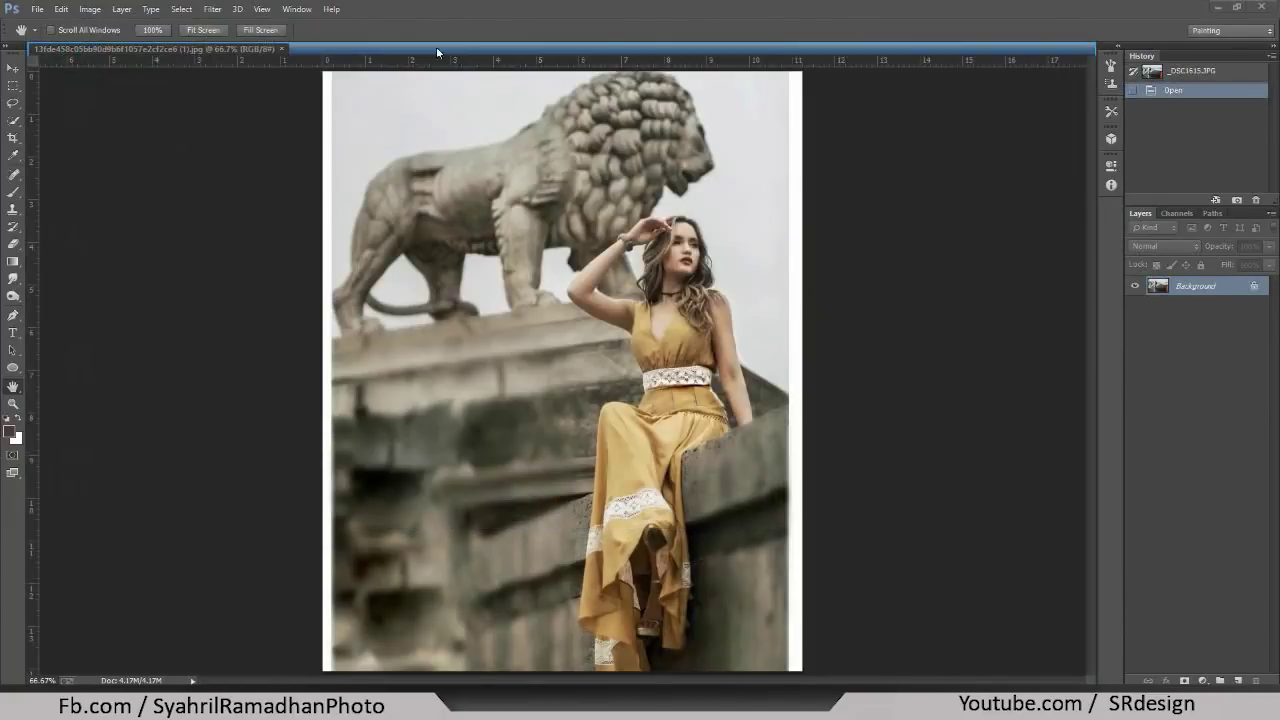
drag(433, 61, 436, 46)
click(90, 9)
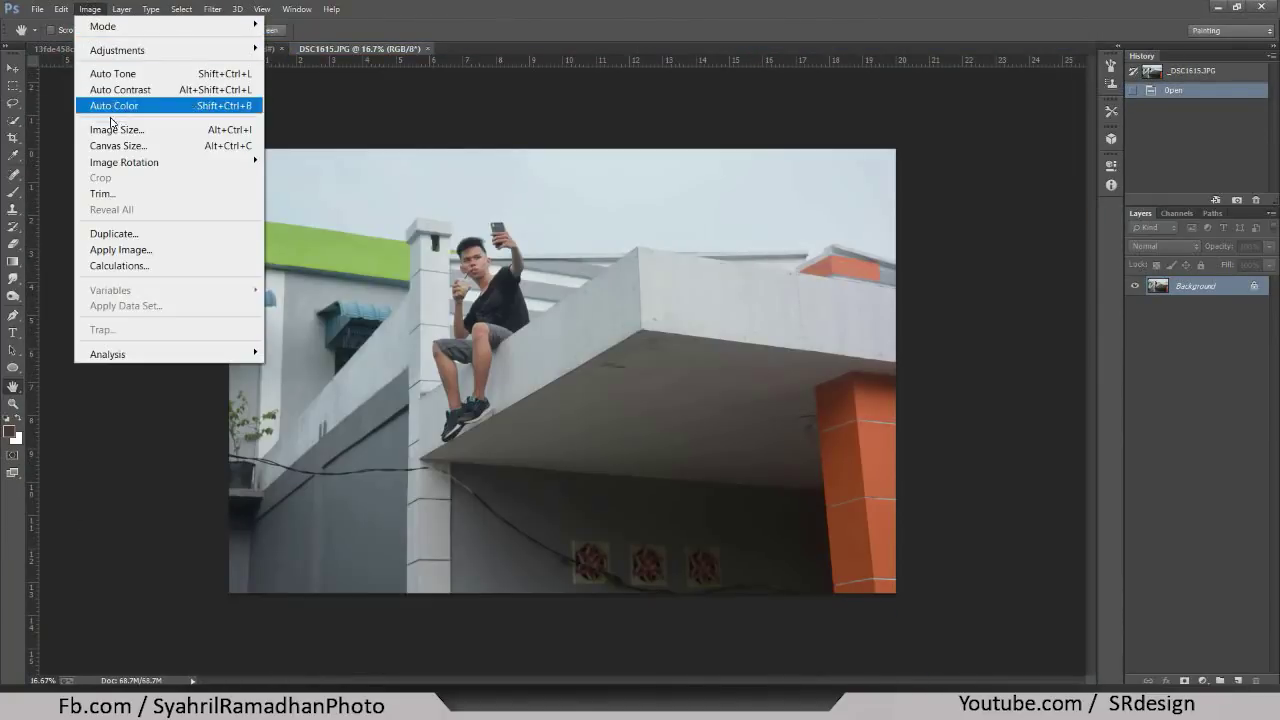
click(115, 129)
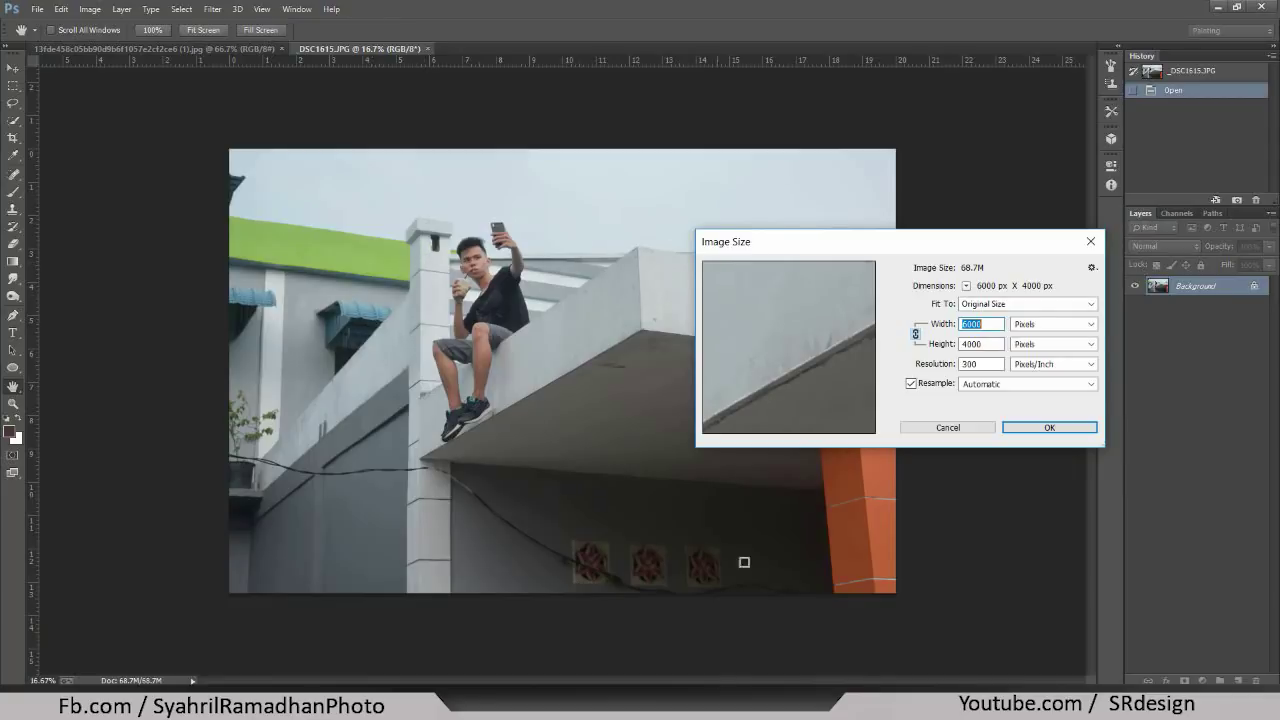
drag(737, 236, 484, 213)
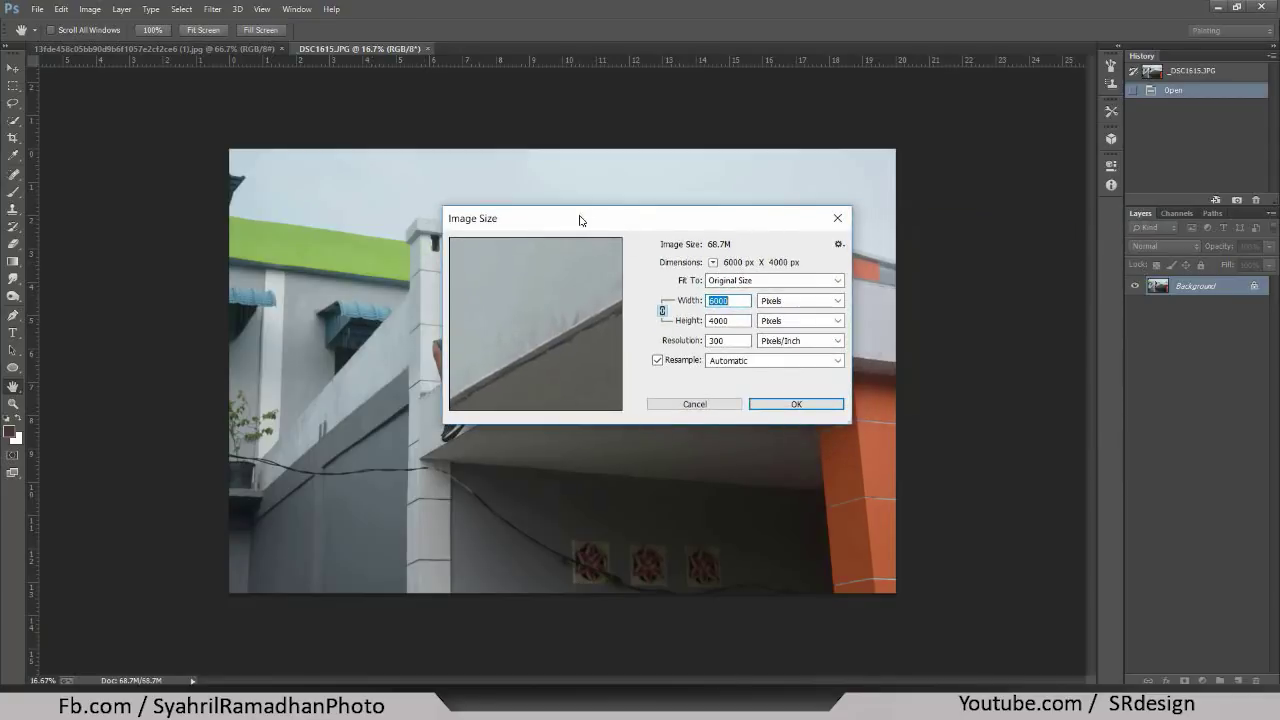
drag(579, 220, 773, 264)
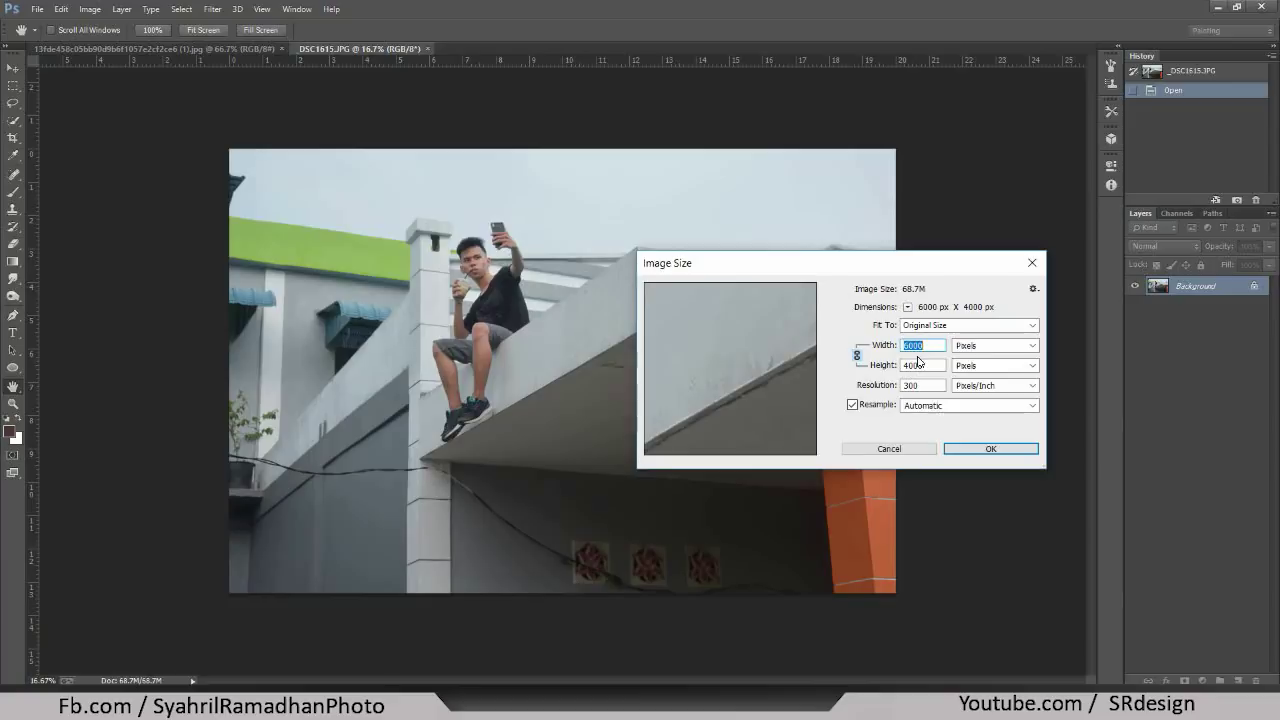
text(2000)
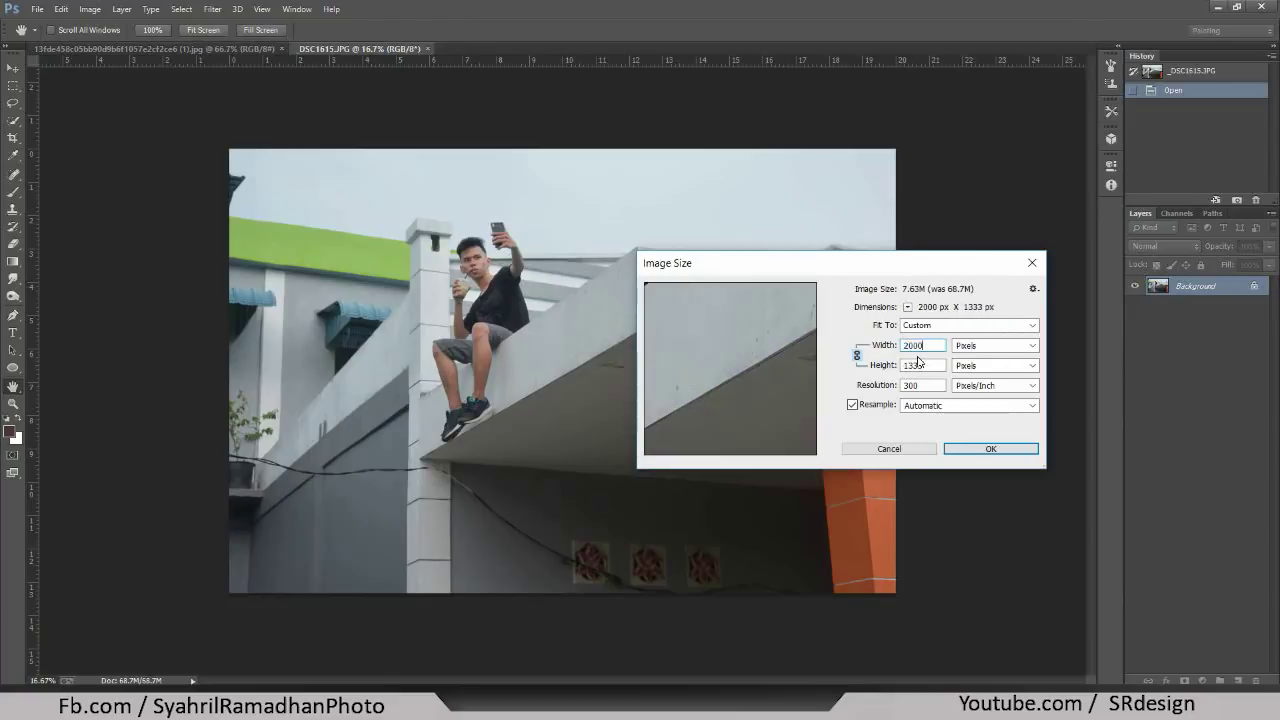
key(Return)
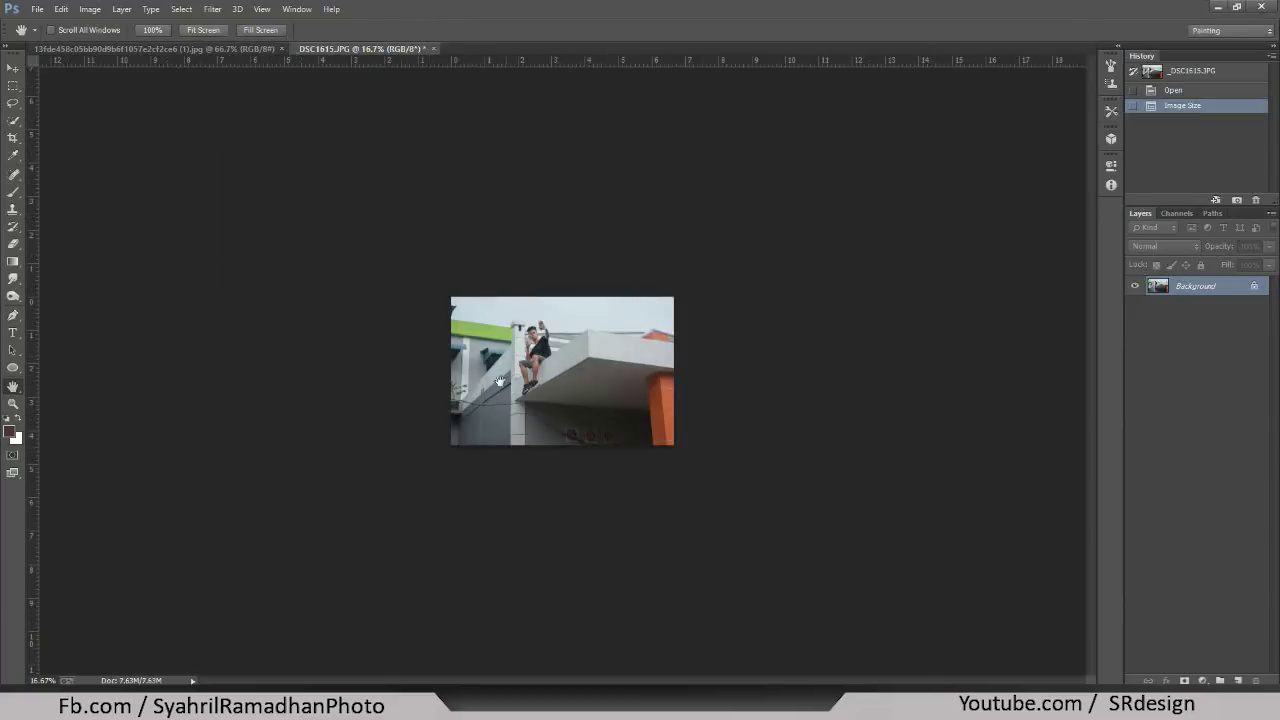
key(ctrl+0)
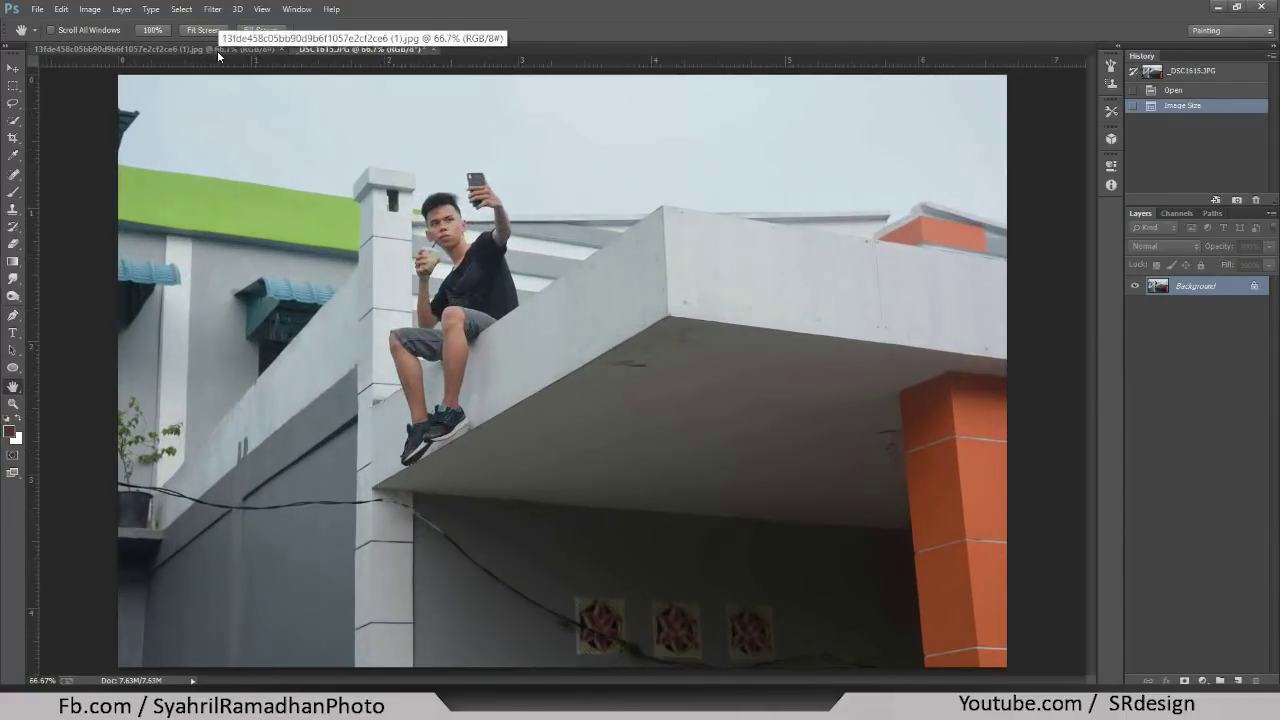
- Compare both photo tabs, then view _DSC1615 at 100% and pan over the man
click(217, 50)
click(338, 50)
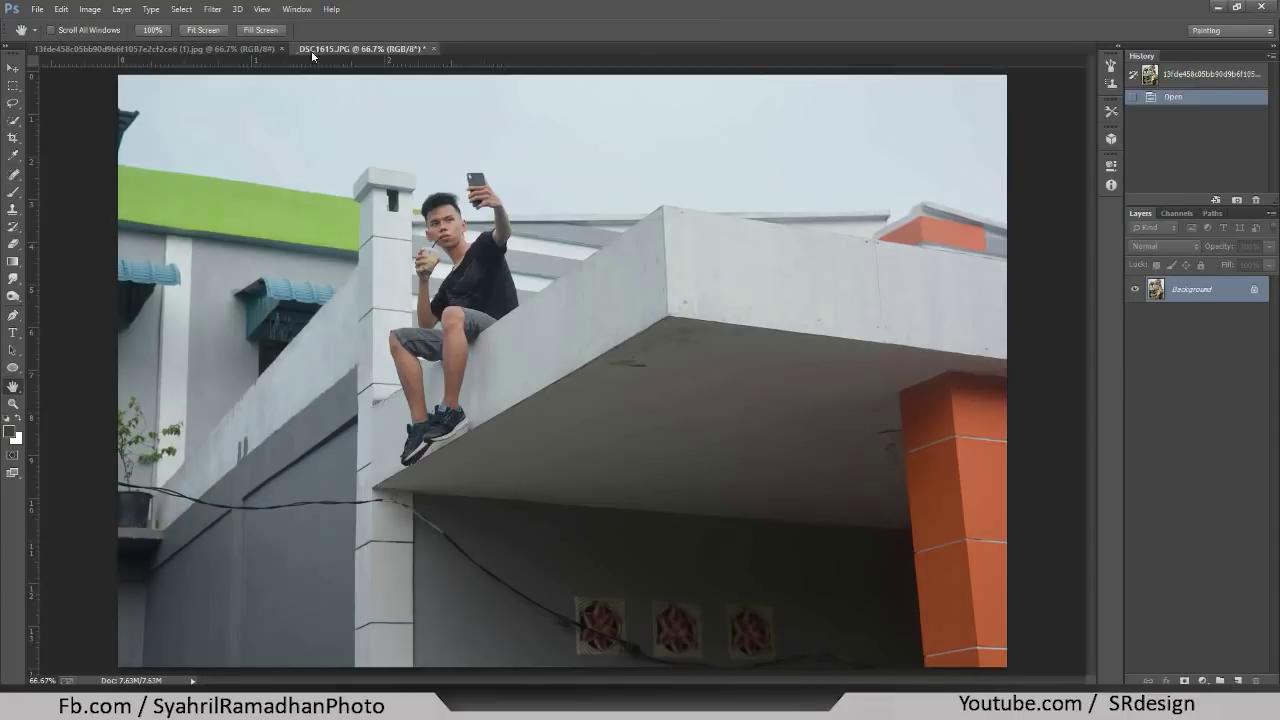
click(237, 50)
click(335, 49)
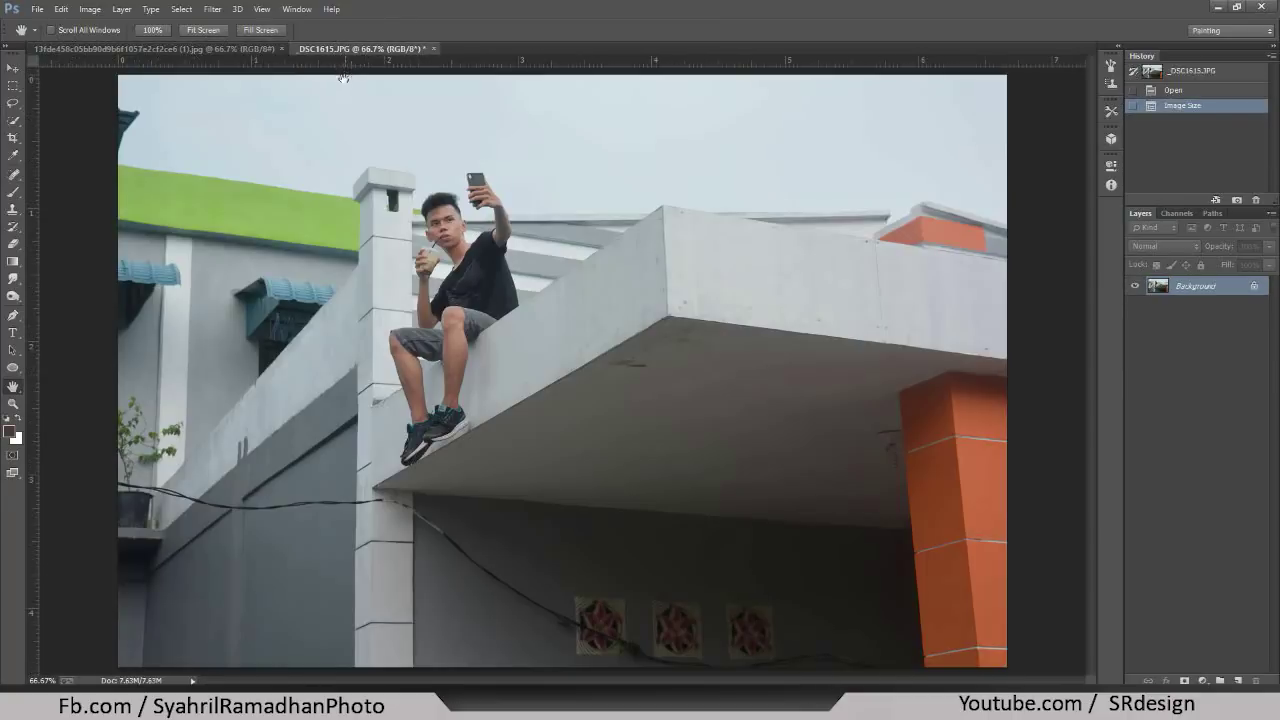
key(ctrl+1)
mouse_move(404, 373)
mouse_down()
mouse_move(429, 258)
mouse_move(453, 389)
mouse_up()
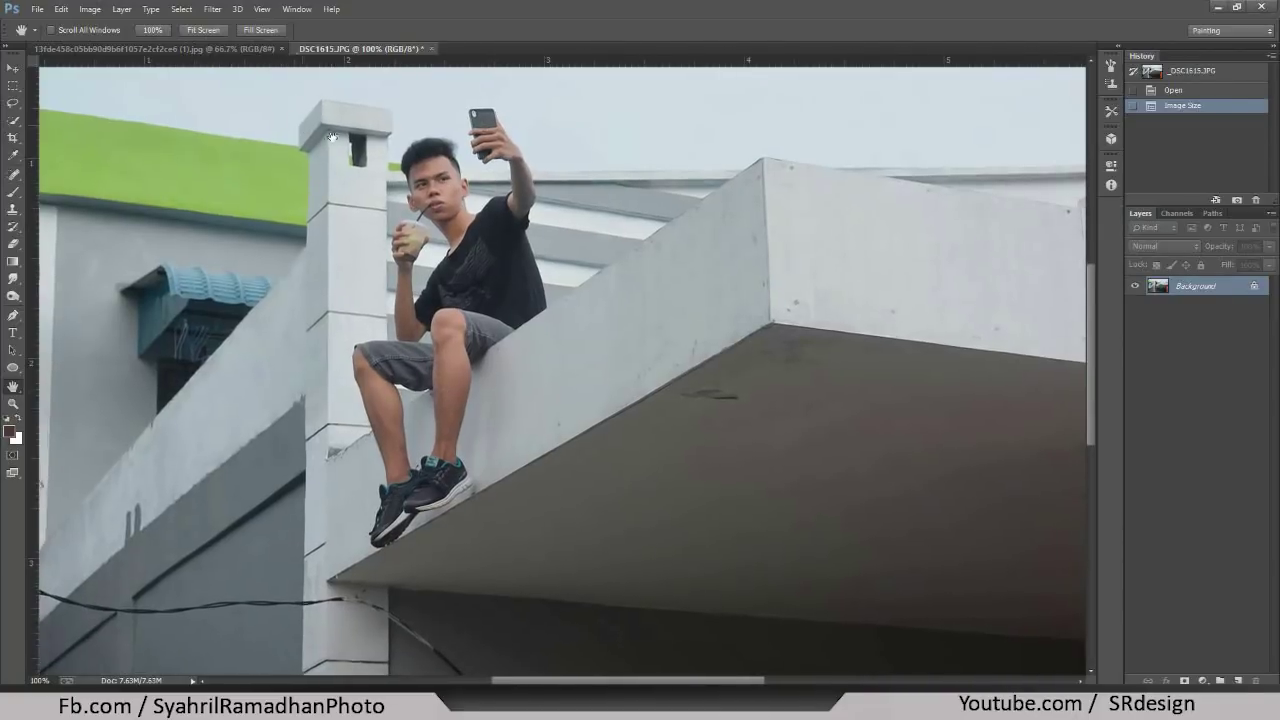
drag(453, 389, 506, 381)
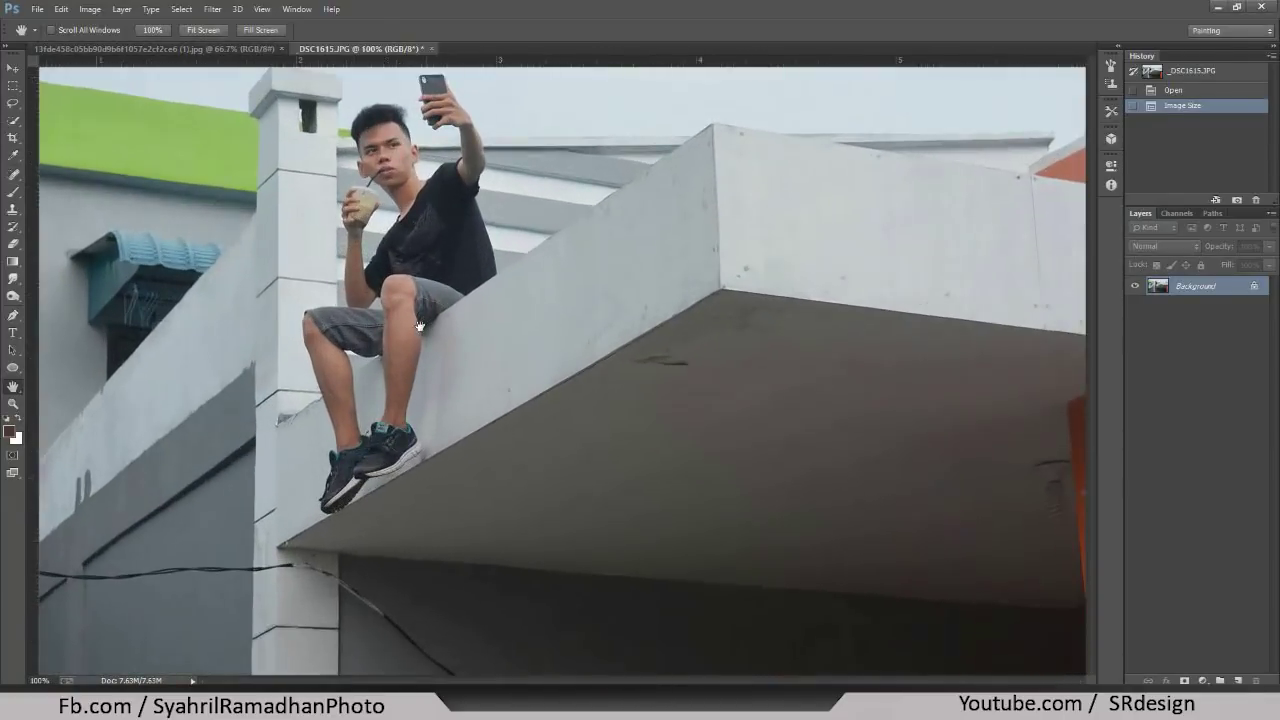
mouse_move(420, 326)
mouse_down()
mouse_move(453, 243)
mouse_move(469, 253)
mouse_up()
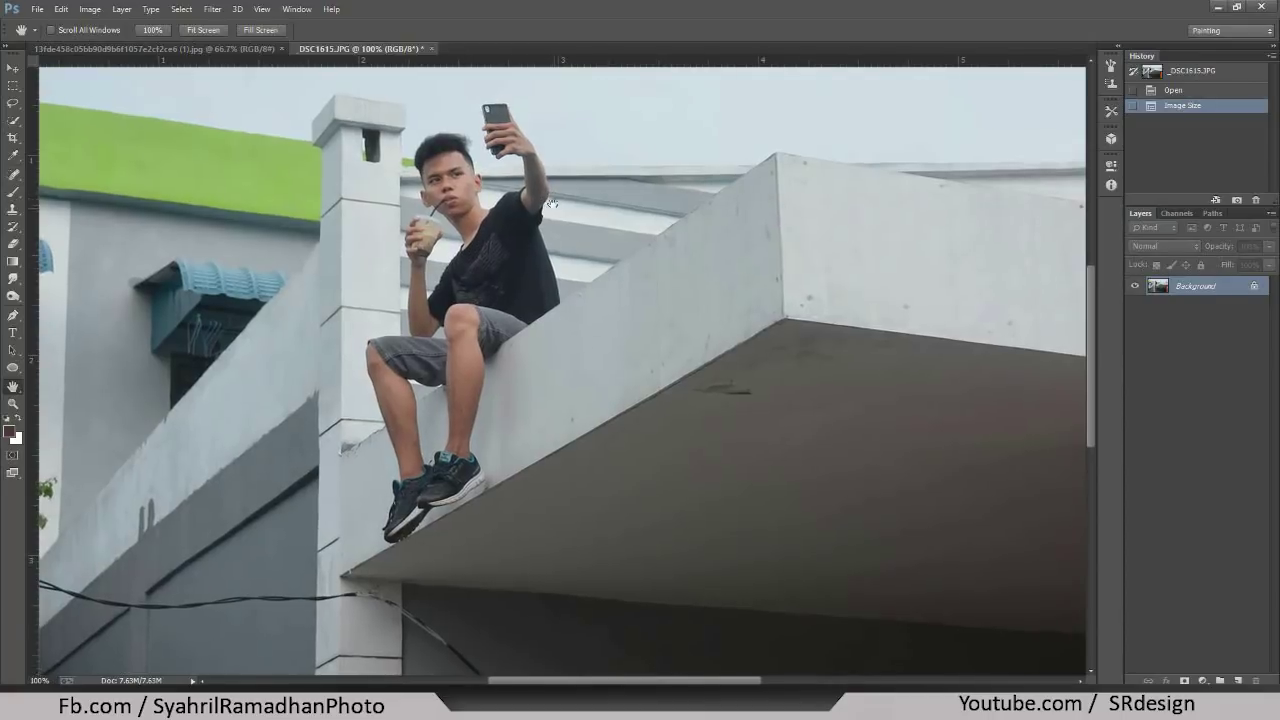
mouse_move(581, 91)
mouse_down()
mouse_move(611, 141)
mouse_move(661, 146)
mouse_up()
- Show the rulers and zoom in close on the man's shoes
key(ctrl+r)
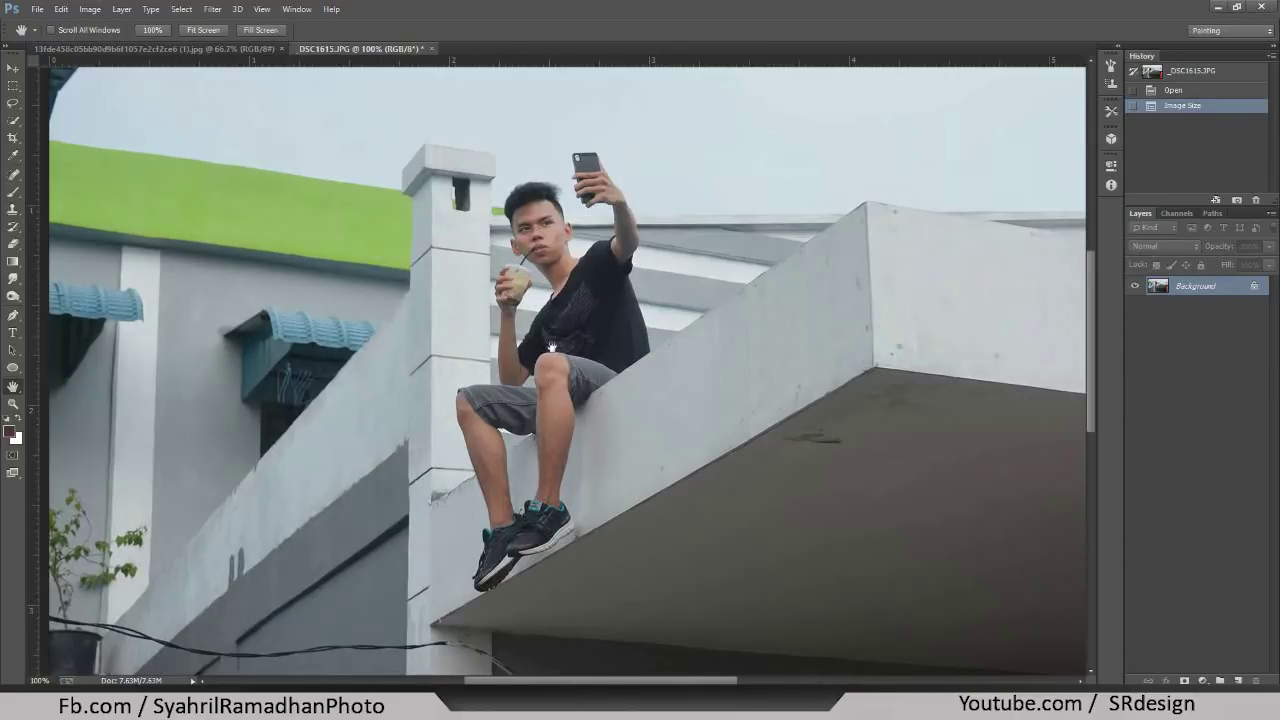
drag(565, 352, 567, 330)
scroll(693, 367, up, 2)
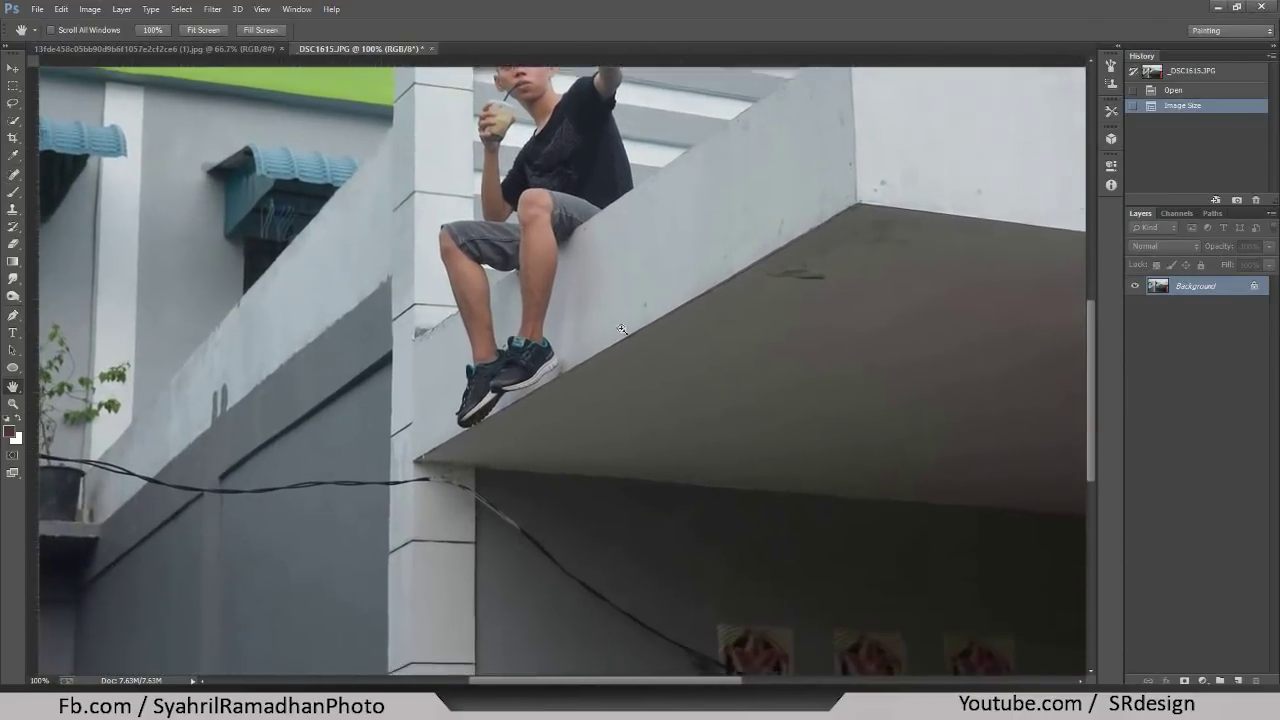
scroll(543, 406, up, 1)
scroll(726, 294, up, 1)
- Start a Pen path at the ledge edge and trace the shoe's sole and heel
key(p)
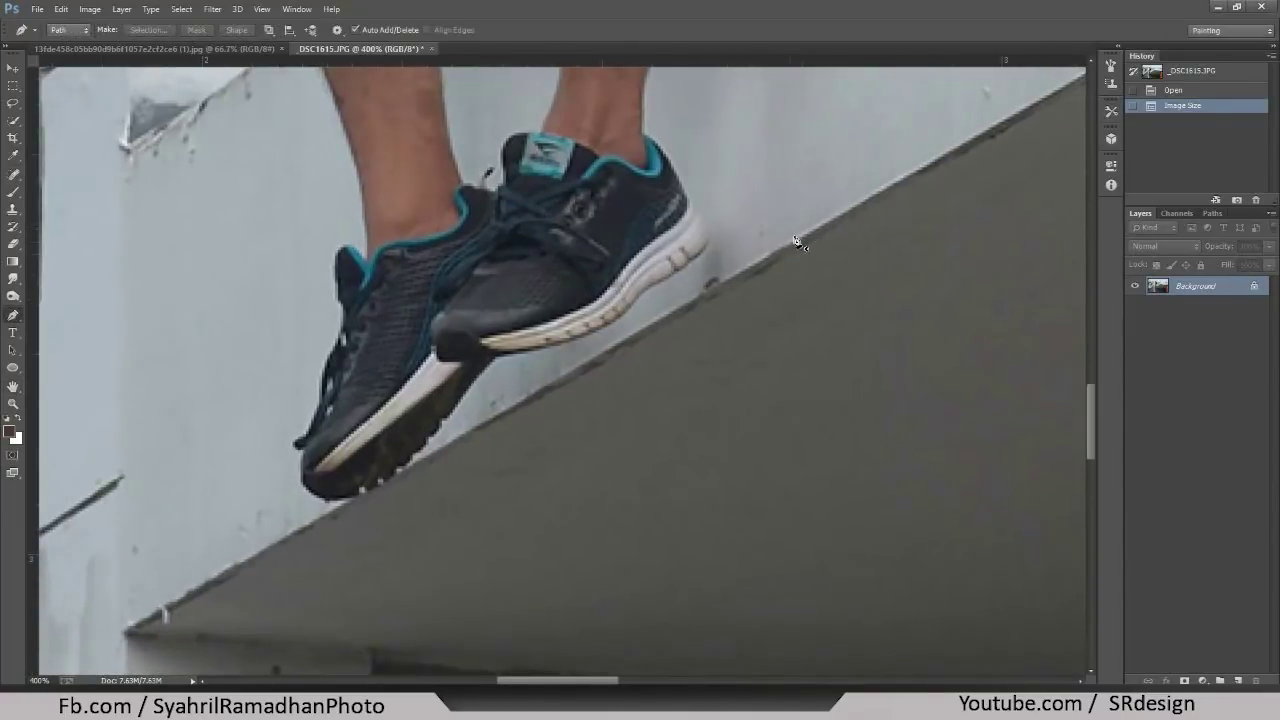
click(887, 186)
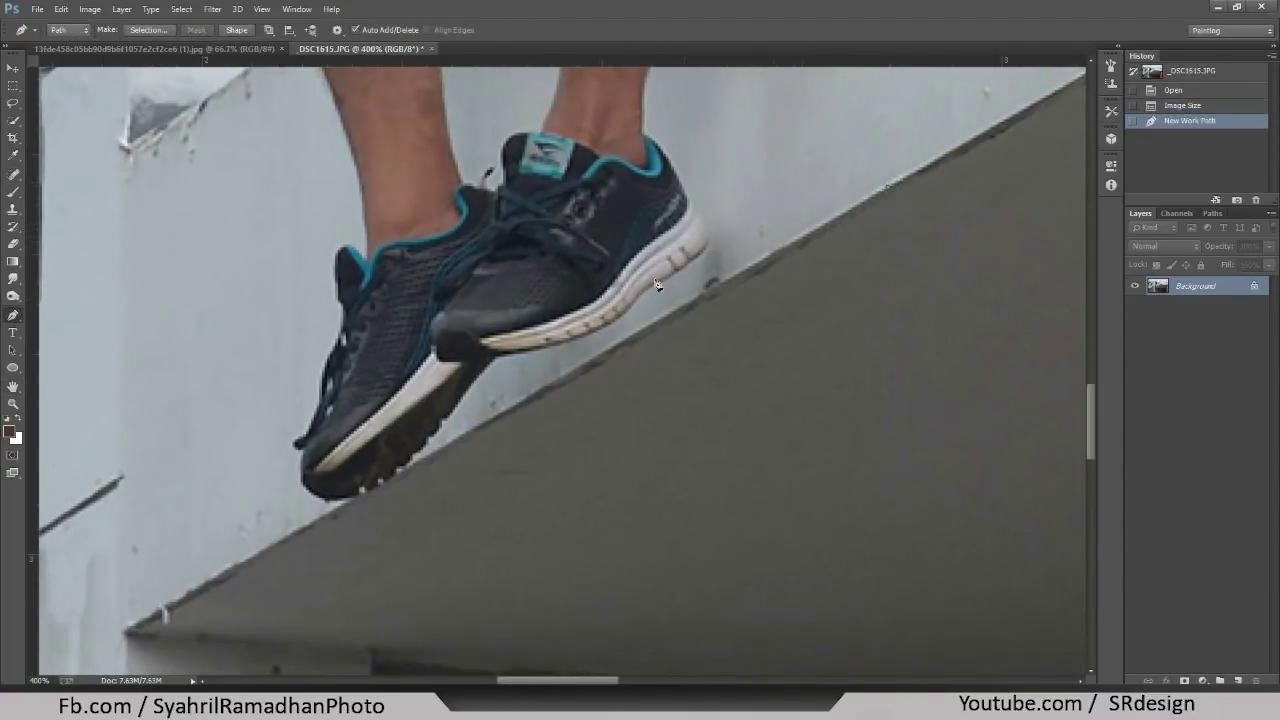
click(353, 504)
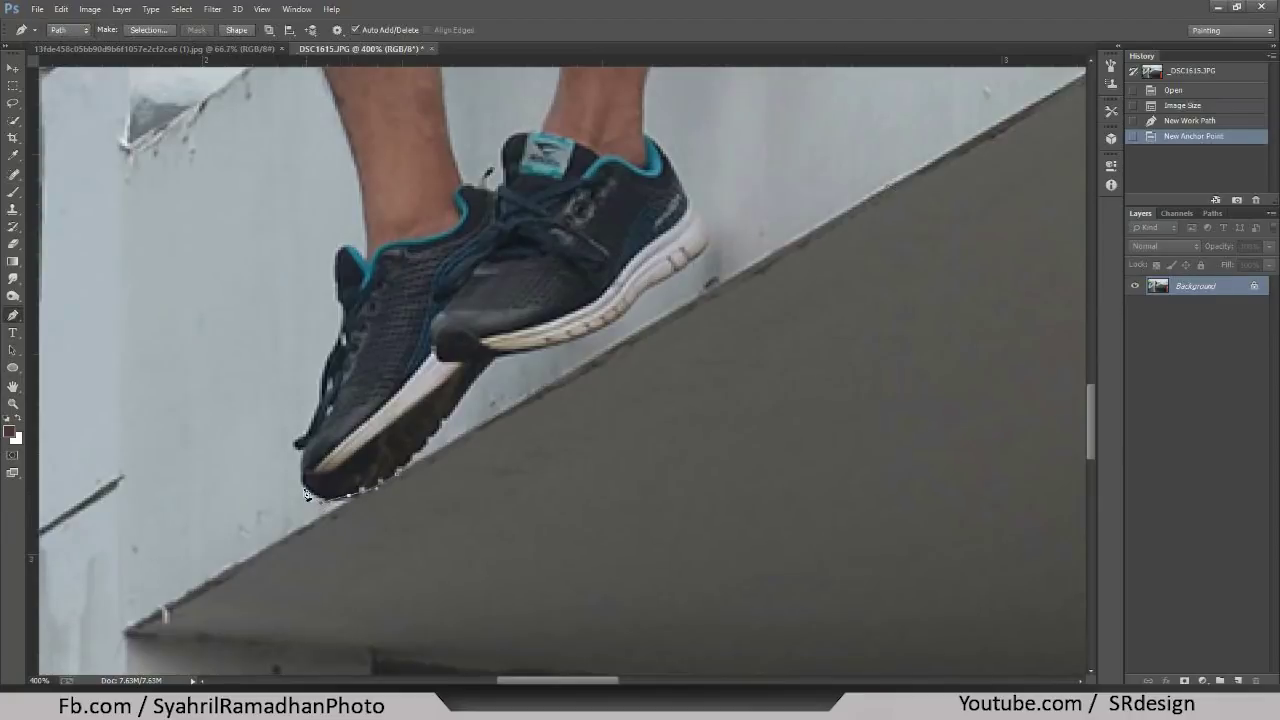
click(305, 489)
click(305, 464)
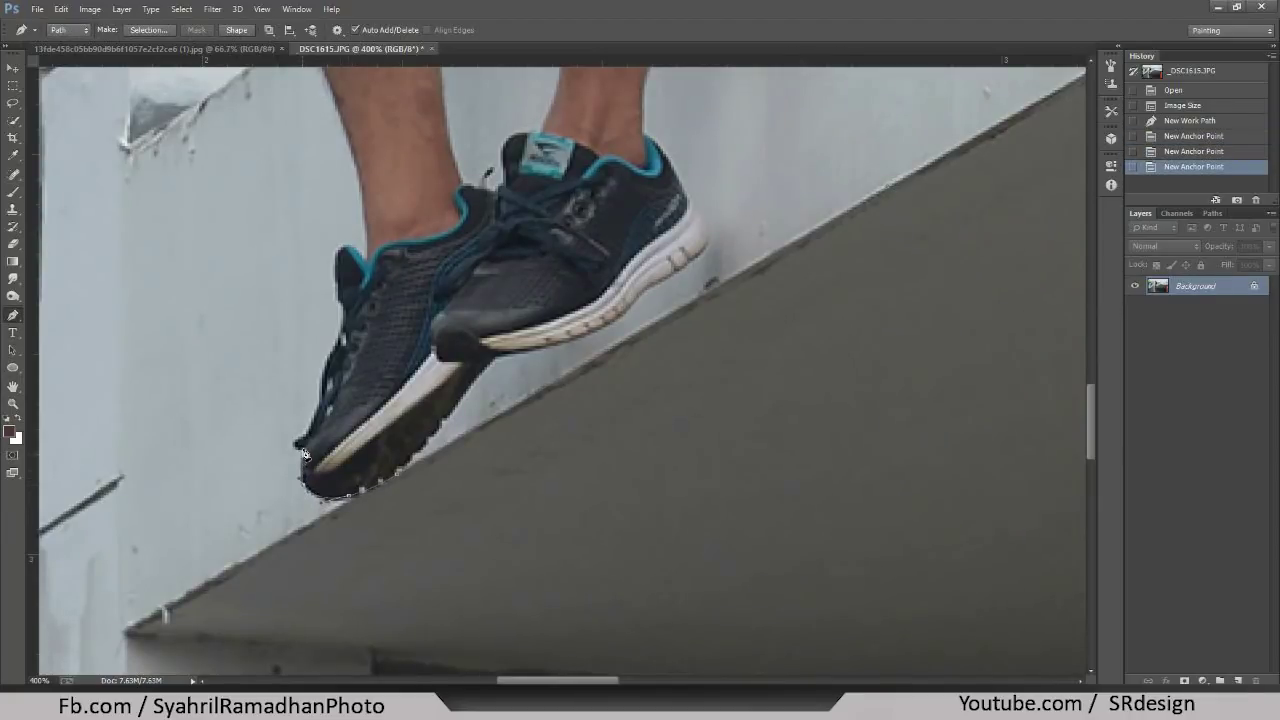
click(305, 455)
scroll(764, 264, up, 3)
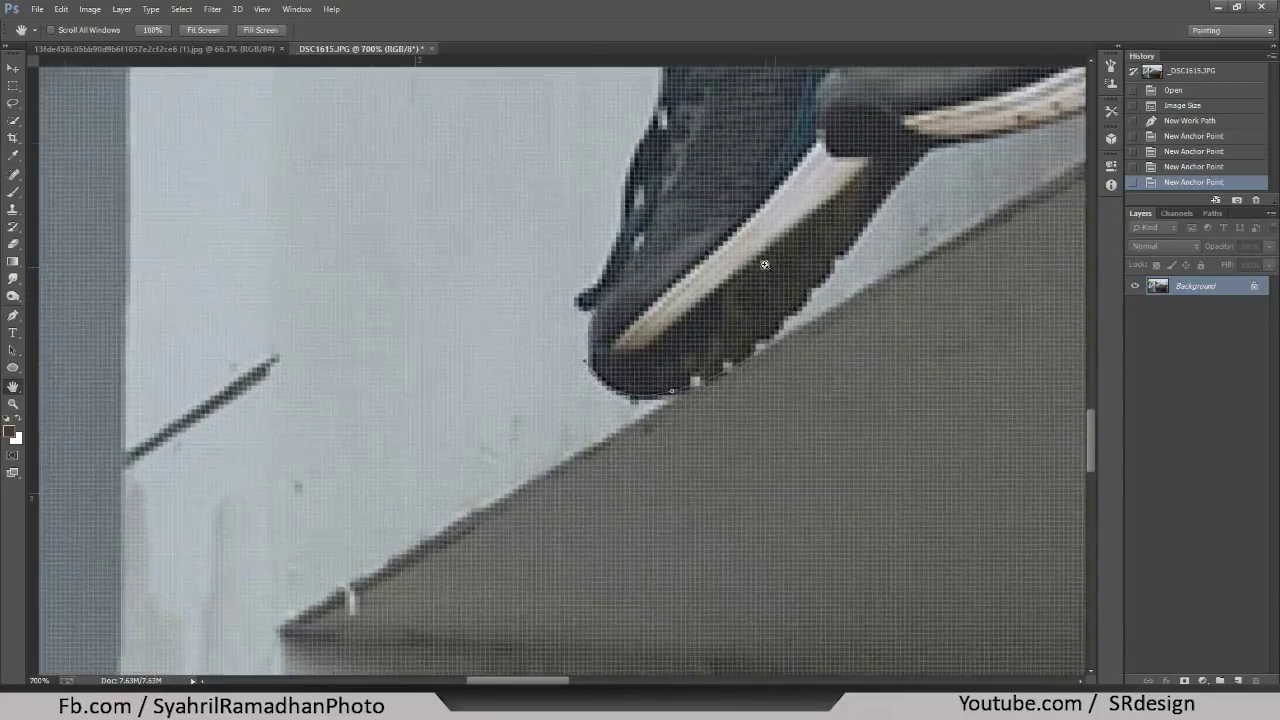
scroll(560, 400, down, 2)
scroll(560, 410, up, 1)
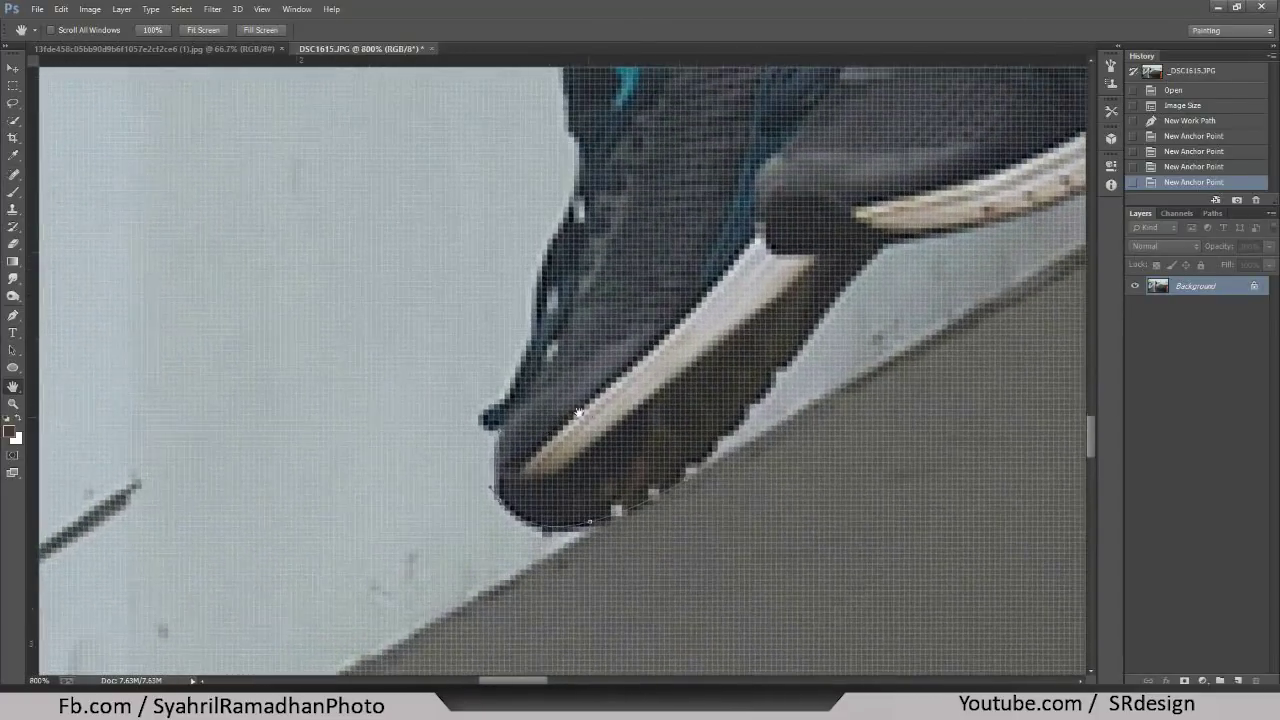
scroll(500, 415, up, 1)
scroll(397, 422, up, 2)
- Continue the path up the shoe's edges to its top
key(p)
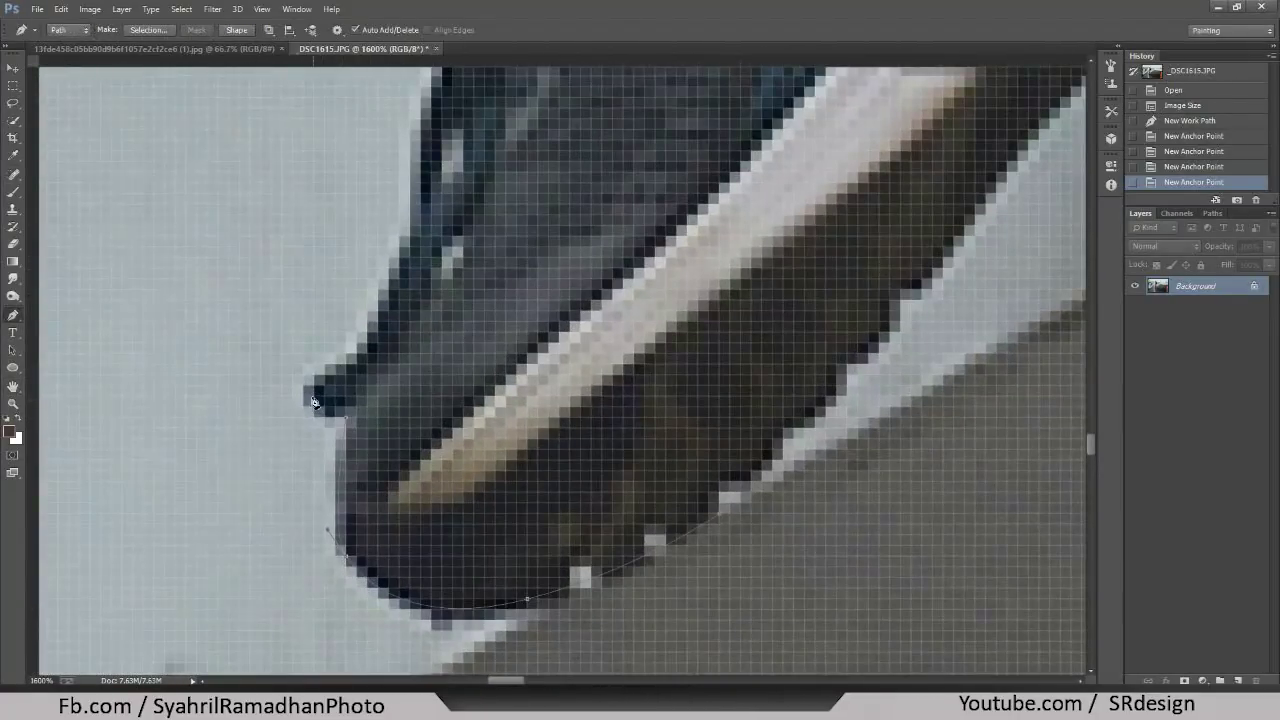
click(313, 400)
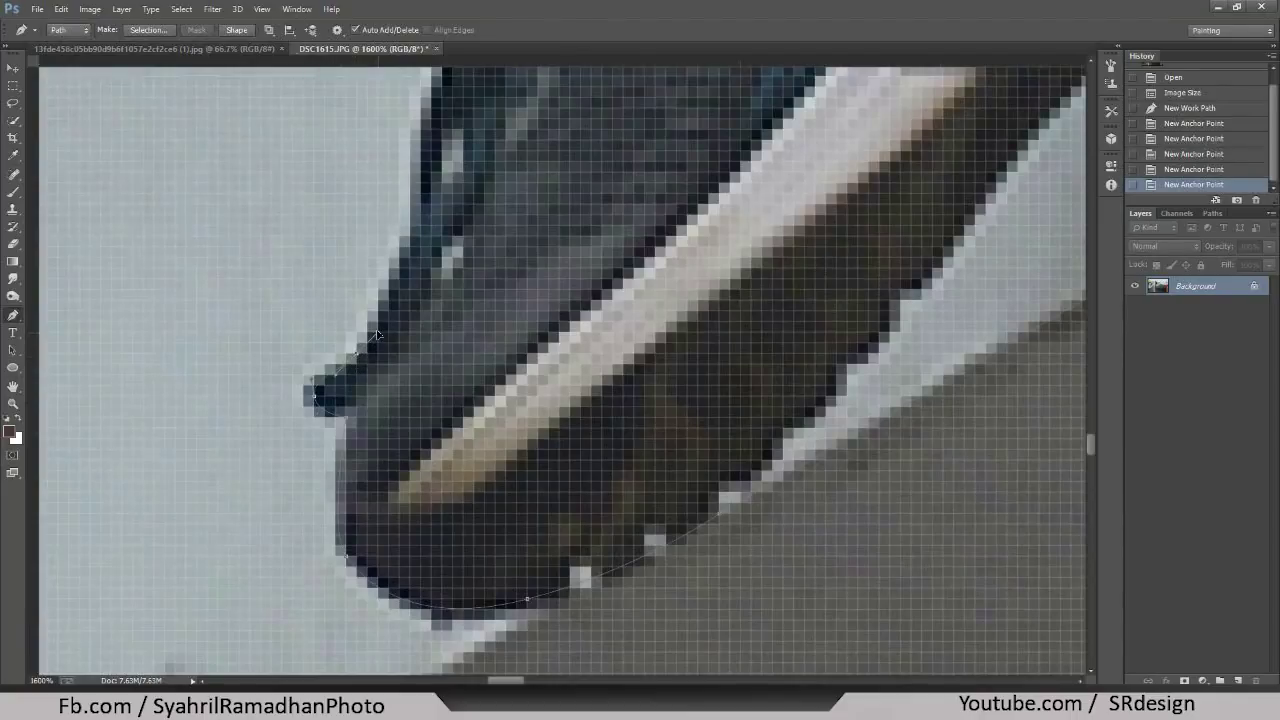
click(393, 288)
click(404, 228)
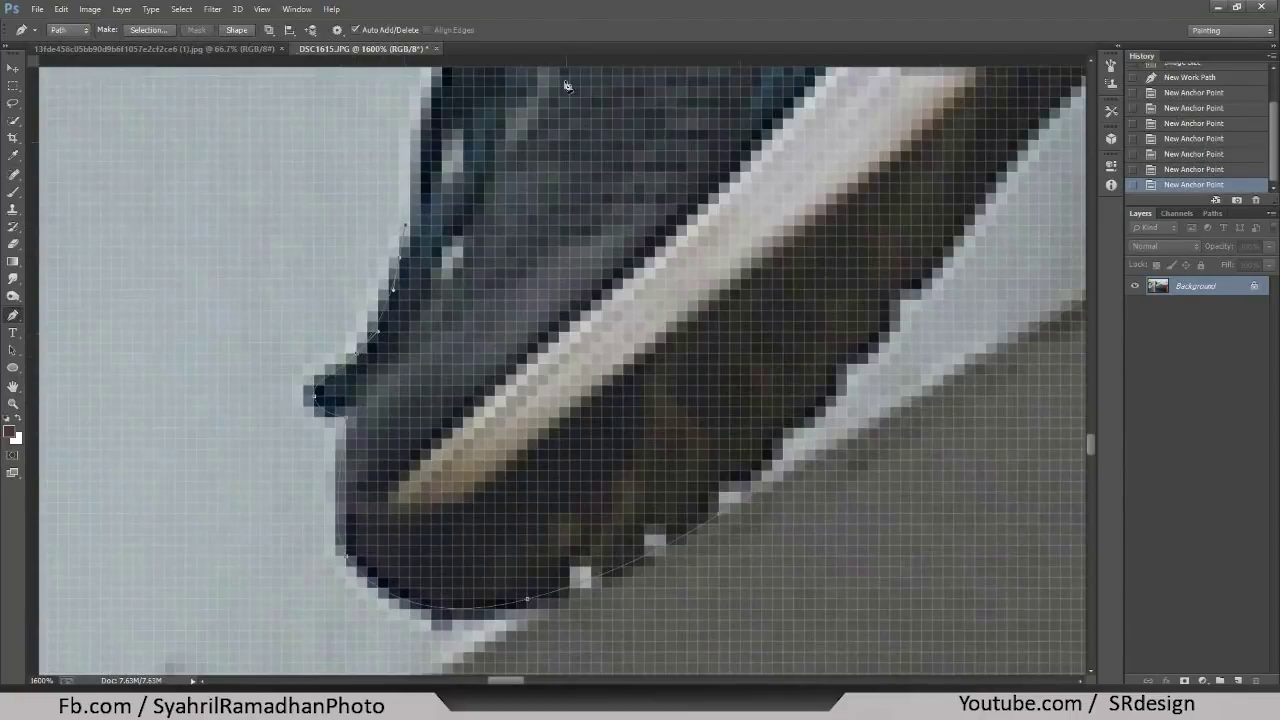
drag(446, 218, 530, 262)
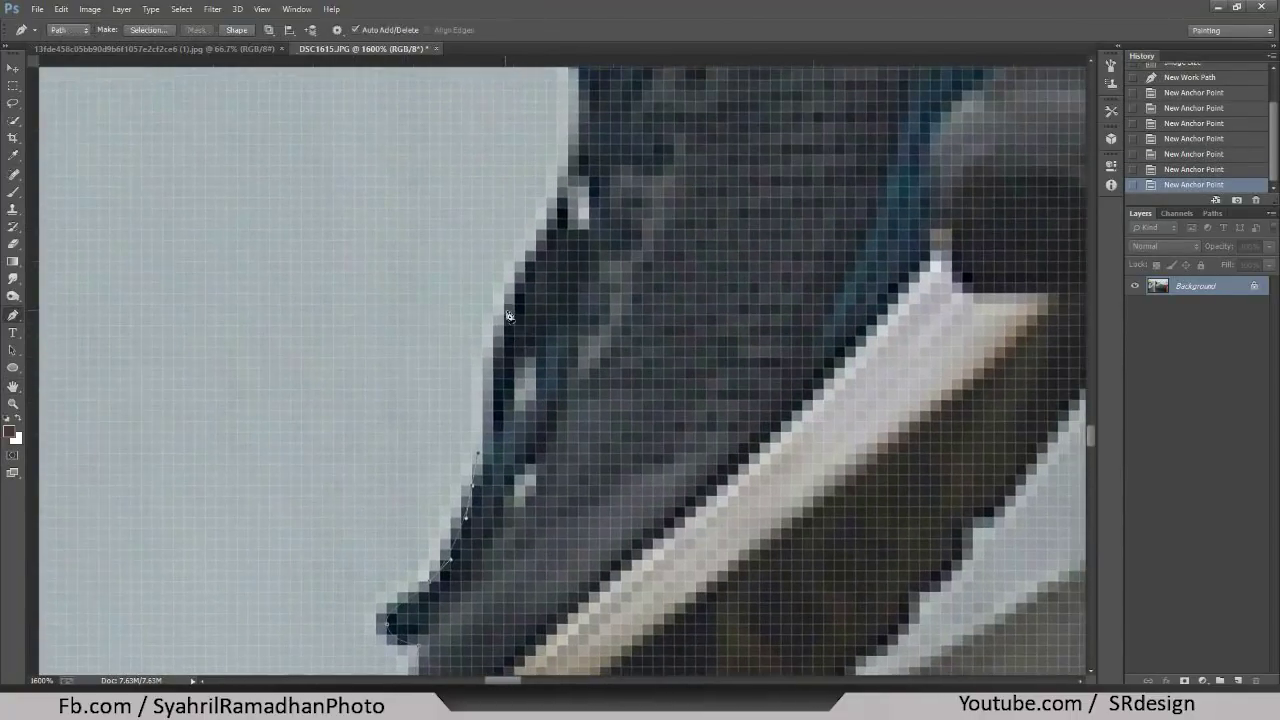
click(524, 257)
click(571, 170)
drag(597, 118, 535, 333)
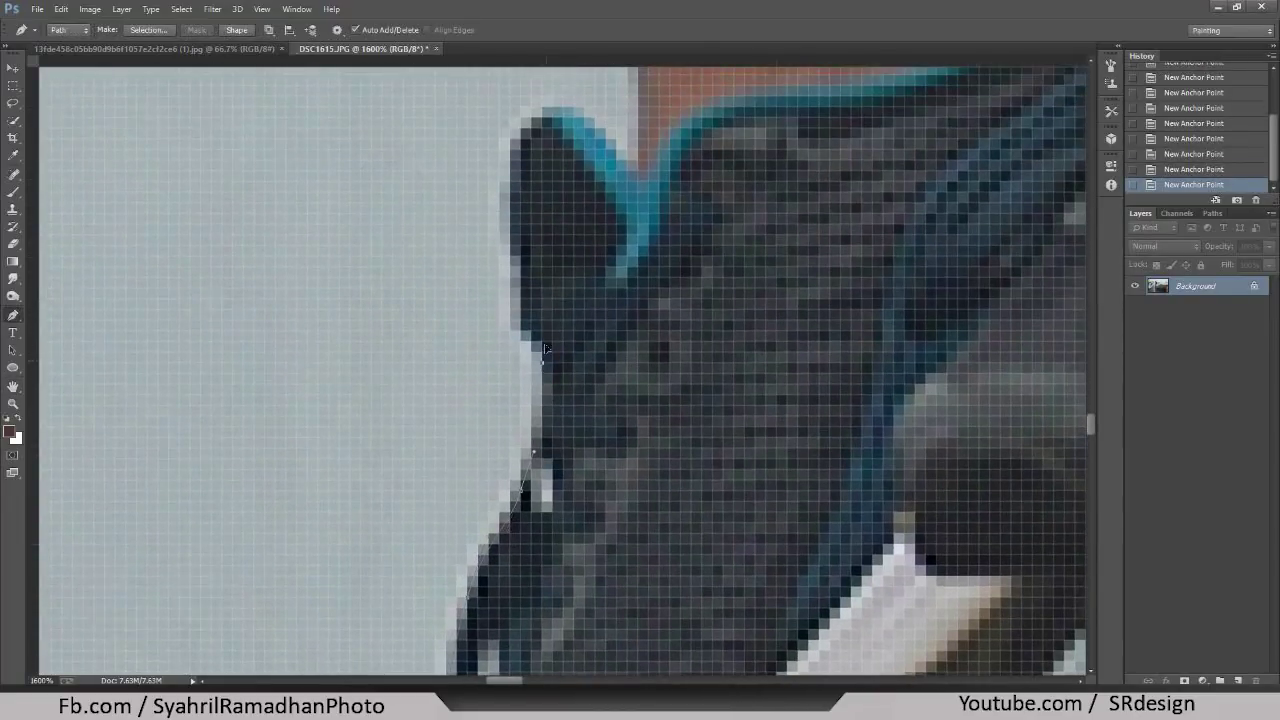
click(535, 333)
click(502, 245)
drag(583, 121, 584, 119)
- Extend the path up the leg toward the thigh and shorts
key(space)
drag(700, 163, 680, 538)
click(601, 358)
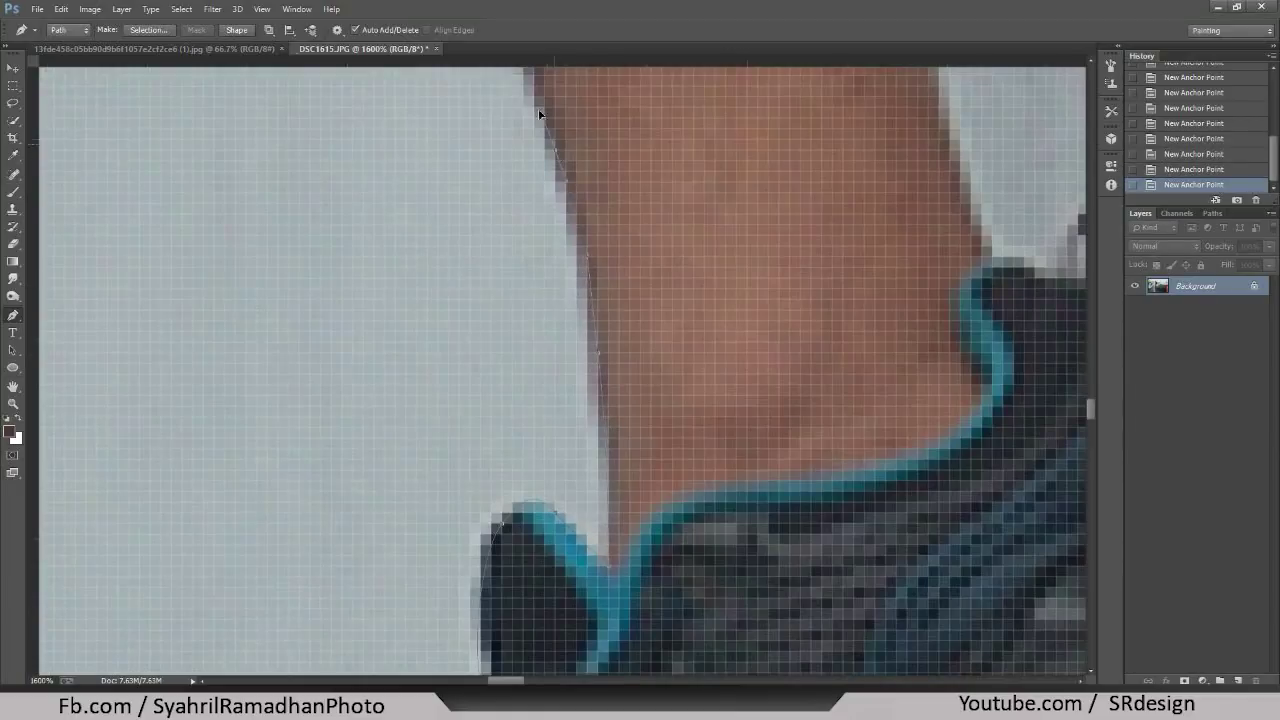
drag(630, 364, 697, 514)
click(620, 325)
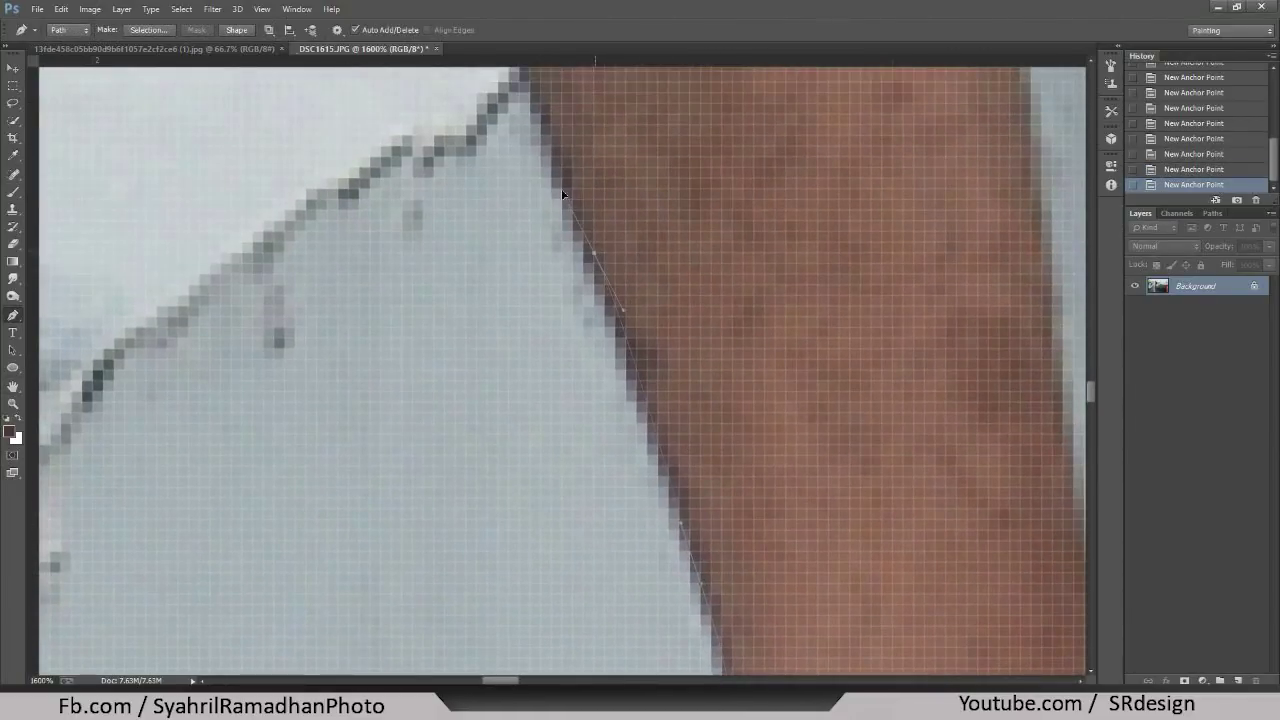
key(ctrl+minus)
key(ctrl+minus)
key(ctrl+minus)
drag(537, 194, 620, 431)
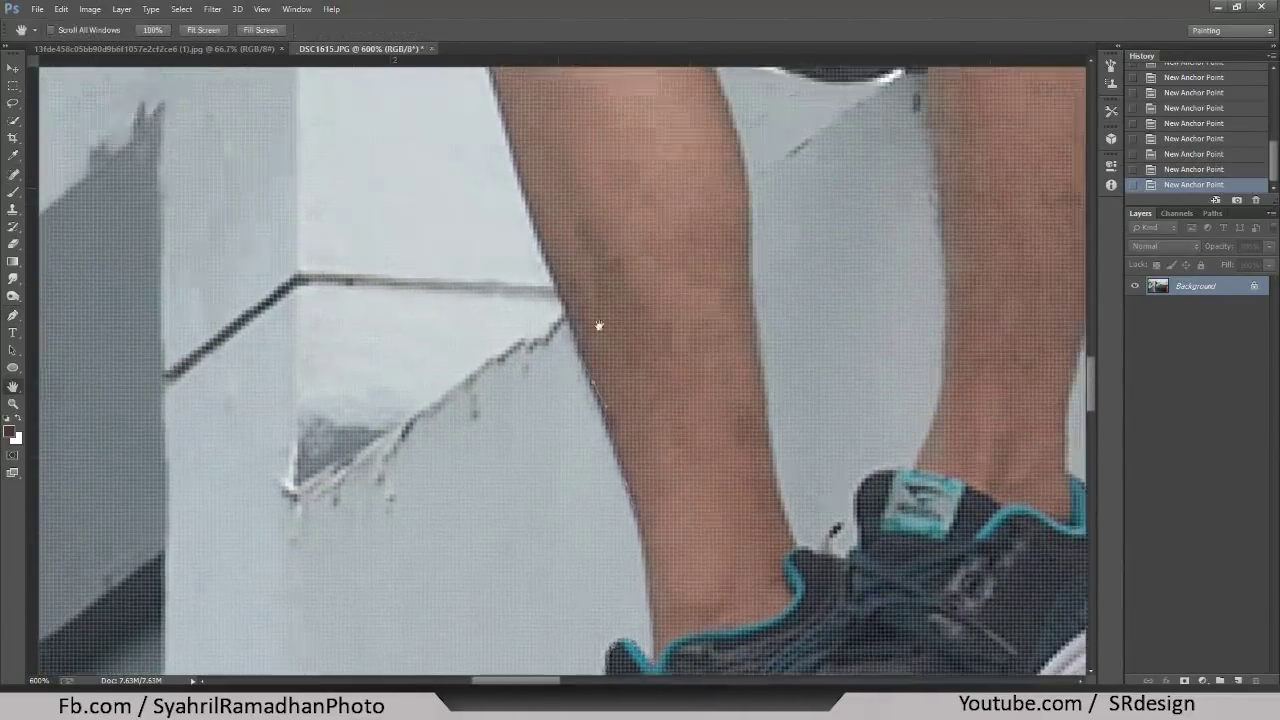
key(space)
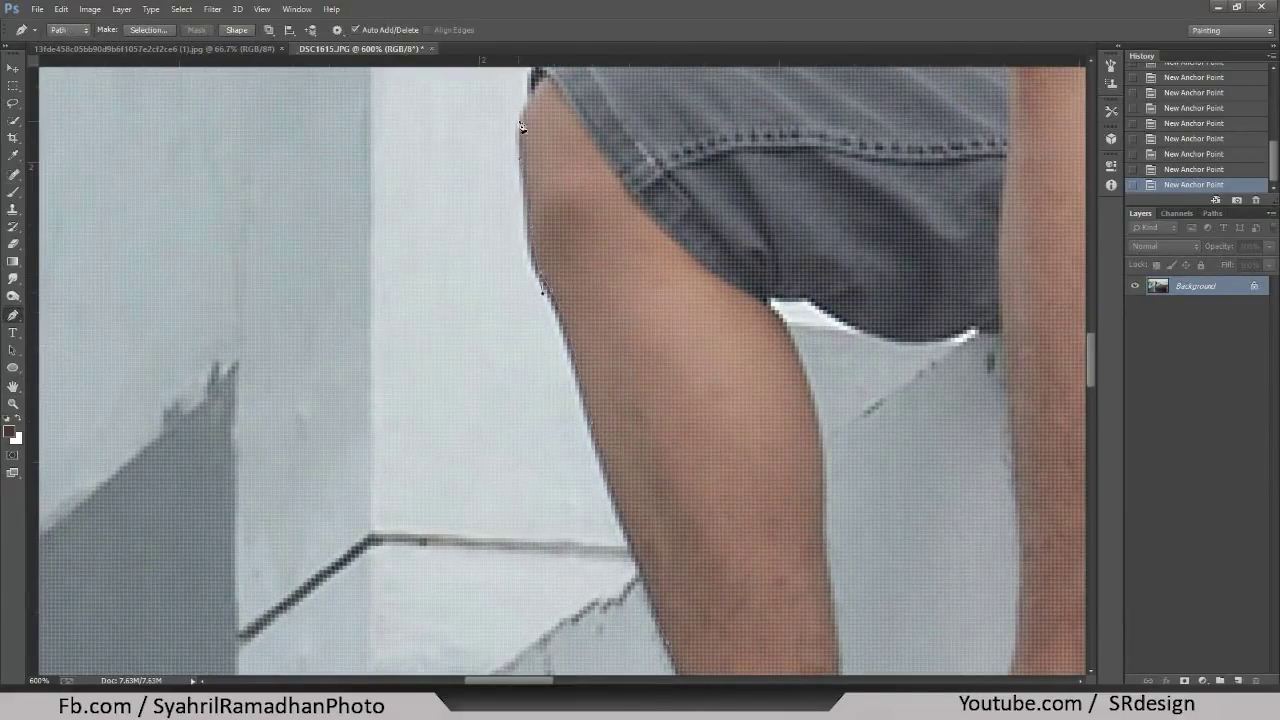
drag(520, 126, 557, 286)
drag(770, 242, 695, 374)
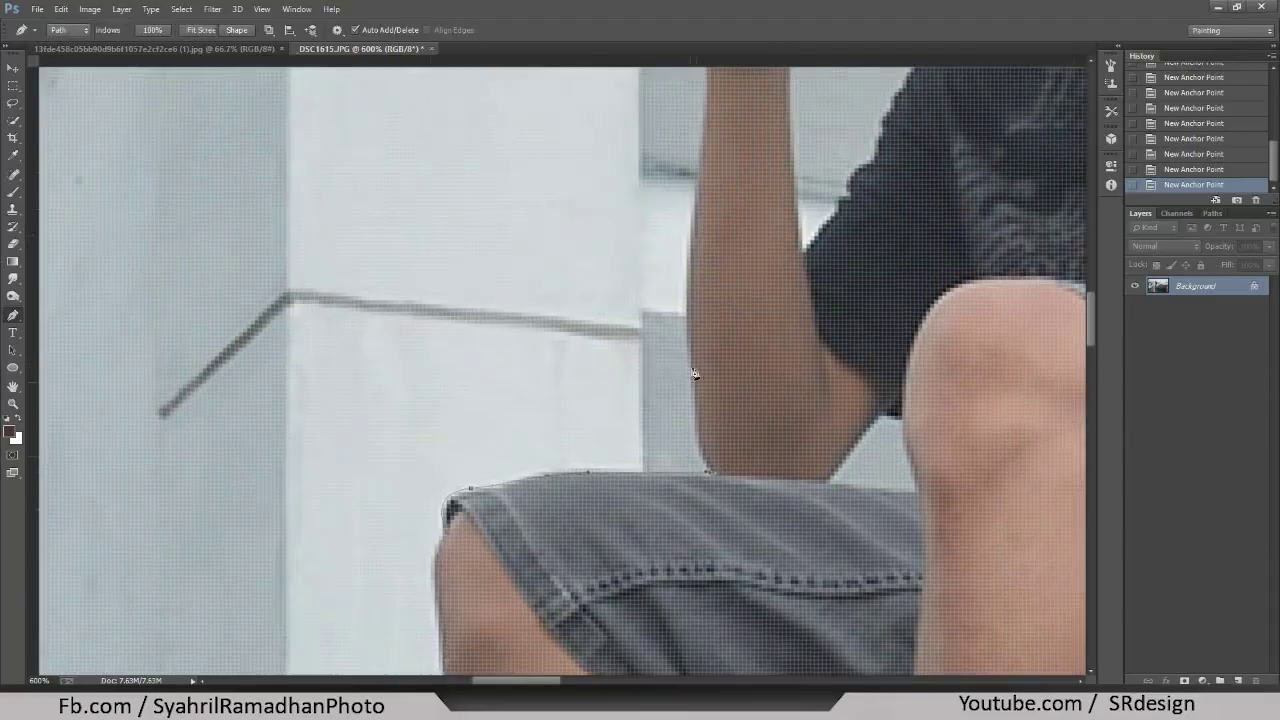
key(space)
- Trace along the hand and fingers and across the cup rim
drag(706, 128, 671, 438)
click(674, 349)
click(648, 306)
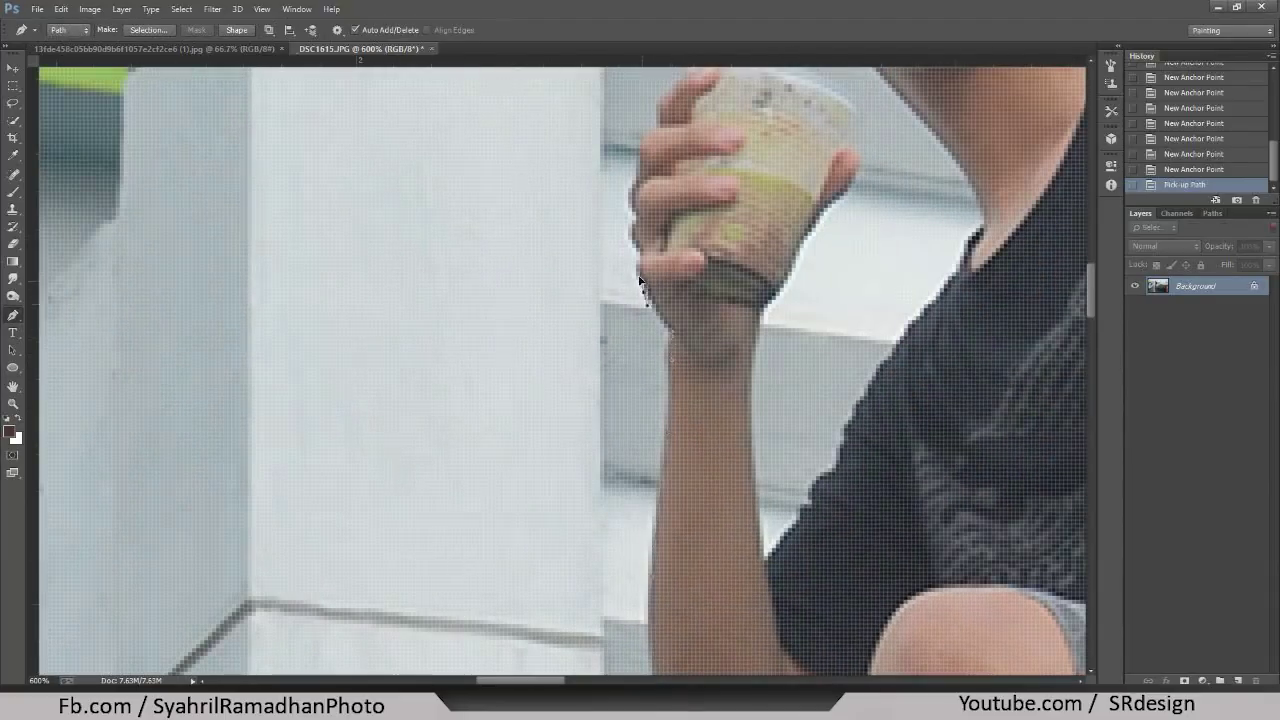
click(642, 270)
click(636, 225)
click(640, 185)
click(645, 150)
click(666, 98)
click(690, 77)
drag(690, 77, 632, 182)
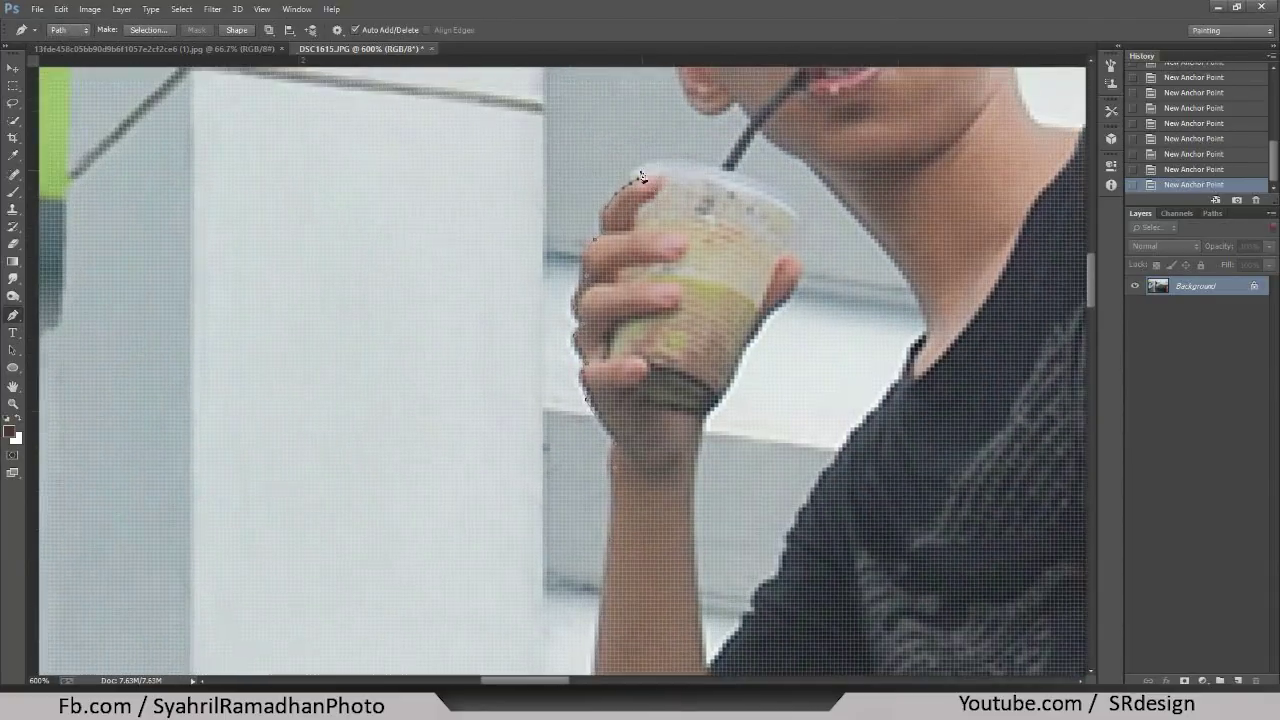
click(642, 163)
click(703, 167)
- Trace the path around the ear and over the hair
drag(686, 103, 651, 341)
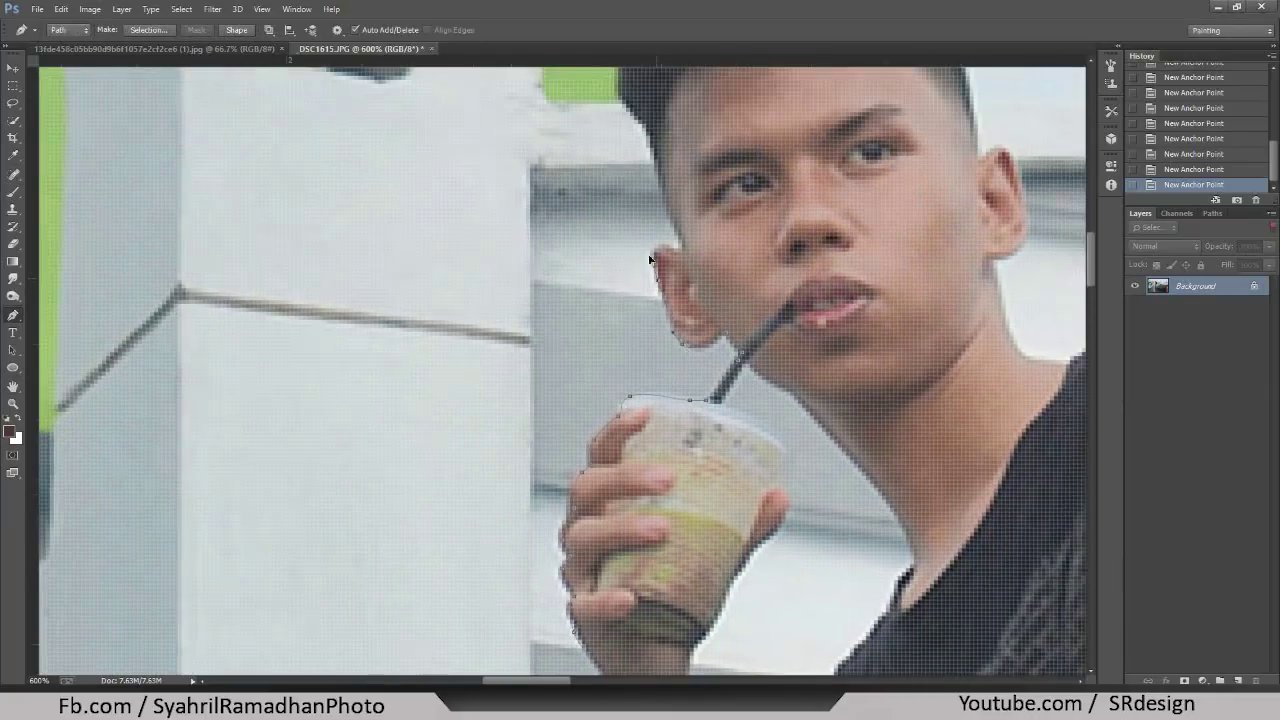
click(660, 255)
click(665, 165)
drag(633, 90, 635, 334)
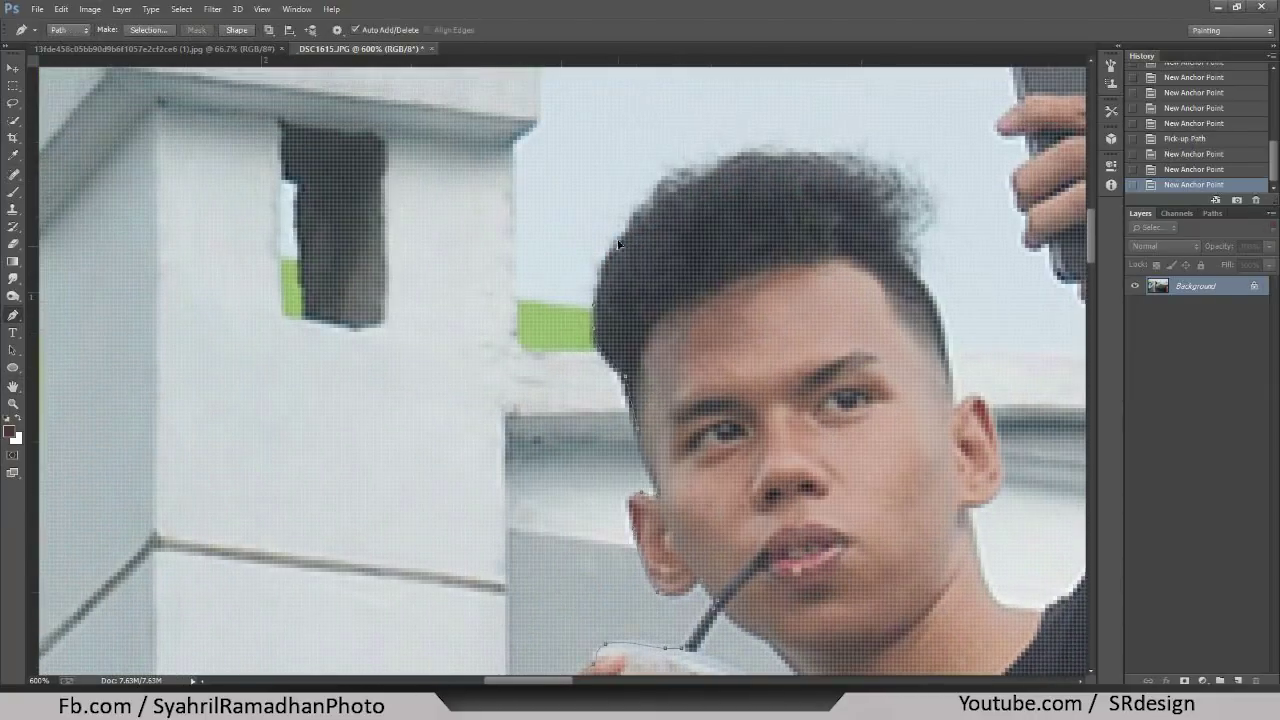
click(640, 185)
click(700, 152)
click(775, 152)
click(925, 200)
click(943, 320)
- Continue the path down the far ear and along the neck
click(1003, 467)
click(995, 500)
drag(995, 500, 785, 165)
click(790, 270)
click(845, 285)
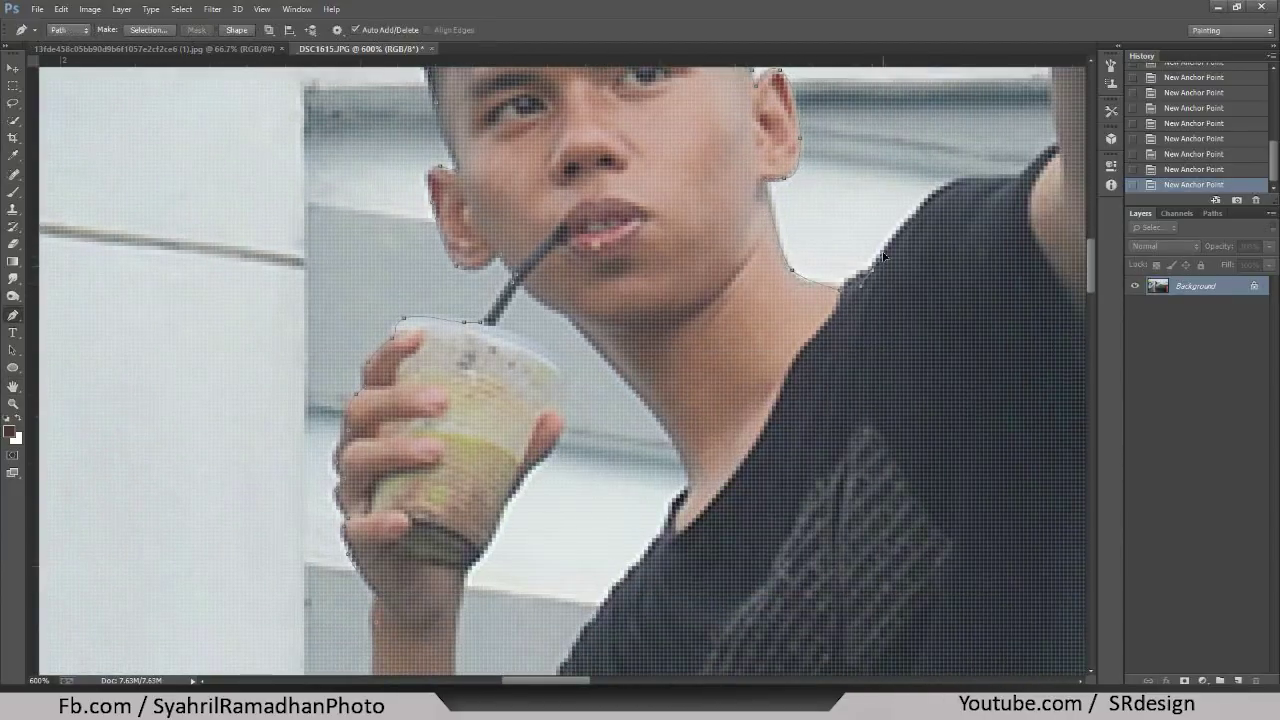
- Trace the shoulder up the raised arm, undoing a misplaced anchor
click(1015, 185)
click(1058, 152)
drag(1058, 152, 823, 297)
click(808, 118)
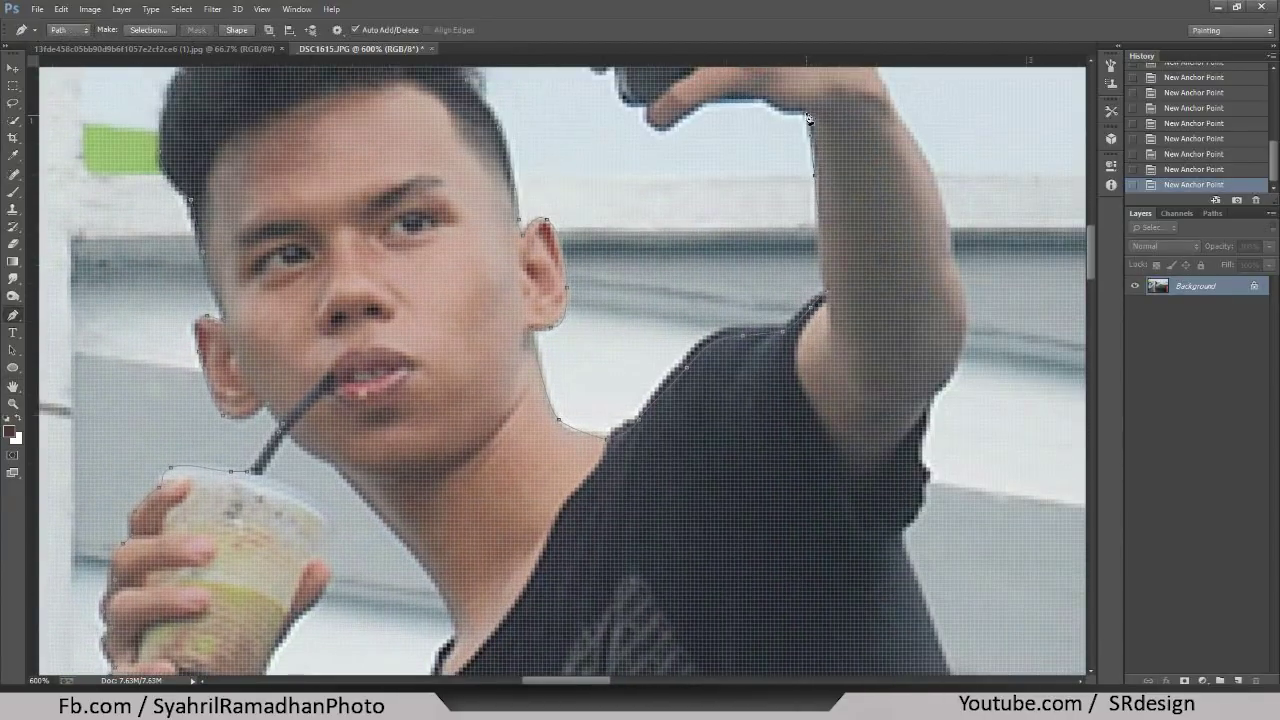
key(ctrl+z)
- Trace the finger and the phone's top edge to its corner
drag(650, 107, 639, 327)
click(594, 231)
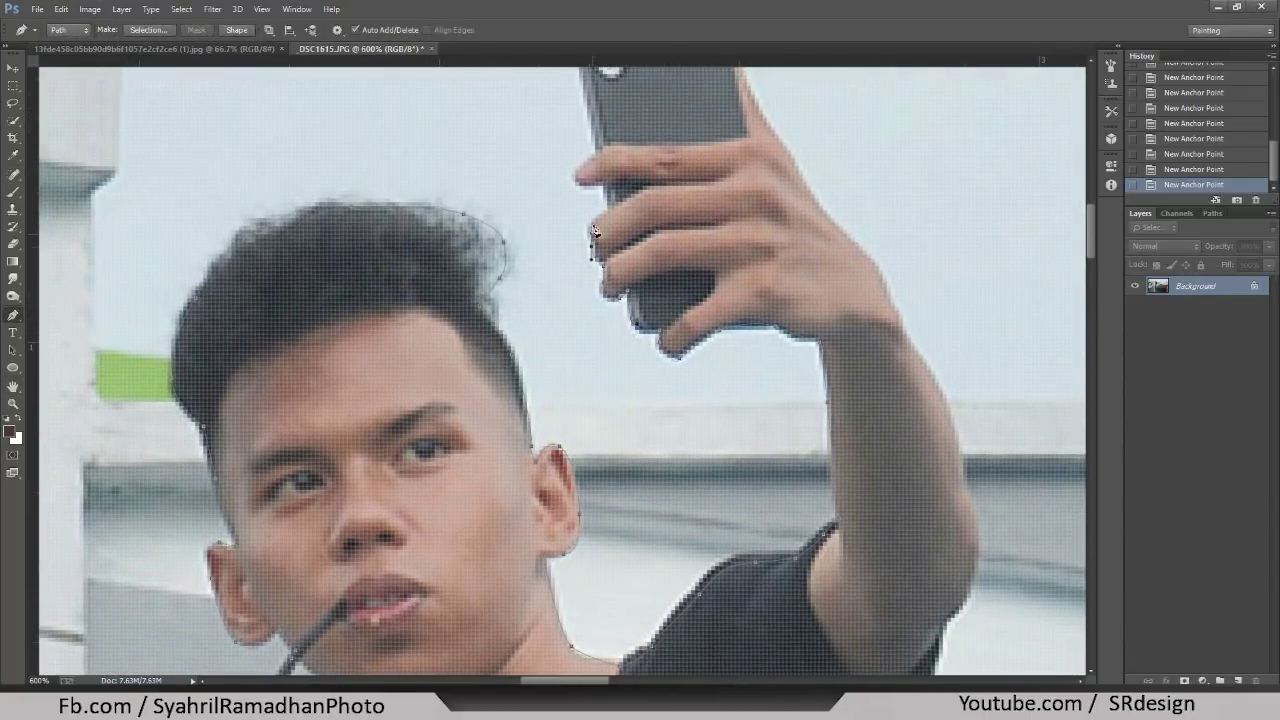
drag(577, 188, 605, 398)
click(610, 238)
click(752, 232)
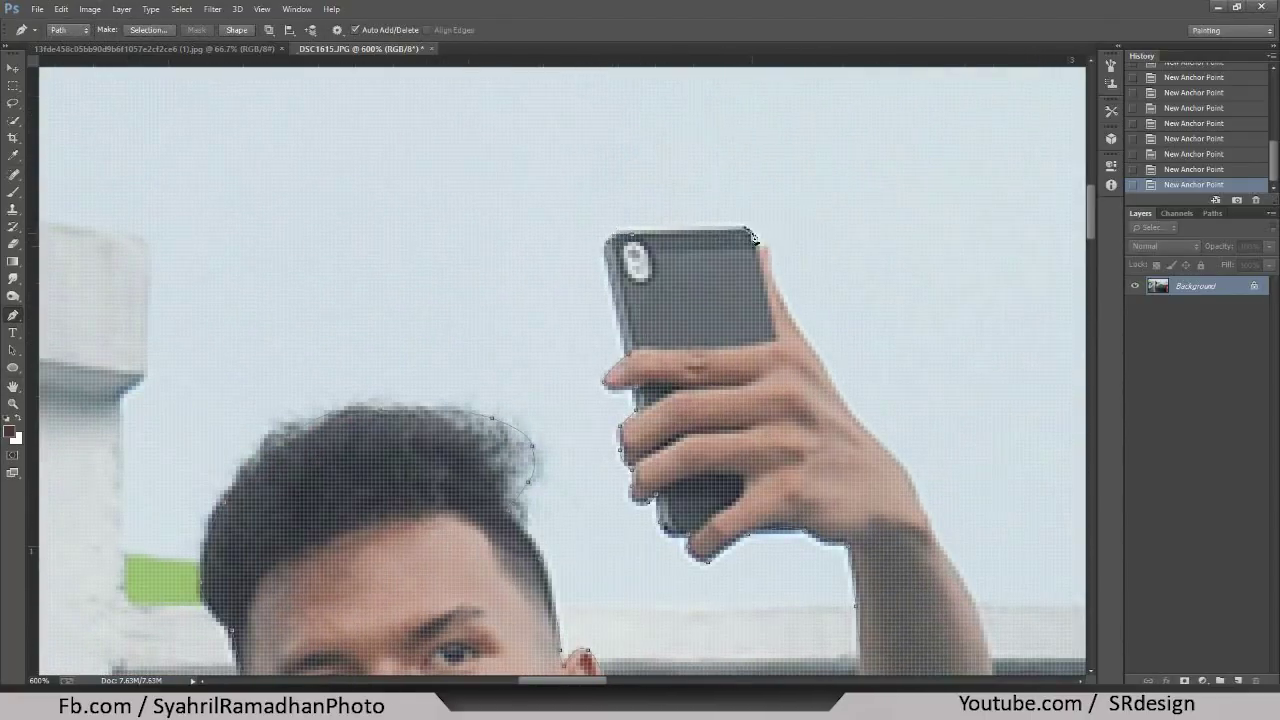
- Continue the path down the raised arm's edge
click(875, 437)
click(915, 490)
click(943, 553)
click(972, 590)
drag(976, 603, 850, 240)
click(878, 350)
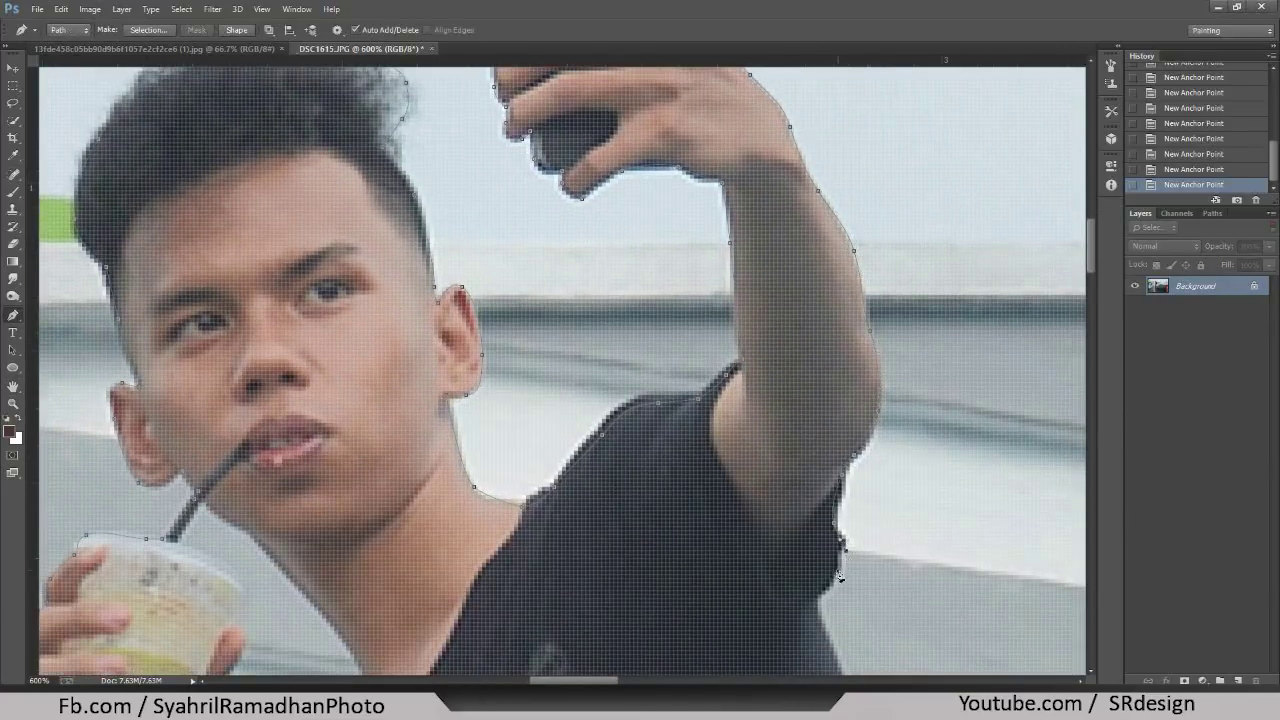
- Trace down the shirt's edge back toward the shoe and ledge
drag(846, 549, 763, 251)
click(795, 328)
click(851, 522)
click(875, 625)
mouse_move(885, 612)
mouse_down()
mouse_move(786, 330)
mouse_move(180, 557)
mouse_up()
- Bring the outline back to the shoe sole
click(150, 587)
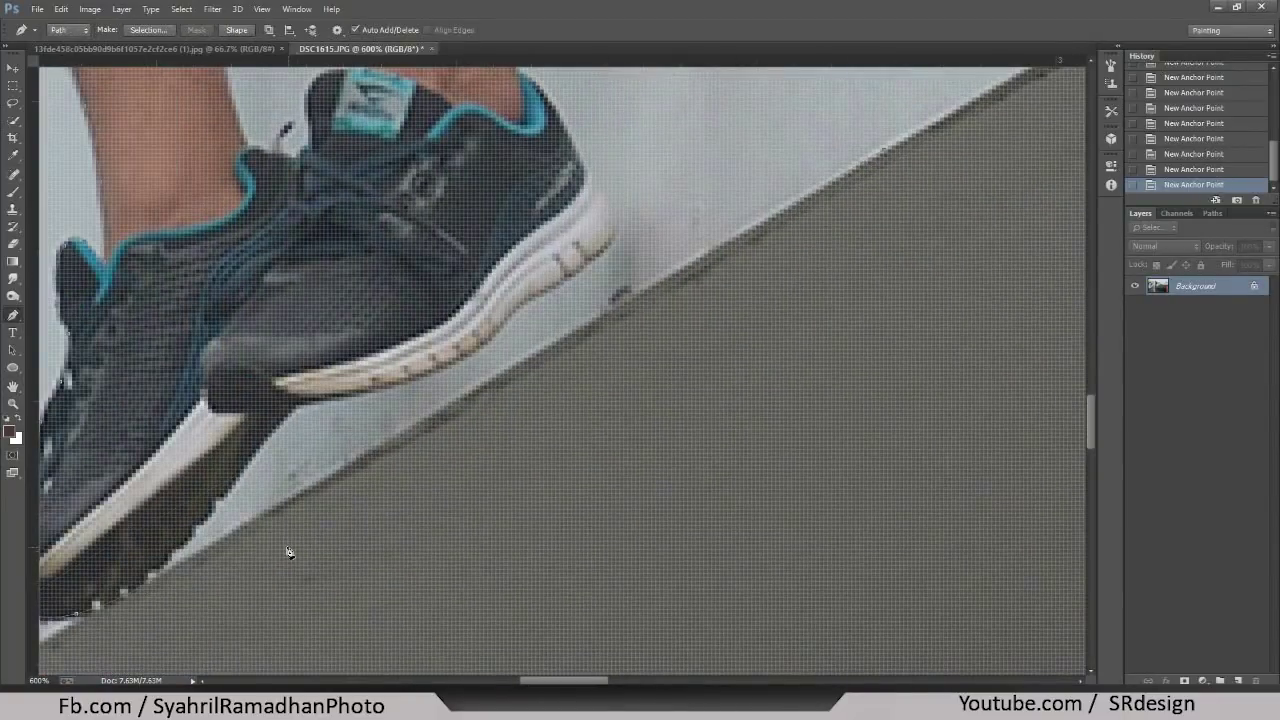
scroll(890, 190, down, 3)
scroll(614, 449, down, 2)
scroll(529, 277, up, 4)
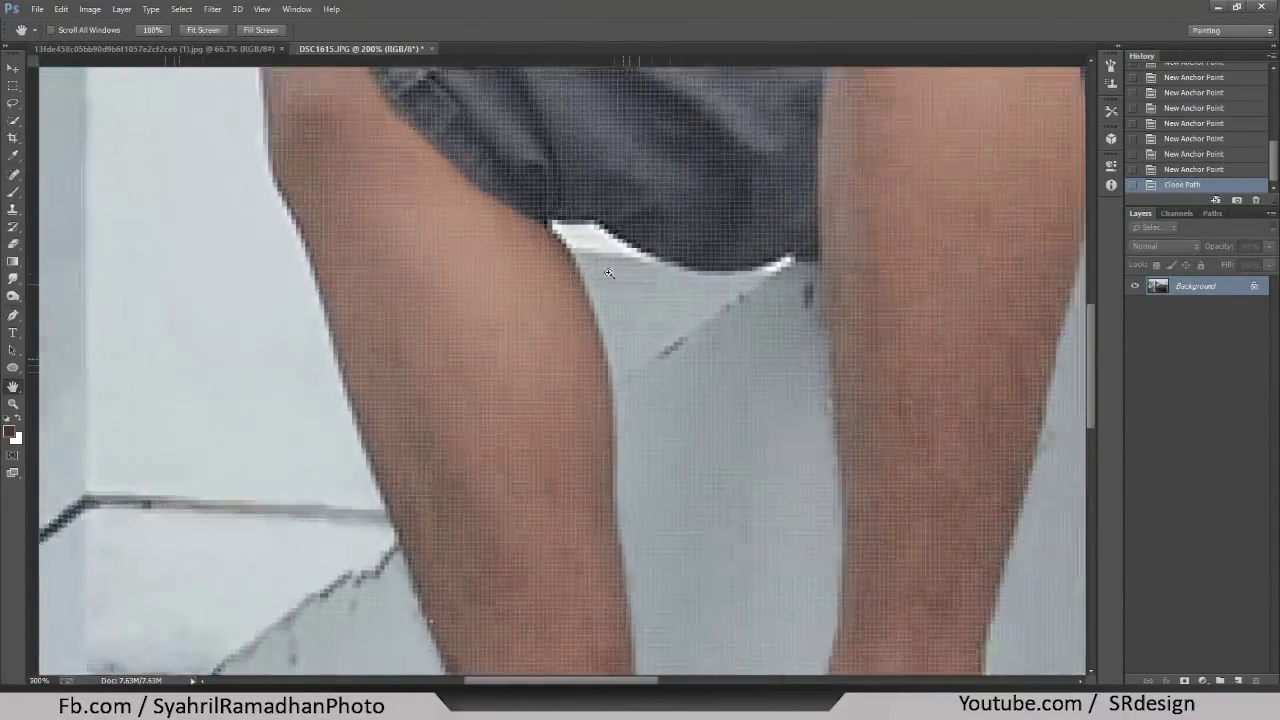
- Outline the background gap between the man's legs as a closed path
click(548, 205)
click(828, 242)
click(760, 251)
click(660, 236)
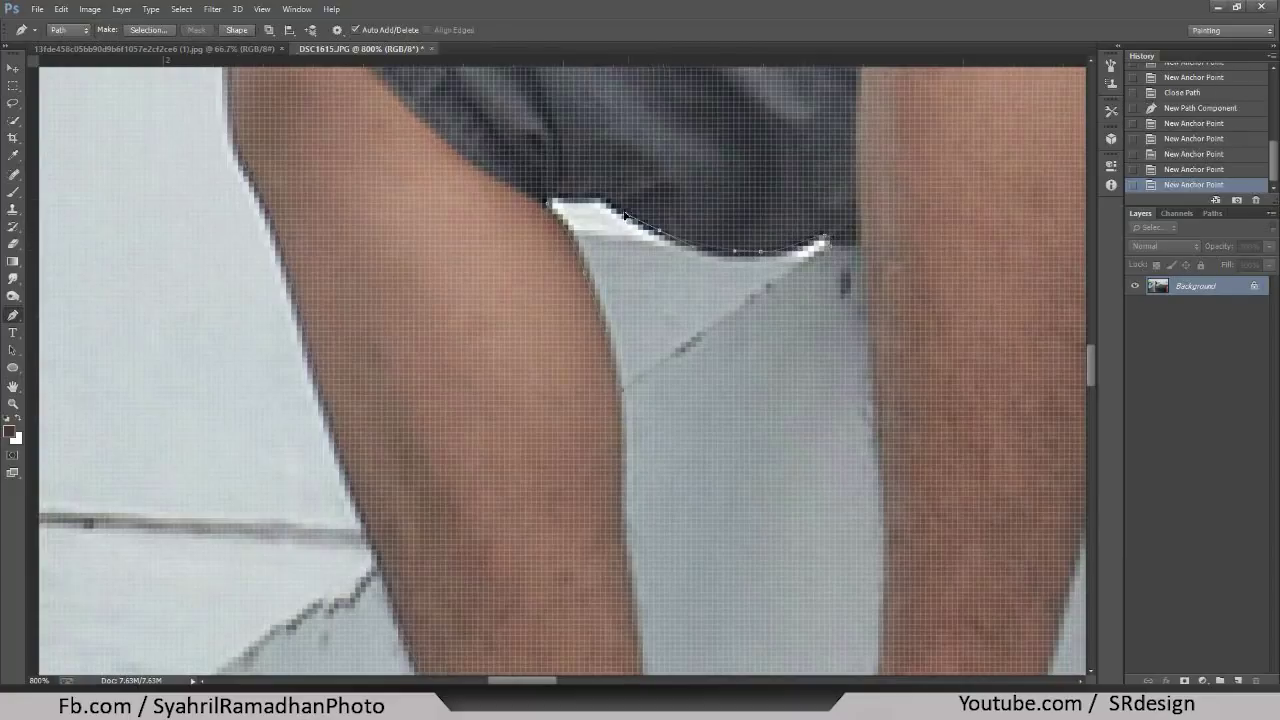
click(600, 201)
click(553, 213)
scroll(553, 213, up, 5)
- Outline the gap between the man's arm and knee as another closed path
click(742, 362)
click(760, 458)
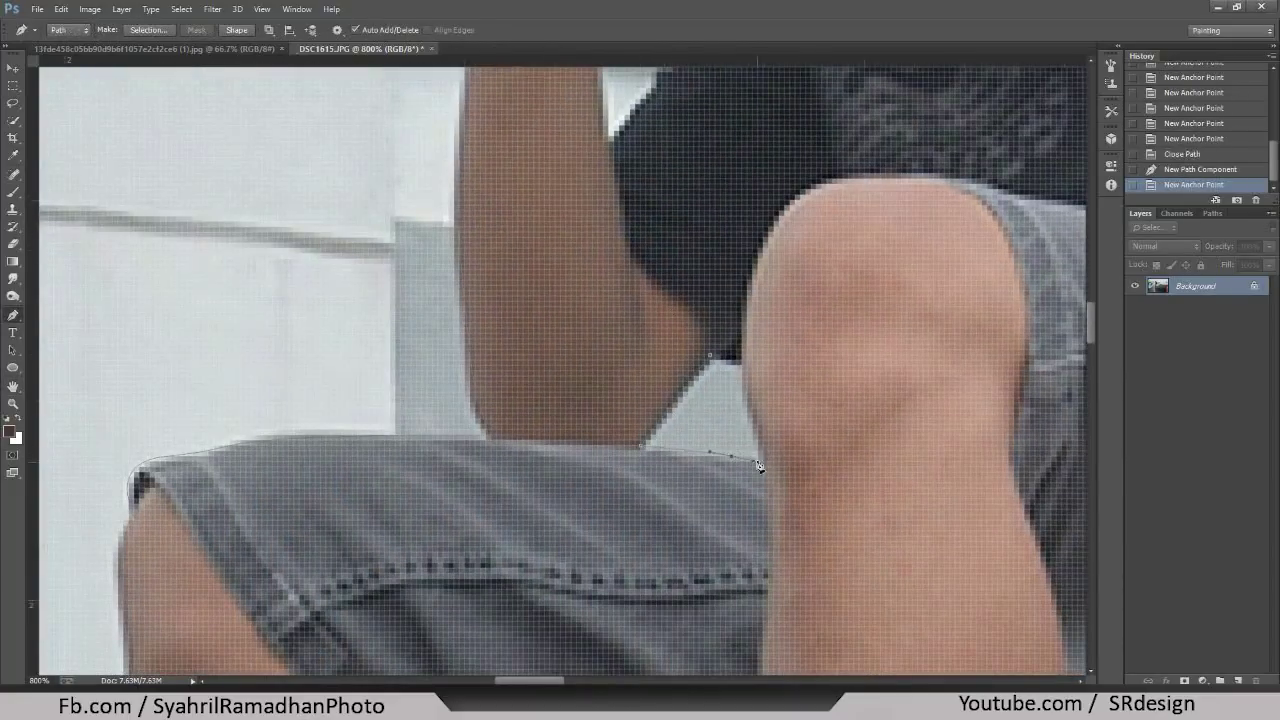
click(135, 468)
click(713, 360)
scroll(649, 509, up, 5)
scroll(554, 350, down, 3)
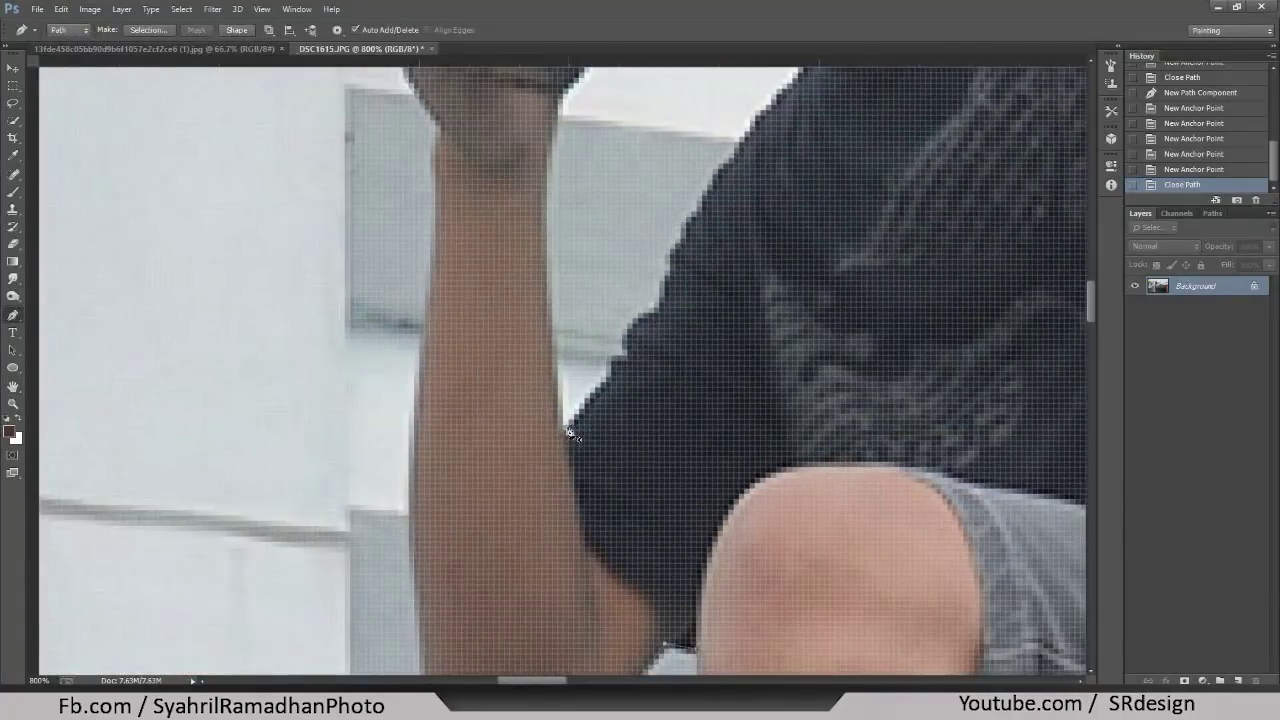
click(555, 351)
- Trace the forearm, cup-holding hand and shirt edge, then close the outline
click(543, 306)
click(546, 204)
drag(546, 204, 514, 504)
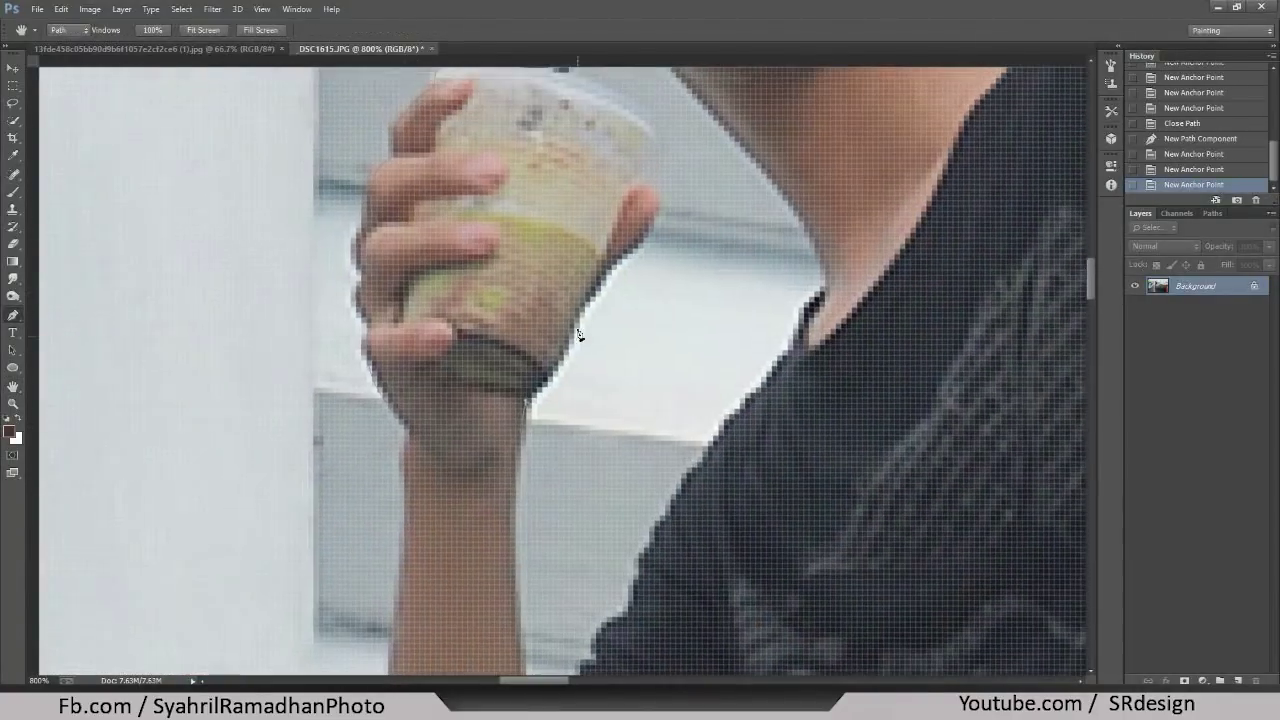
click(610, 266)
scroll(610, 266, down, 3)
scroll(640, 230, up, 3)
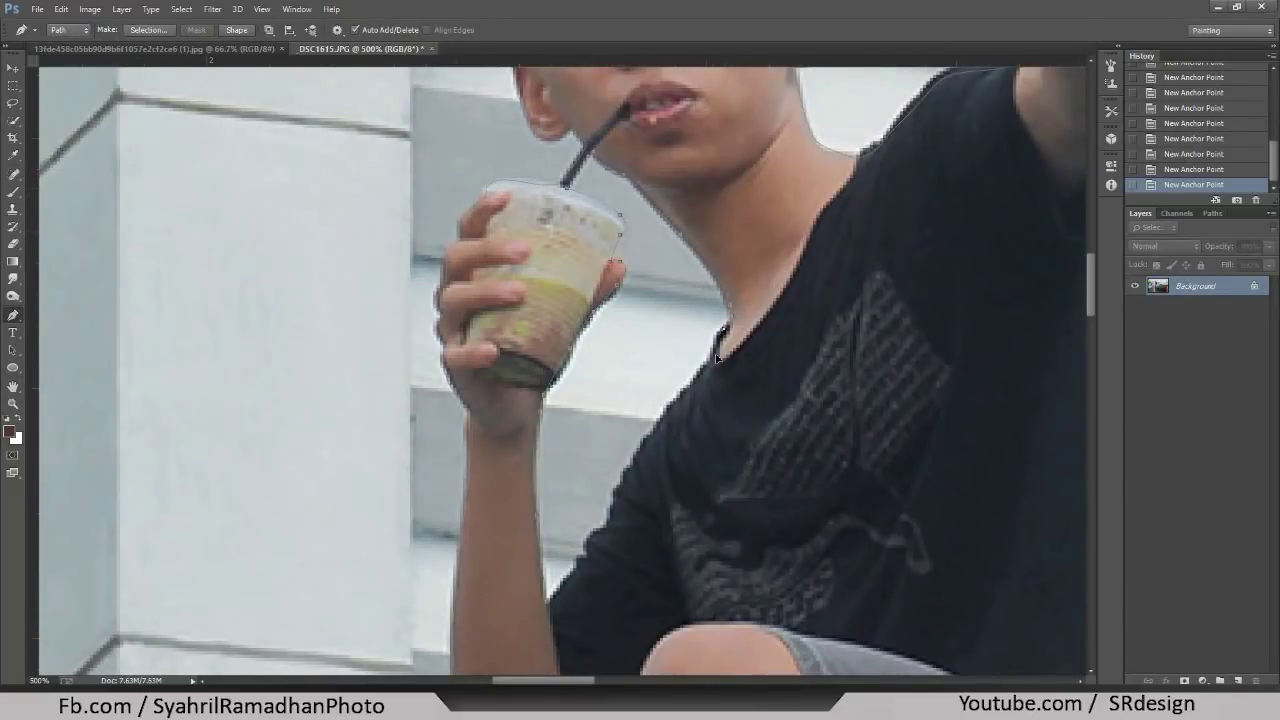
click(556, 592)
click(668, 300)
- Delete the stray extra path piece and zoom out
key(BackSpace)
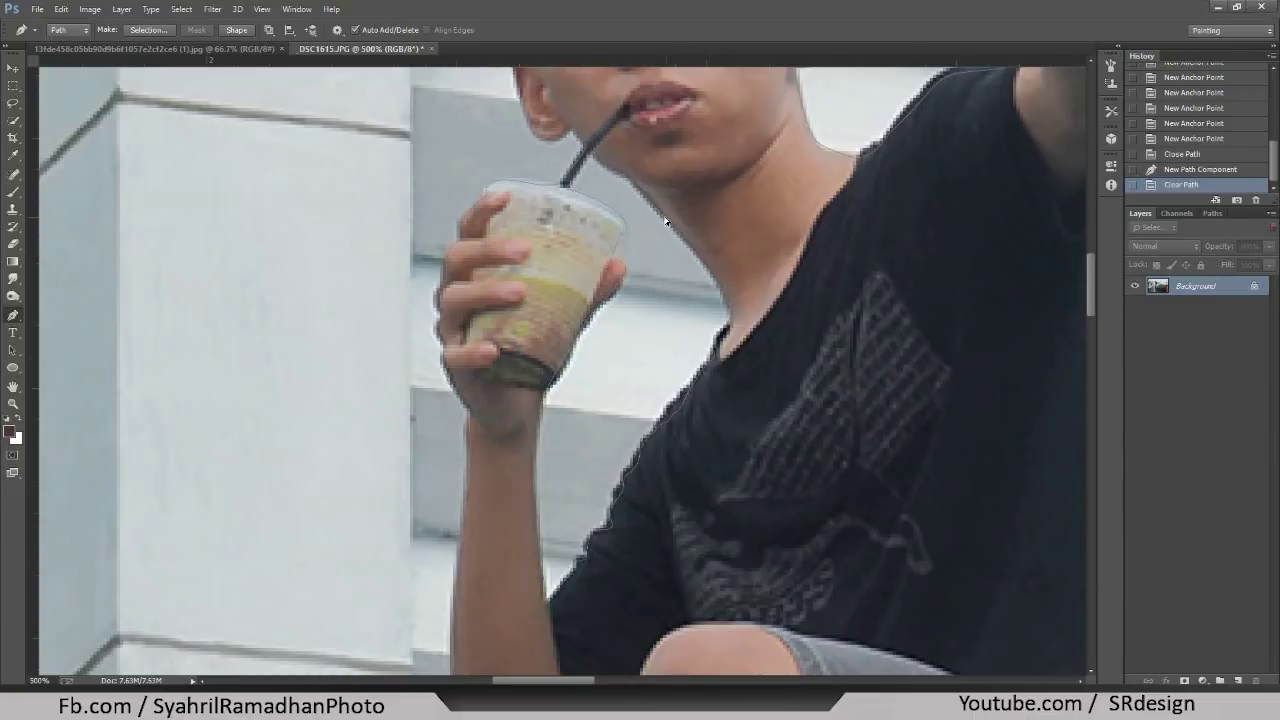
scroll(665, 220, down, 1)
scroll(665, 220, down, 2)
scroll(630, 270, down, 2)
- Convert the finished path into a selection around the seated man
scroll(600, 323, down, 1)
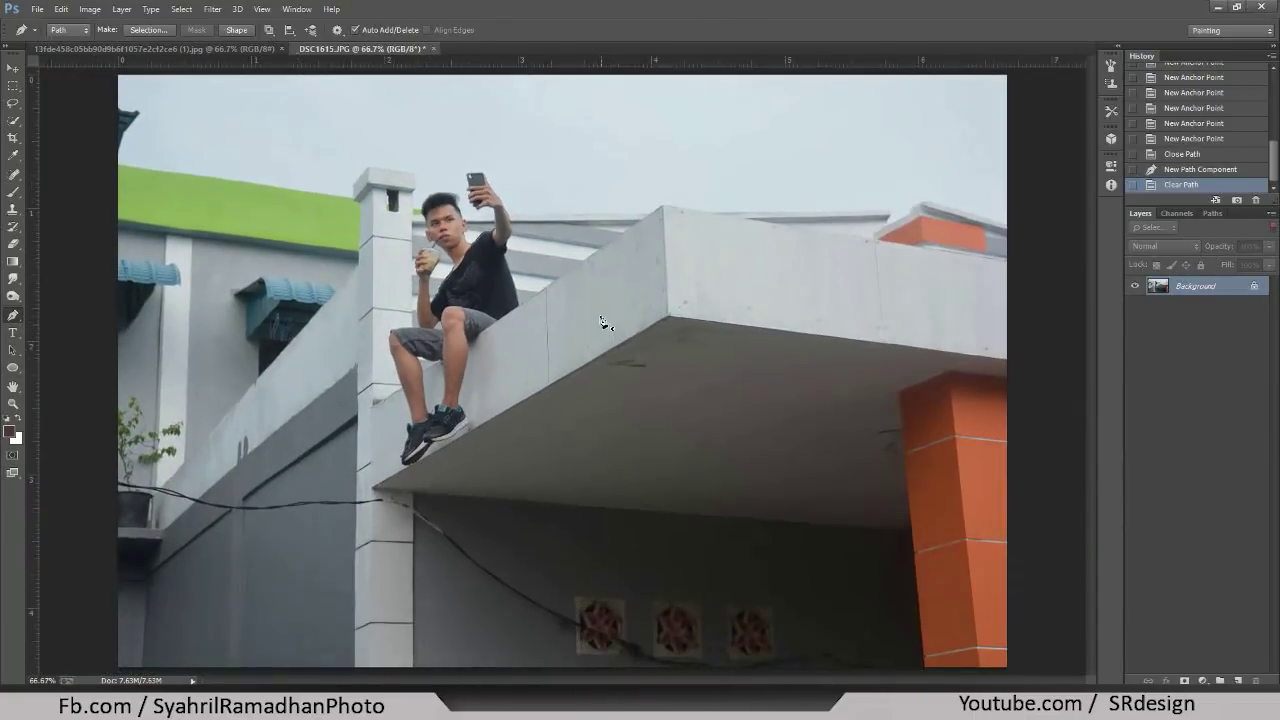
scroll(445, 289, up, 1)
scroll(500, 230, up, 1)
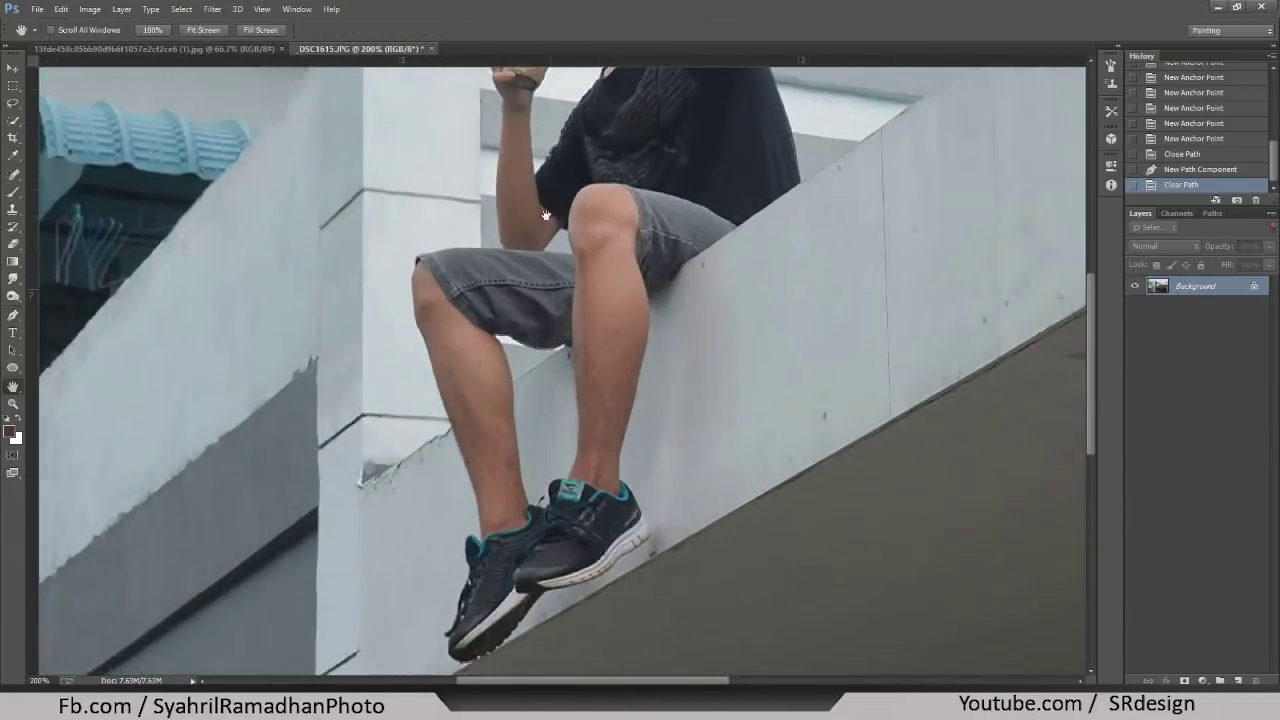
scroll(507, 213, down, 1)
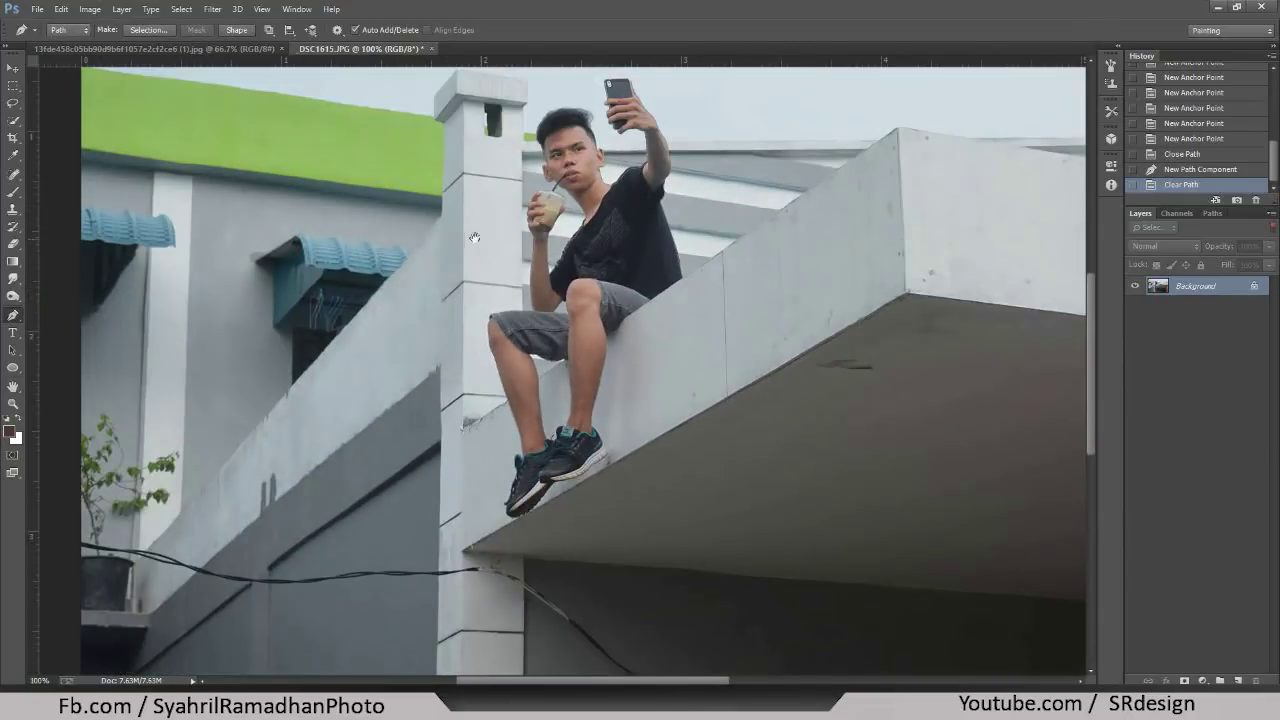
right_click(464, 248)
click(476, 313)
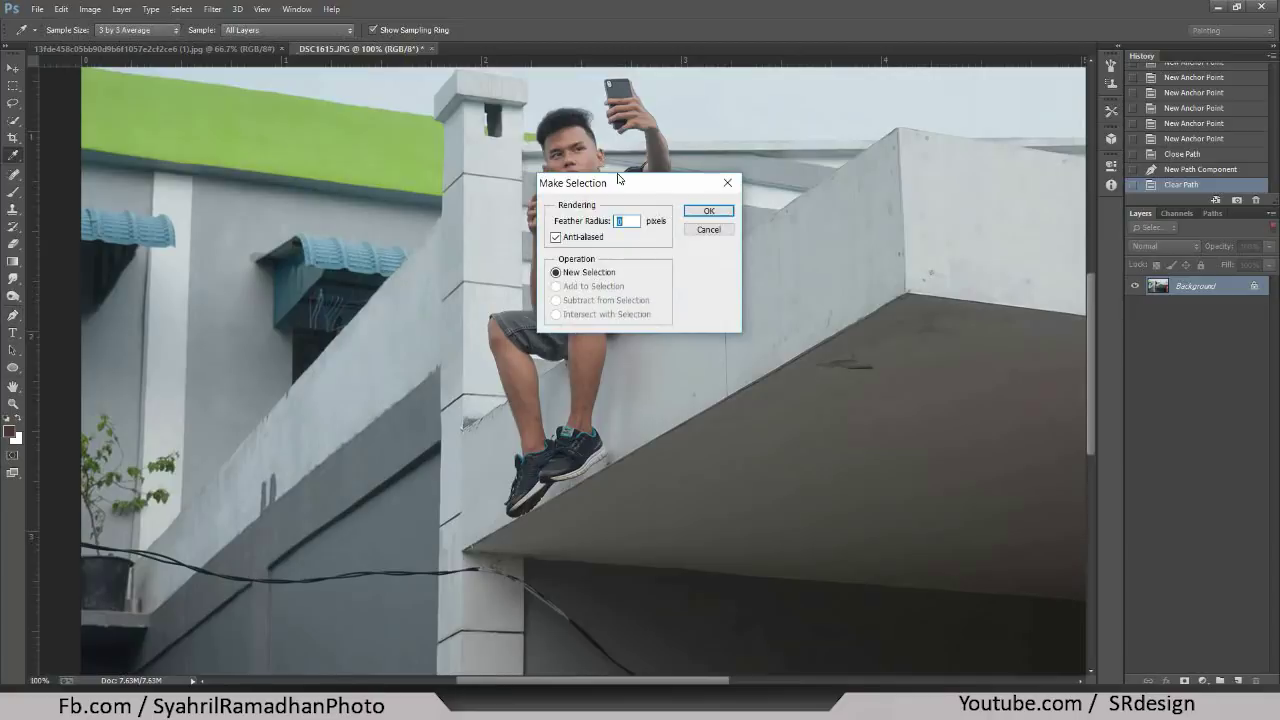
key(Return)
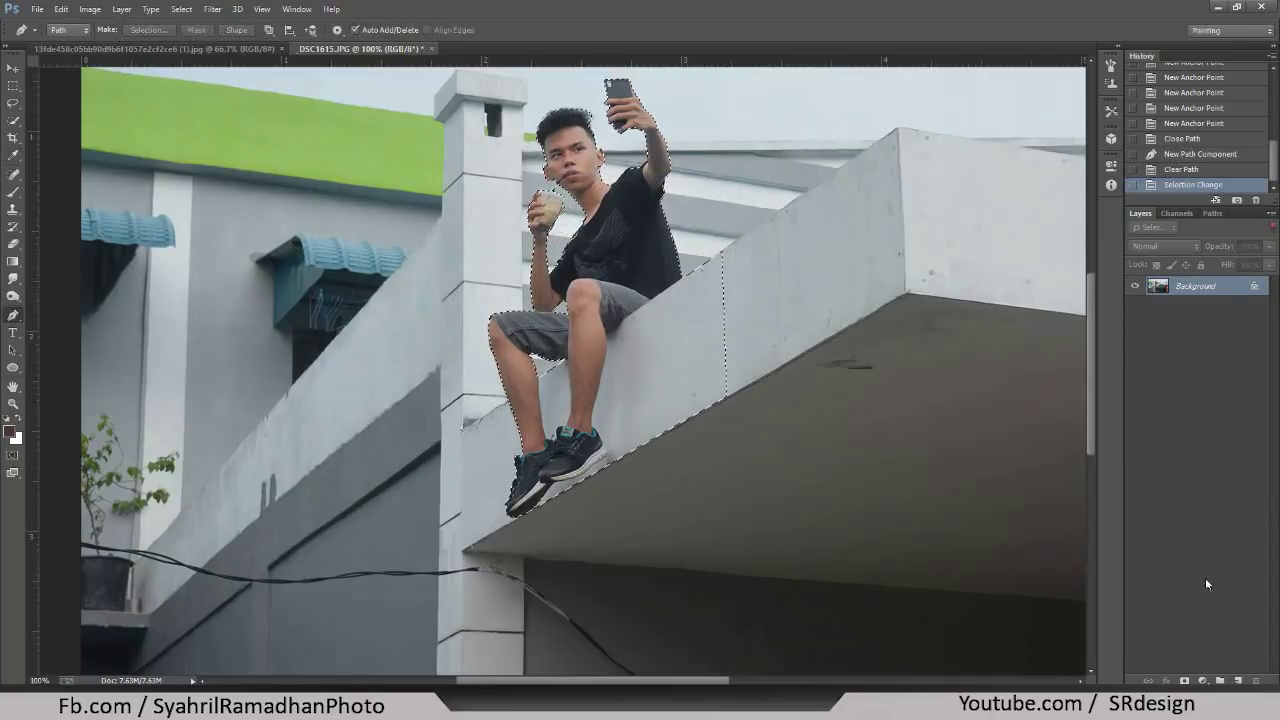
- Duplicate the Background layer and mask the copy to the man's selection
mouse_move(1200, 288)
mouse_down()
mouse_move(1235, 522)
mouse_move(1196, 348)
mouse_move(1237, 677)
mouse_up()
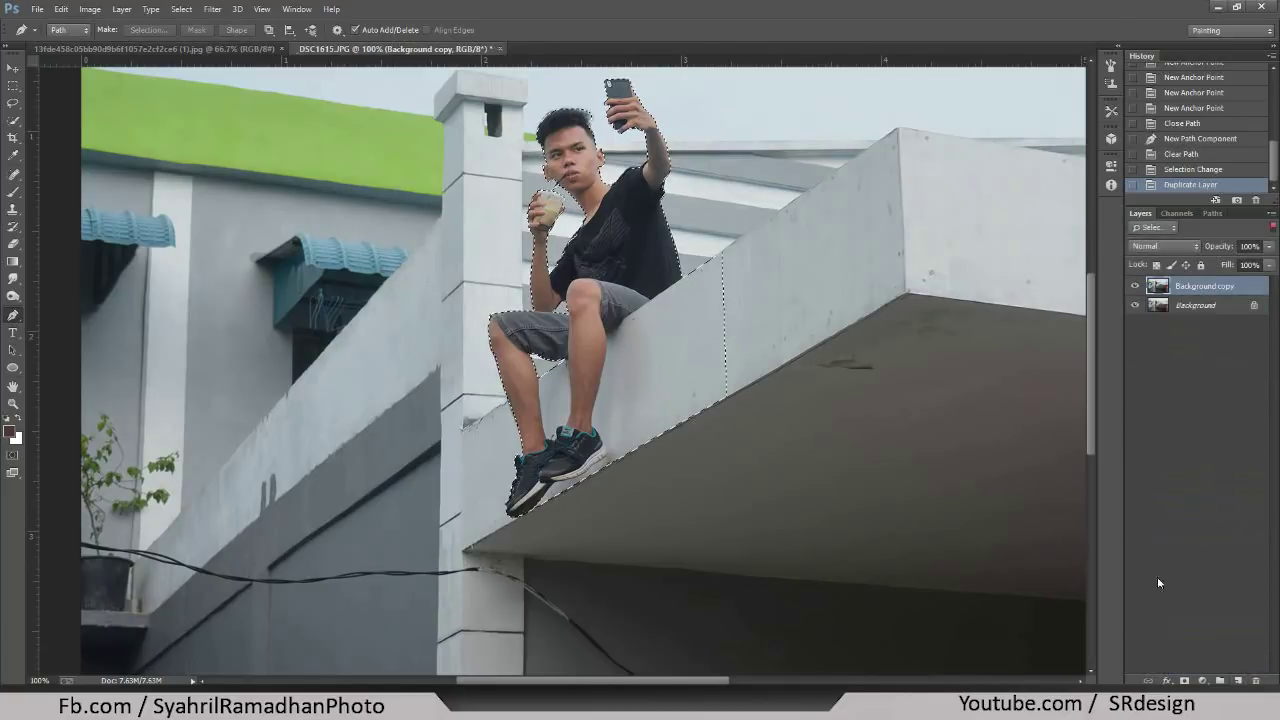
click(1184, 680)
key(ctrl+minus)
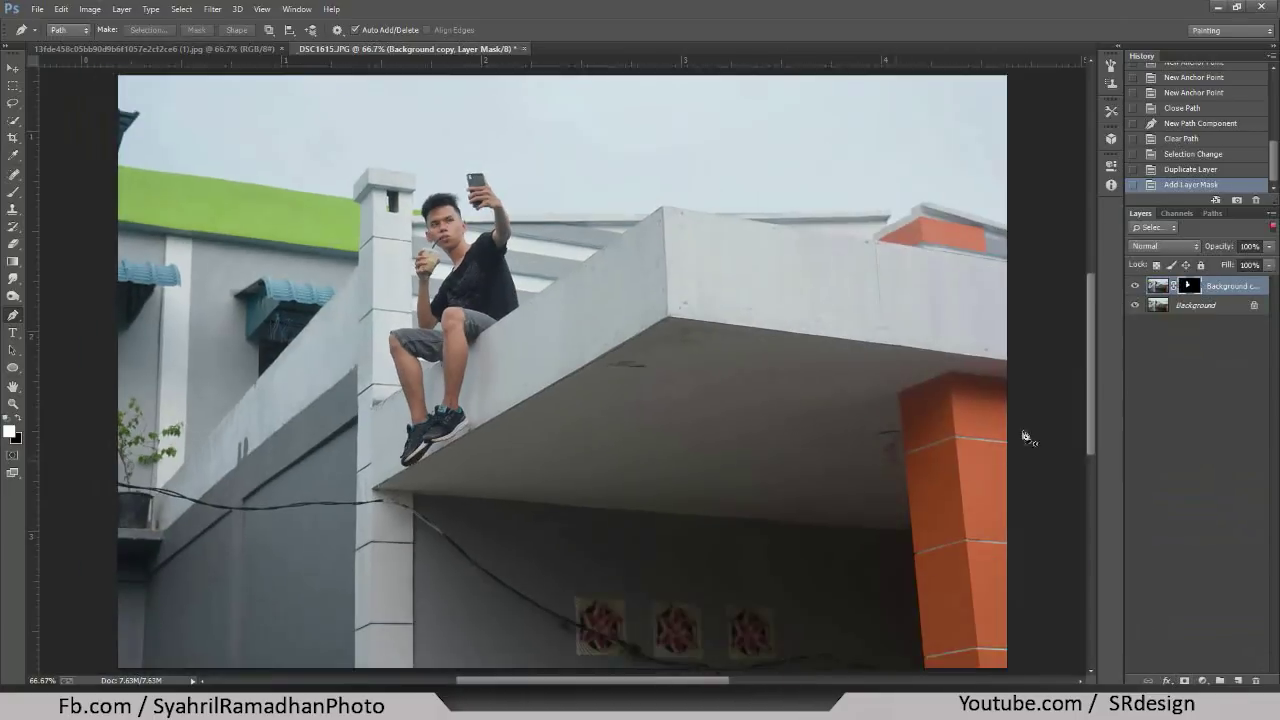
key(ctrl+minus)
key(ctrl+plus)
- Spot-heal a small spot under the ledge and toggle the Background layer to check the cutout
key(j)
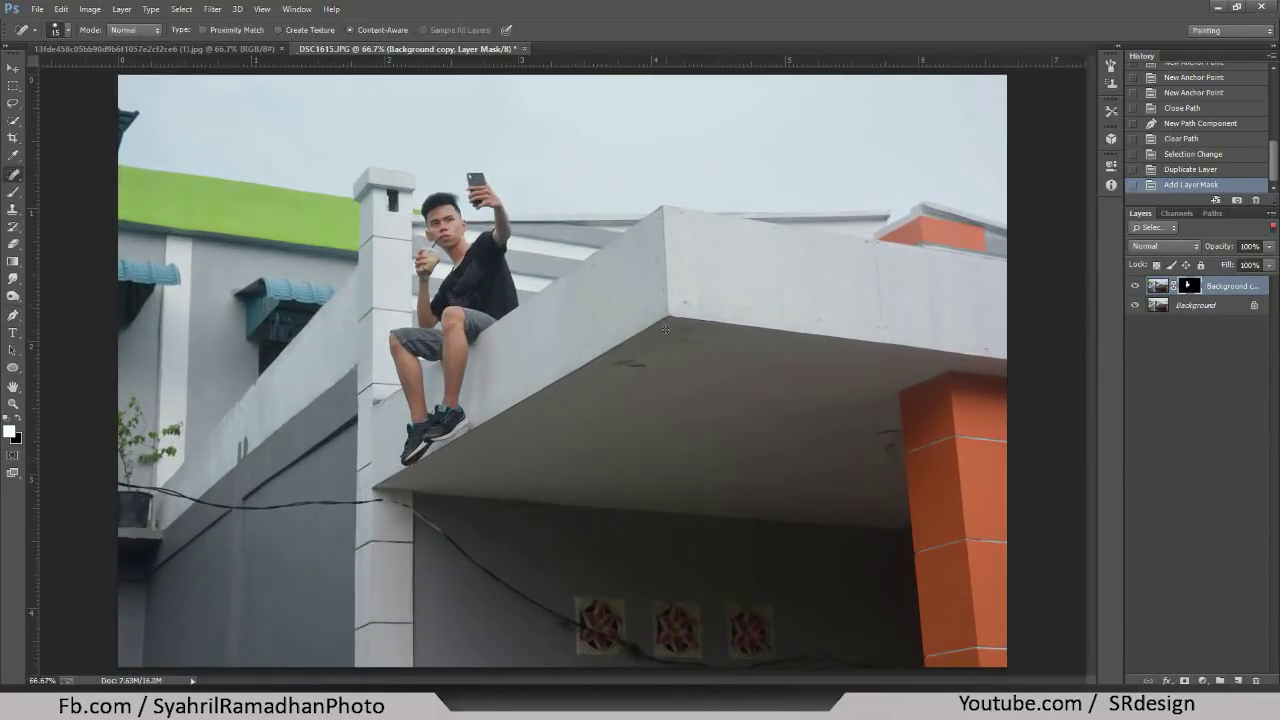
click(757, 391)
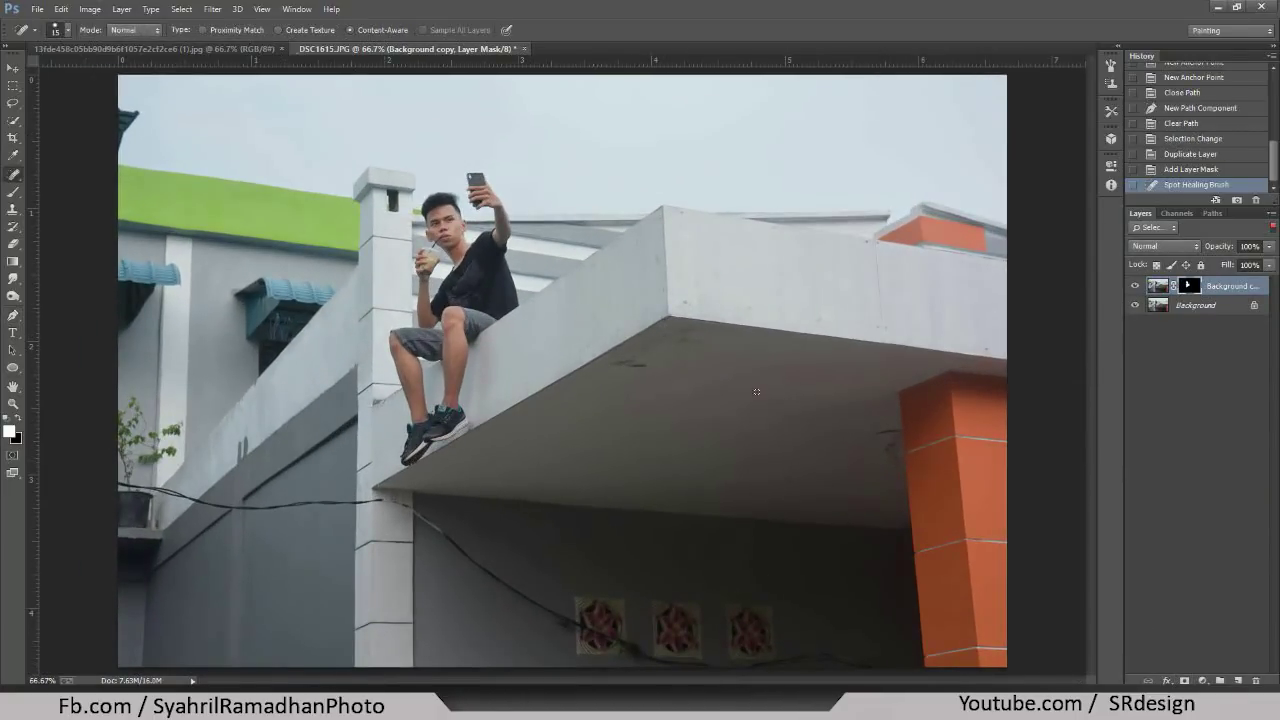
click(1143, 332)
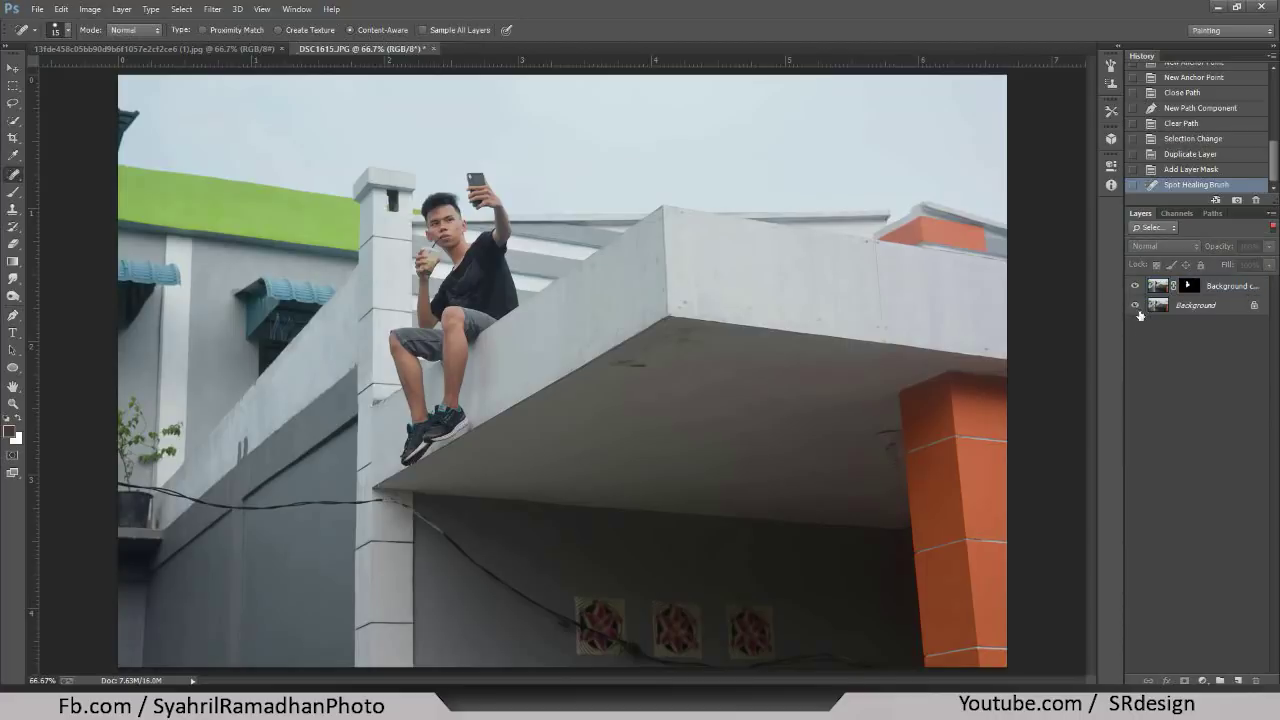
click(1135, 305)
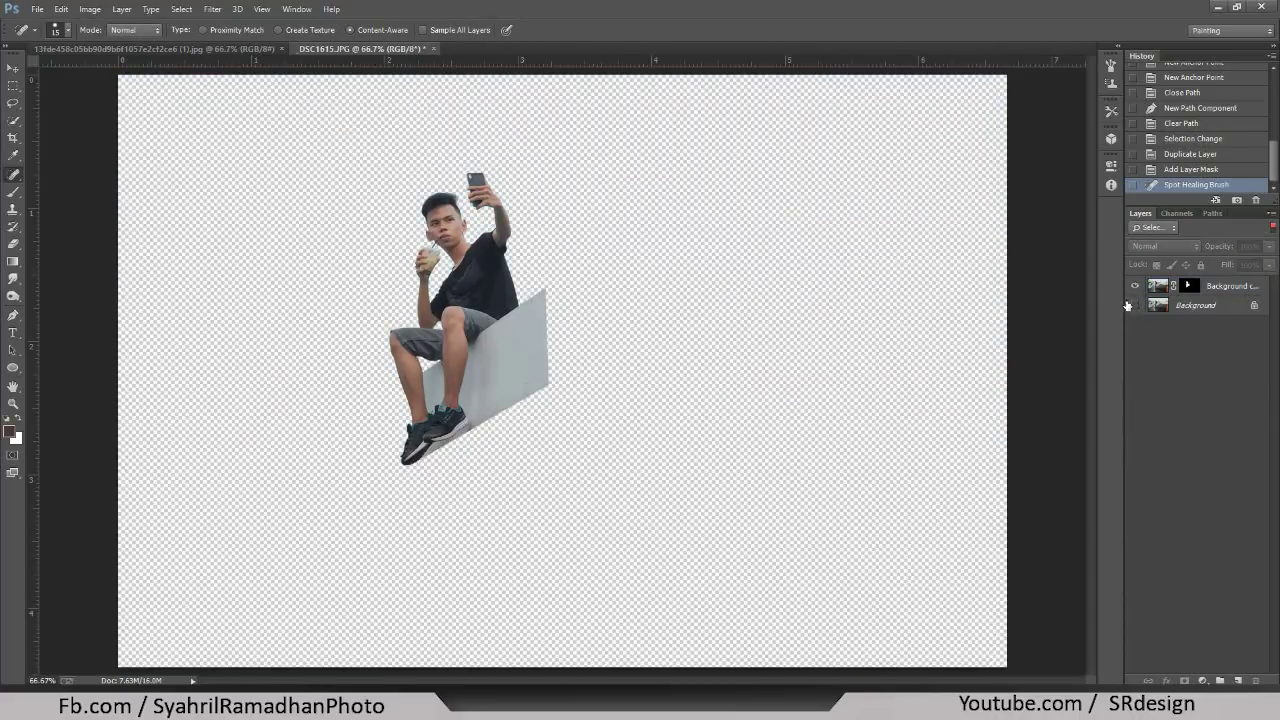
click(1135, 305)
- Zoom to 100% and re-centre the view on the man
key(ctrl+1)
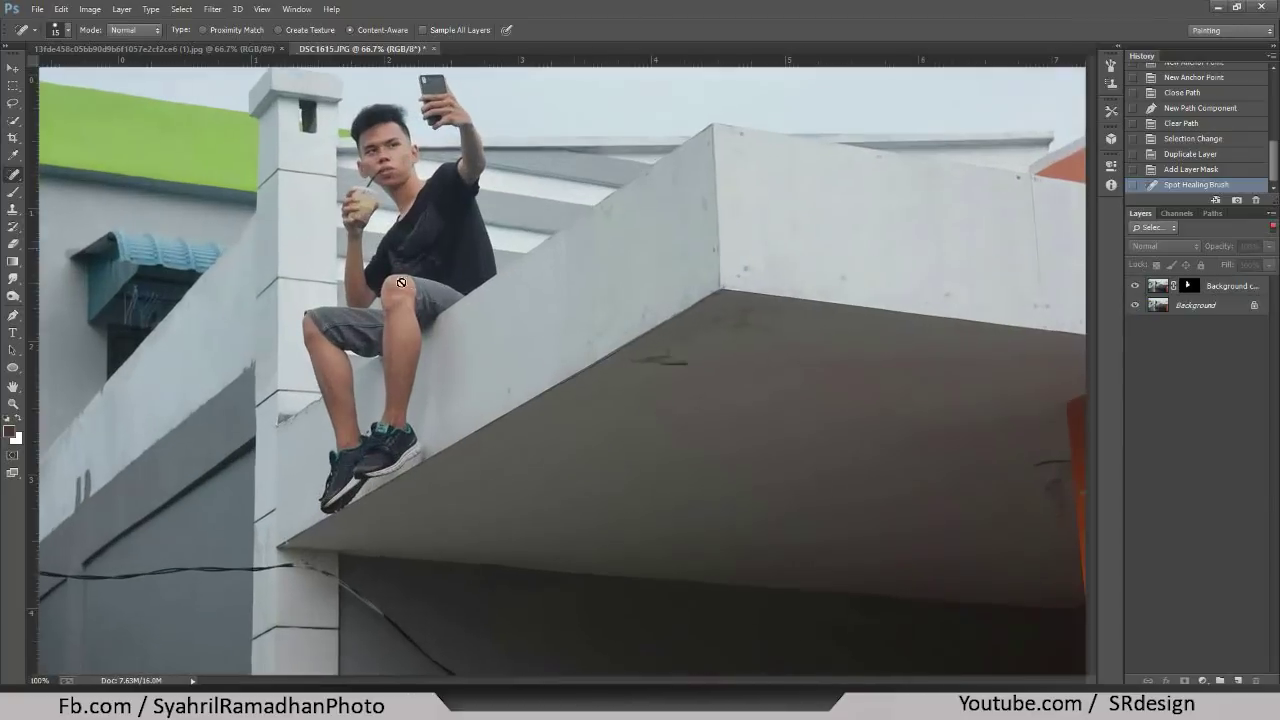
key(h)
drag(437, 285, 547, 318)
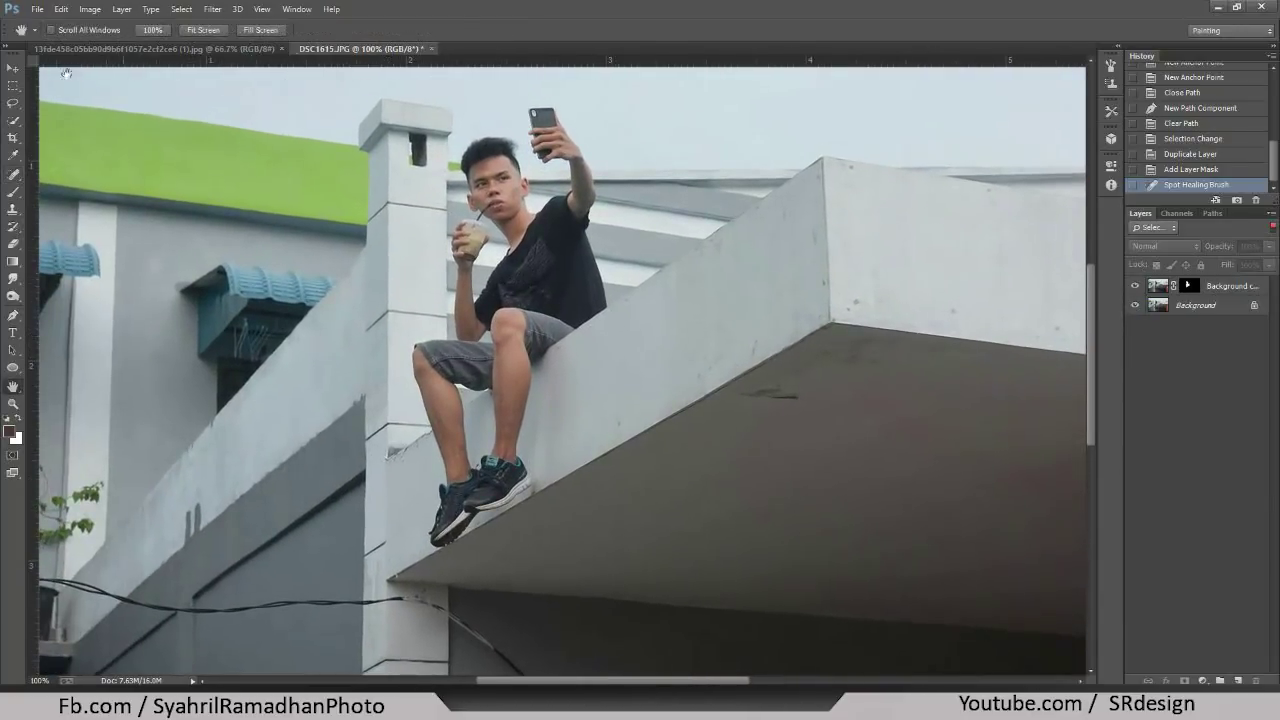
key(v)
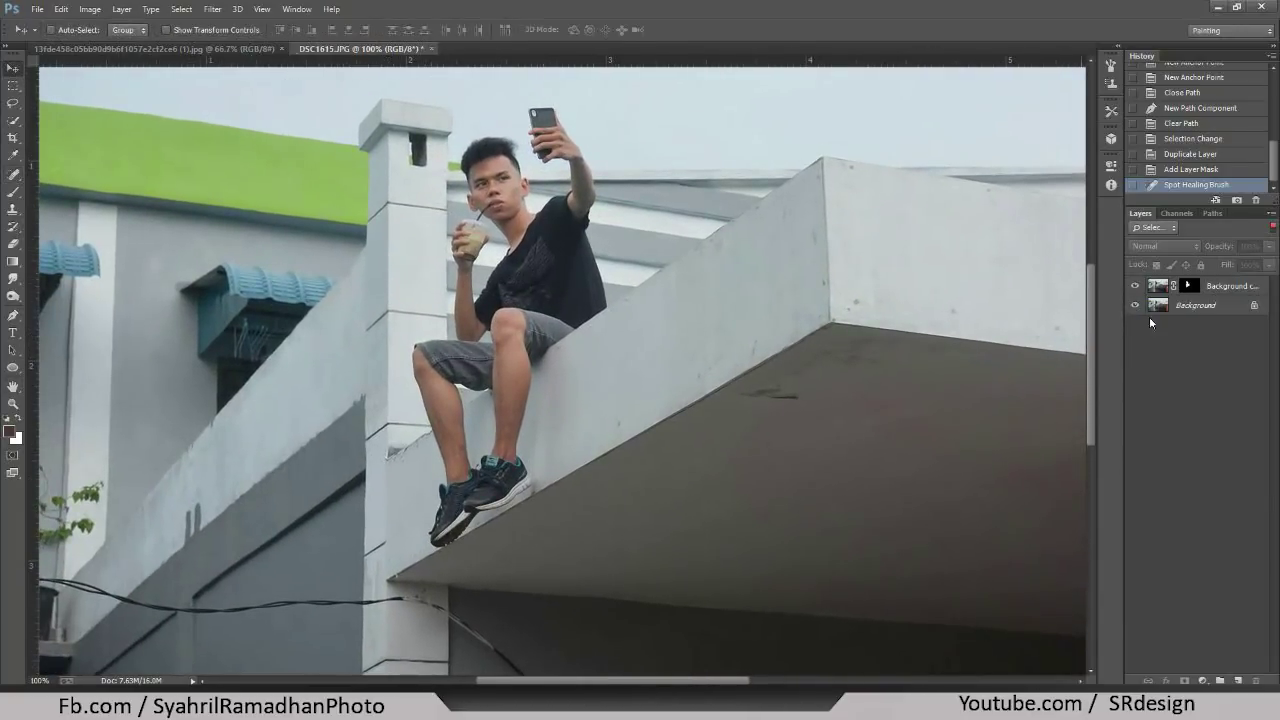
- Rename the cutout layer 'tampan' and move it up and right beside the original
double_click(1212, 285)
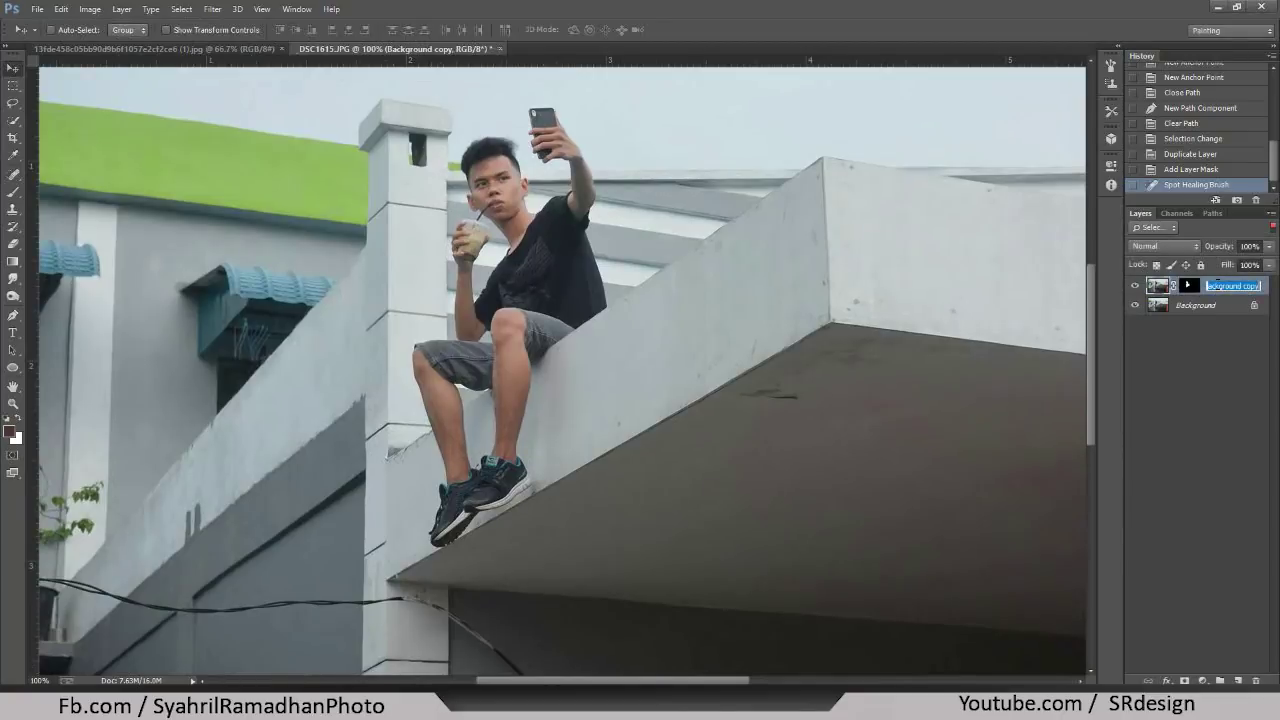
text(tampan)
key(Return)
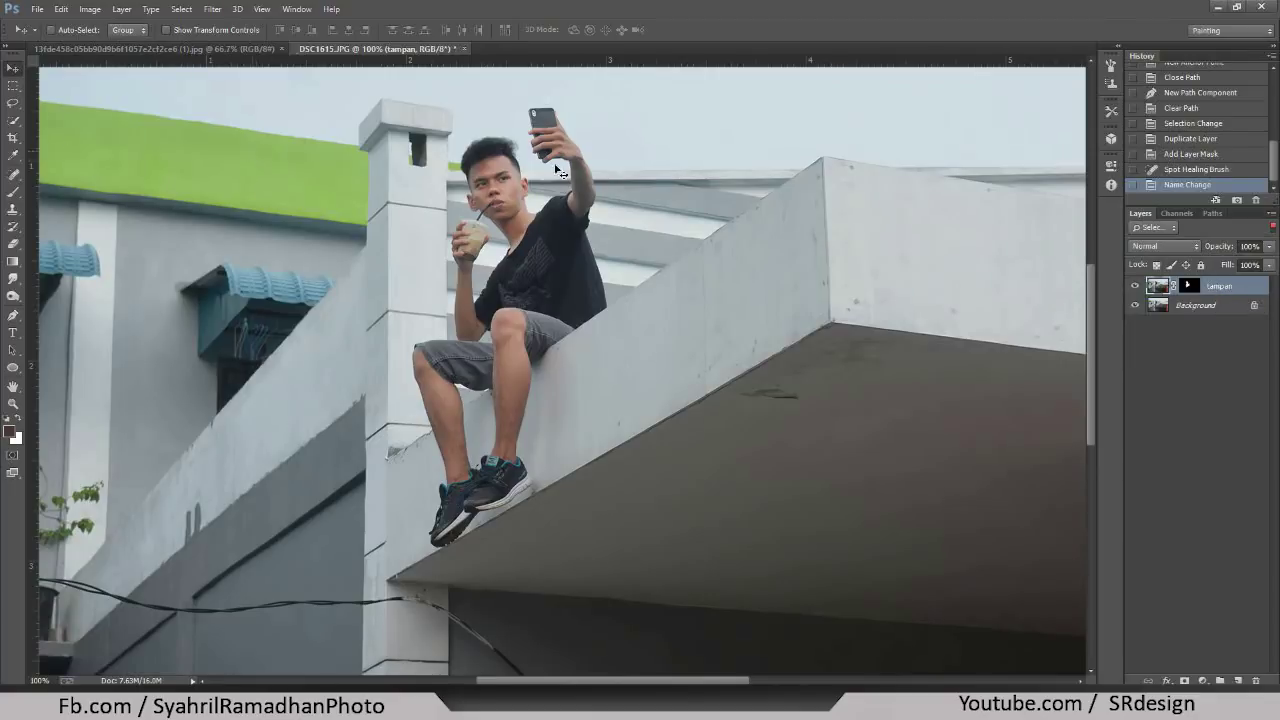
drag(548, 263, 592, 223)
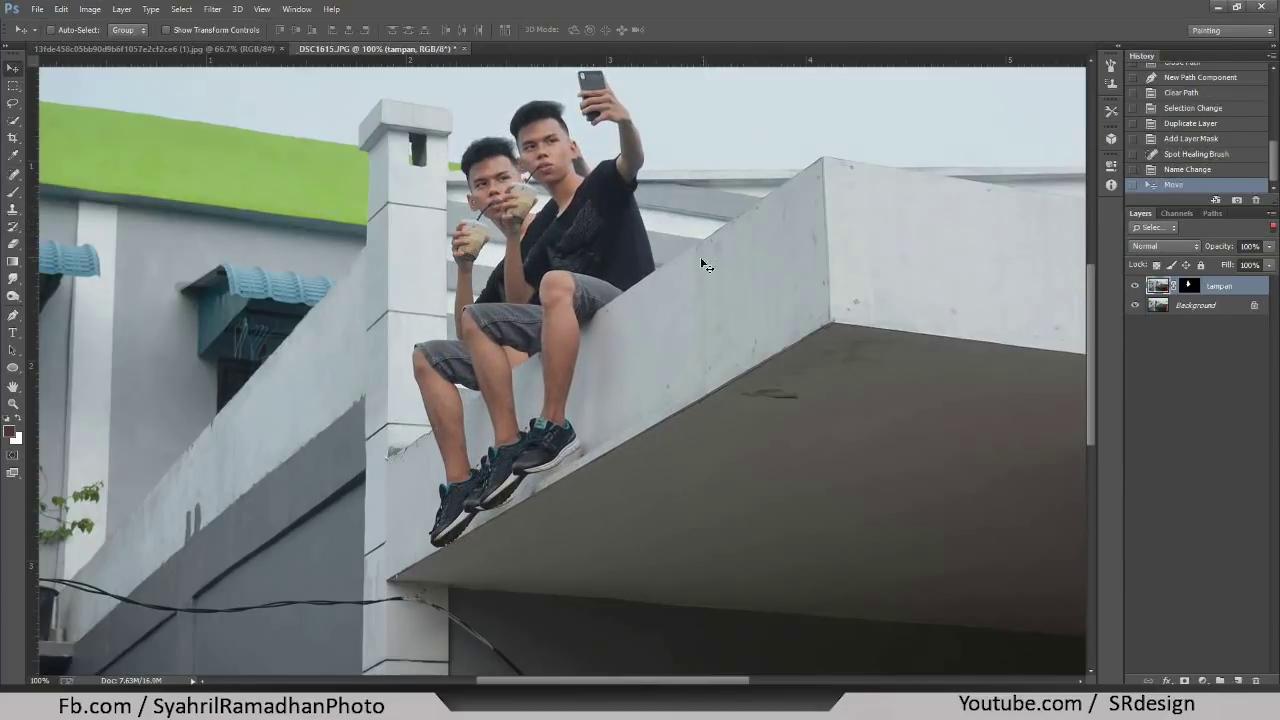
- Scale the copied man to 104.5% with Free Transform and nudge it up
key(ctrl+t)
key(ctrl+minus)
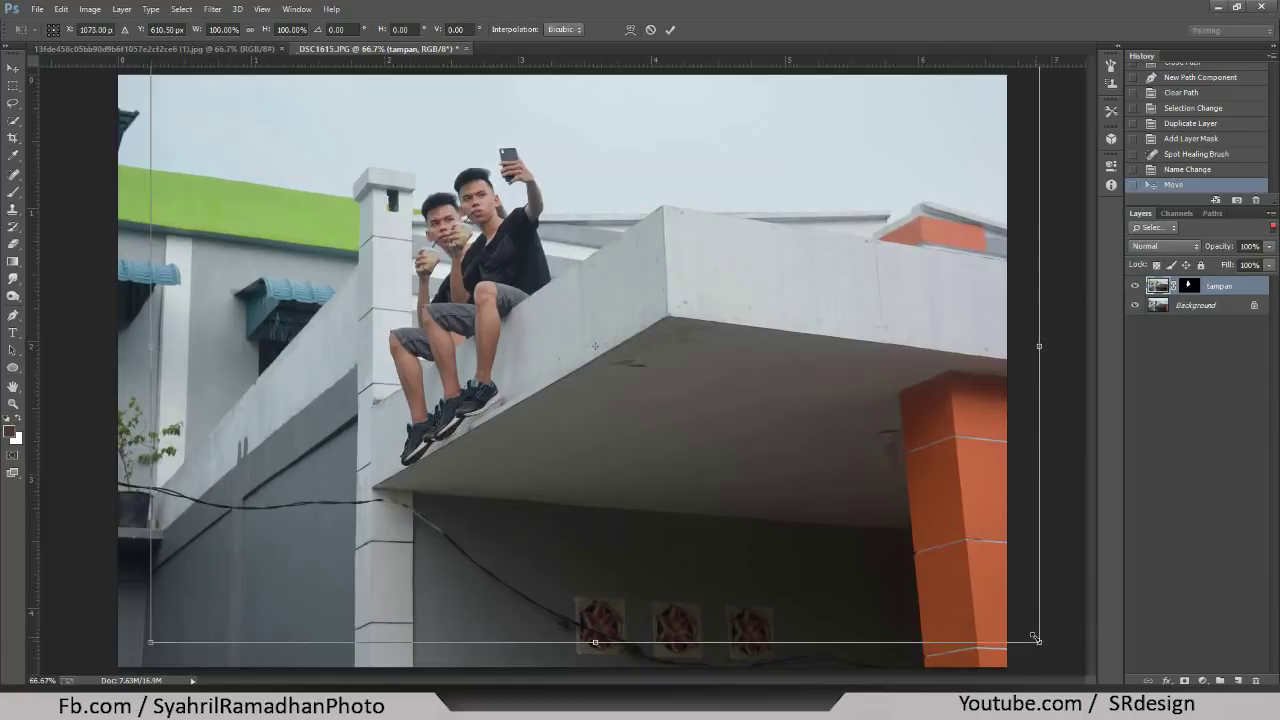
mouse_move(1035, 636)
mouse_down()
mouse_move(1054, 652)
mouse_move(1076, 646)
mouse_up()
drag(979, 572, 968, 555)
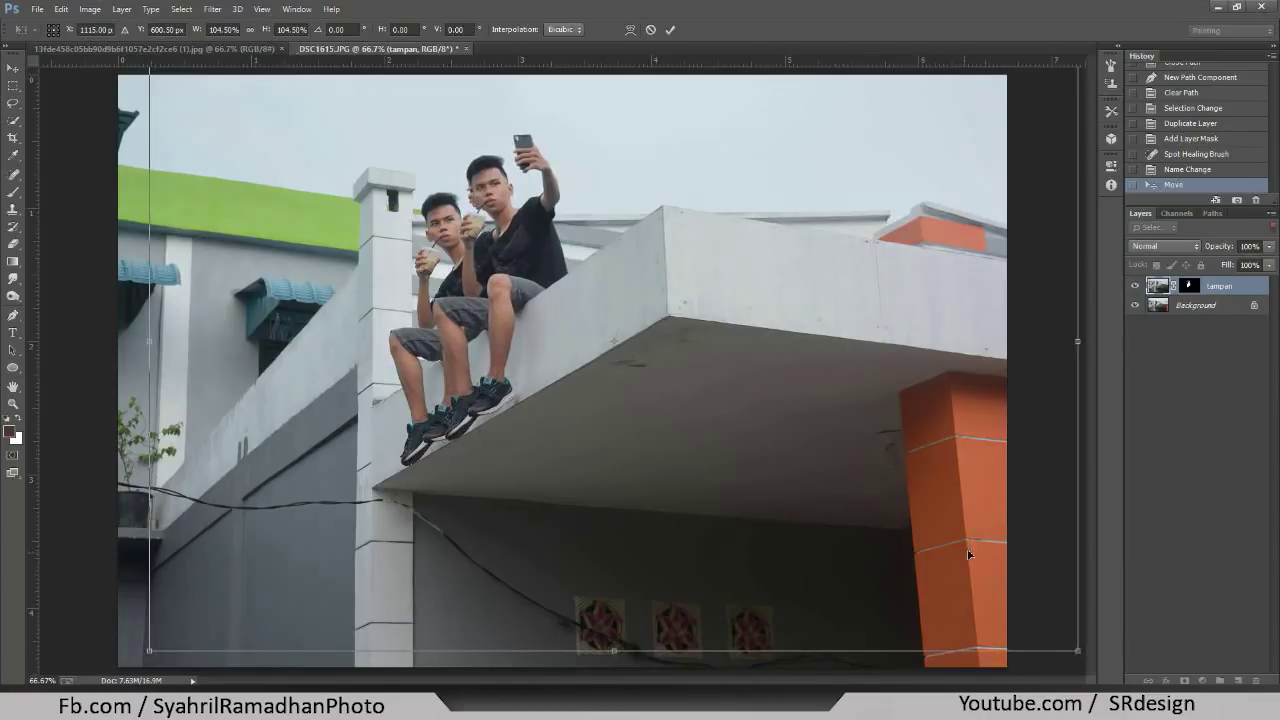
key(Return)
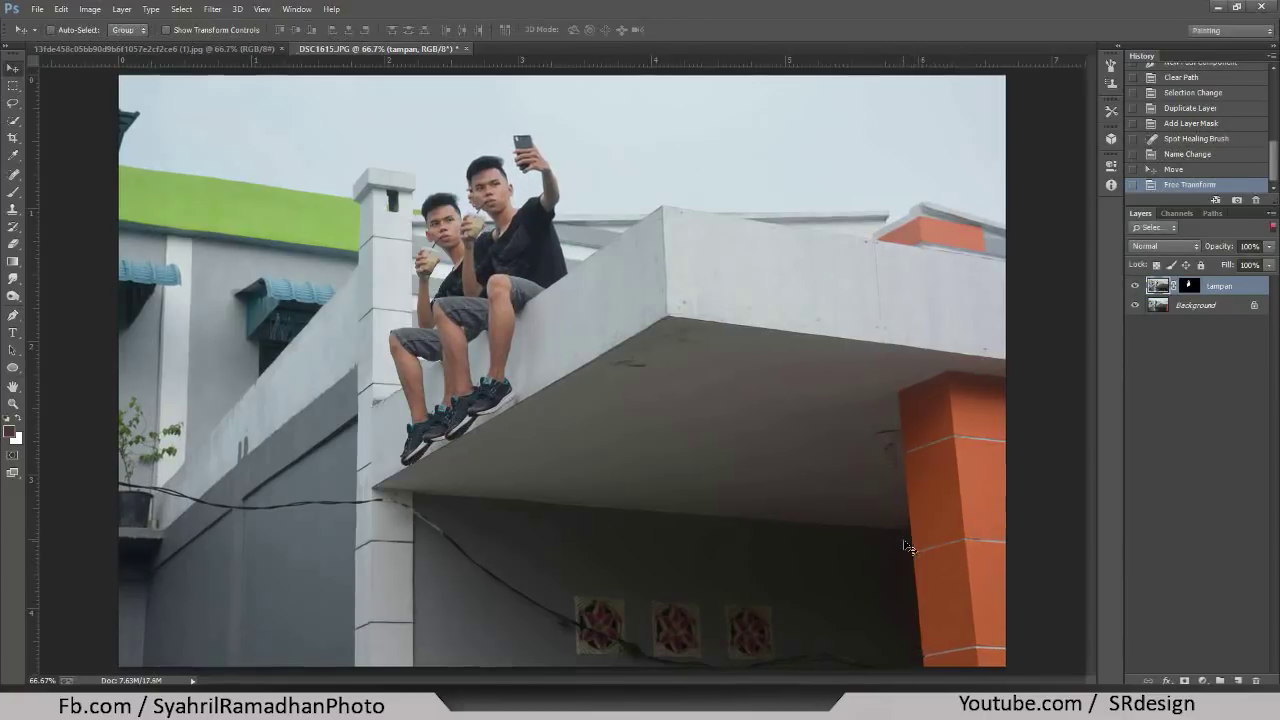
- Zoom and pan to inspect both men's faces, drinks and knees at 100%
key(ctrl+minus)
drag(452, 256, 565, 352)
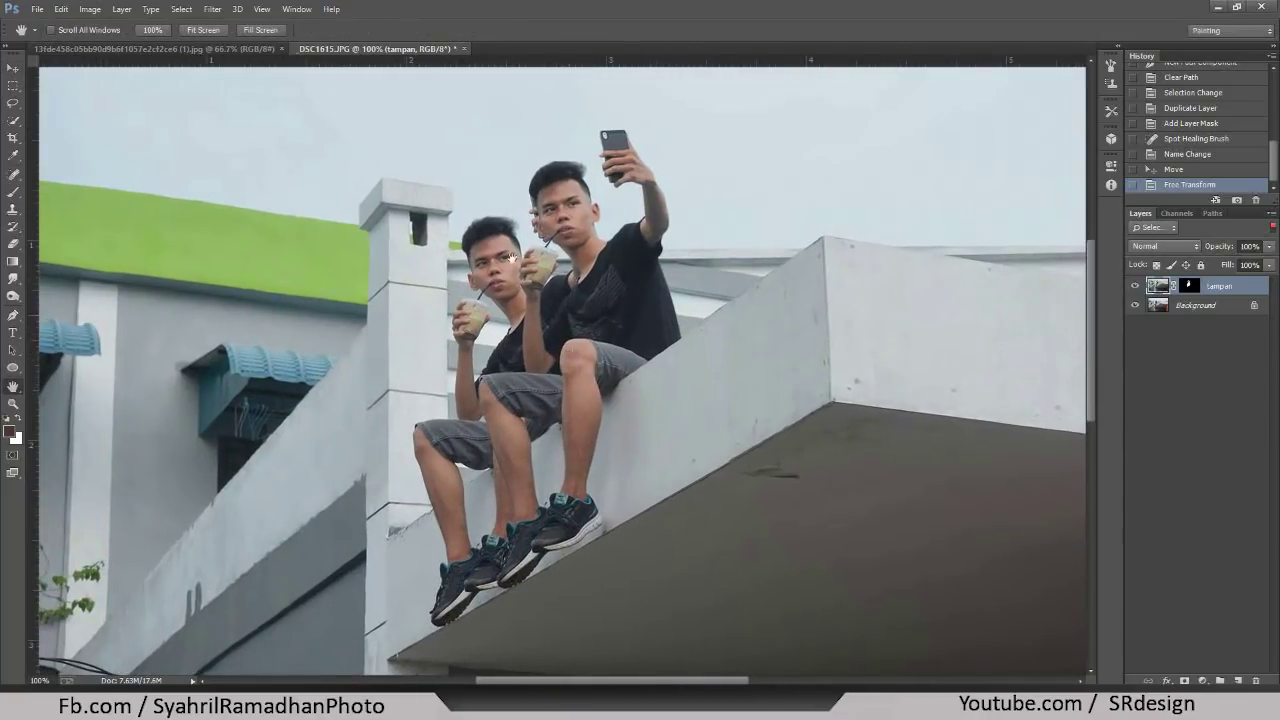
drag(512, 258, 489, 177)
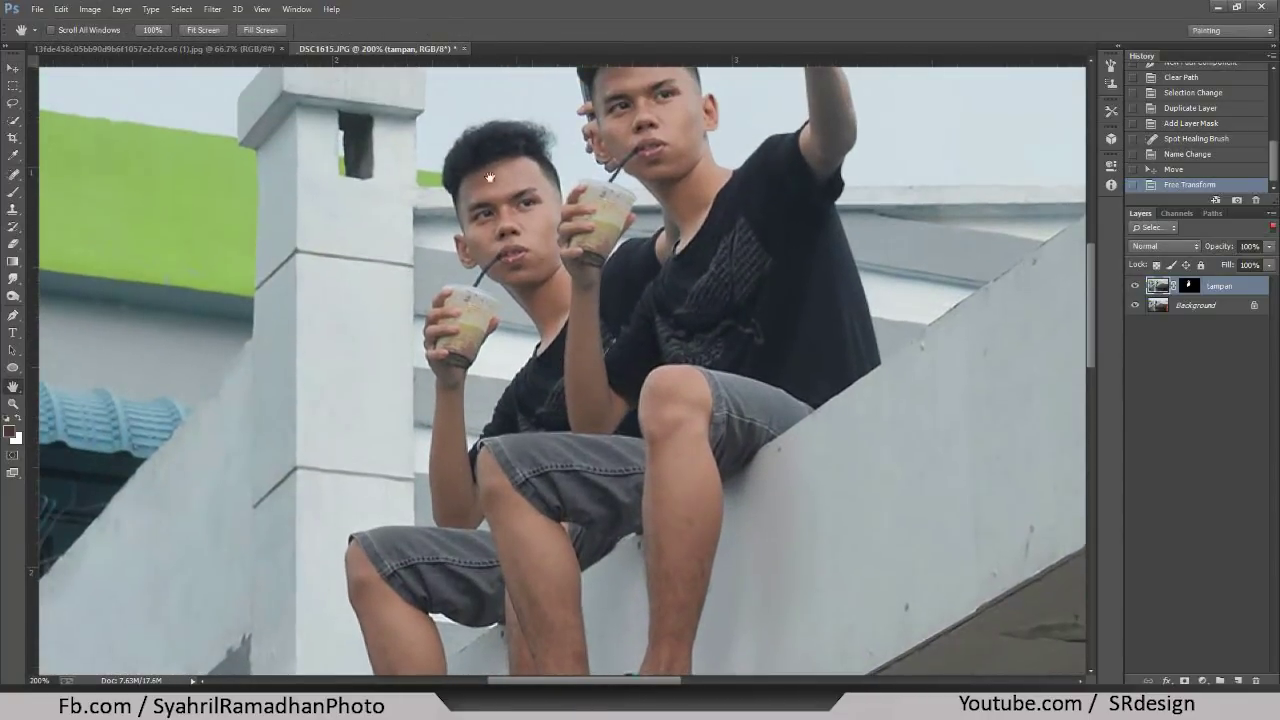
drag(497, 333, 561, 381)
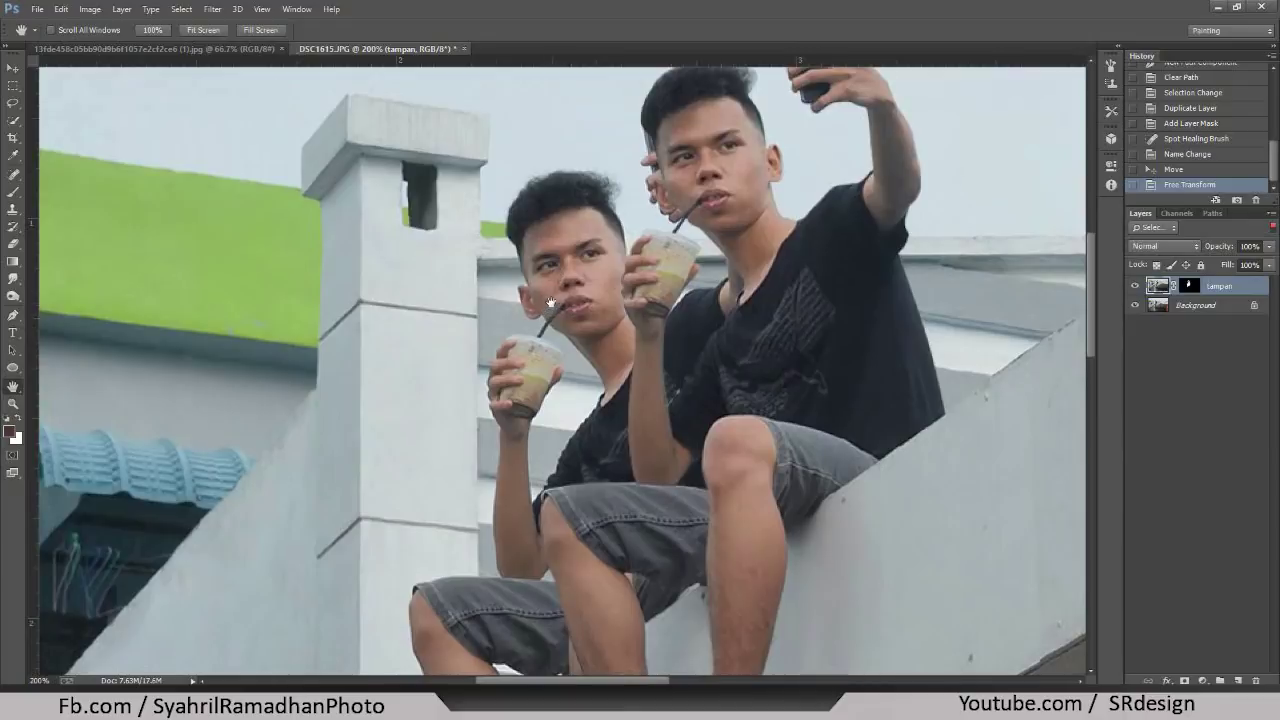
drag(562, 294, 575, 250)
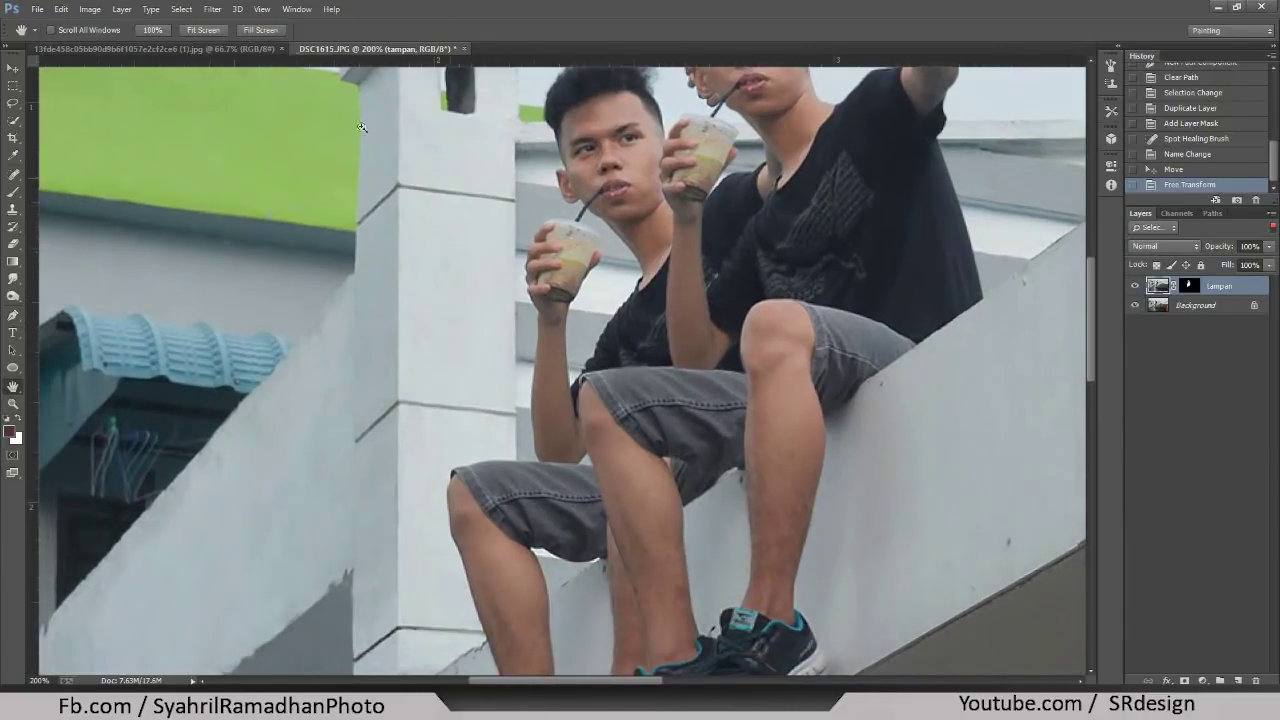
key(ctrl+1)
- Switch to the lion-statue photo and zoom in on the bottom of the woman's dress
click(180, 48)
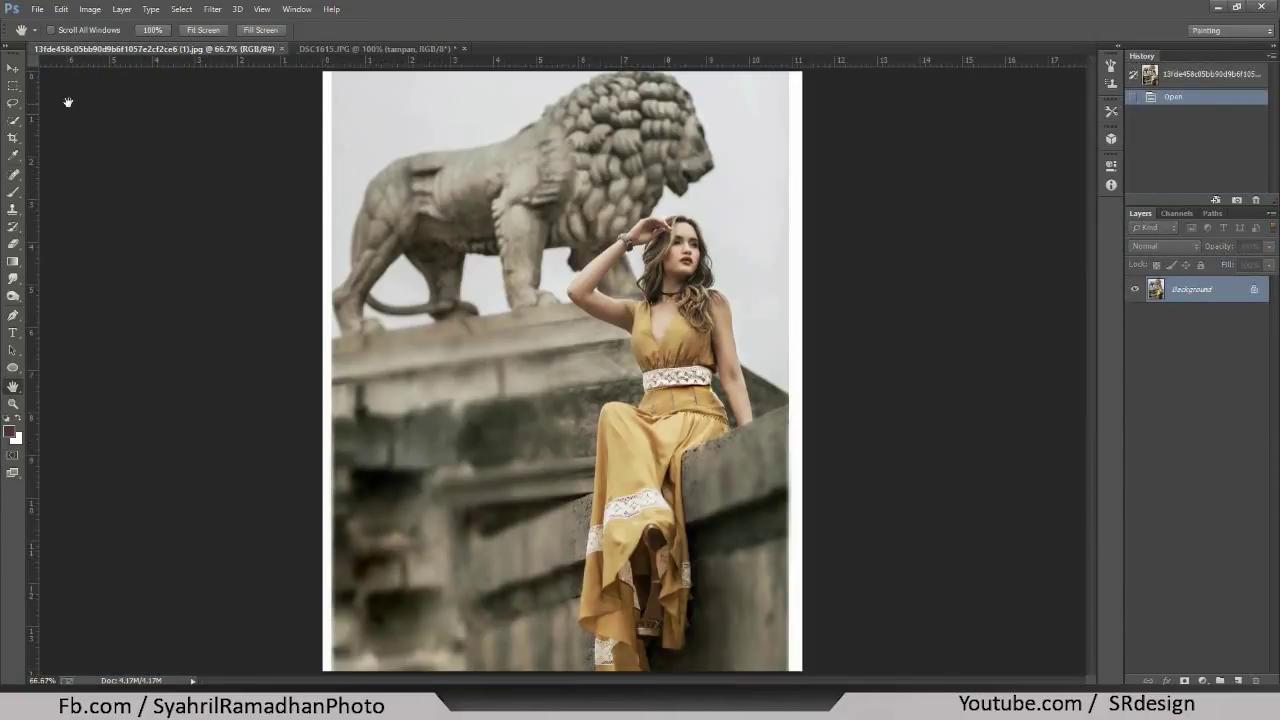
key(v)
key(h)
scroll(674, 271, up, 2)
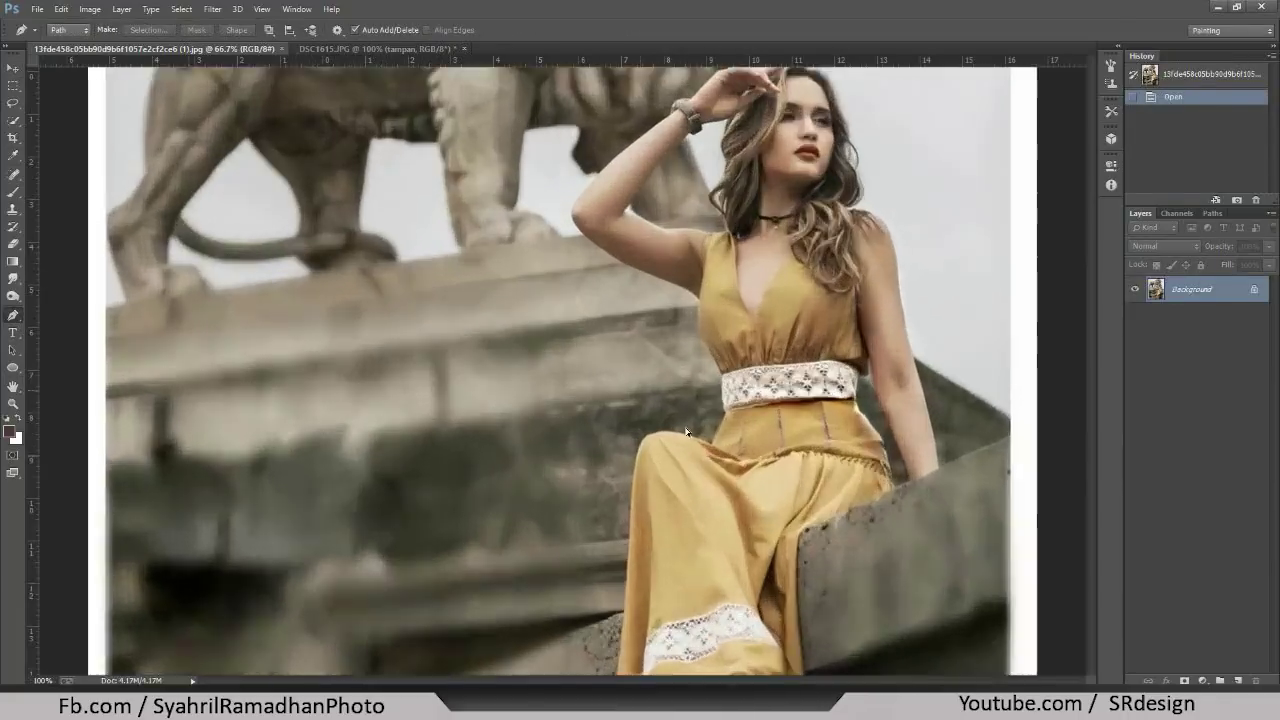
scroll(674, 271, up, 2)
scroll(674, 271, up, 2)
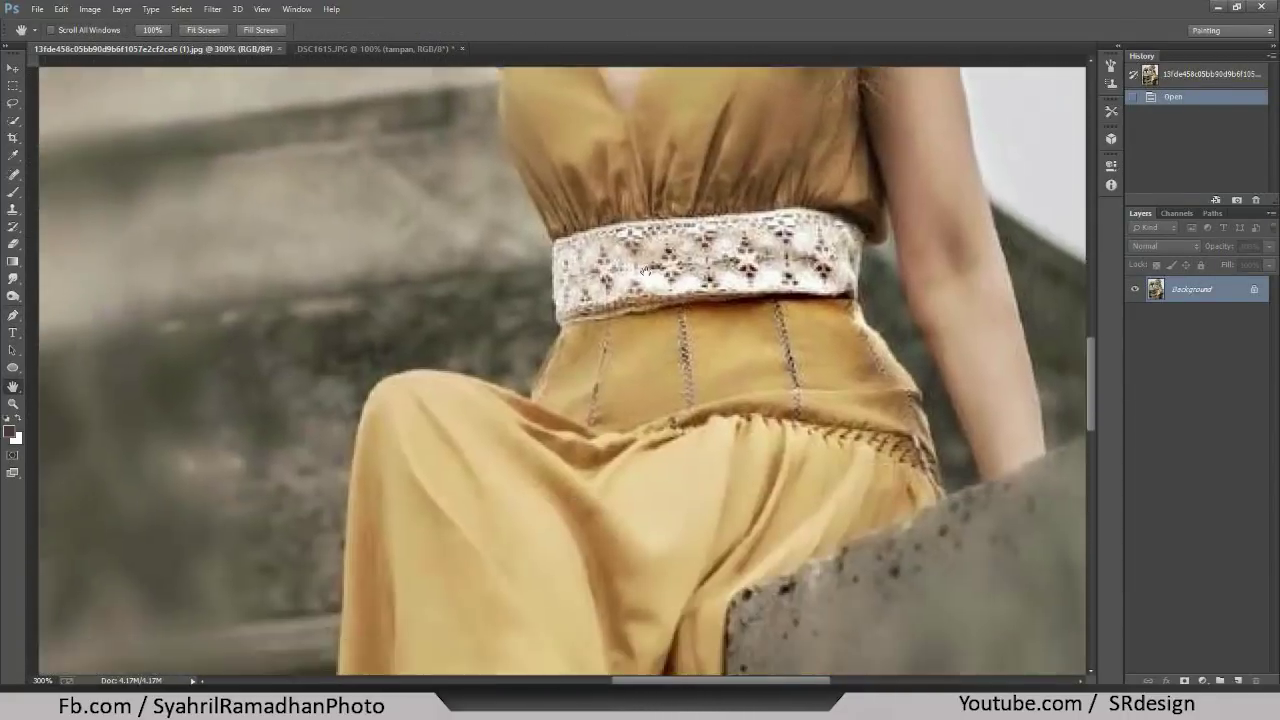
drag(491, 499, 720, 93)
drag(700, 600, 660, 150)
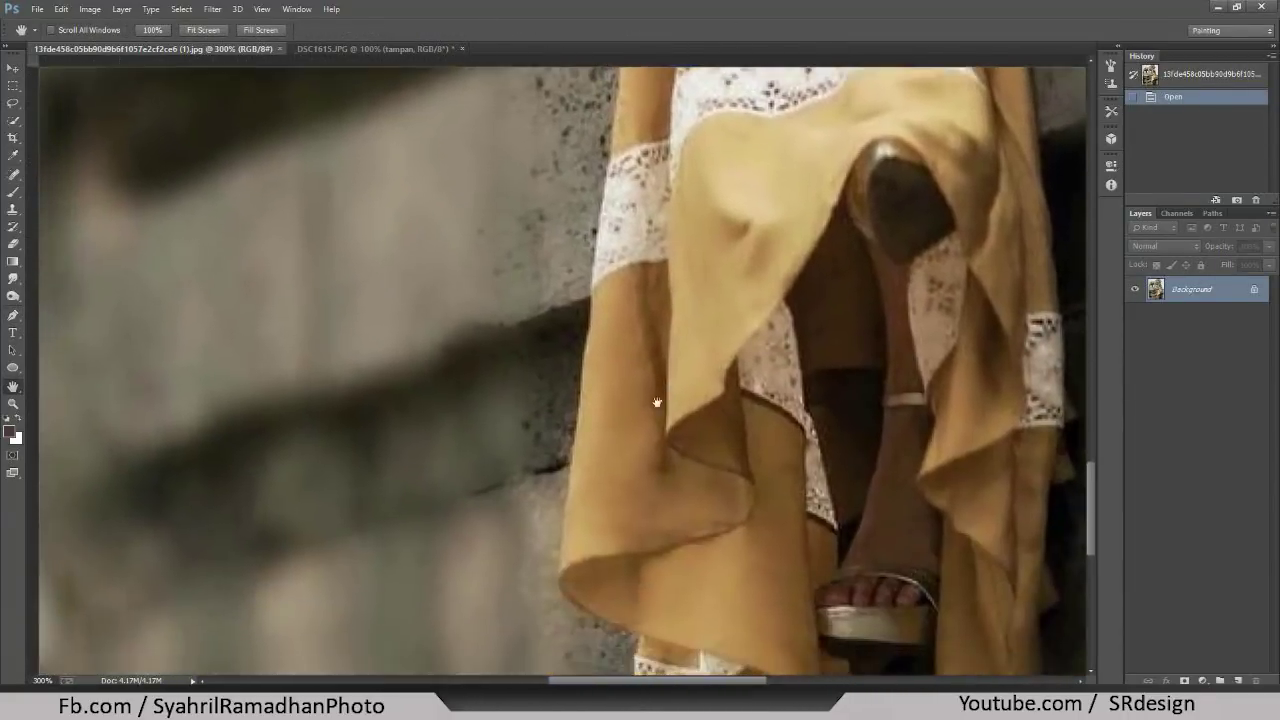
drag(654, 400, 651, 51)
drag(684, 446, 651, 463)
key(p)
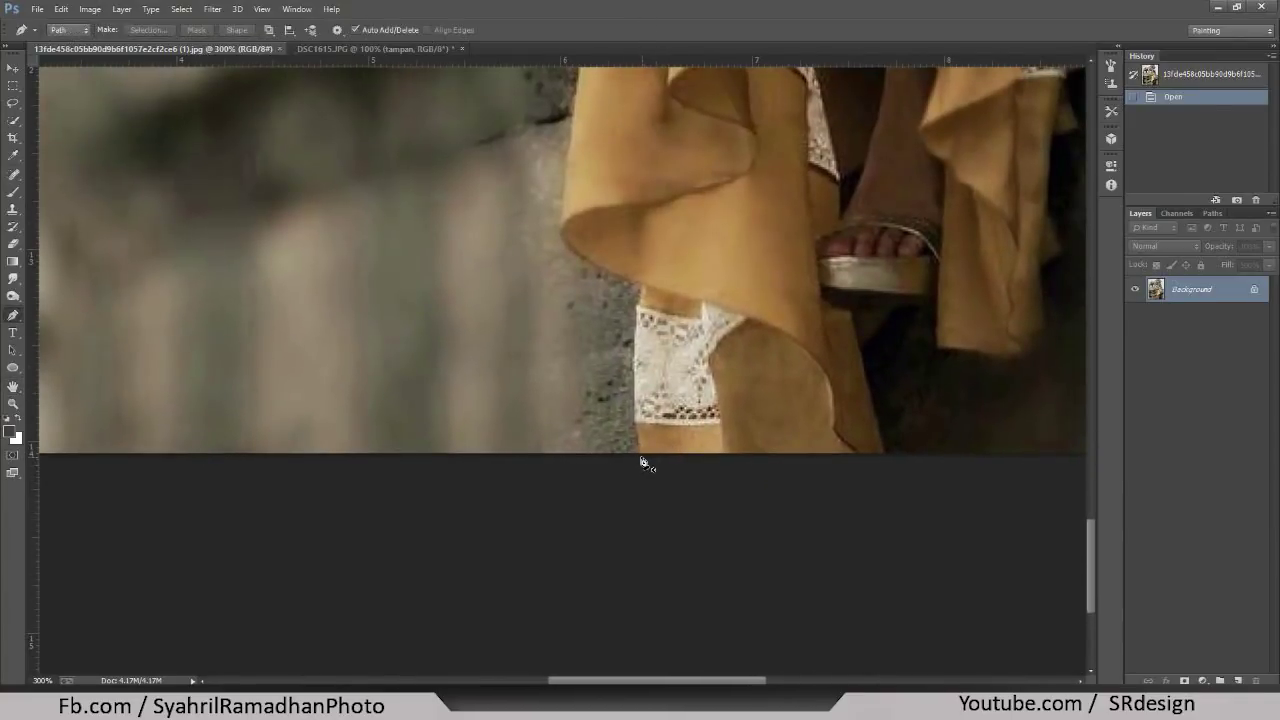
- Start the path at the skirt hem and trace up the skirt and pants edges
click(641, 460)
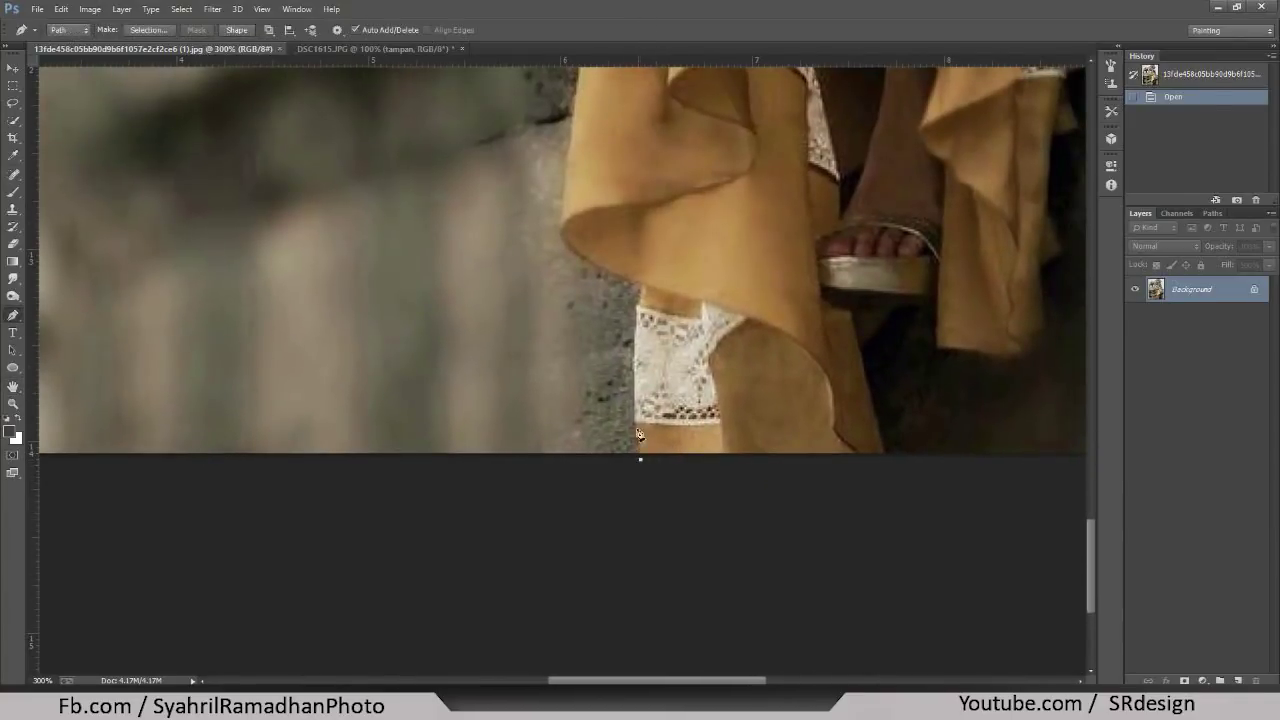
click(638, 322)
click(635, 285)
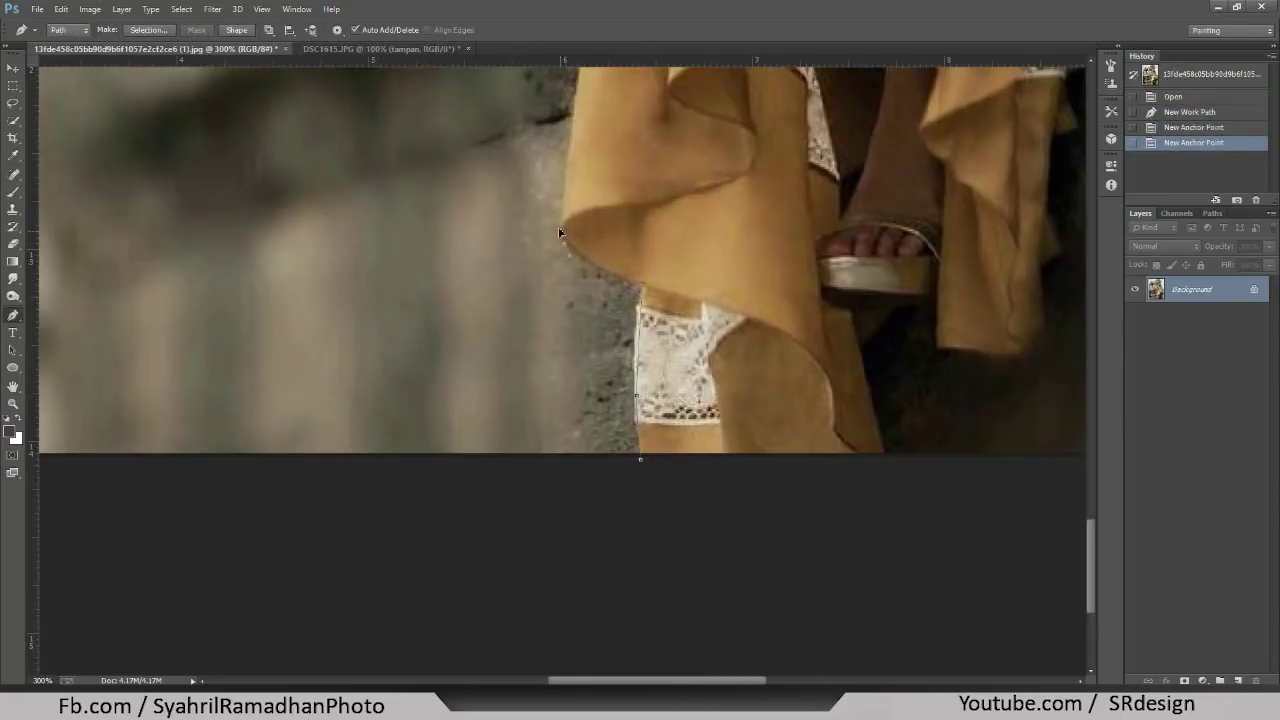
click(561, 228)
click(565, 190)
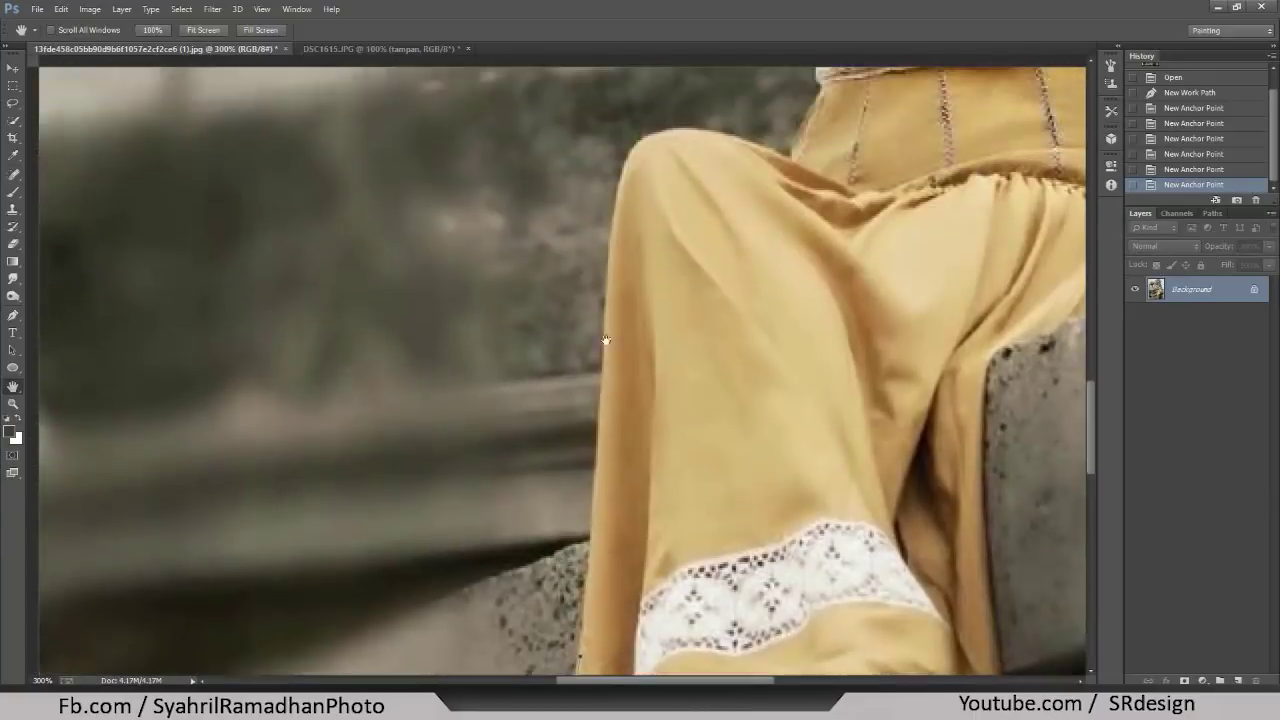
scroll(616, 289, up, 5)
click(609, 333)
click(640, 205)
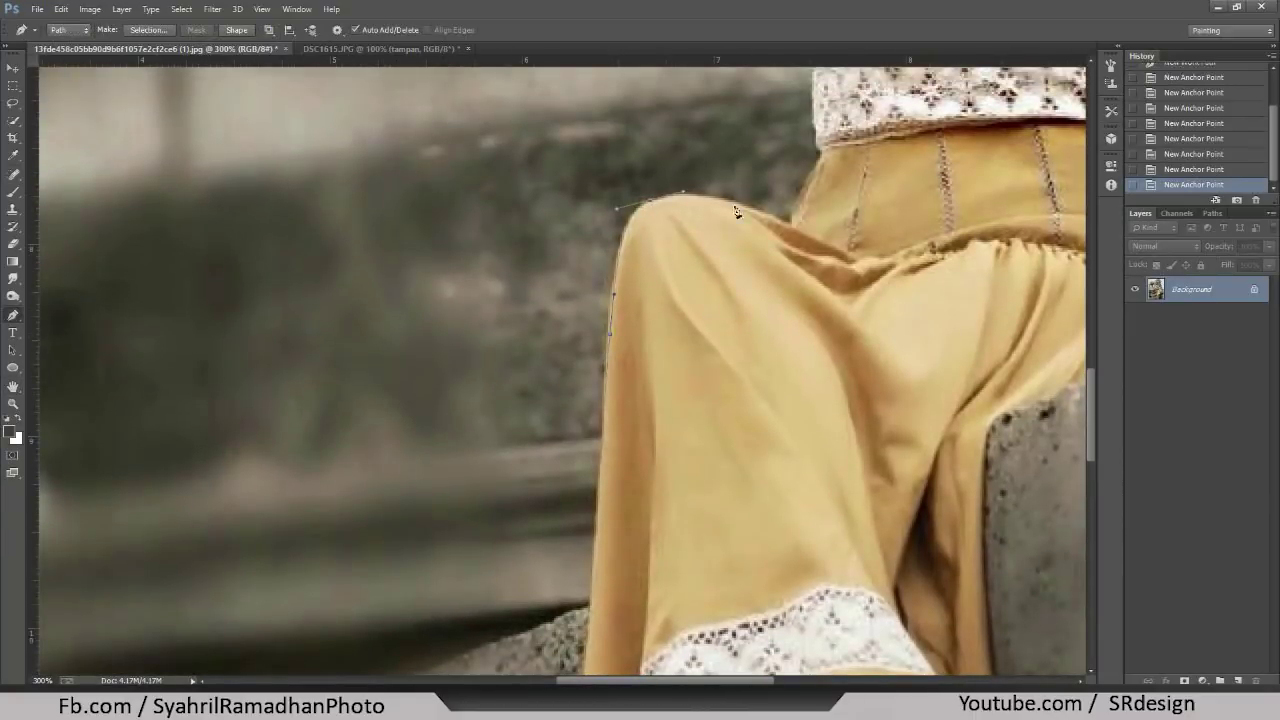
click(770, 222)
click(798, 145)
scroll(798, 145, up, 5)
click(652, 343)
click(614, 250)
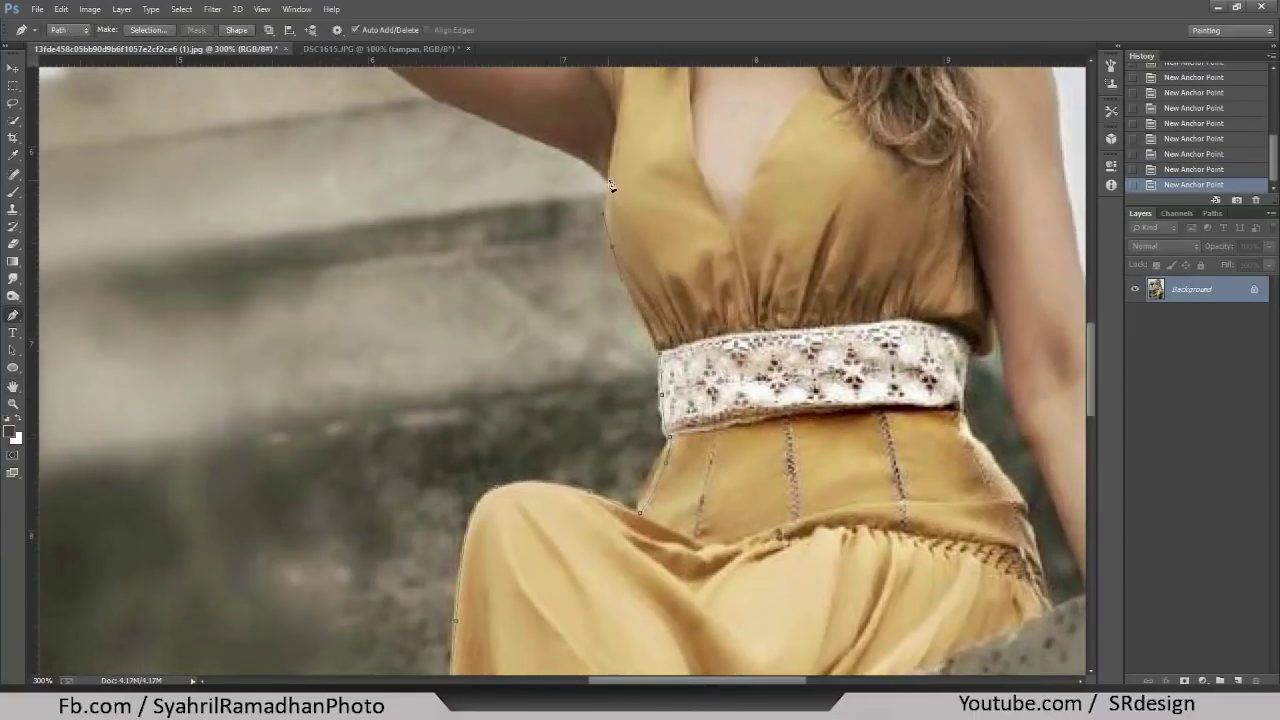
- Continue the outline up the raised arm, over the hand and around the hair
click(452, 112)
scroll(452, 112, up, 5)
click(457, 177)
scroll(457, 177, up, 5)
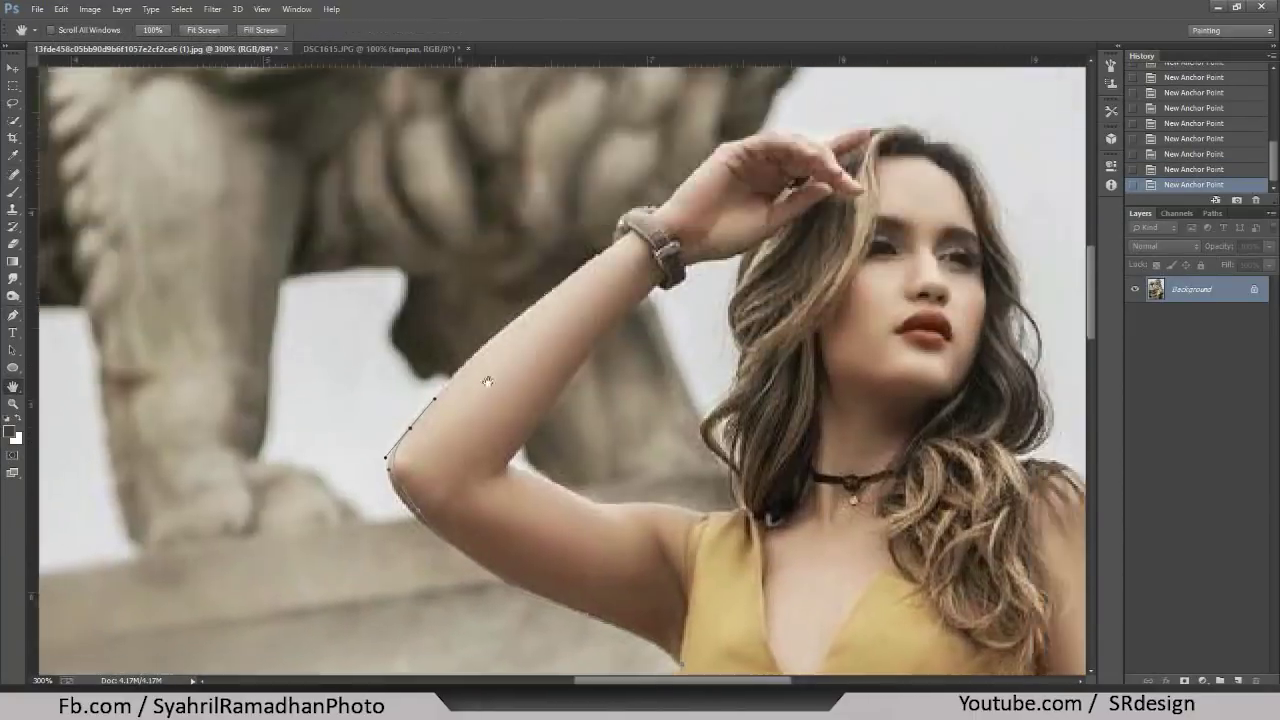
click(590, 270)
scroll(650, 228, up, 2)
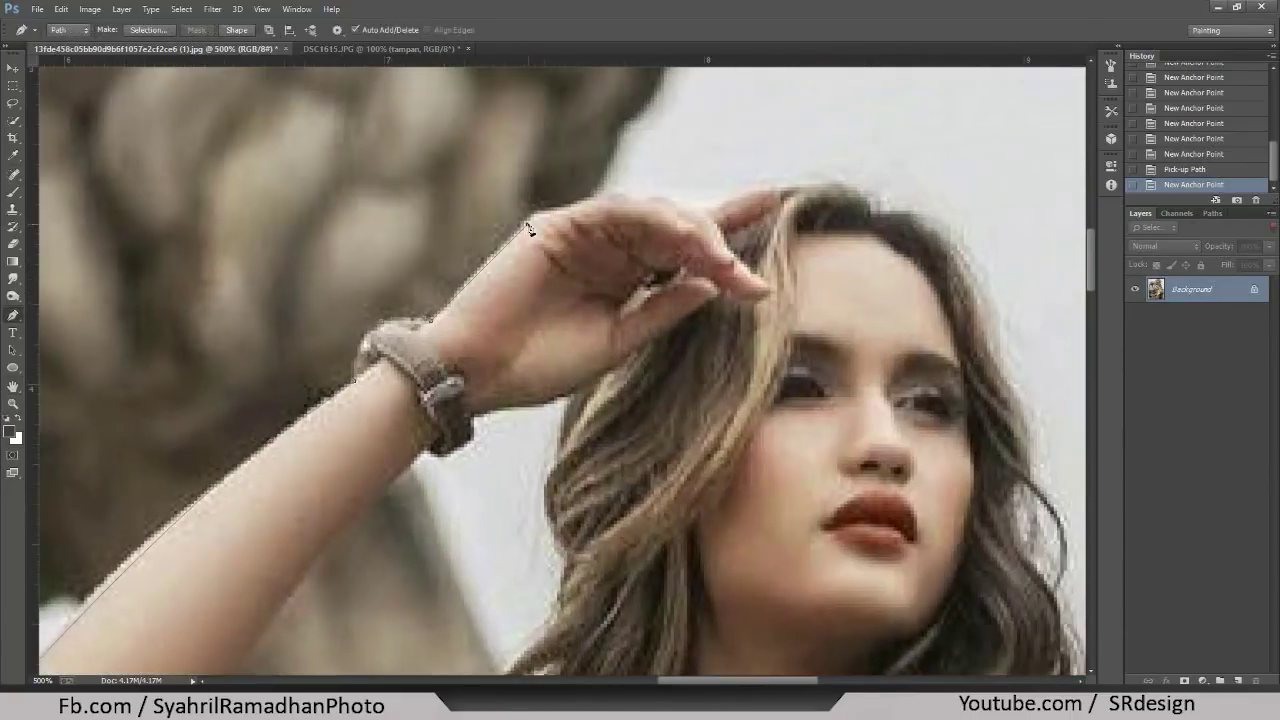
click(621, 195)
click(680, 201)
click(766, 181)
click(853, 187)
click(934, 228)
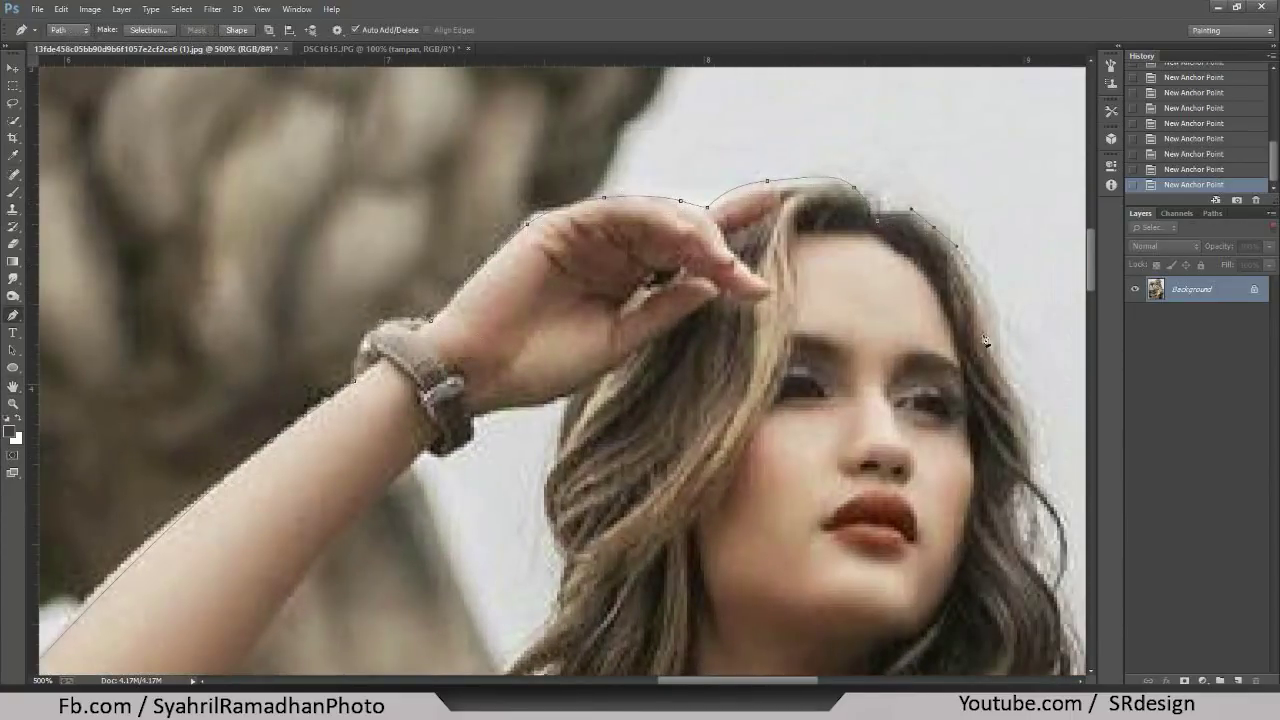
click(997, 355)
- Trace down the shoulder, belt and right edge of the dress
key(space)
drag(1023, 533, 647, 158)
click(710, 353)
click(752, 378)
click(795, 406)
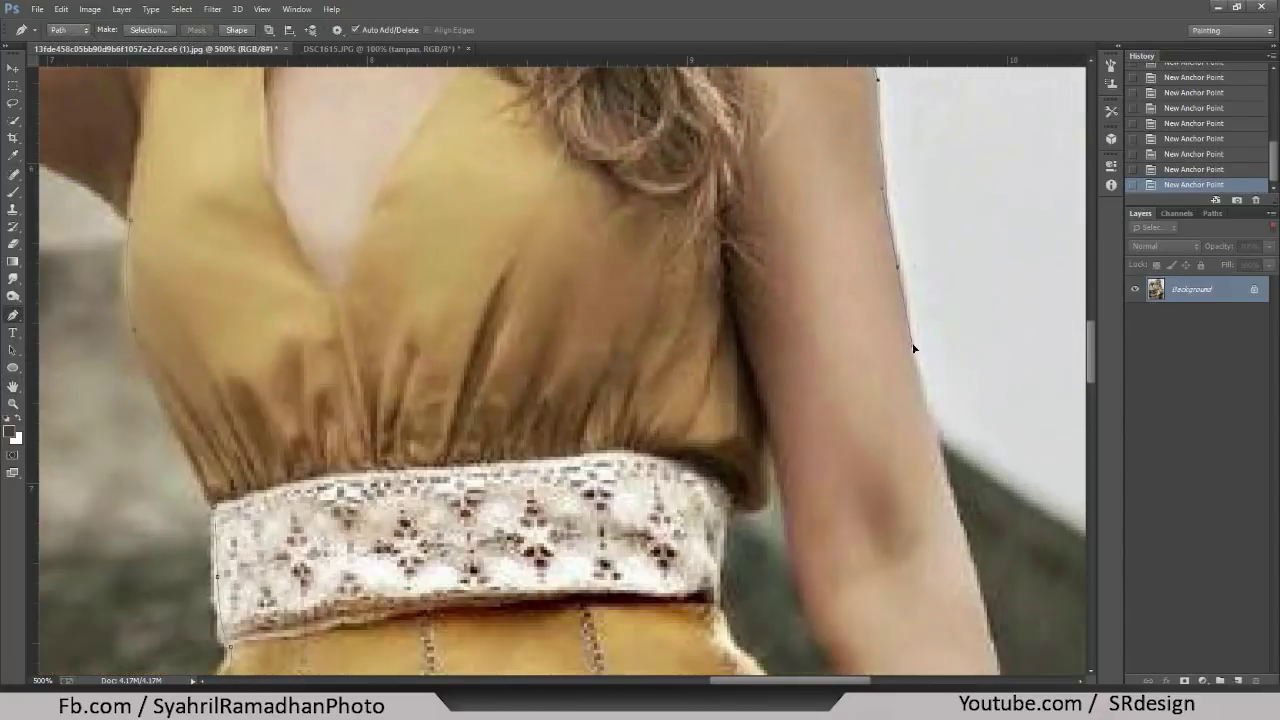
mouse_move(914, 349)
mouse_down()
mouse_move(654, 371)
mouse_move(524, 349)
mouse_up()
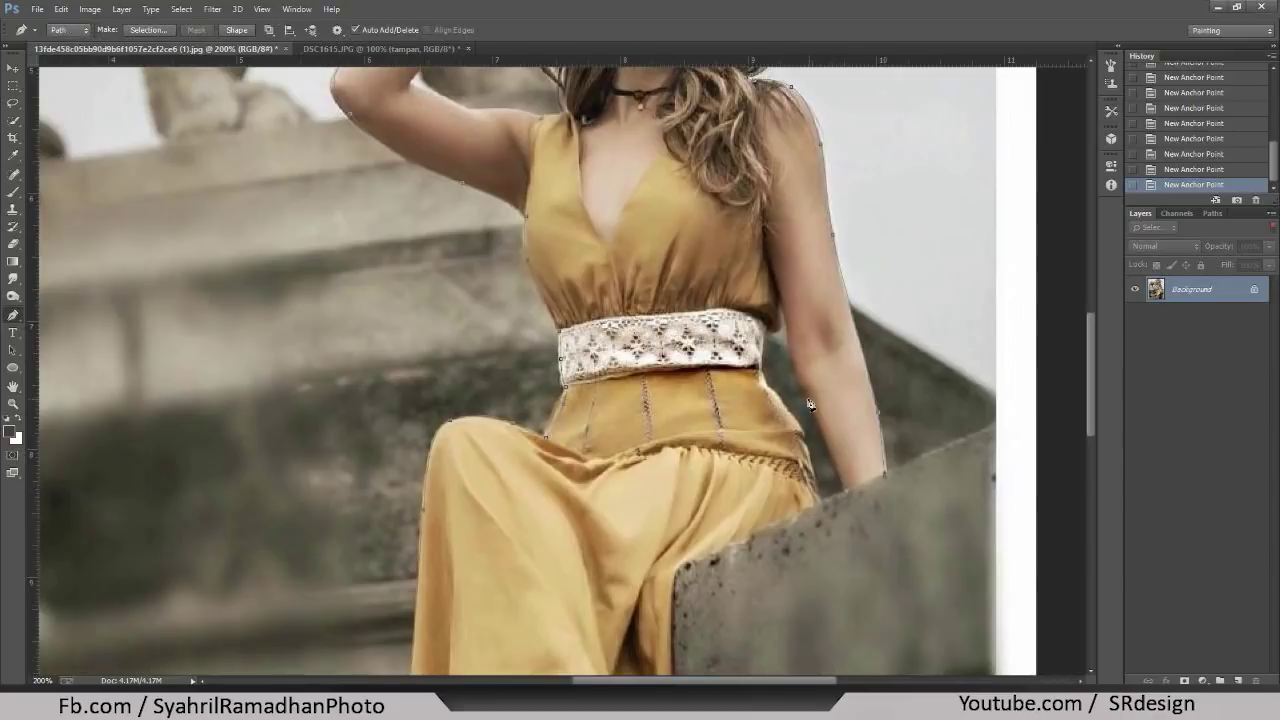
click(773, 328)
mouse_move(750, 518)
mouse_down()
mouse_move(800, 420)
mouse_move(815, 138)
mouse_up()
click(737, 255)
click(749, 422)
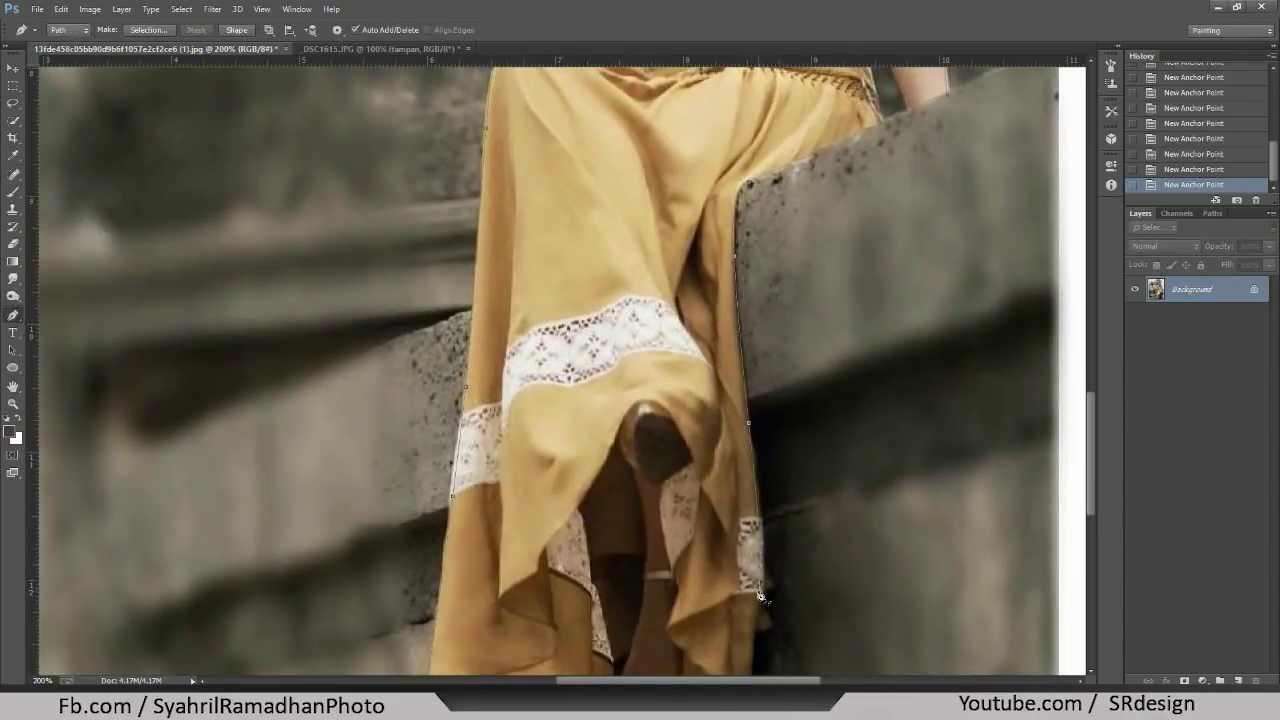
- Follow the hem and close the outline at its starting point
drag(760, 597, 807, 335)
click(794, 420)
click(732, 505)
click(724, 467)
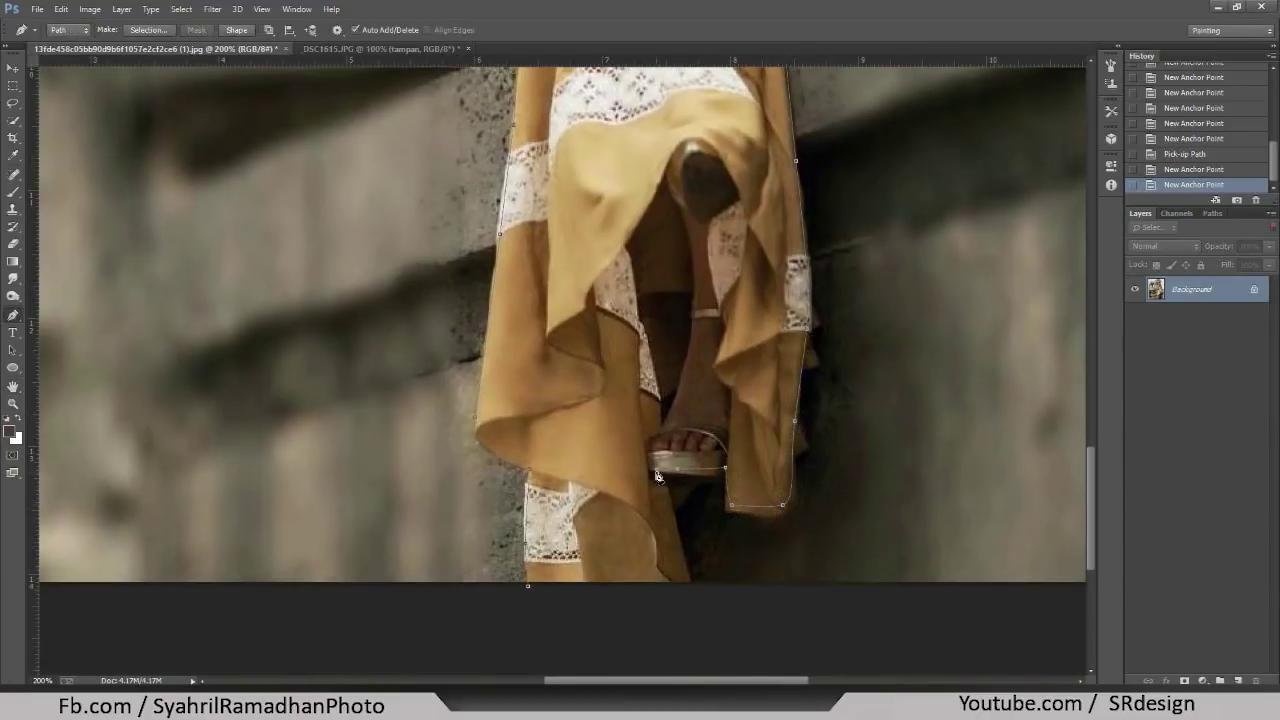
right_click(777, 290)
key(Escape)
click(527, 585)
- Trace a closed path around the background gap under the raised arm
key(ctrl+plus)
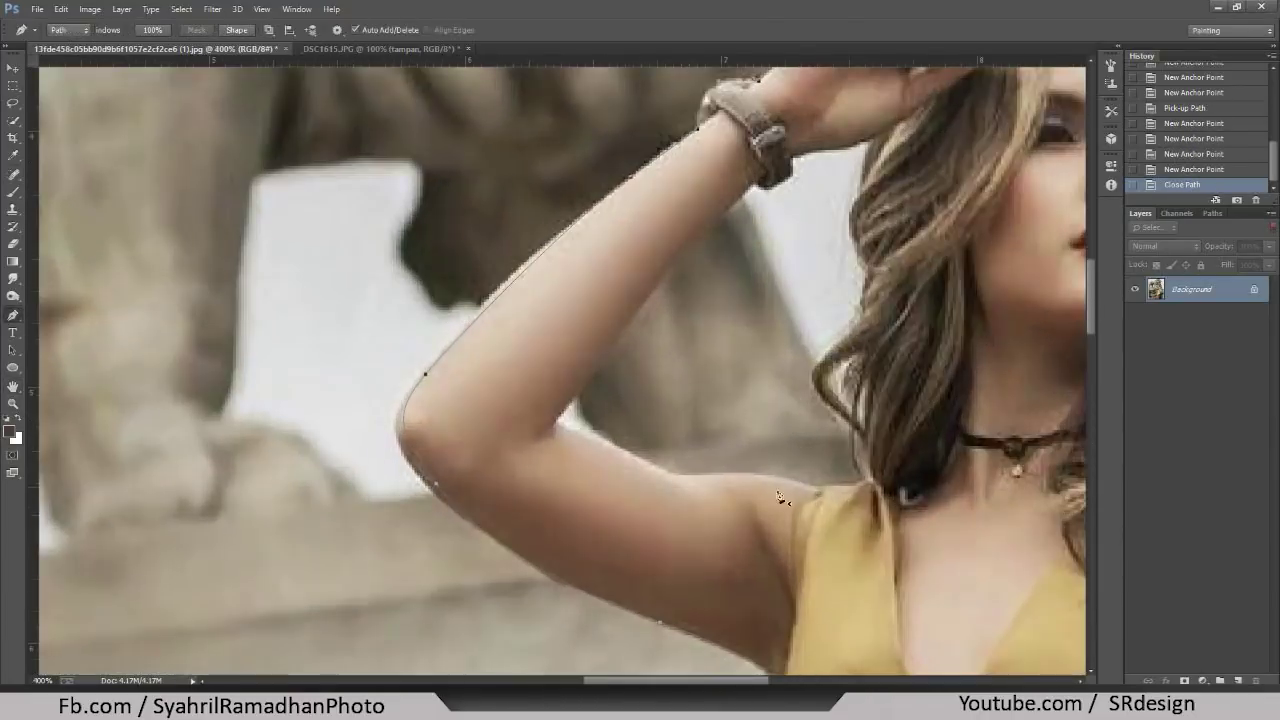
click(815, 489)
click(718, 475)
click(633, 456)
click(601, 441)
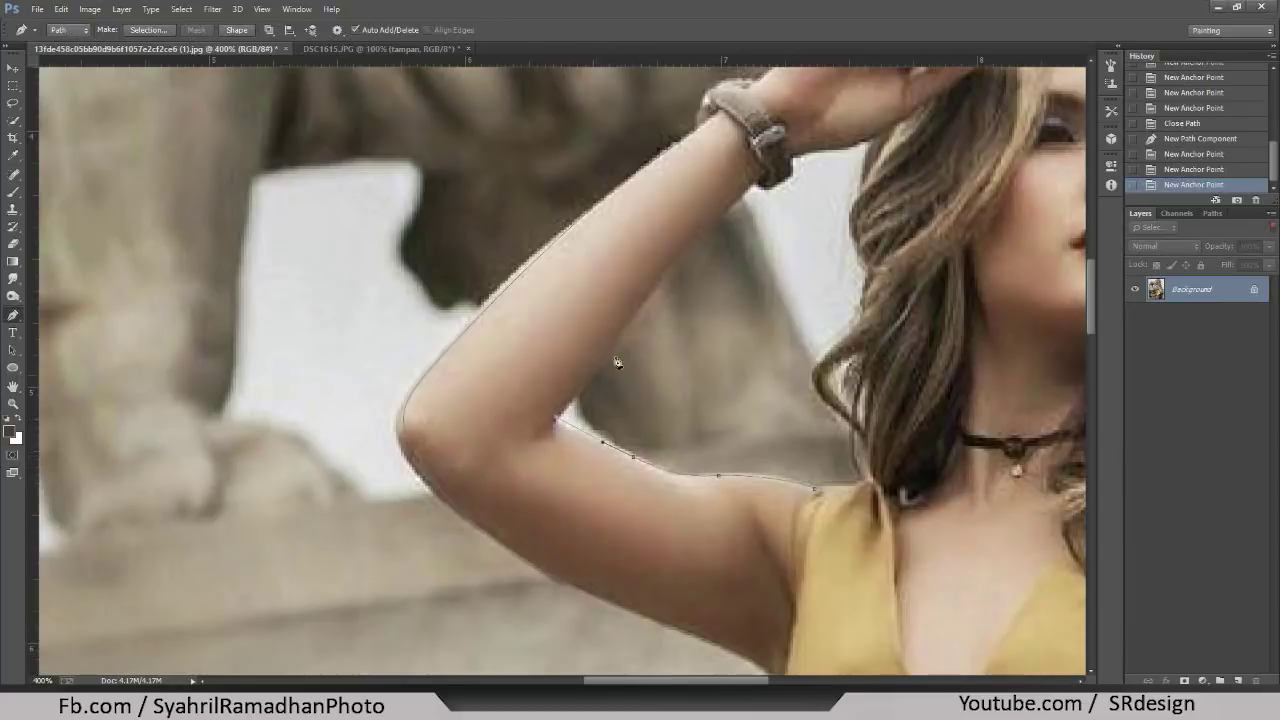
click(627, 330)
click(712, 222)
click(790, 160)
click(862, 147)
click(815, 489)
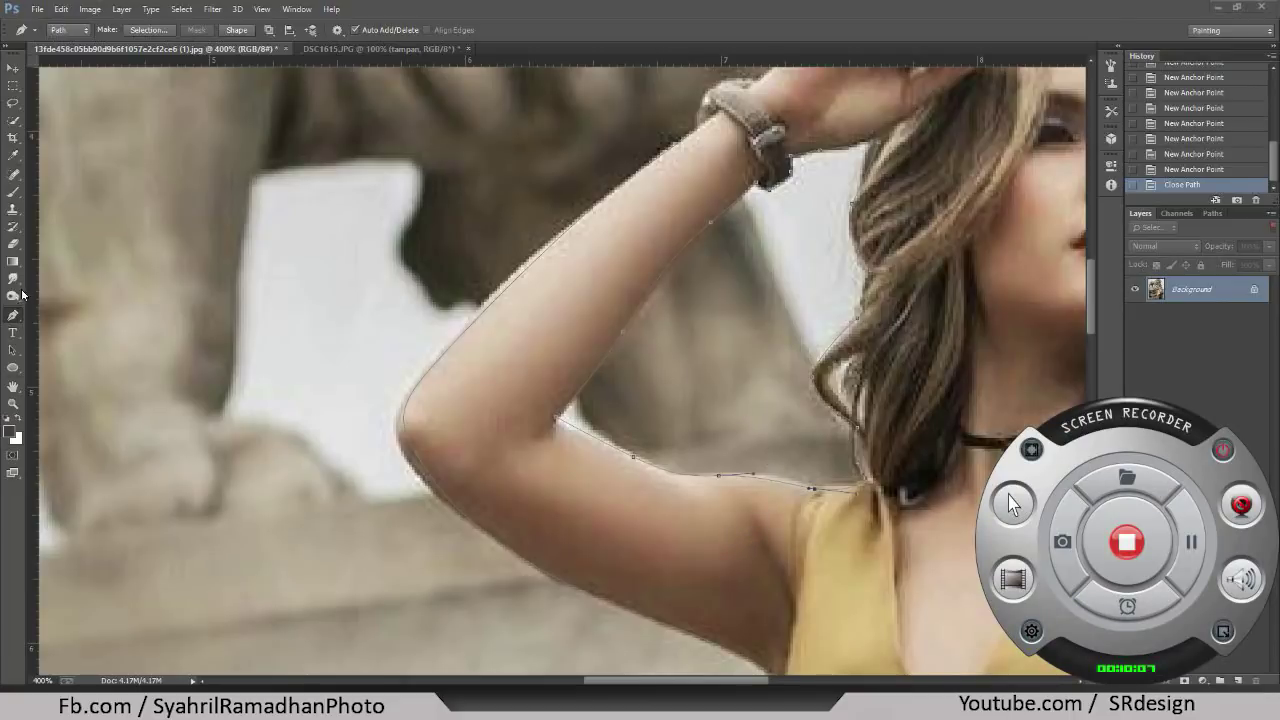
- Draw and then delete a stray small path piece near the armpit
click(657, 404)
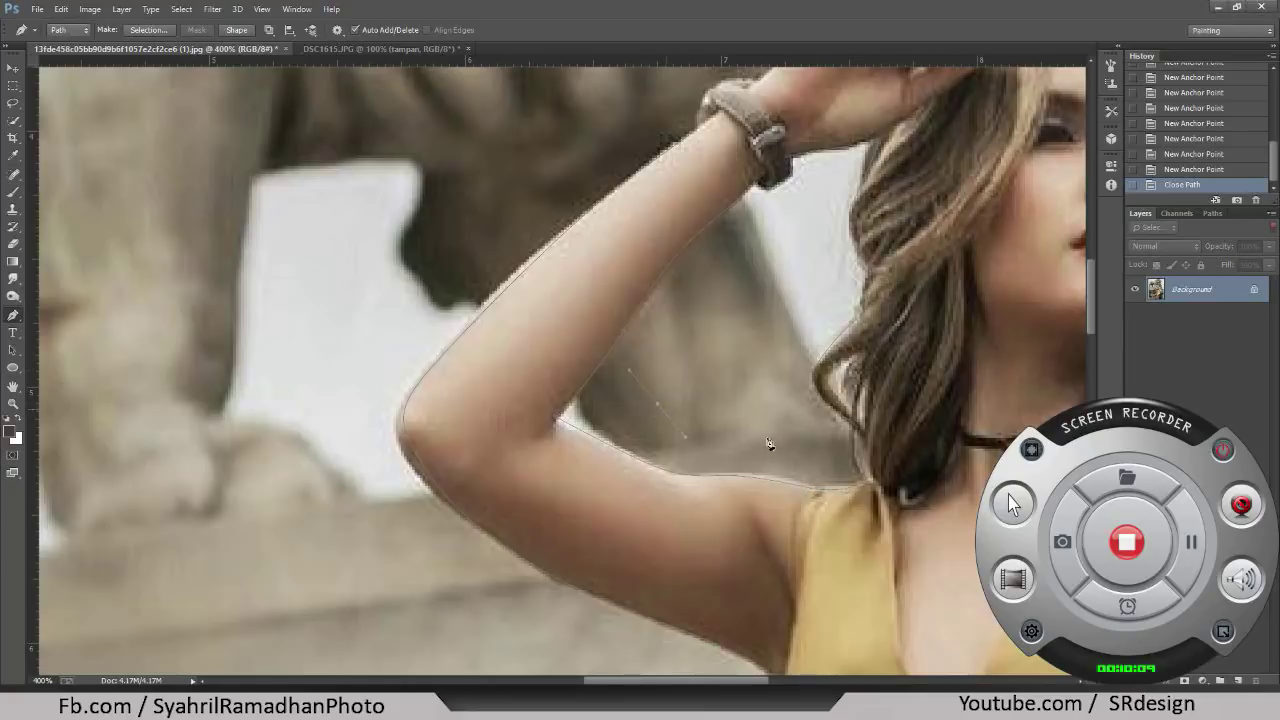
click(604, 340)
click(657, 403)
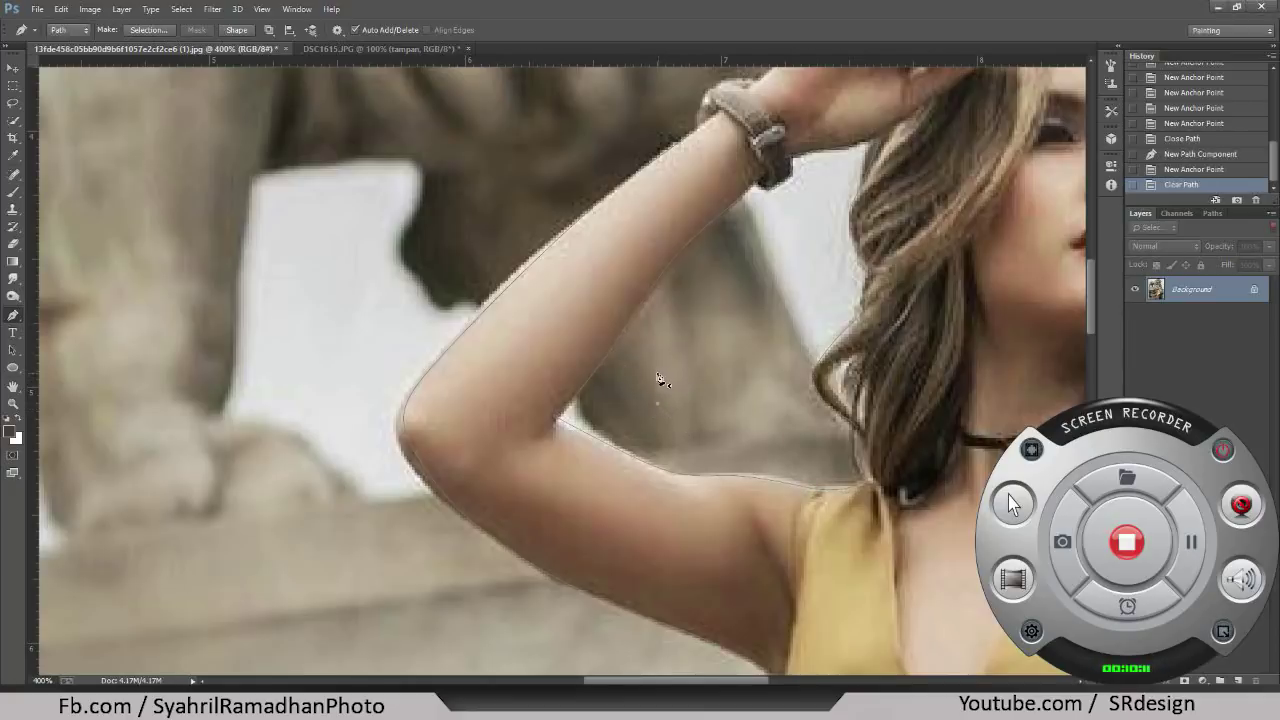
key(Delete)
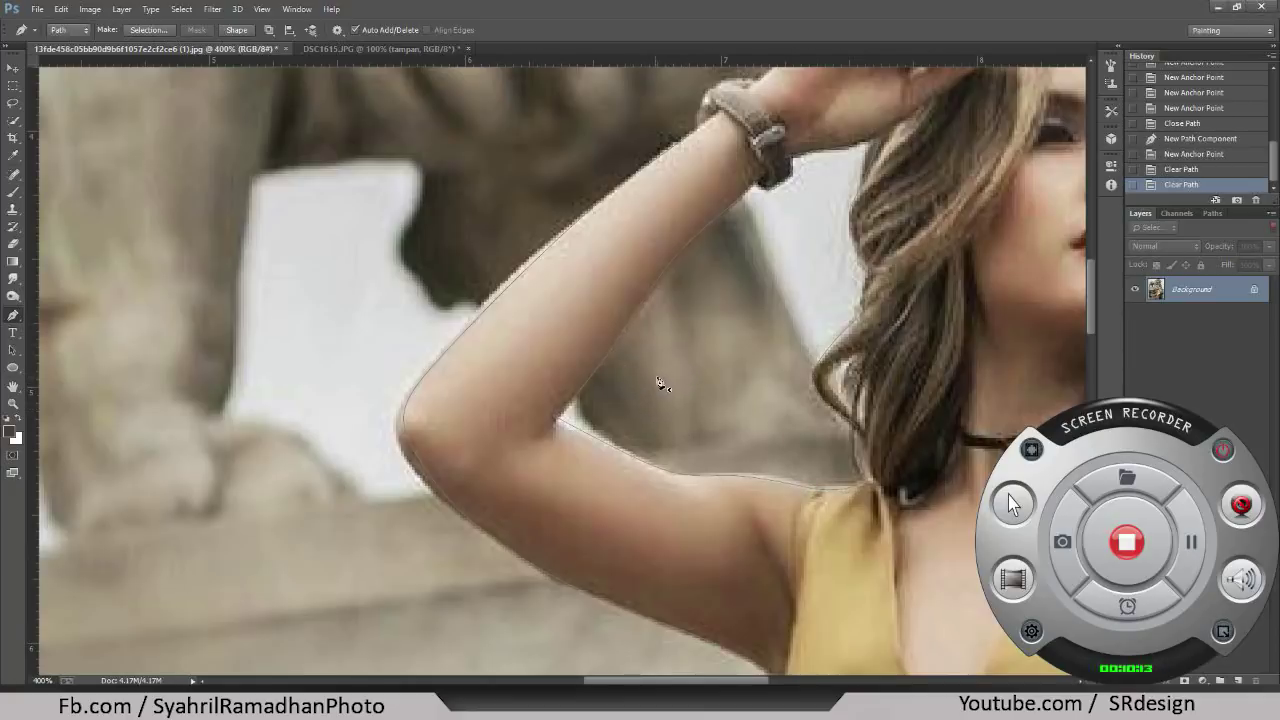
right_click(710, 328)
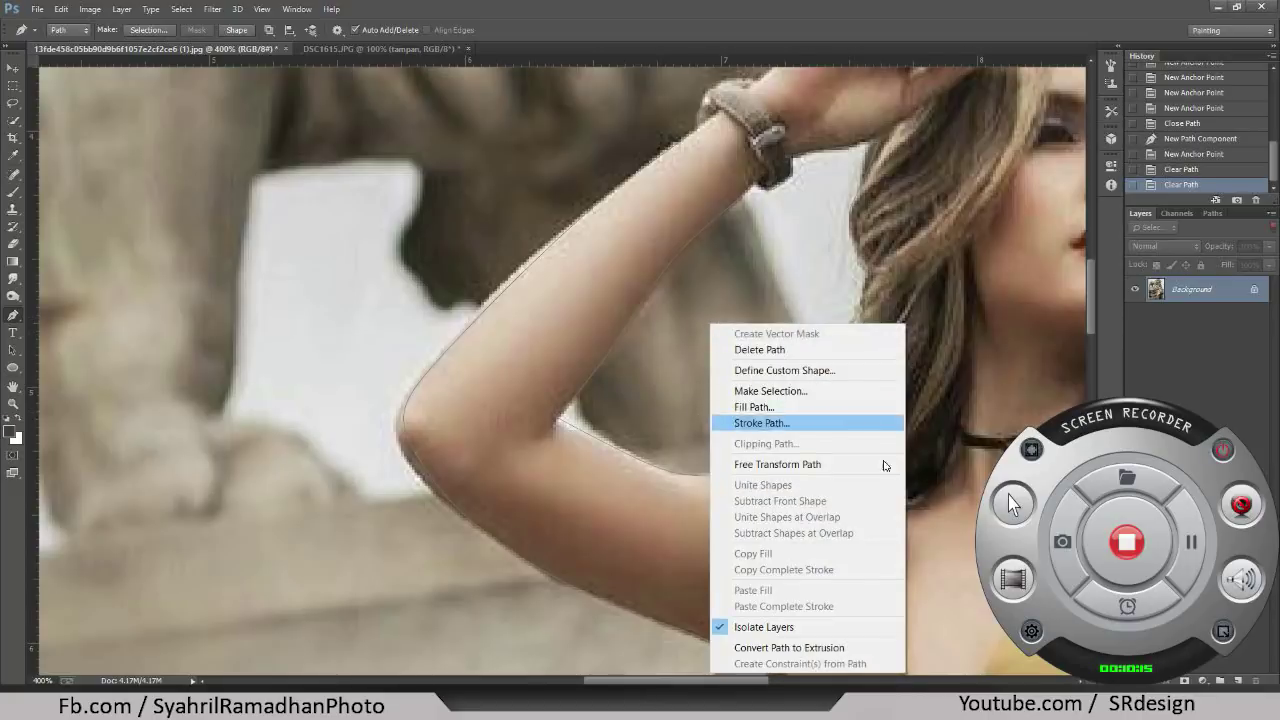
key(Escape)
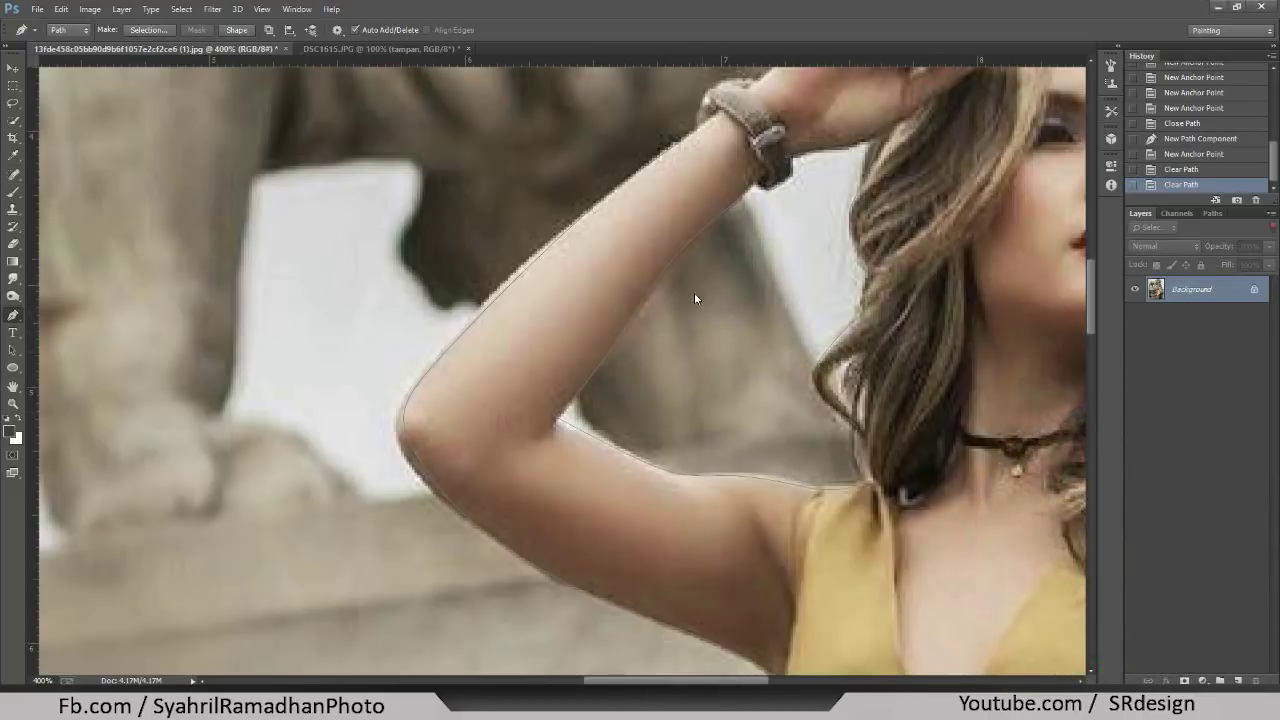
- Turn the woman's outline path into a selection with 0 px feather
right_click(695, 298)
click(724, 361)
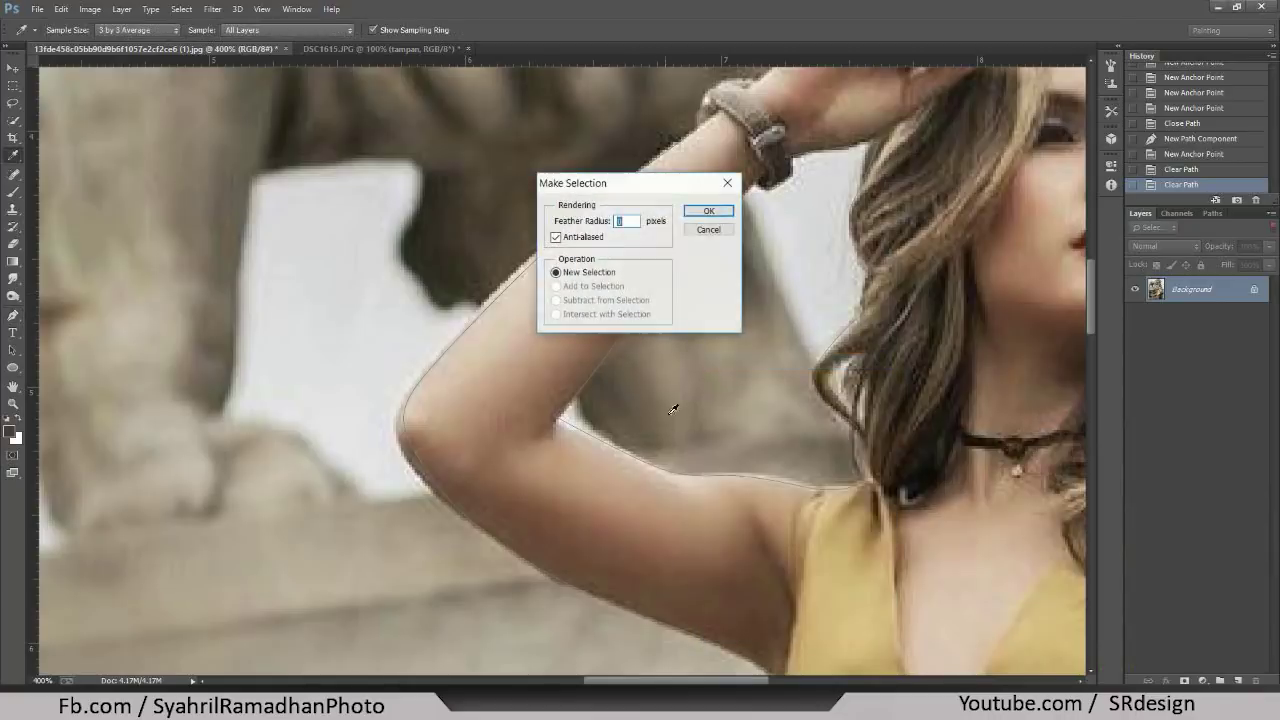
key(Return)
key(ctrl+0)
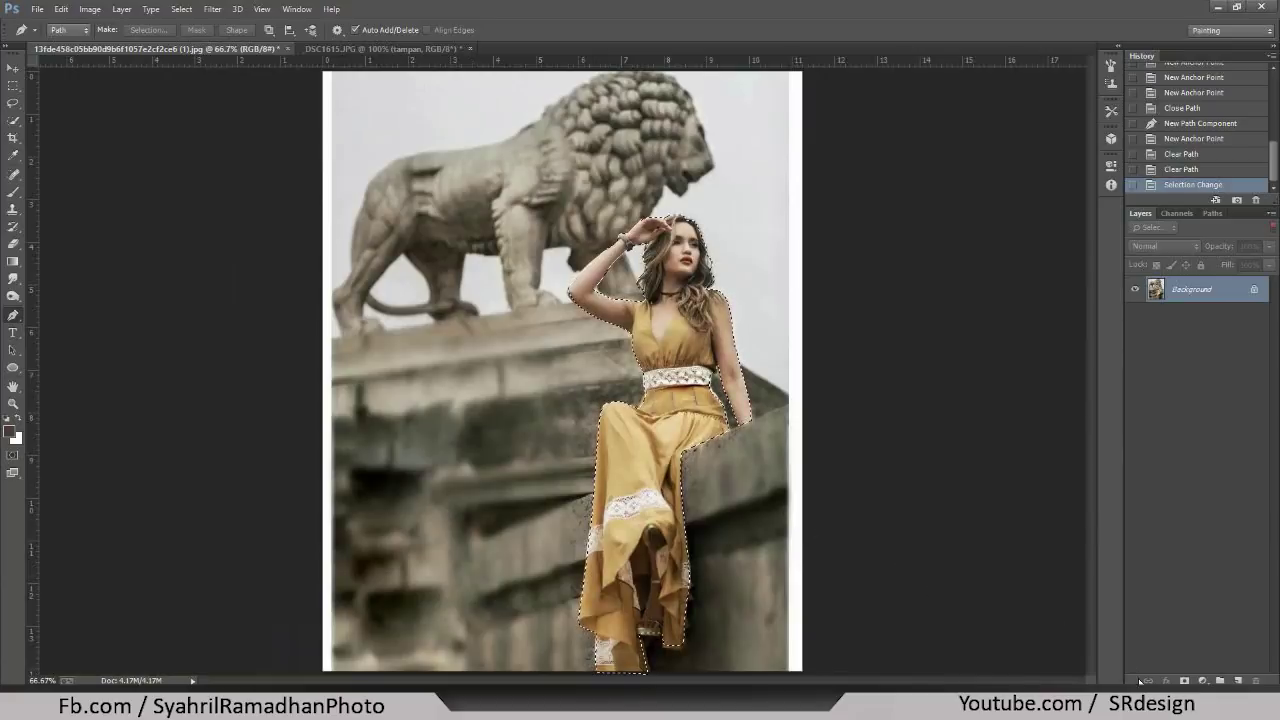
- Mask out her background and drag her layer into the DSC1615.JPG ledge photo
click(1185, 680)
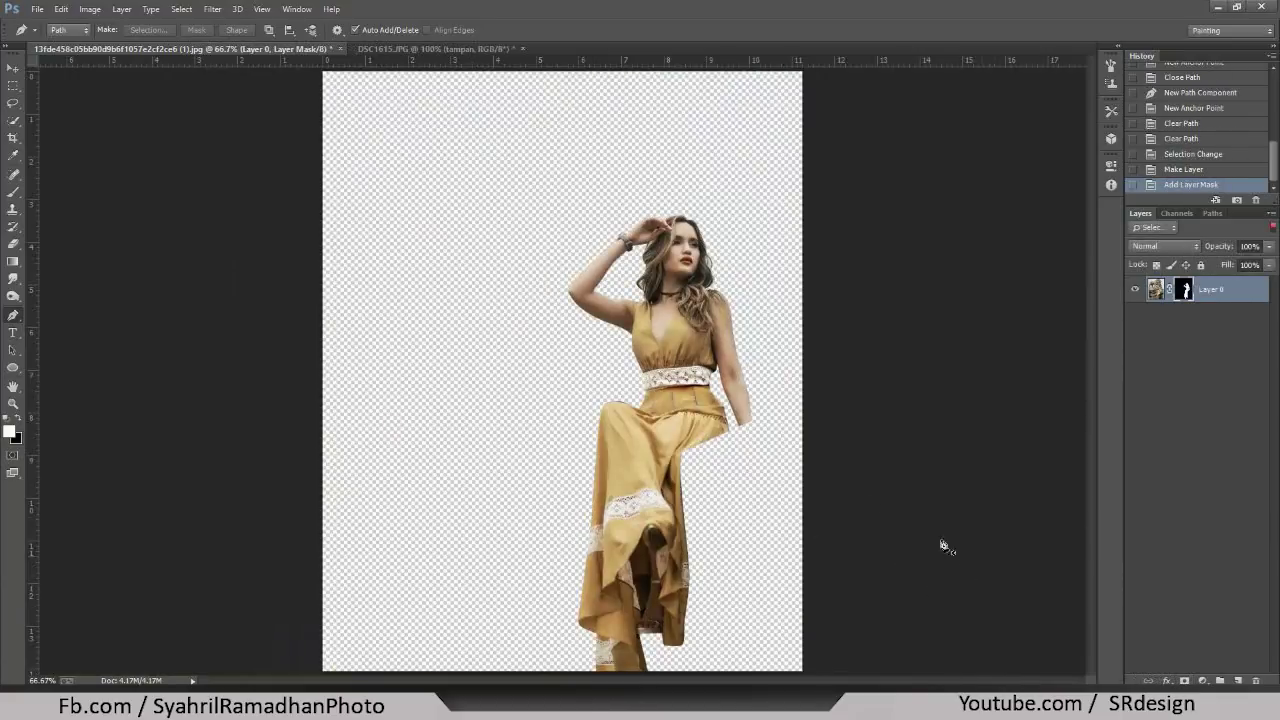
click(13, 67)
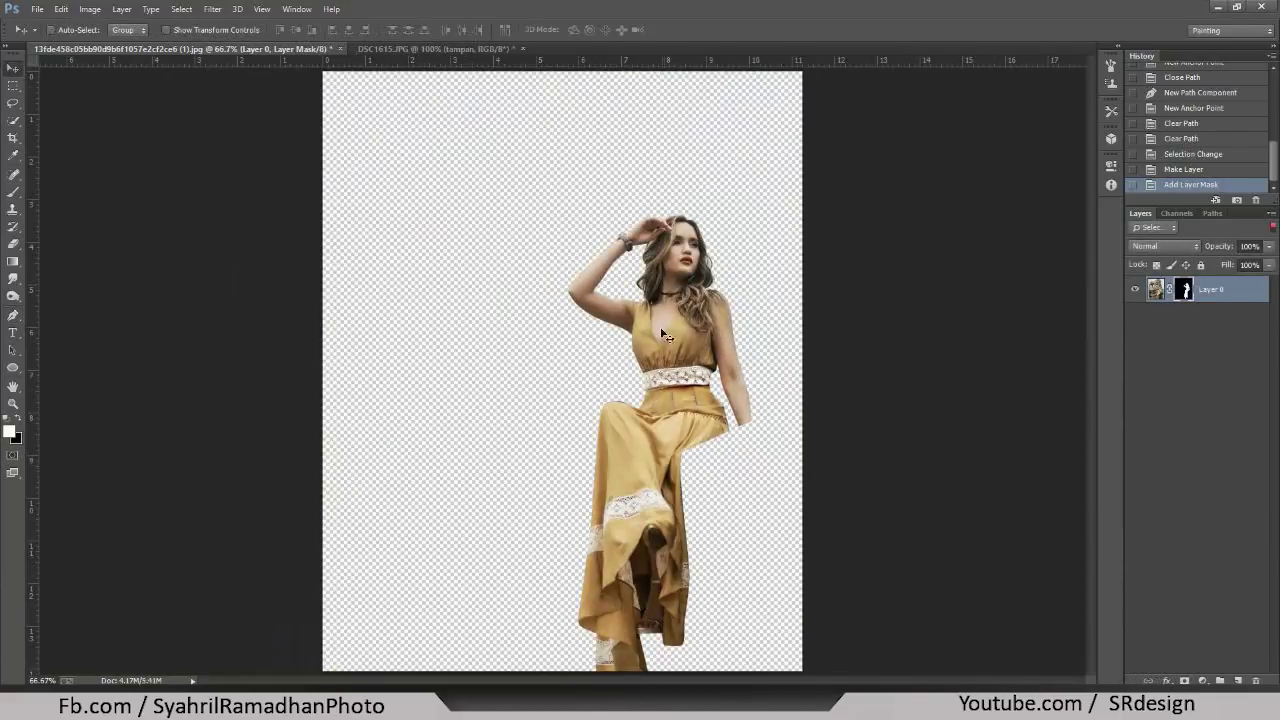
mouse_move(662, 333)
mouse_down()
mouse_move(418, 50)
mouse_move(555, 288)
mouse_move(548, 272)
mouse_up()
- Free-transform the woman layer, scaling her down to roughly 80%
key(ctrl+t)
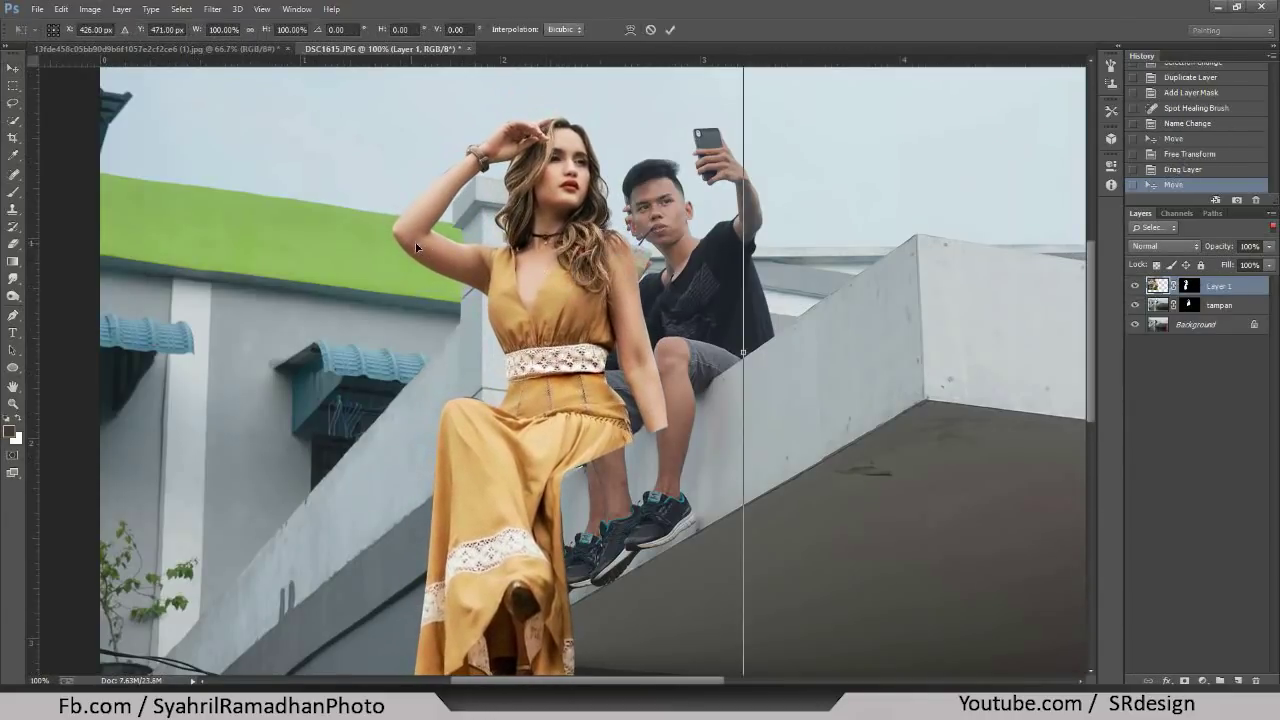
key(ctrl+minus)
key(ctrl+minus)
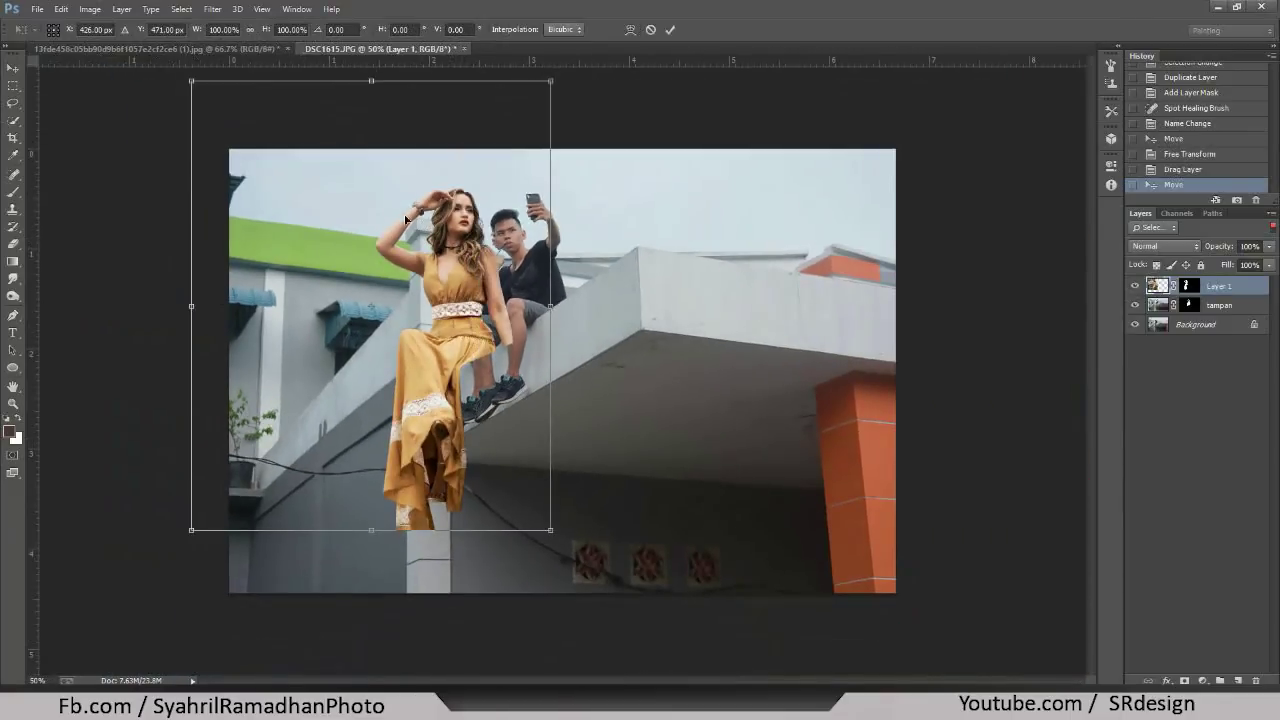
key(Return)
key(ctrl+t)
drag(195, 82, 220, 116)
drag(233, 133, 254, 159)
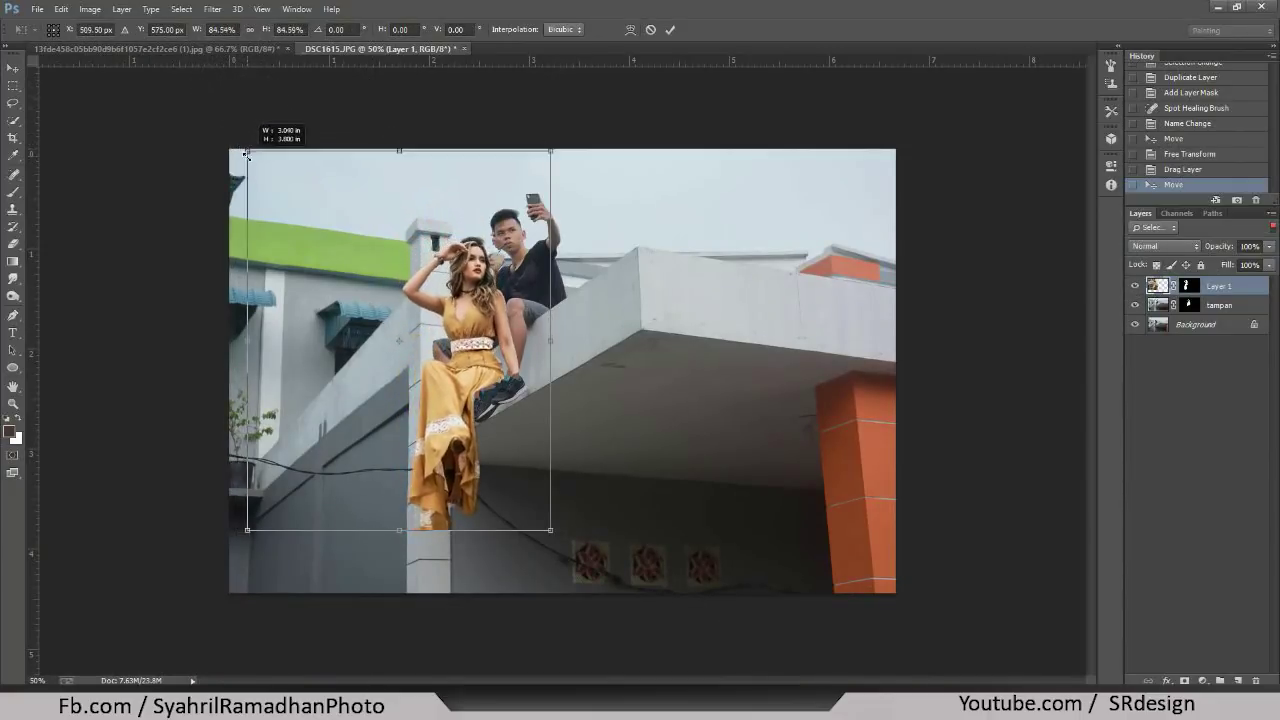
key(ctrl+plus)
key(ctrl+plus)
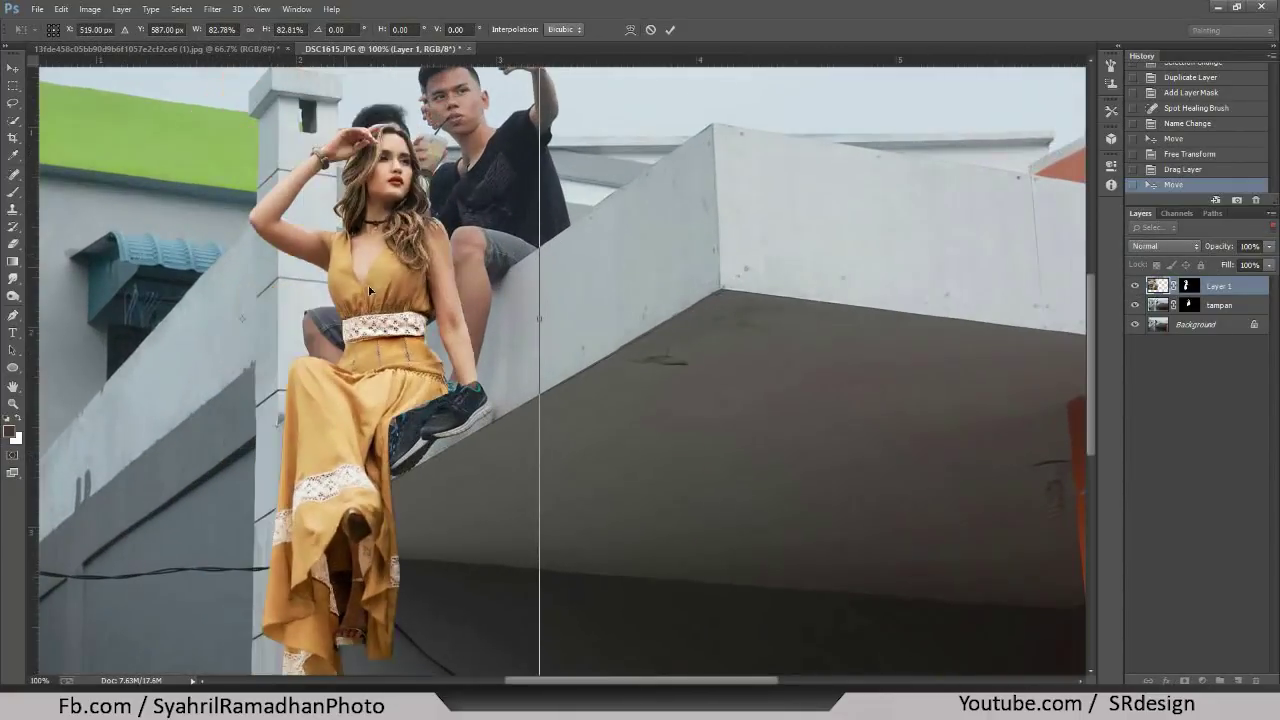
- Place her on the ledge beside the man, tilted about −4.4°, and commit
drag(383, 326, 355, 218)
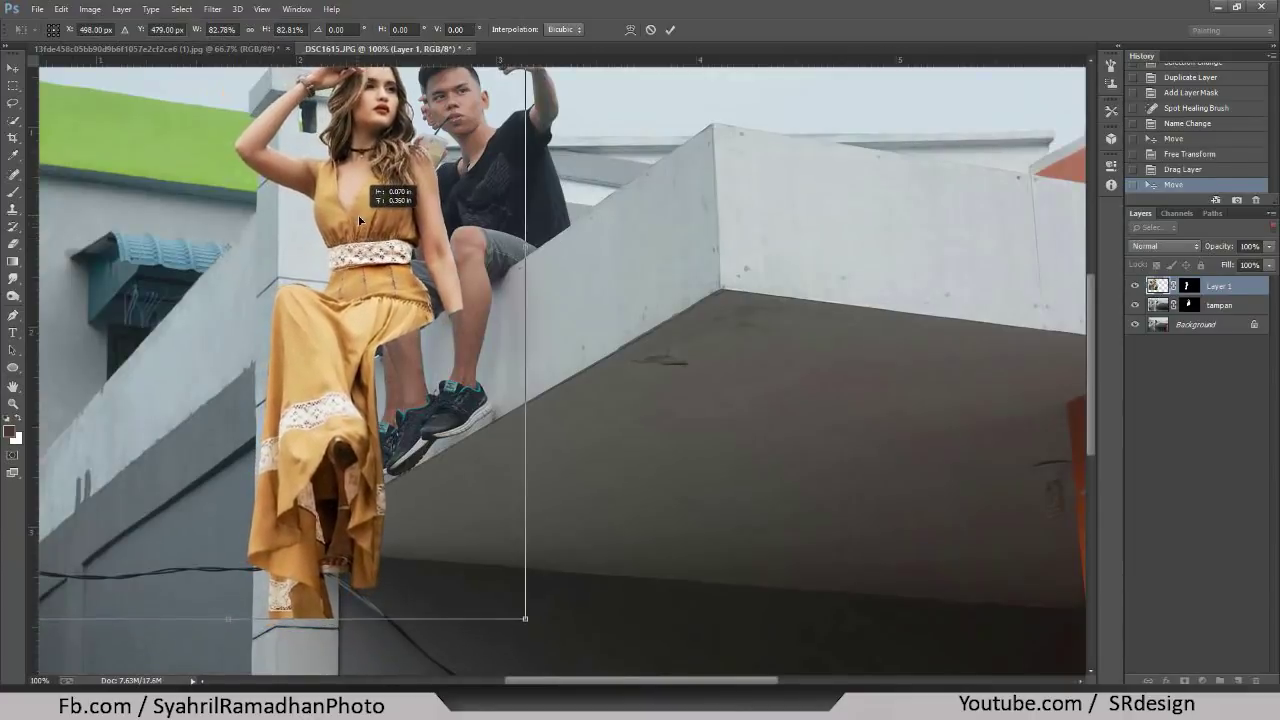
drag(355, 218, 364, 230)
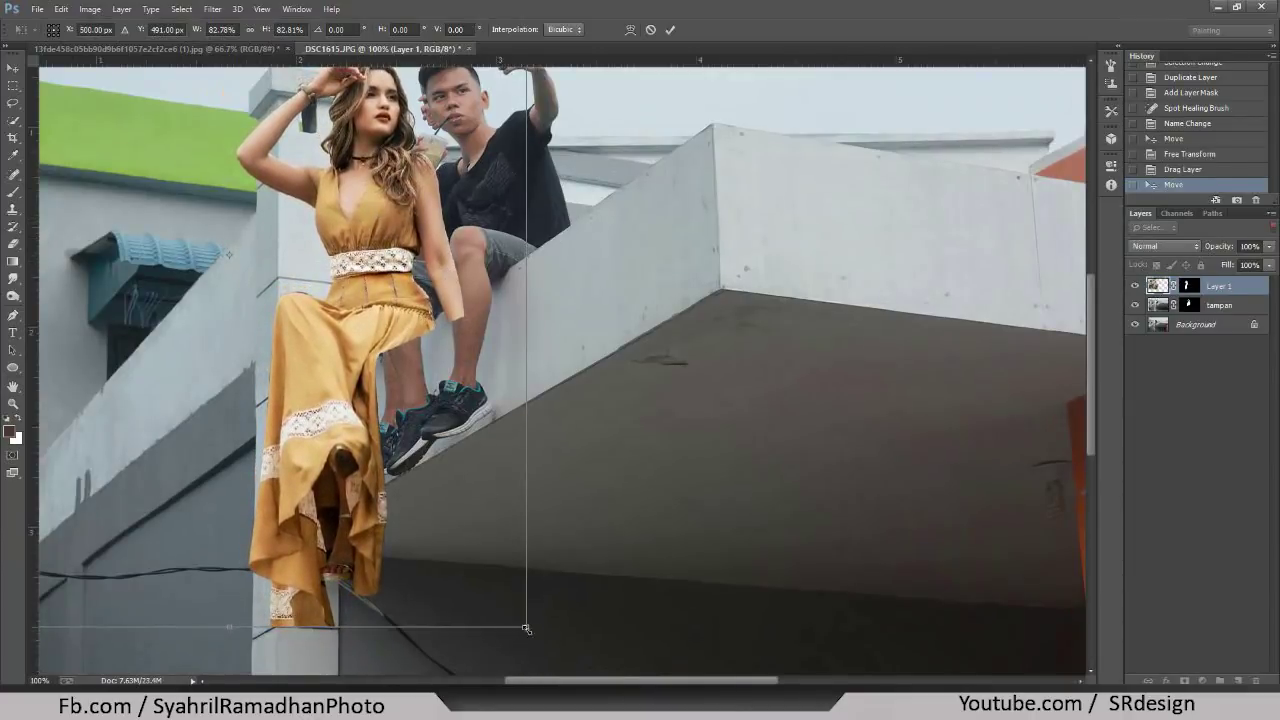
drag(527, 630, 506, 580)
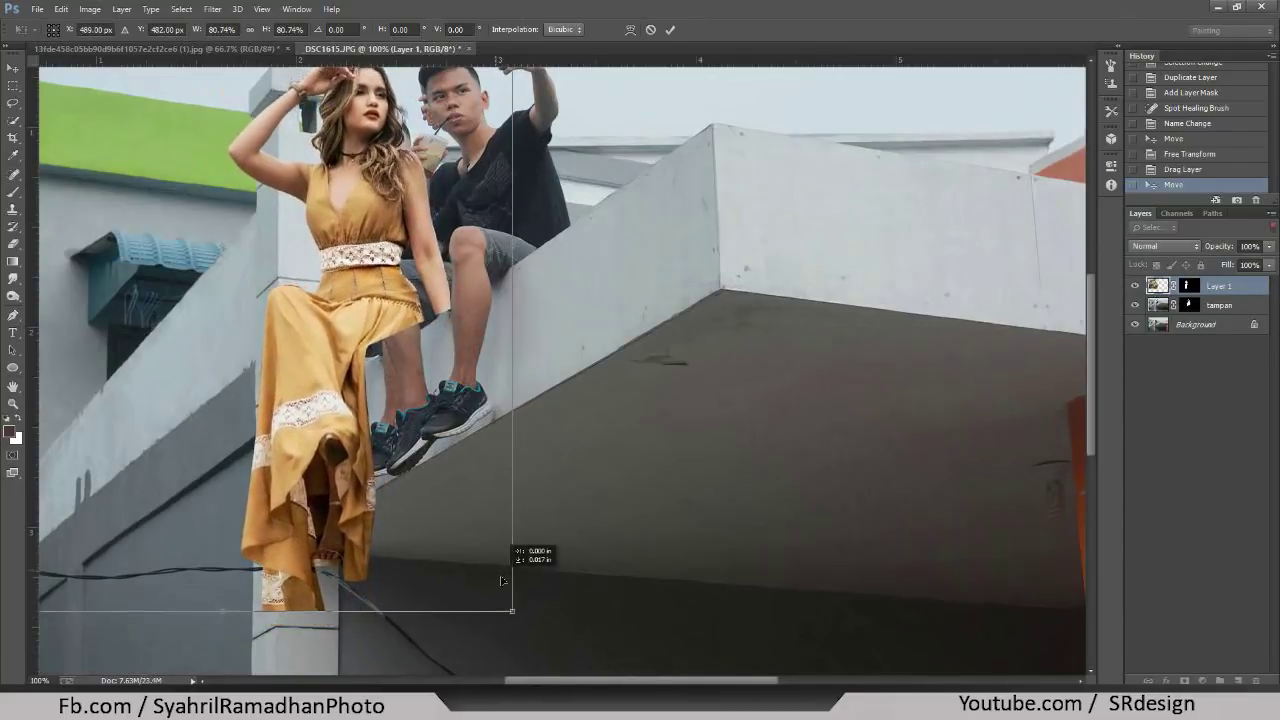
drag(586, 539, 590, 500)
mouse_move(476, 373)
mouse_down()
mouse_move(517, 397)
mouse_move(497, 388)
mouse_up()
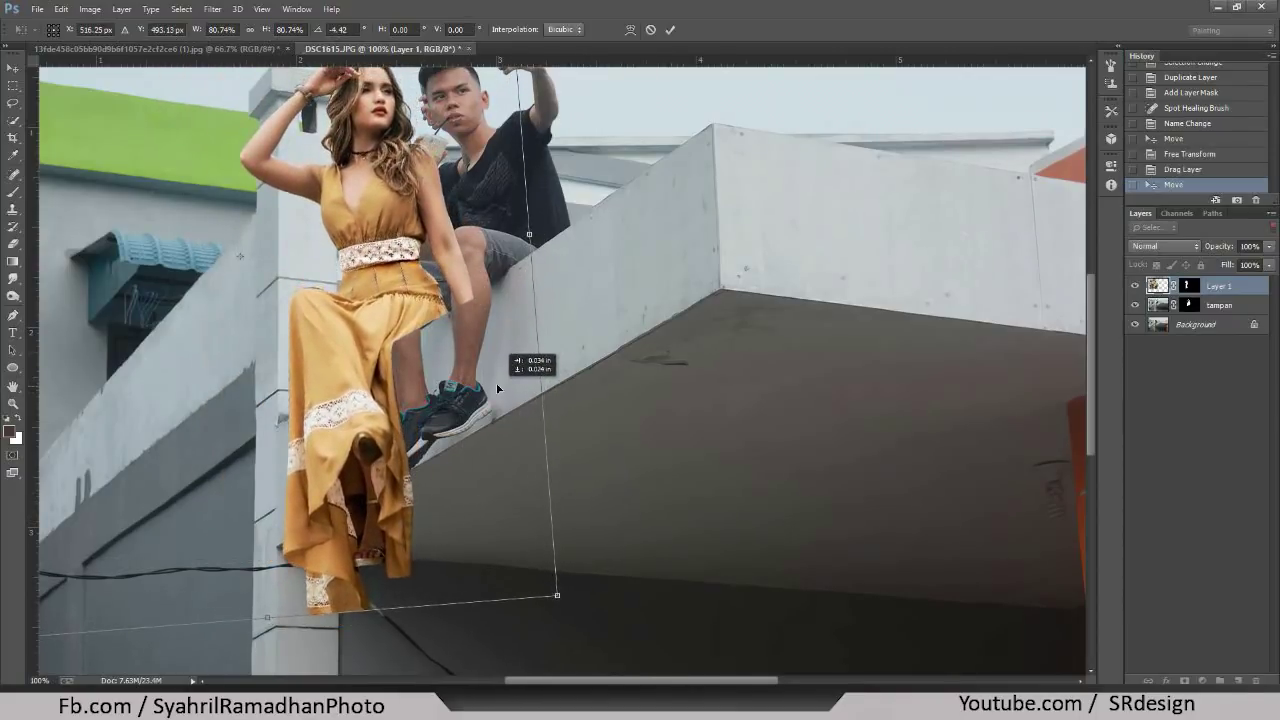
key(Return)
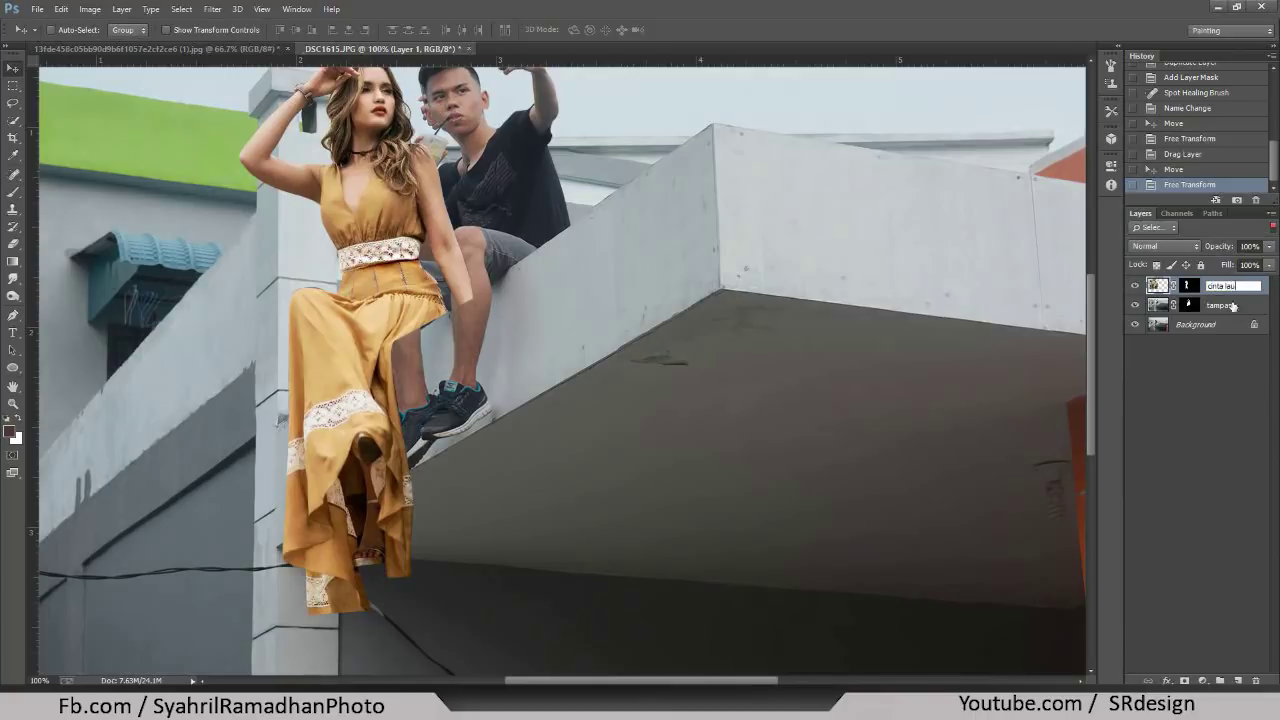
- Confirm the 'cinta laura' name, stack it below the tampan layer, then select Background
key(Return)
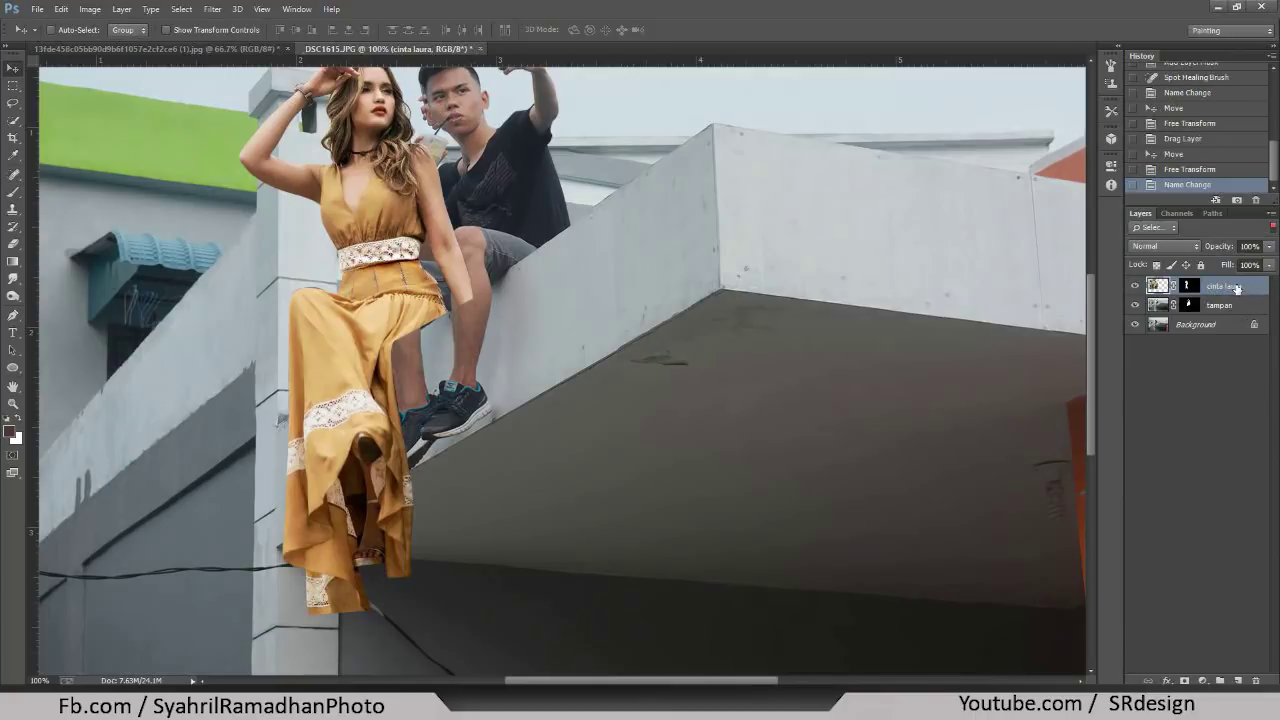
drag(1220, 288, 1219, 308)
key(ctrl+minus)
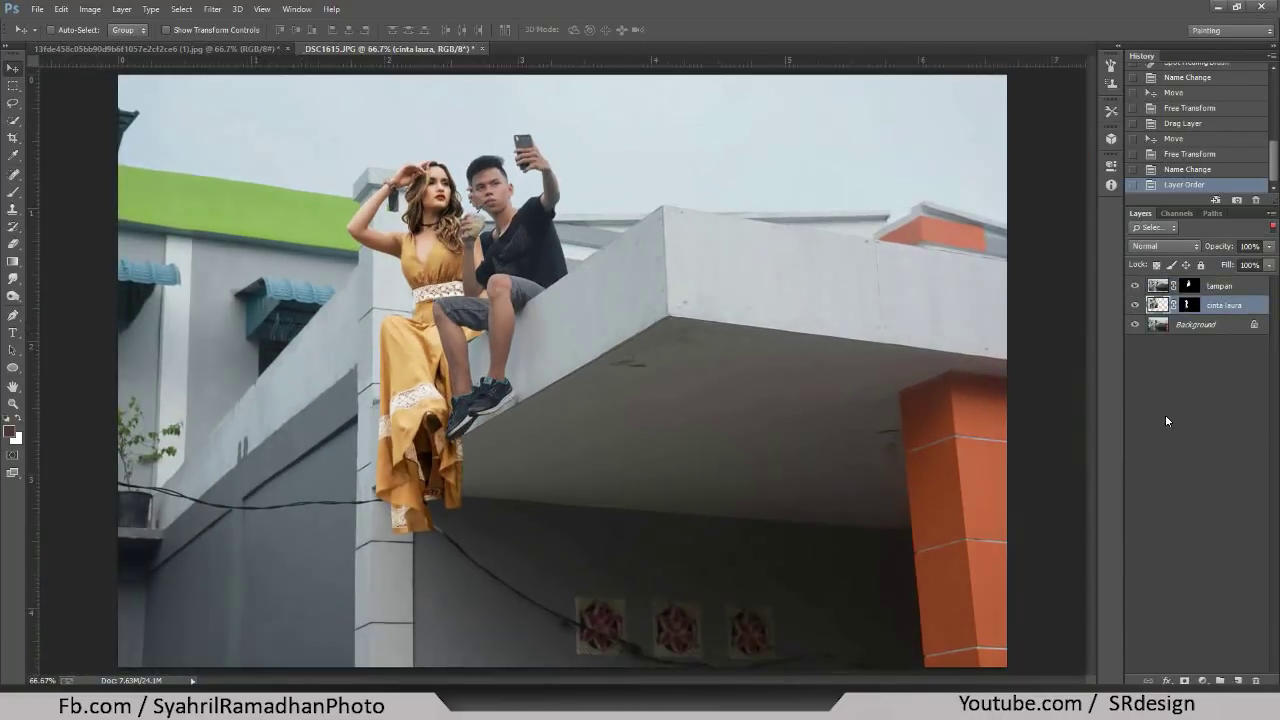
key(ctrl+plus)
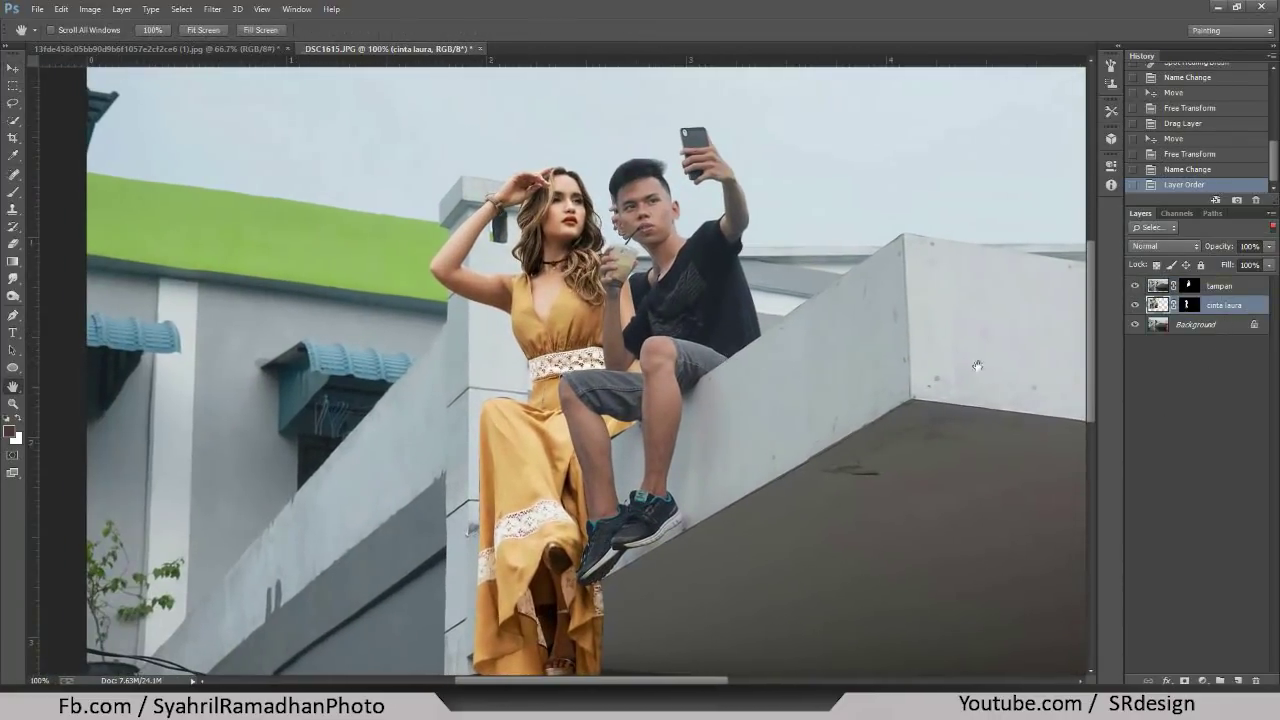
mouse_move(601, 302)
mouse_down()
mouse_move(585, 312)
mouse_move(538, 267)
mouse_move(572, 273)
mouse_move(524, 397)
mouse_up()
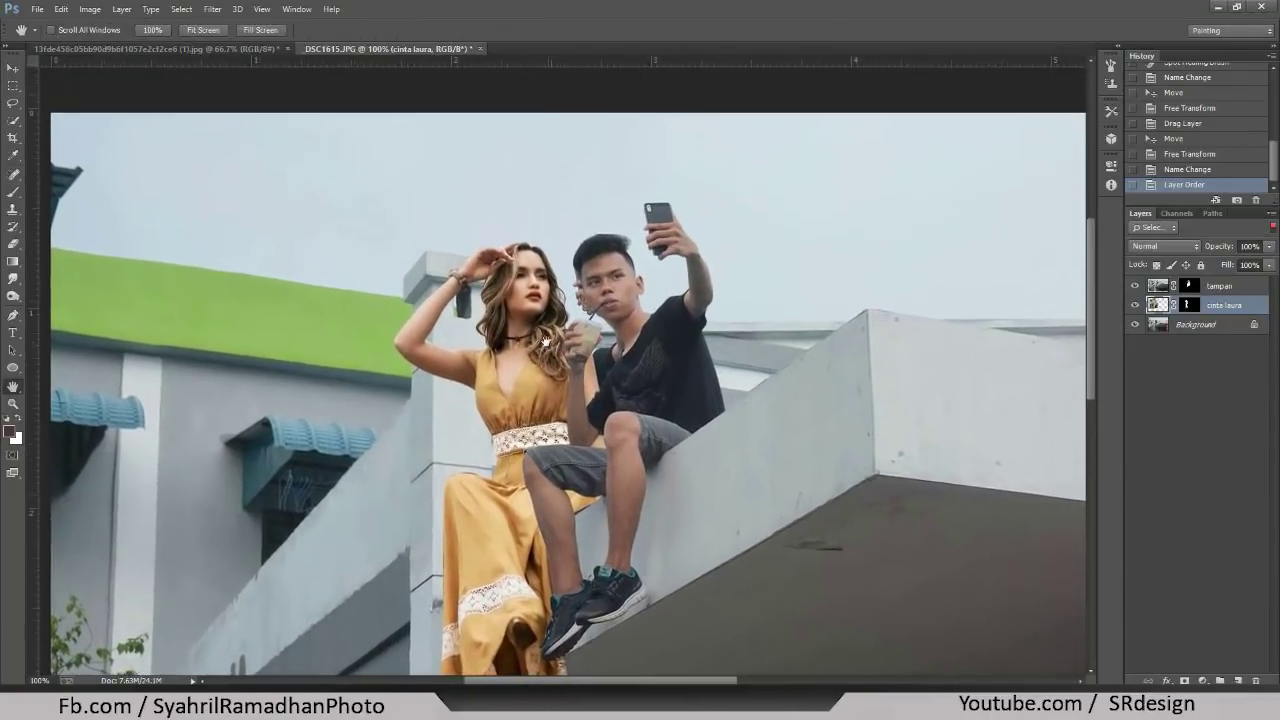
scroll(524, 397, up, 3)
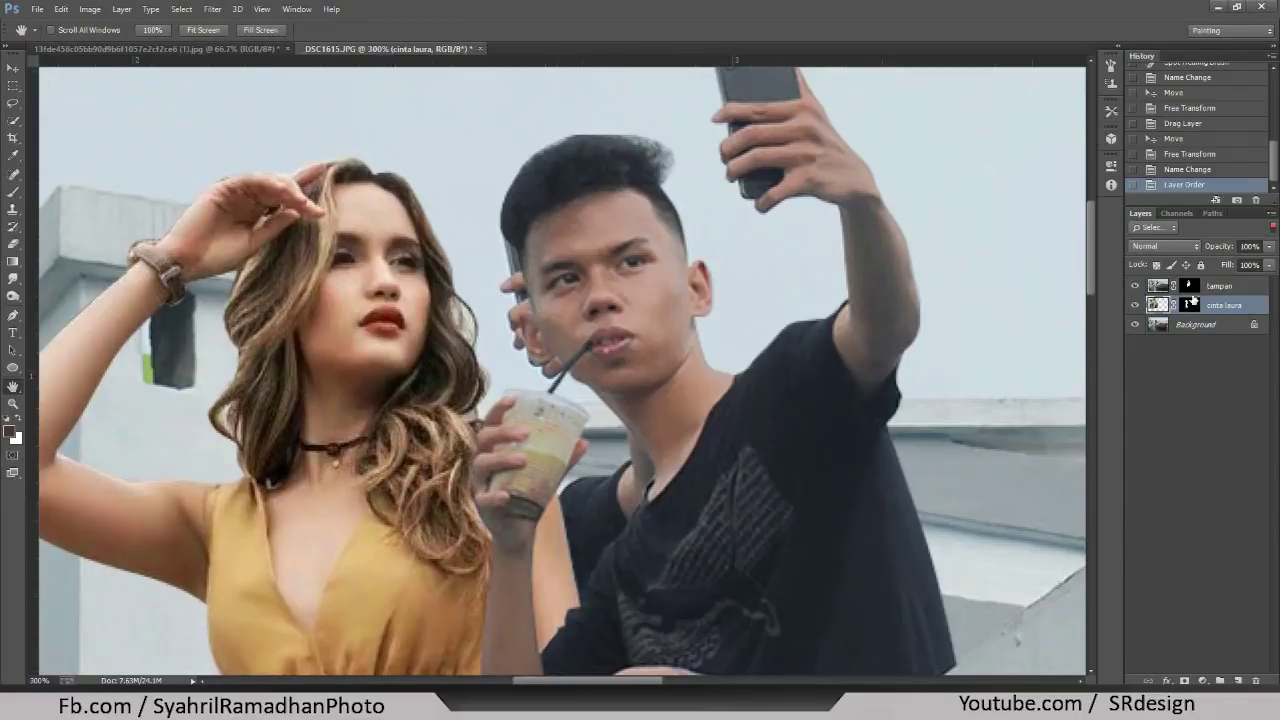
click(1168, 317)
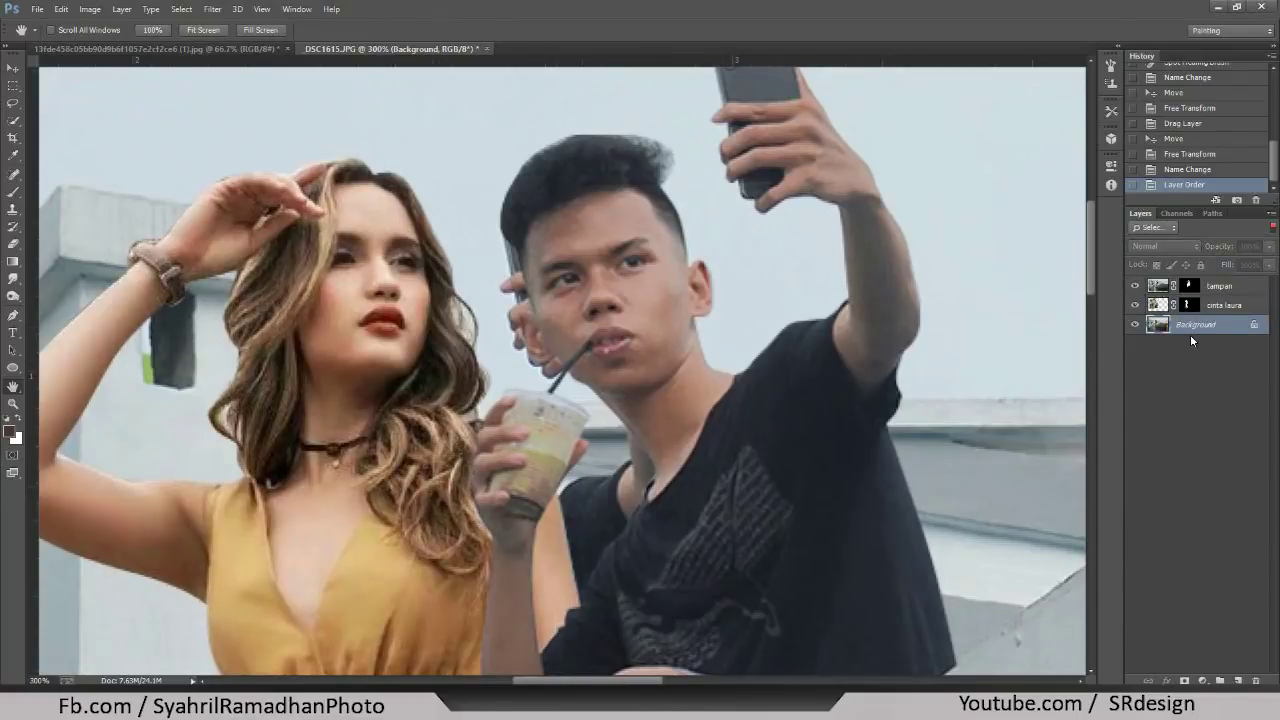
- Pick the Clone Stamp tool and zoom the view to 200%
click(13, 208)
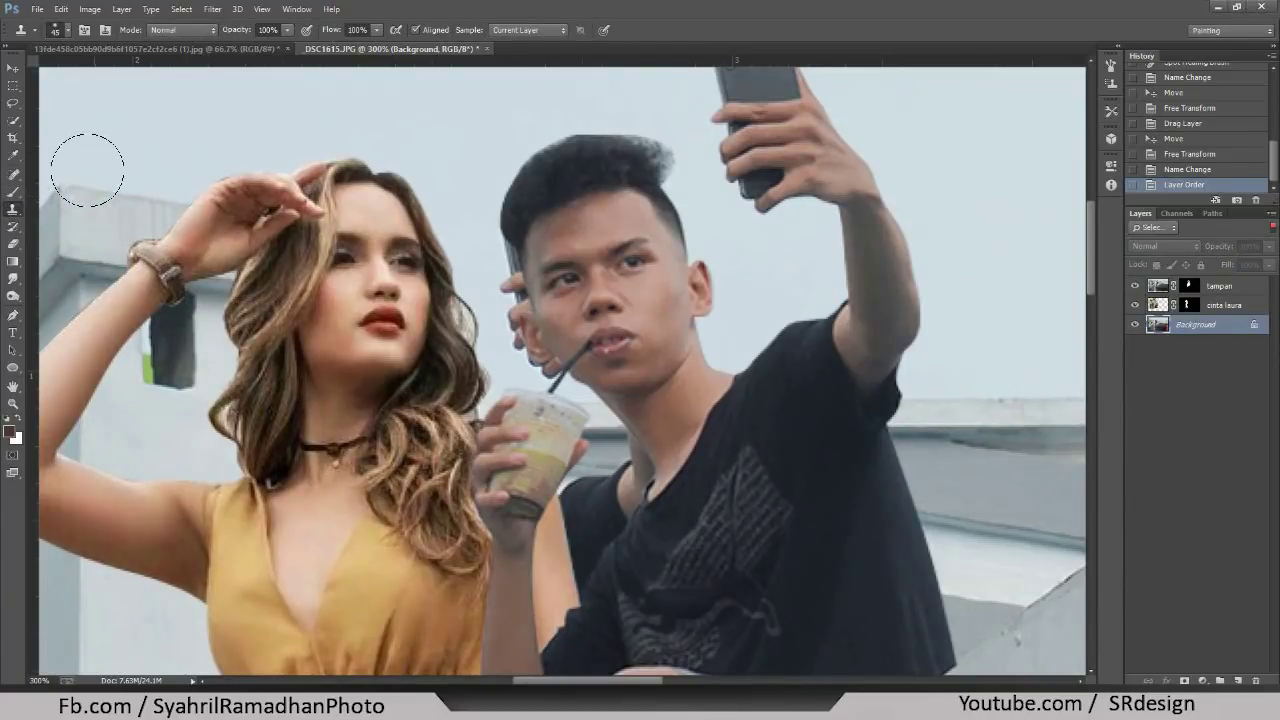
right_click(14, 211)
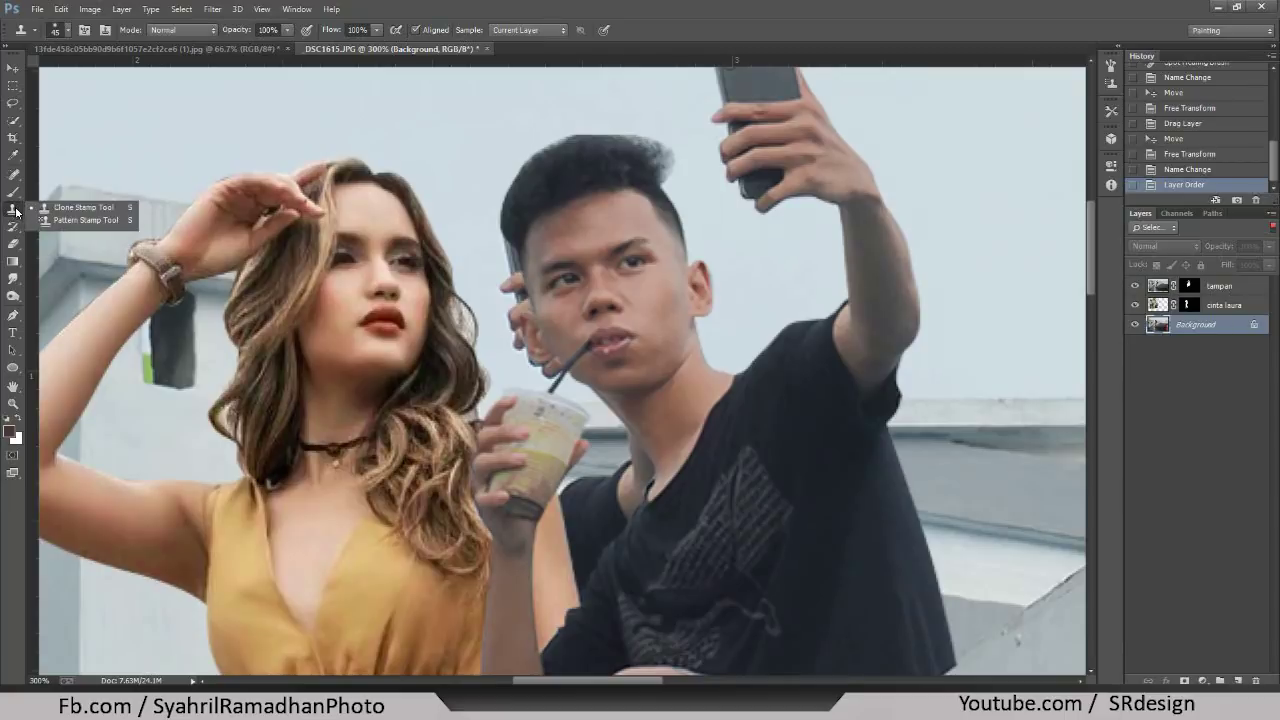
click(83, 207)
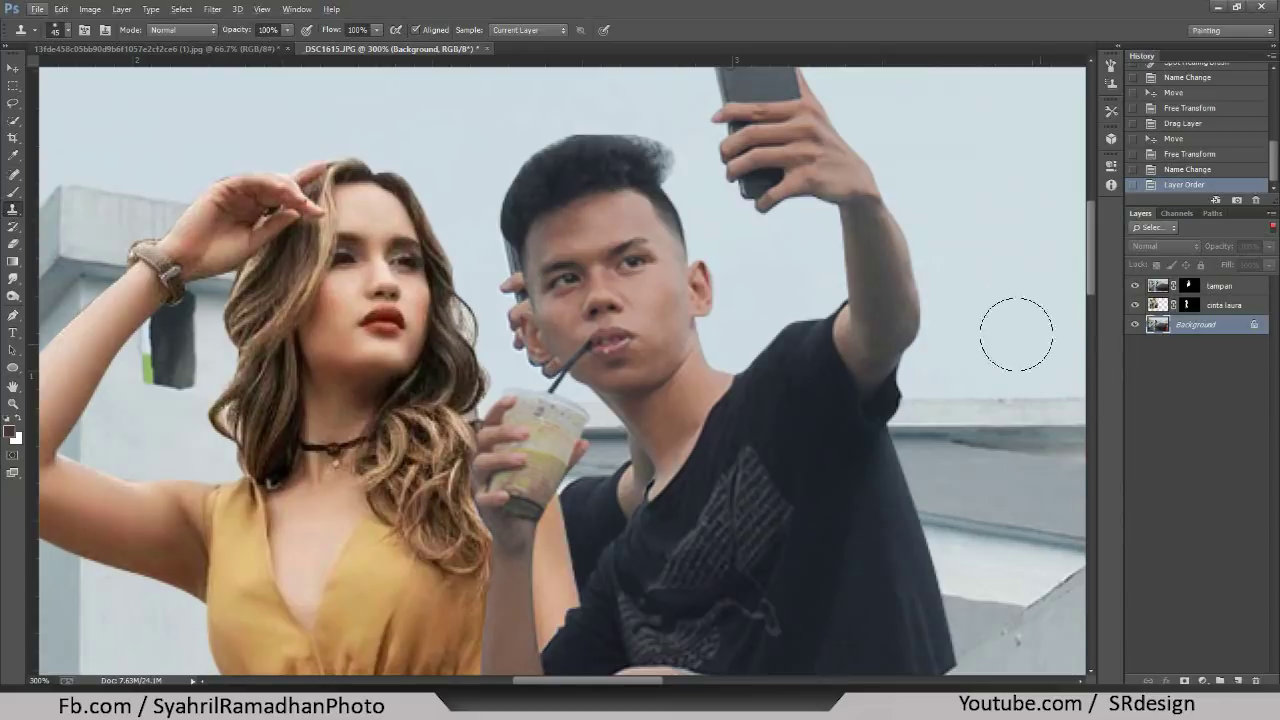
key(ctrl+minus)
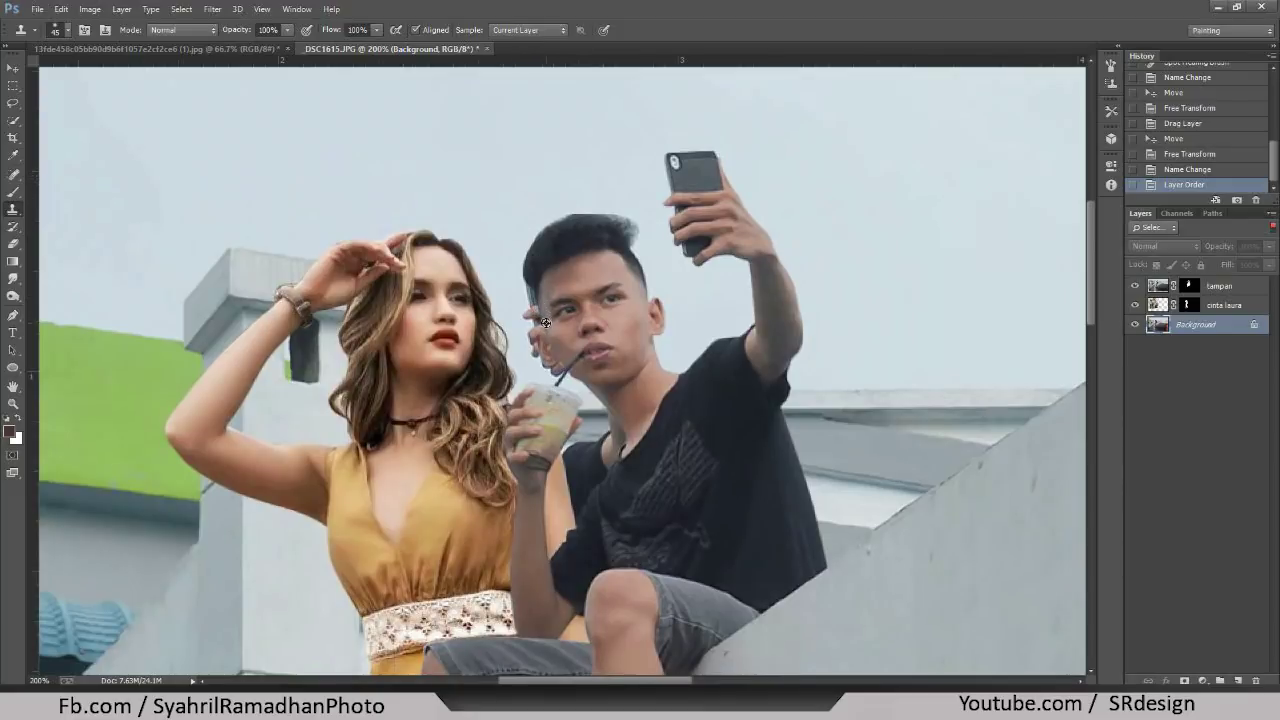
- Clone sky over the dark strands beside the man's head and shirt
drag(533, 283, 537, 305)
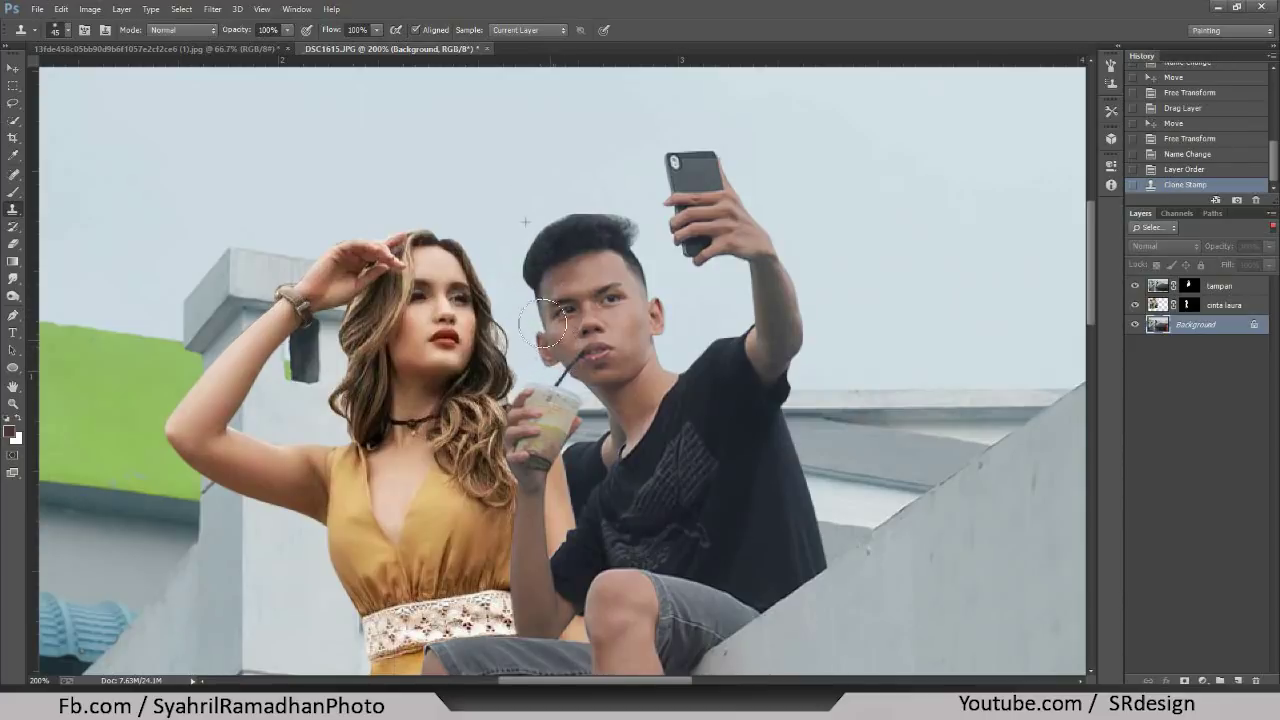
drag(533, 262, 560, 292)
click(566, 296)
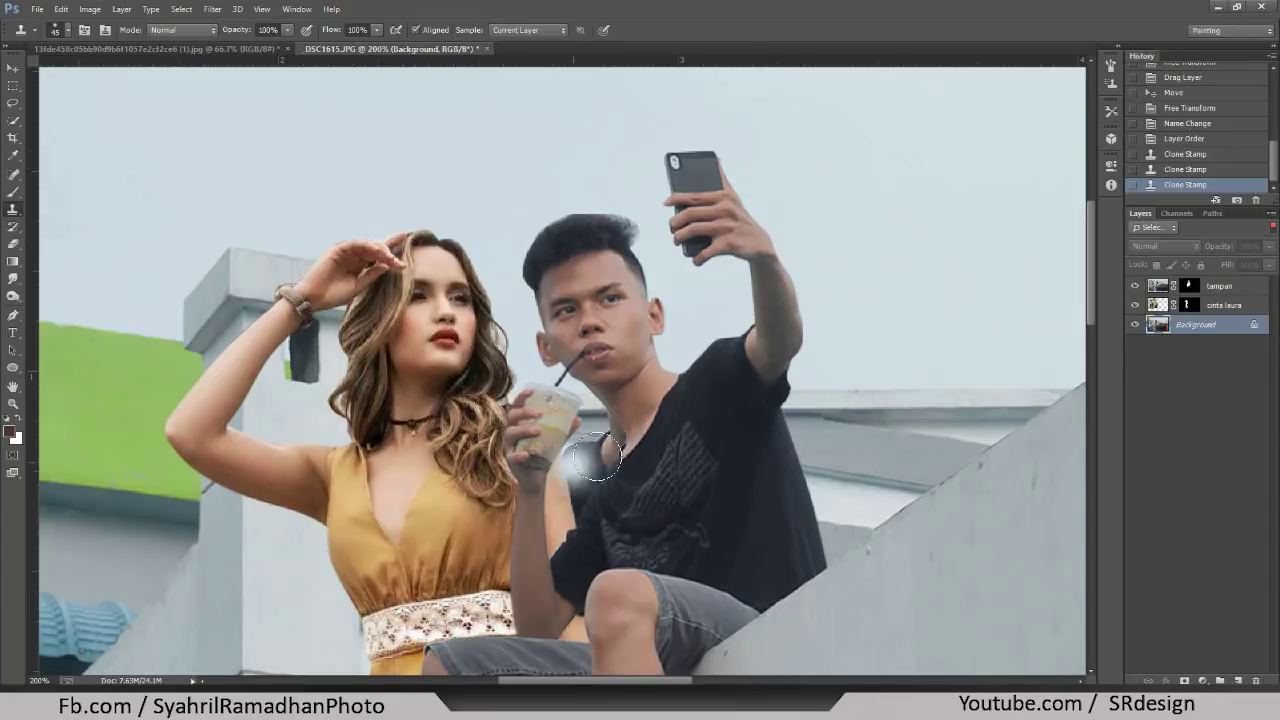
scroll(642, 418, down, 1)
scroll(642, 418, down, 2)
scroll(642, 418, up, 2)
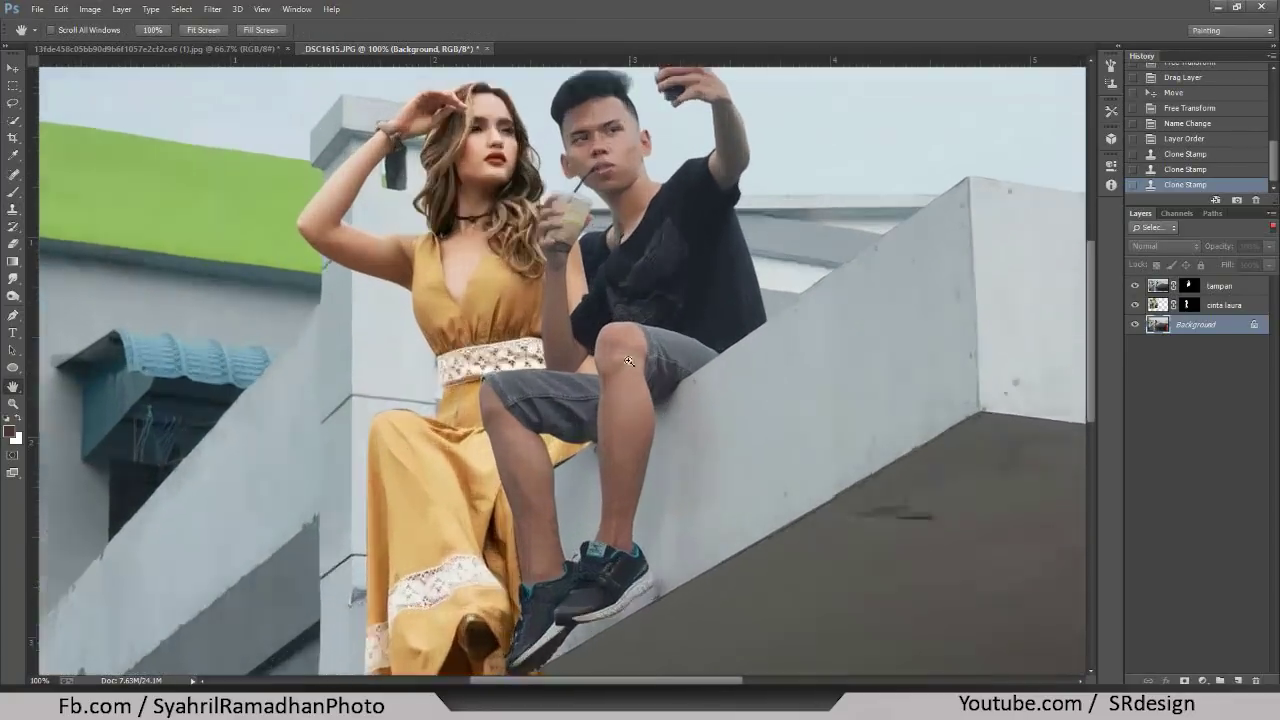
drag(685, 462, 645, 297)
scroll(645, 297, down, 2)
scroll(444, 291, up, 2)
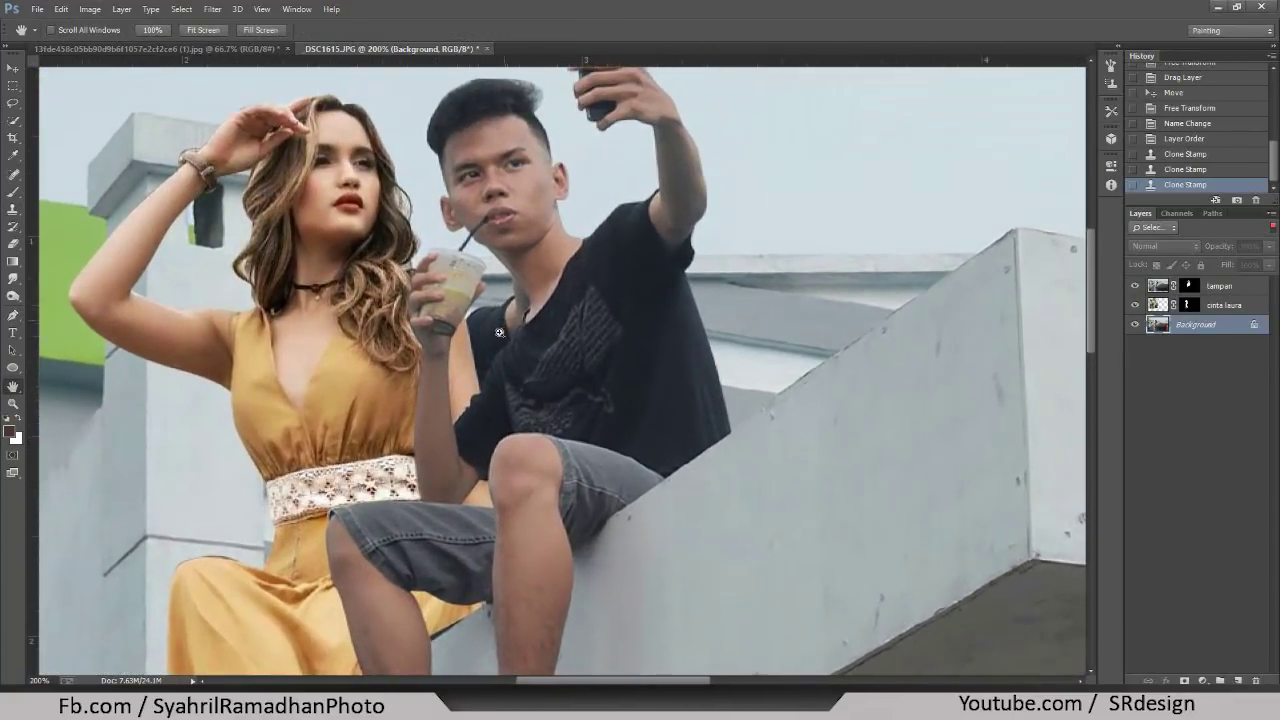
scroll(499, 332, up, 1)
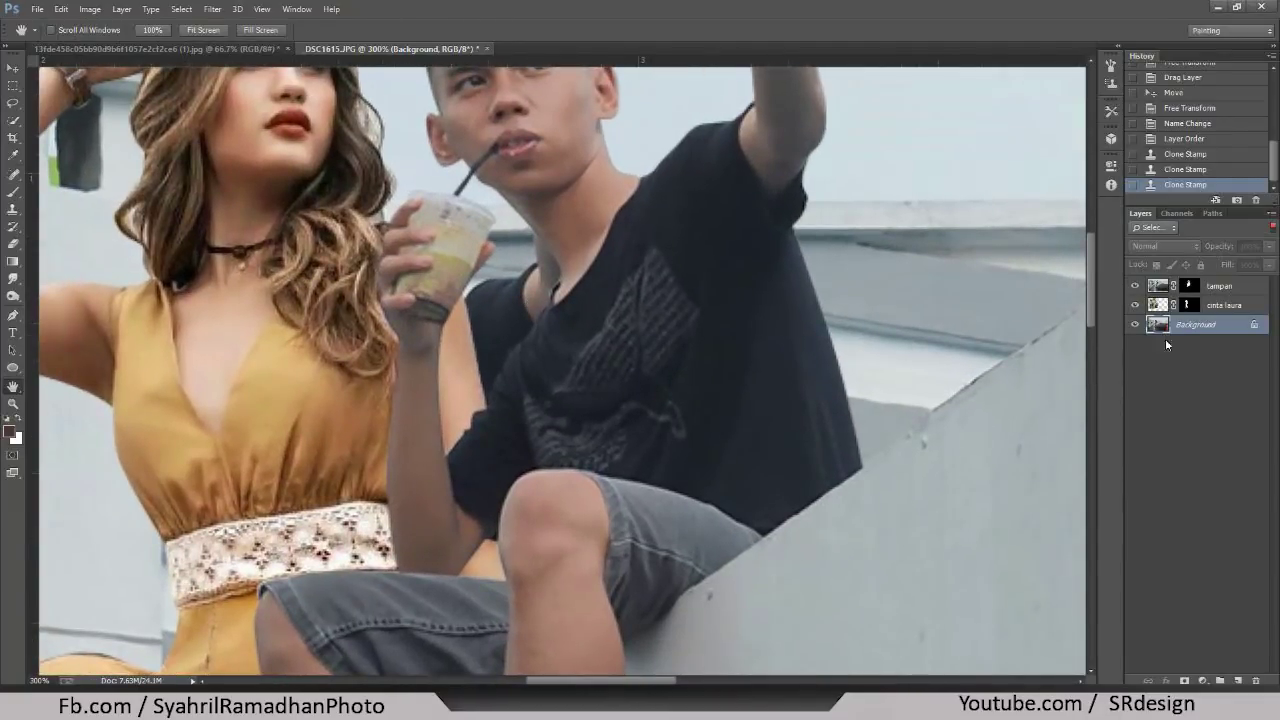
- With tampan hidden, clone wall over the man's shirt near his elbow, reverting a bad stroke
click(1128, 289)
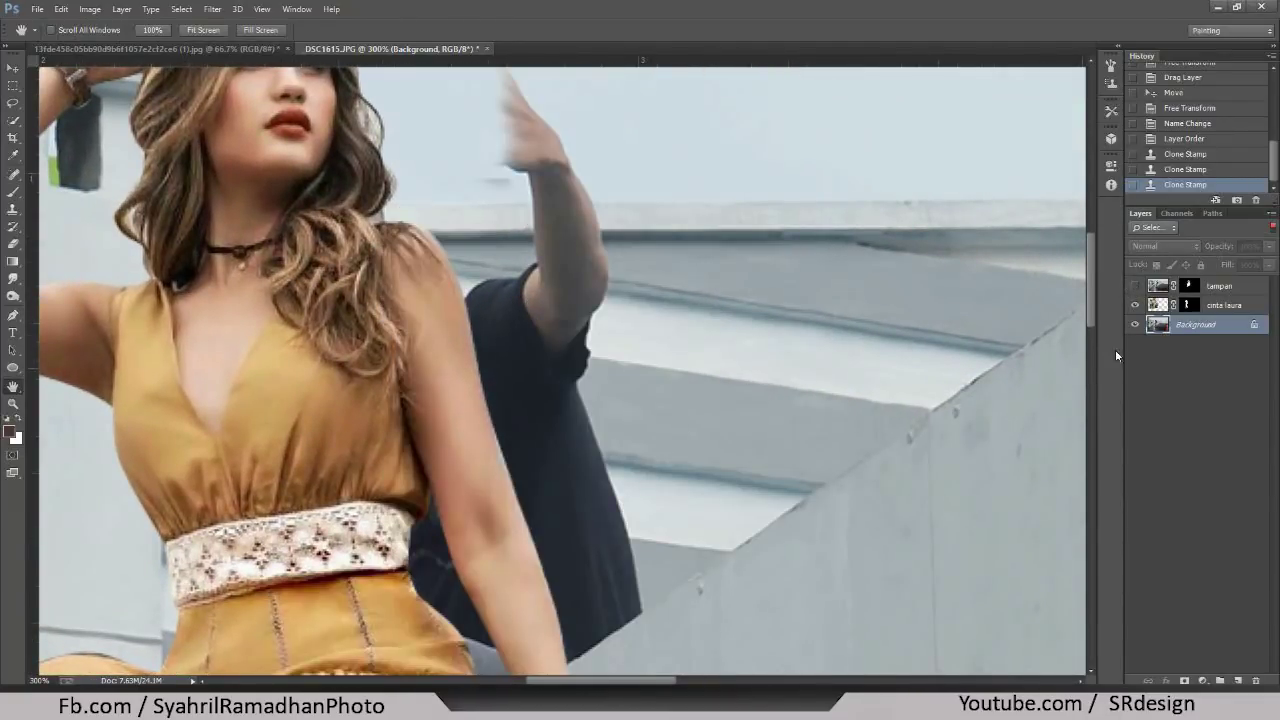
click(12, 208)
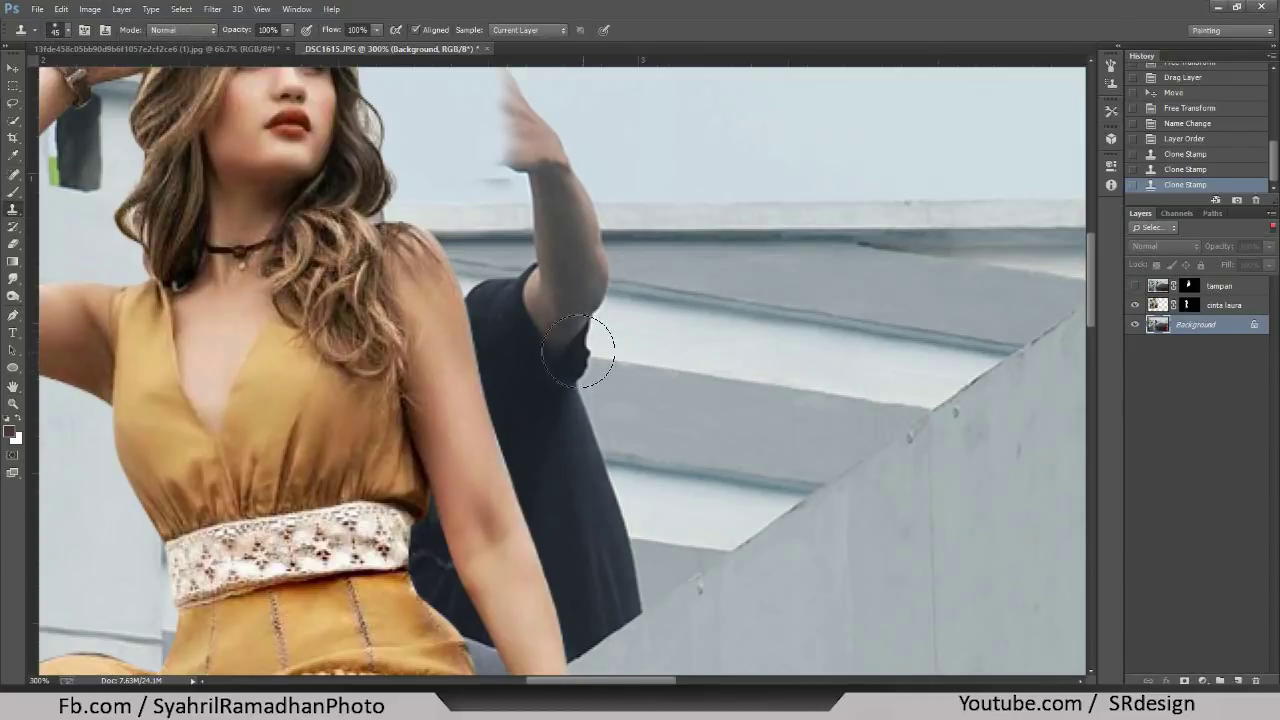
mouse_move(578, 350)
mouse_down()
mouse_move(514, 357)
mouse_move(537, 362)
mouse_move(530, 425)
mouse_move(610, 470)
mouse_up()
mouse_move(500, 465)
mouse_down()
mouse_move(624, 504)
mouse_move(543, 514)
mouse_move(600, 540)
mouse_up()
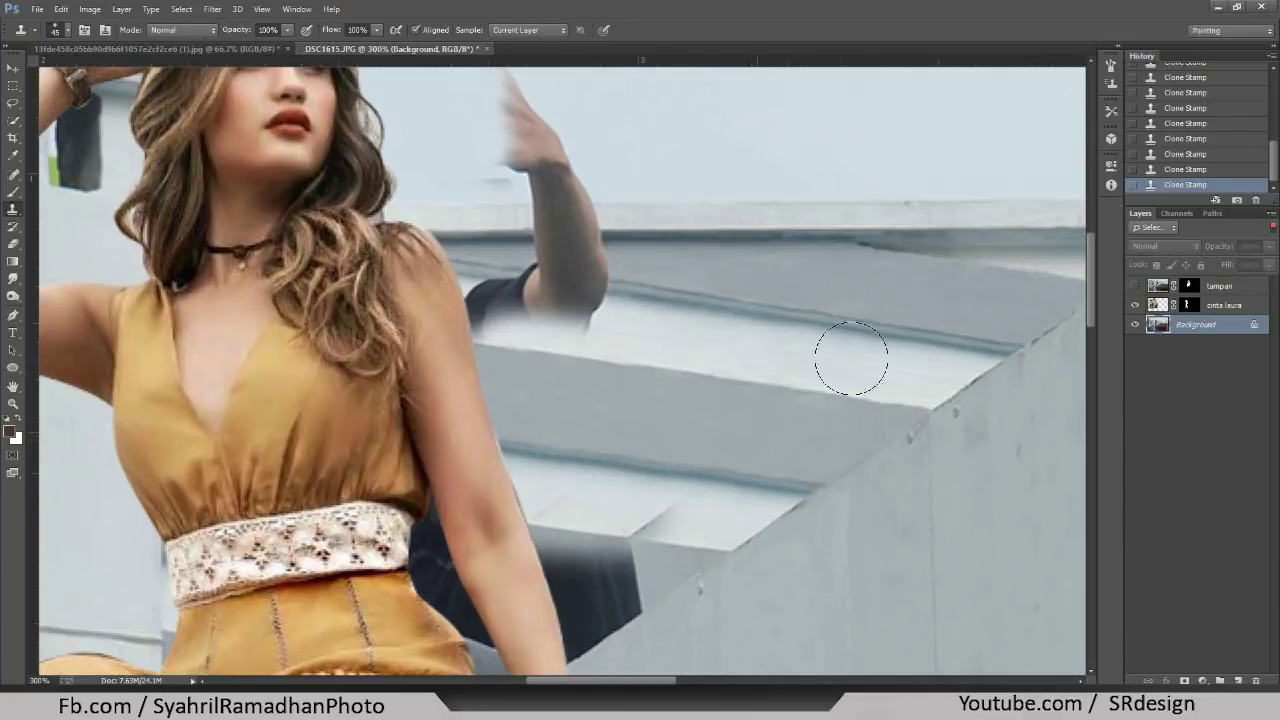
click(1180, 155)
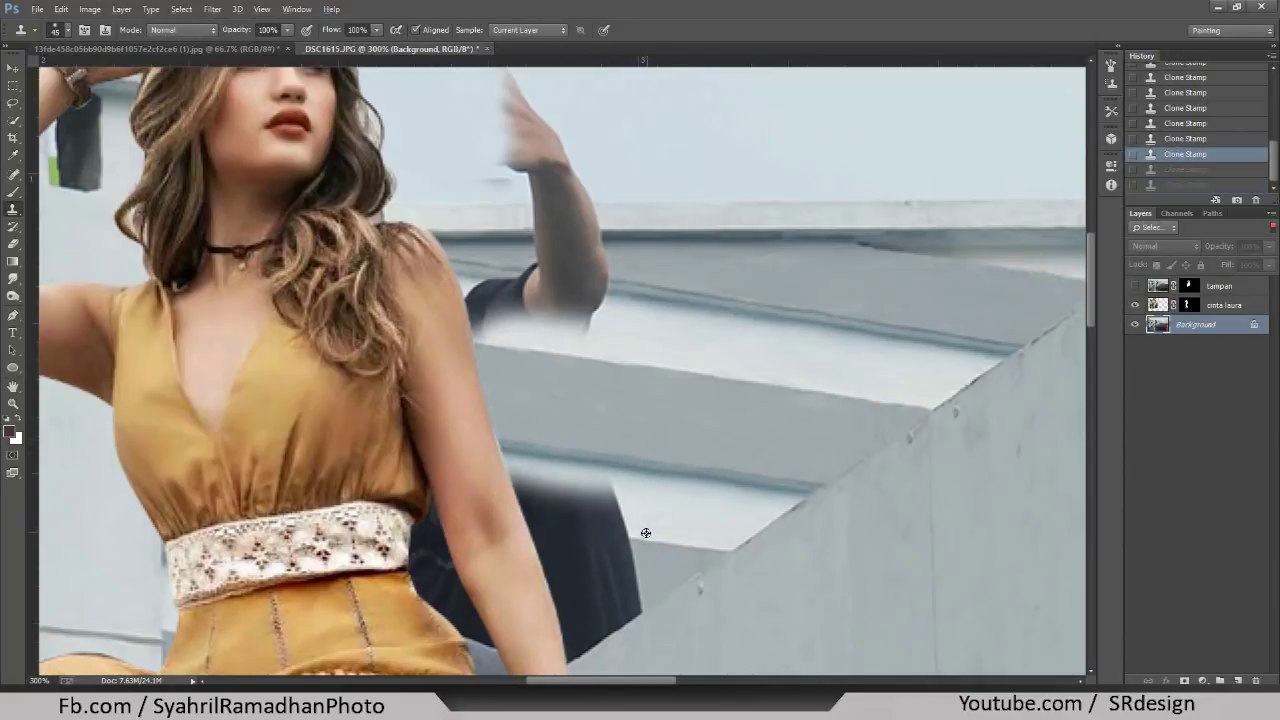
mouse_move(647, 539)
mouse_down()
mouse_move(606, 523)
mouse_move(611, 514)
mouse_move(491, 491)
mouse_move(652, 548)
mouse_move(606, 534)
mouse_move(643, 561)
mouse_up()
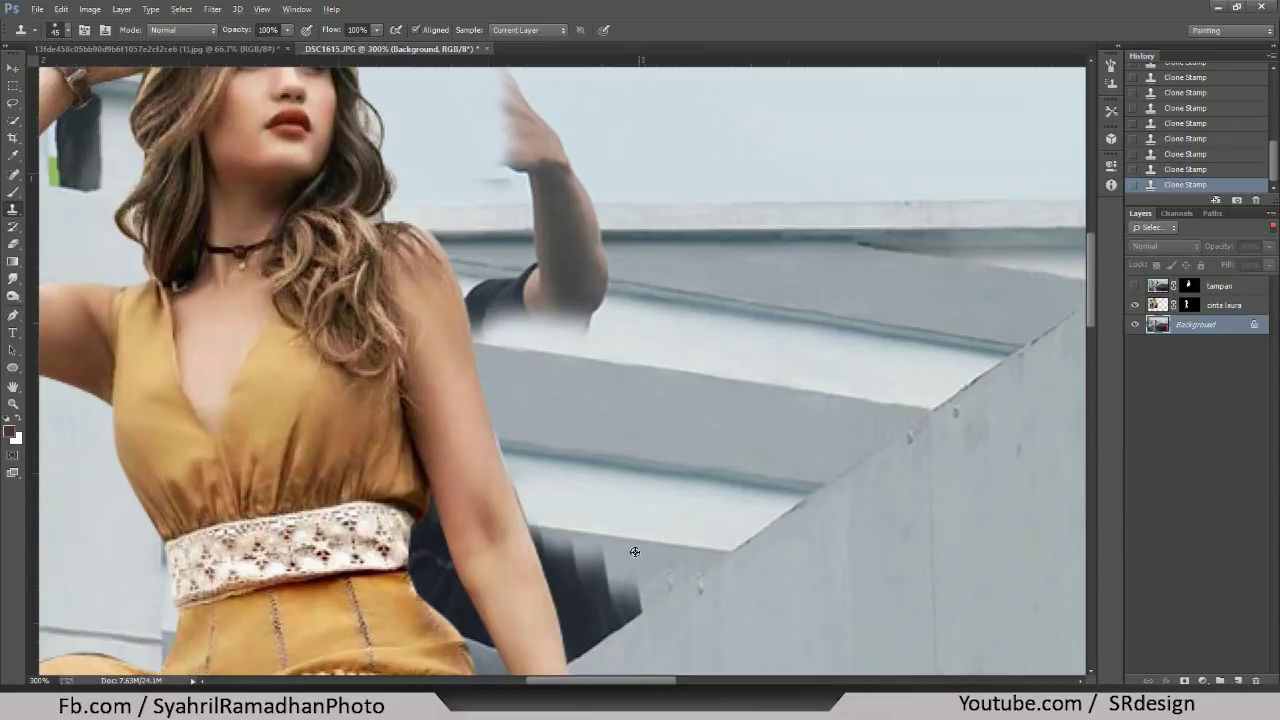
click(1135, 287)
- Paint wall and sky over his lower arm and hand, and rebuild the ledge corner
alt+click(645, 307)
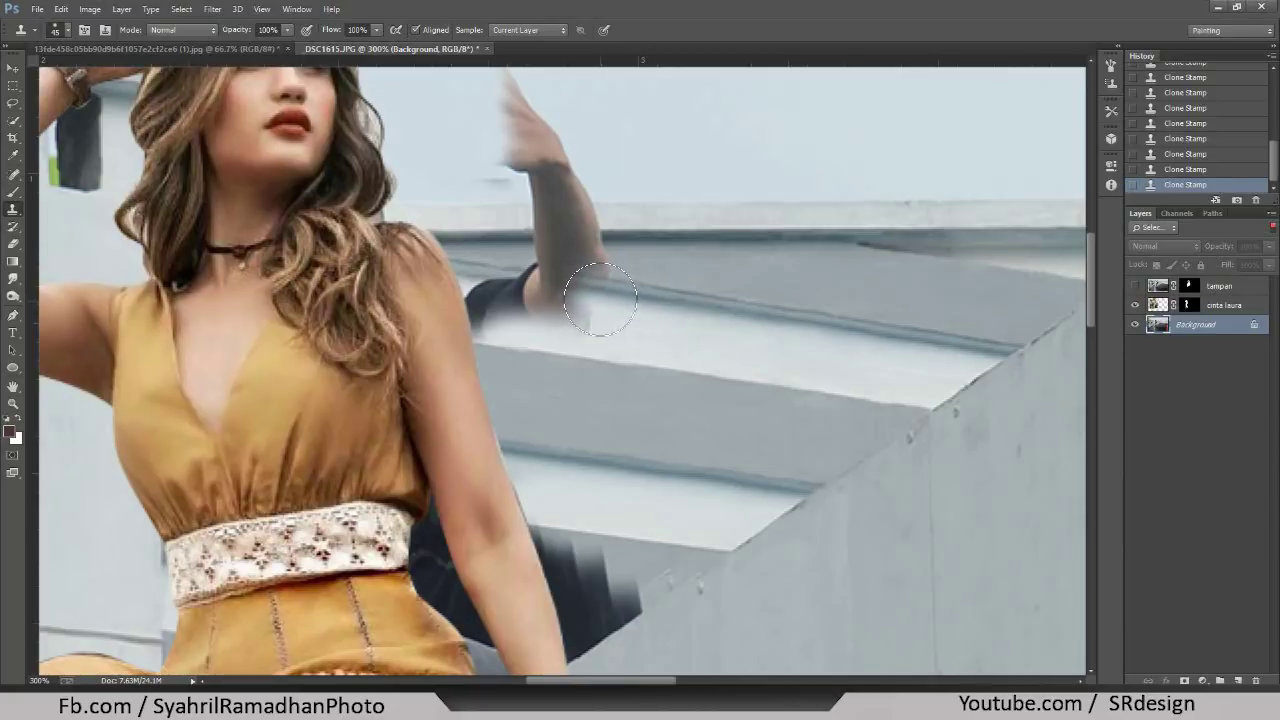
mouse_move(606, 306)
mouse_down()
mouse_move(540, 295)
mouse_move(594, 320)
mouse_move(522, 301)
mouse_move(537, 297)
mouse_move(471, 294)
mouse_move(491, 303)
mouse_up()
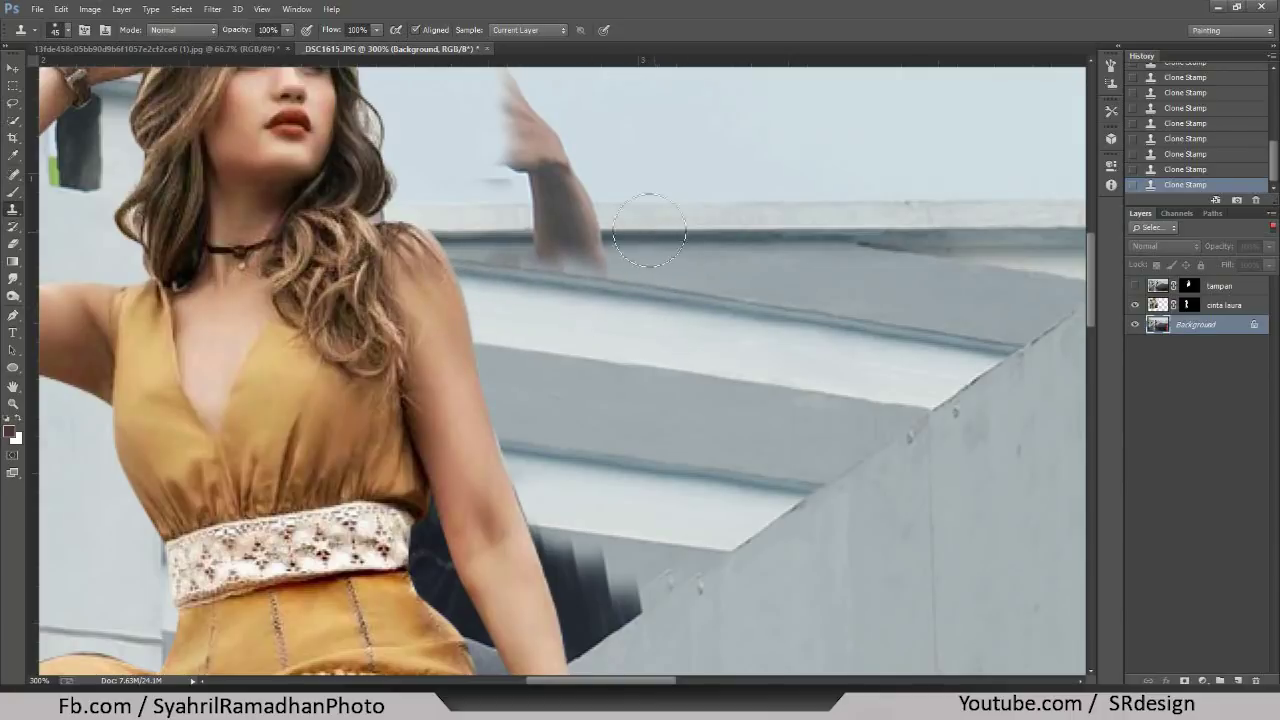
drag(649, 230, 586, 233)
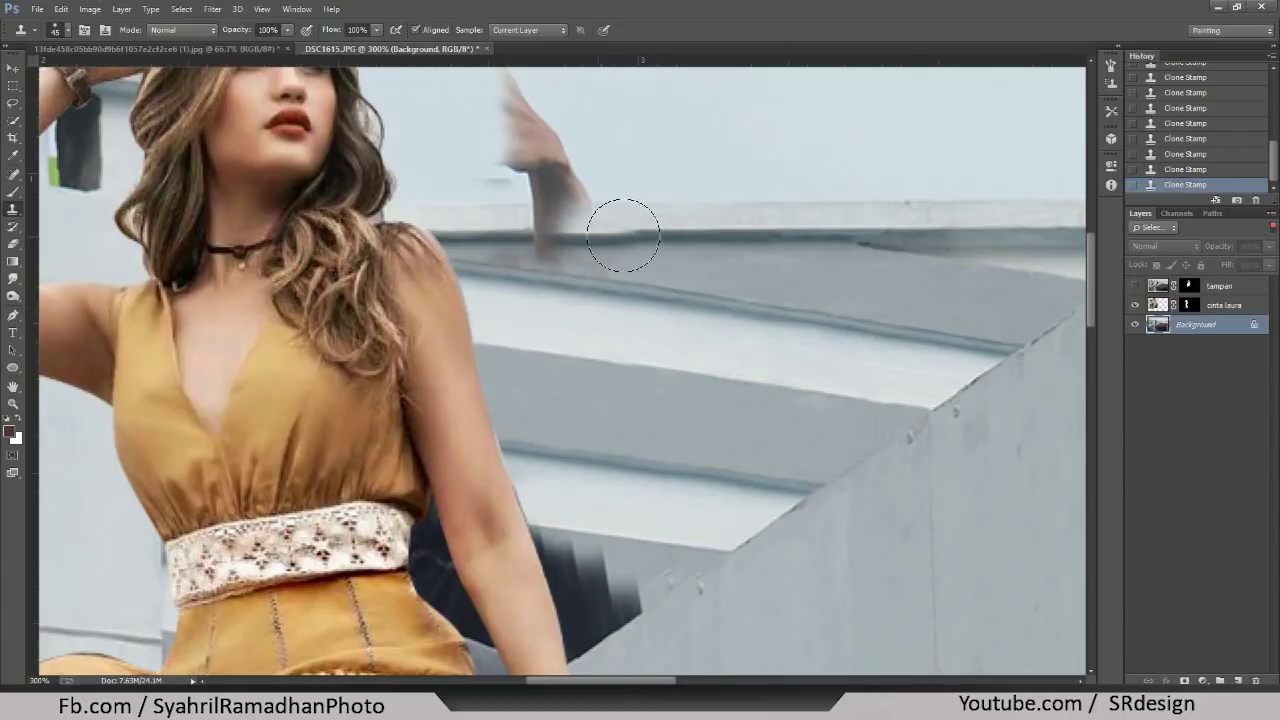
key(ctrl+z)
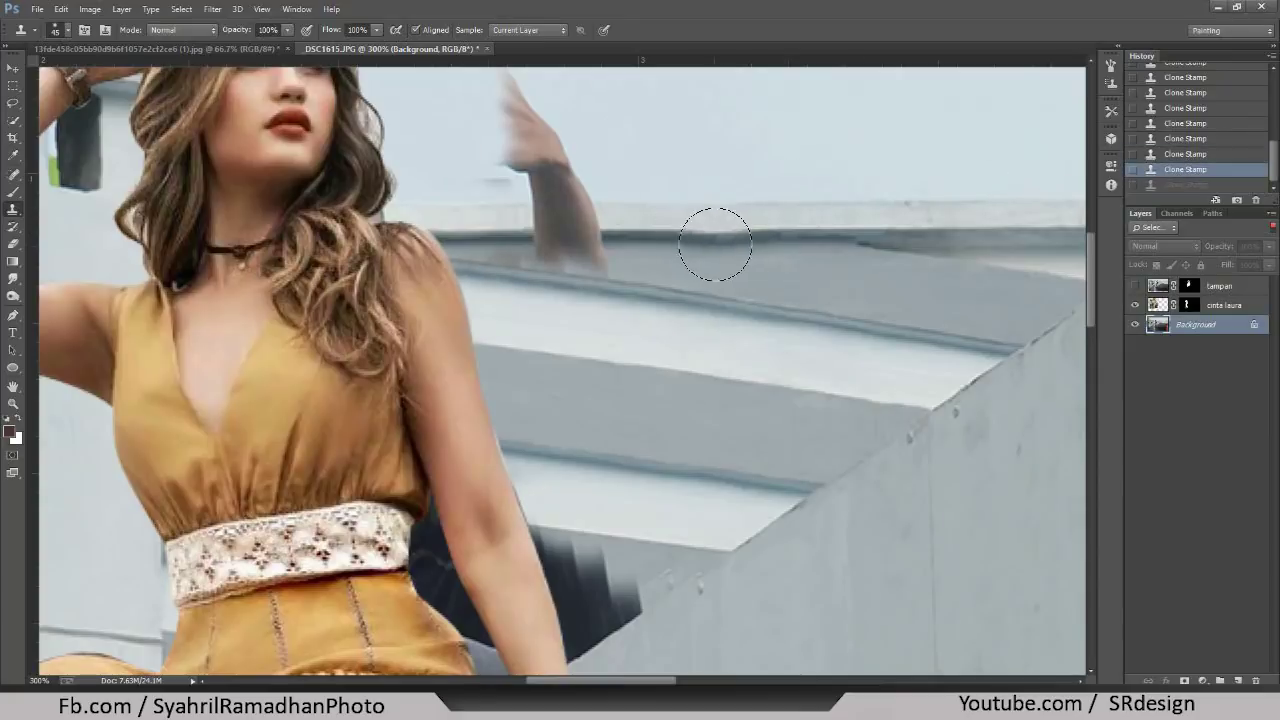
mouse_move(598, 238)
mouse_down()
mouse_move(571, 229)
mouse_move(573, 201)
mouse_move(546, 194)
mouse_move(543, 177)
mouse_move(543, 120)
mouse_move(582, 140)
mouse_up()
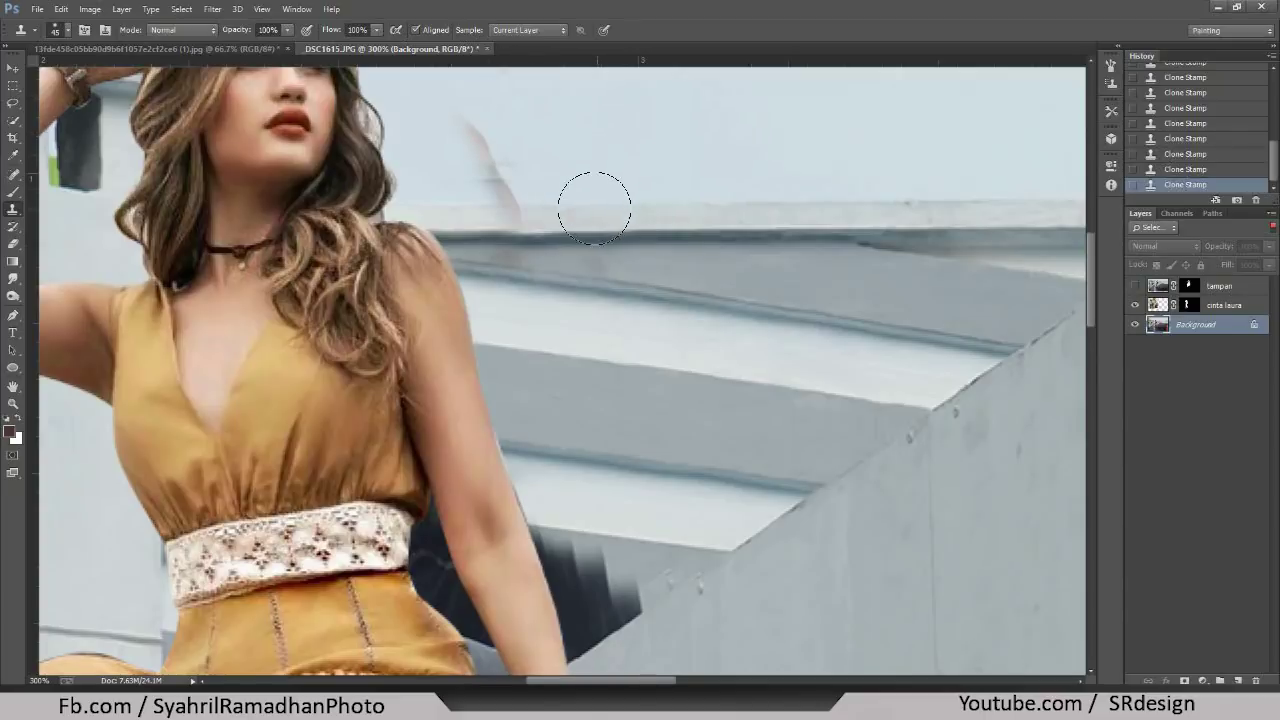
mouse_move(495, 135)
mouse_down()
mouse_move(480, 157)
mouse_move(509, 149)
mouse_move(490, 203)
mouse_move(504, 202)
mouse_move(497, 183)
mouse_up()
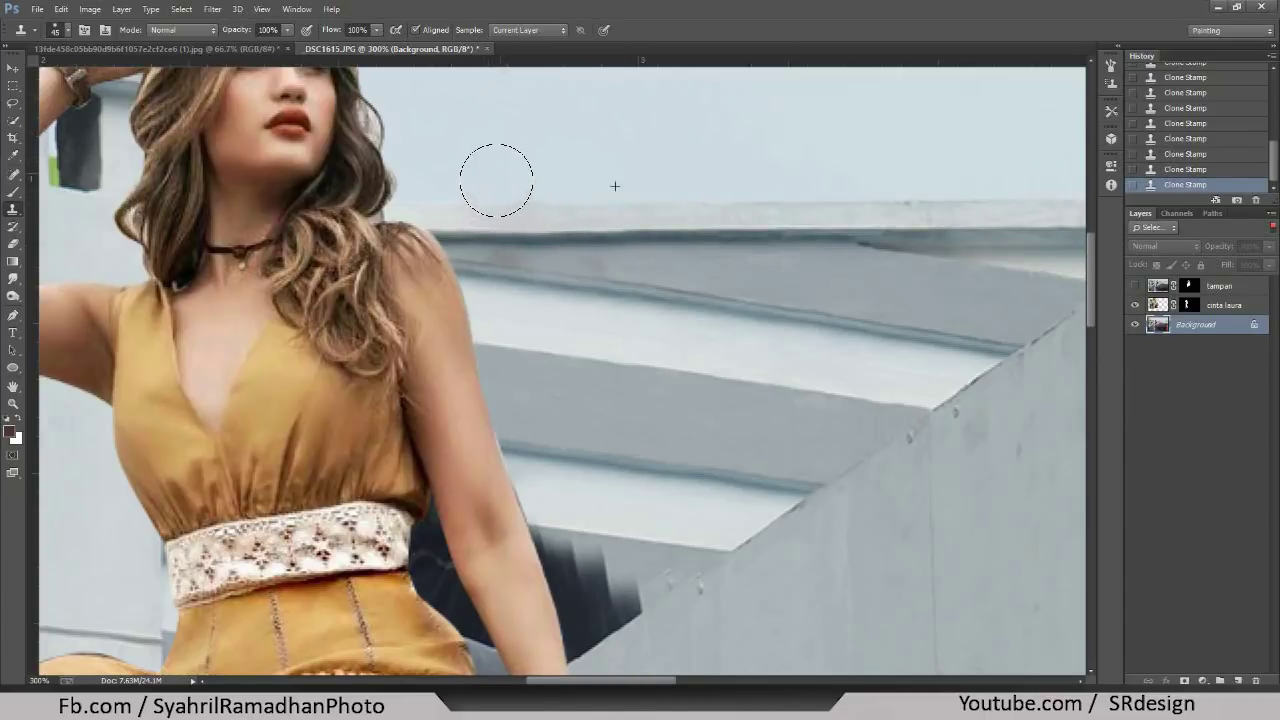
drag(608, 290, 581, 283)
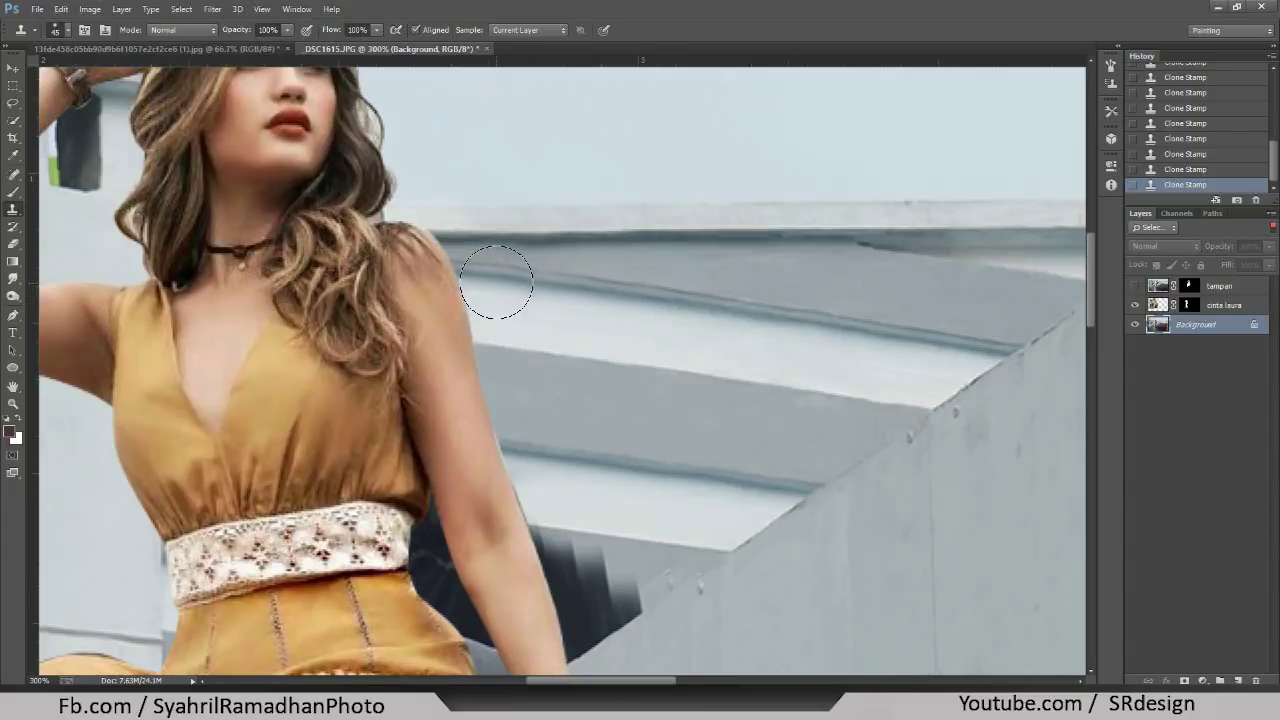
mouse_move(965, 383)
mouse_down()
mouse_move(1022, 366)
mouse_move(975, 378)
mouse_up()
click(1134, 286)
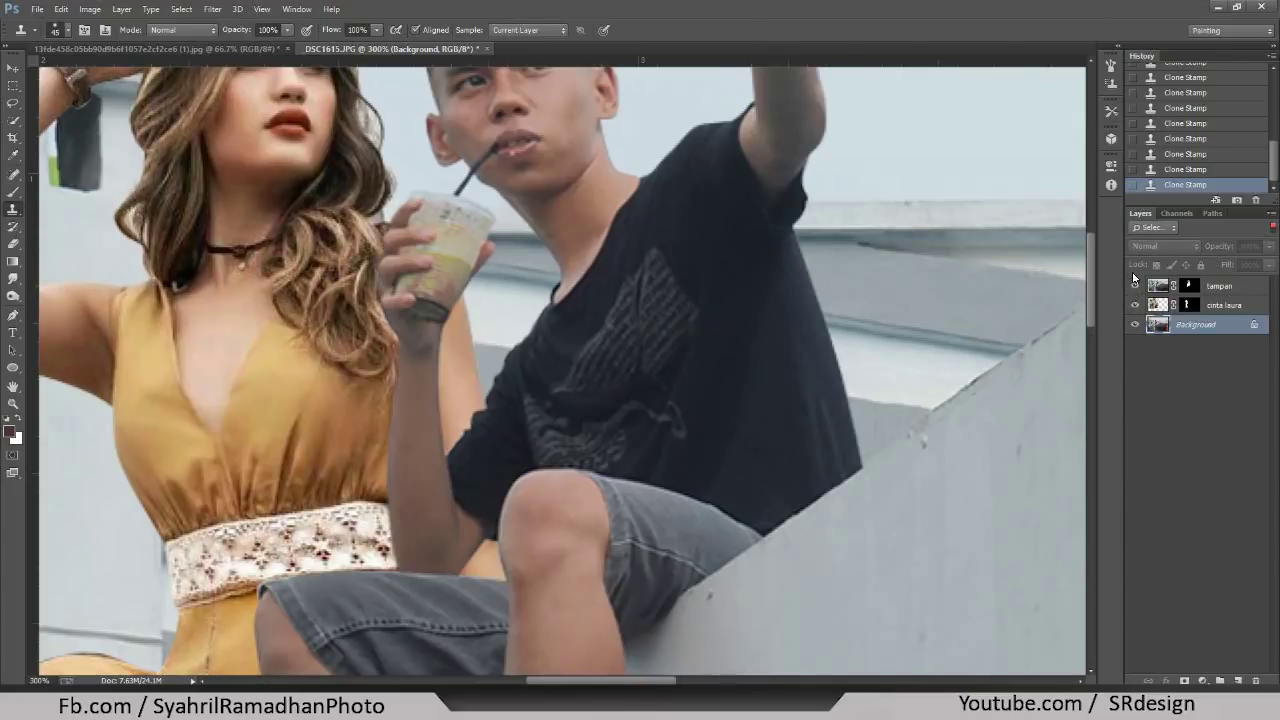
key(ctrl+1)
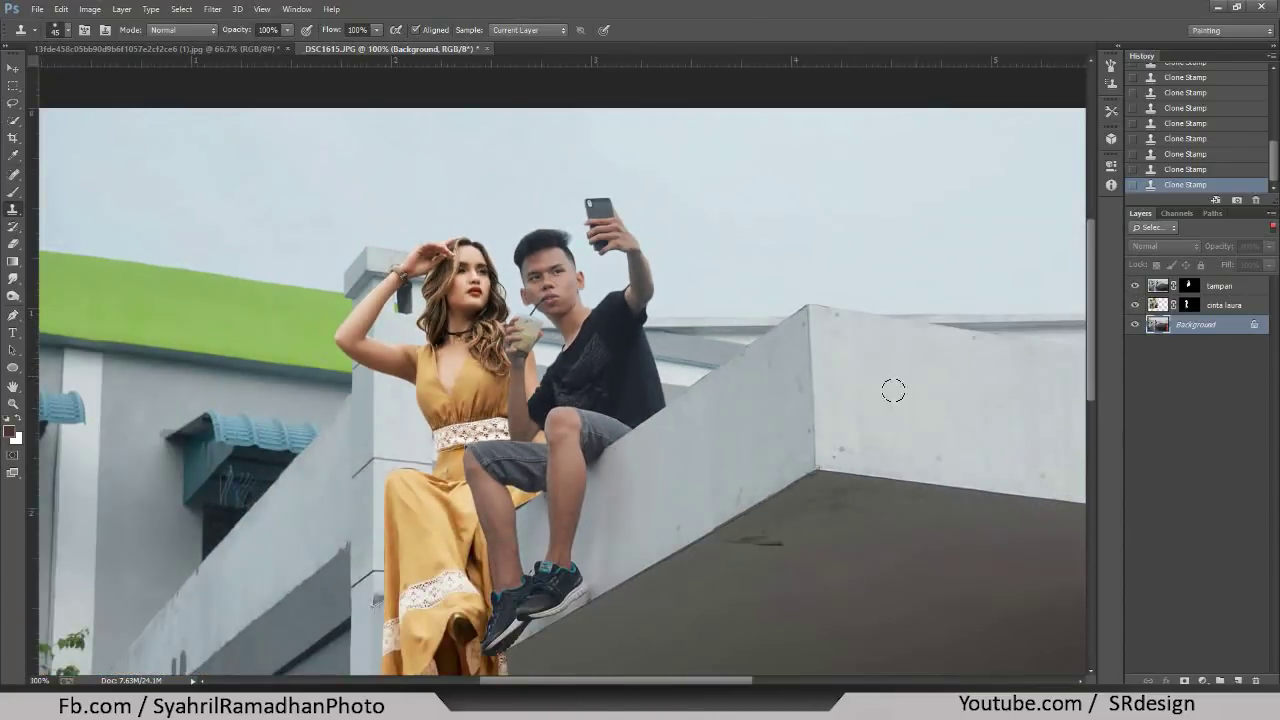
key(ctrl+plus)
click(1166, 305)
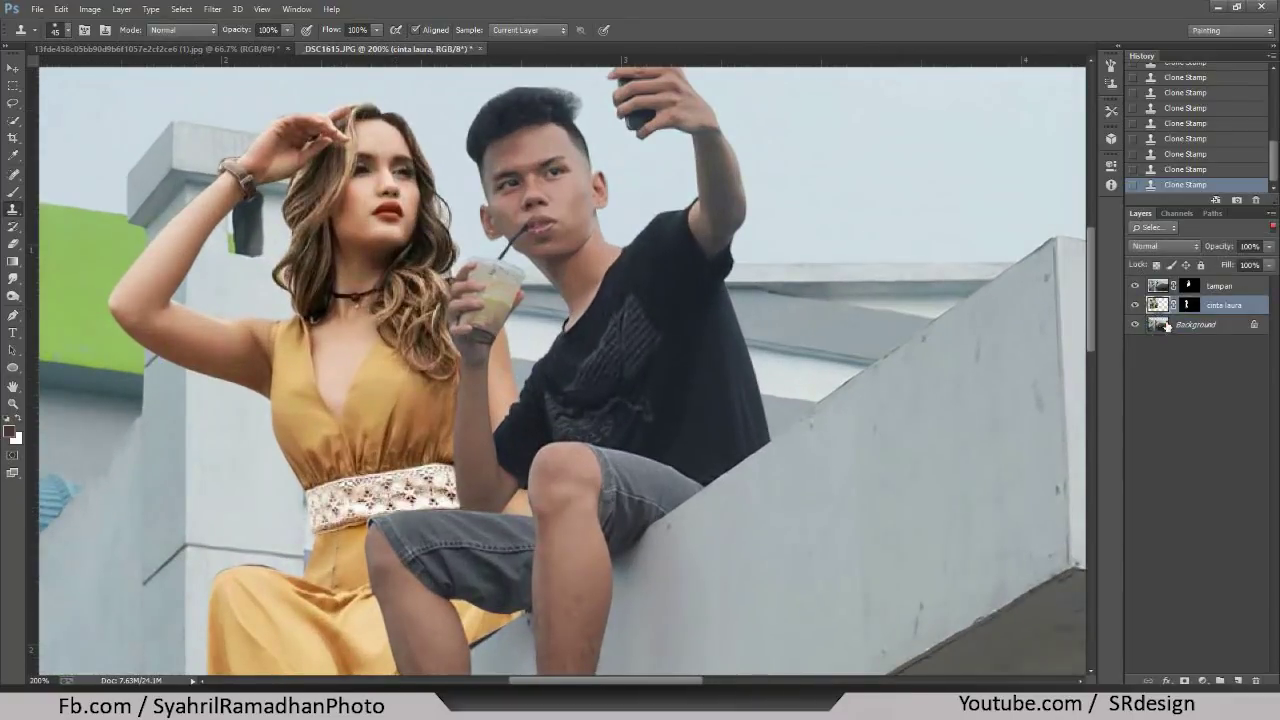
key(ctrl+1)
key(ctrl+plus)
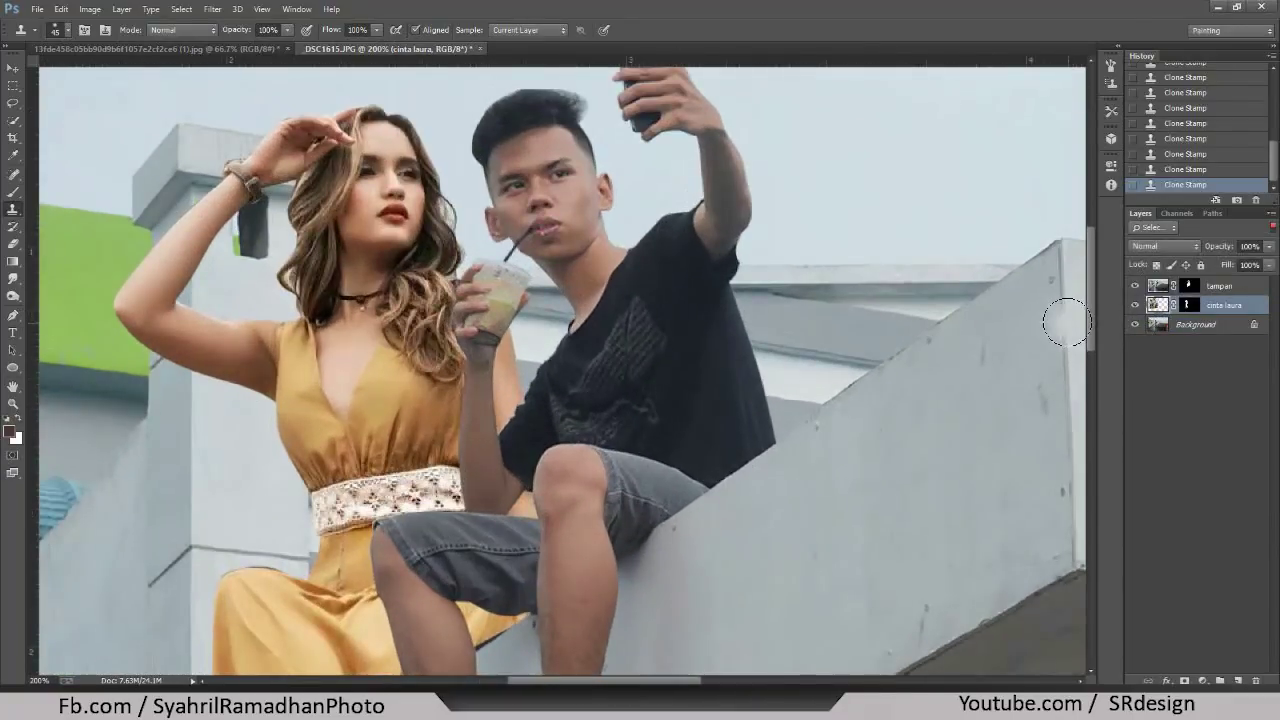
key(ctrl+1)
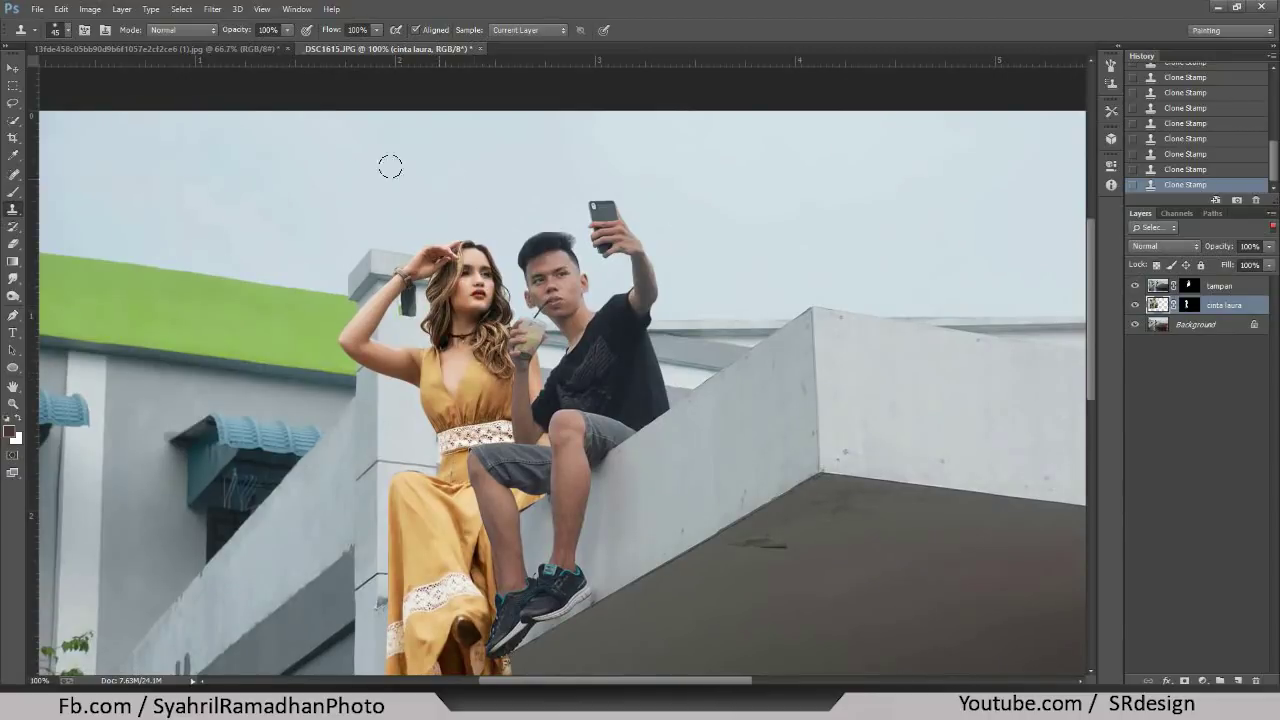
click(61, 9)
click(40, 37)
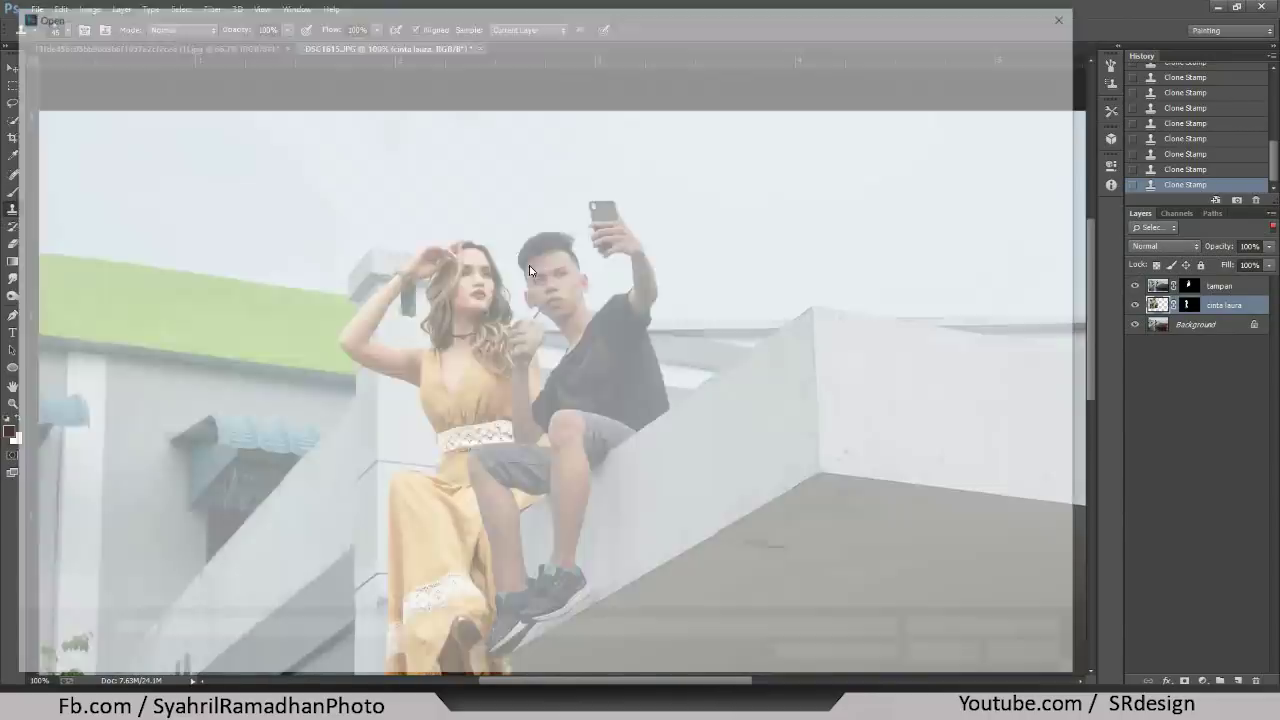
click(753, 283)
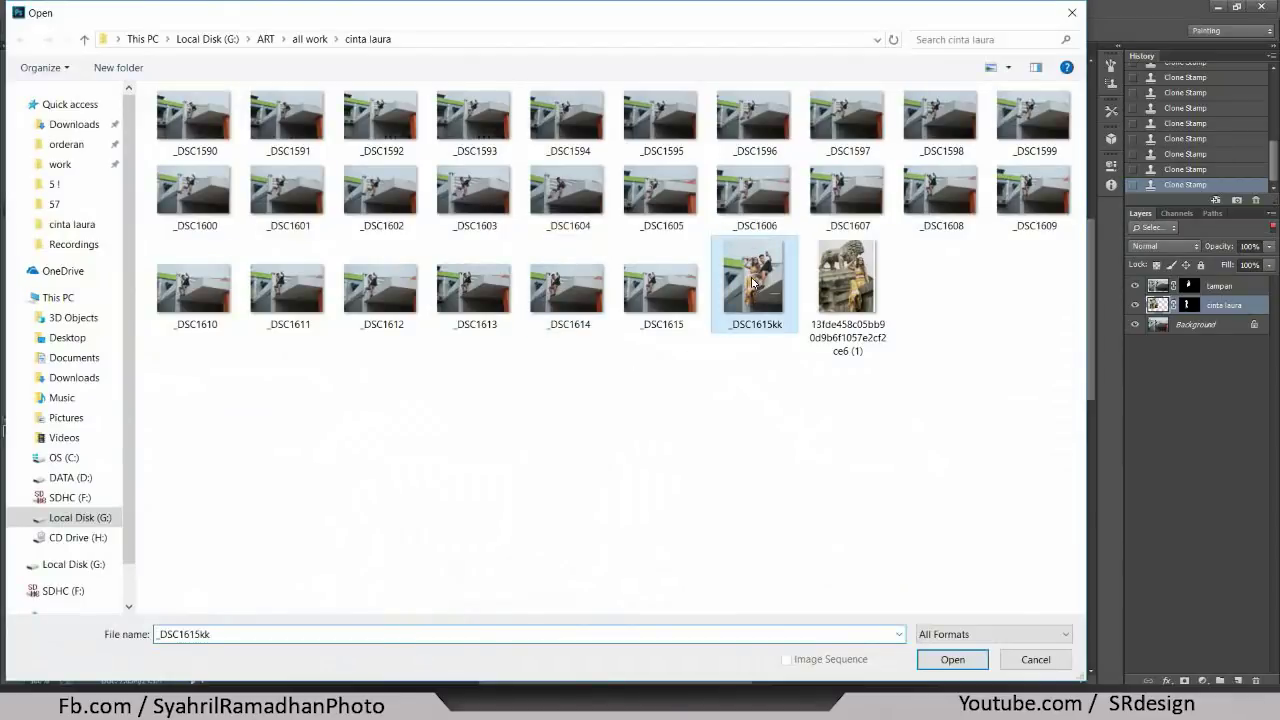
click(1040, 657)
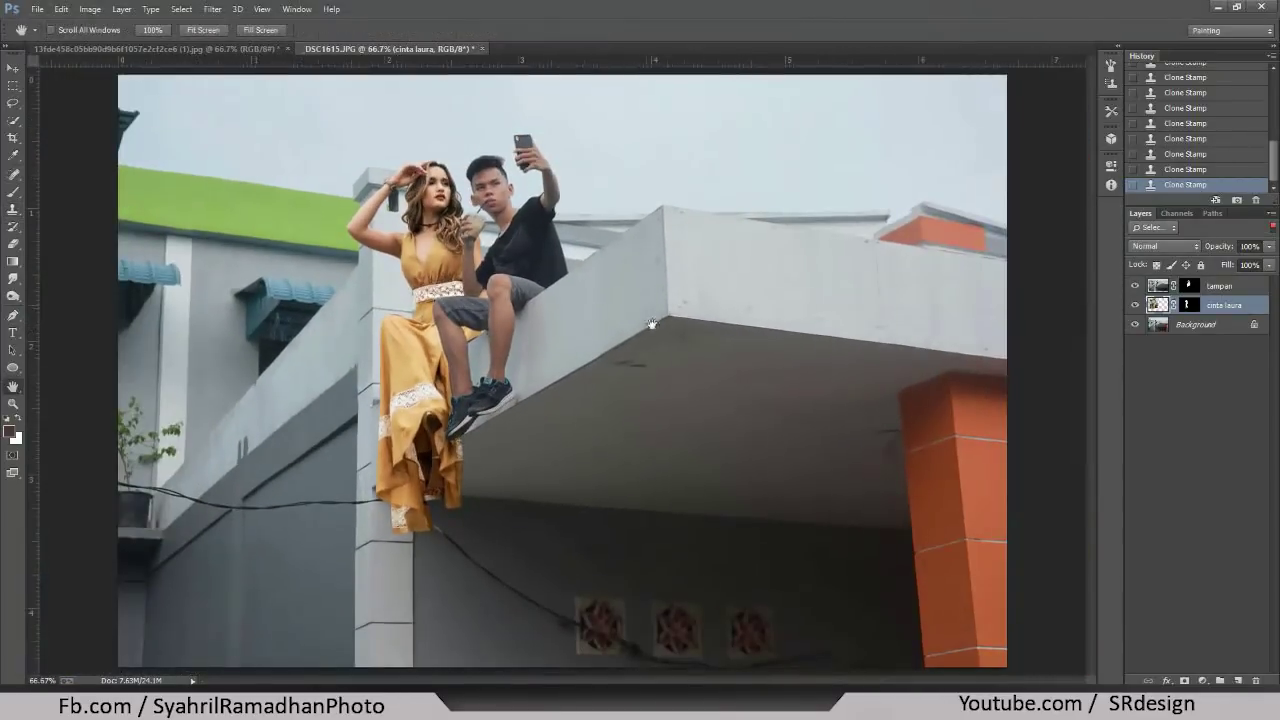
- Free-transform cinta laura with linked width and height, scaling the woman to about 94%
click(703, 364)
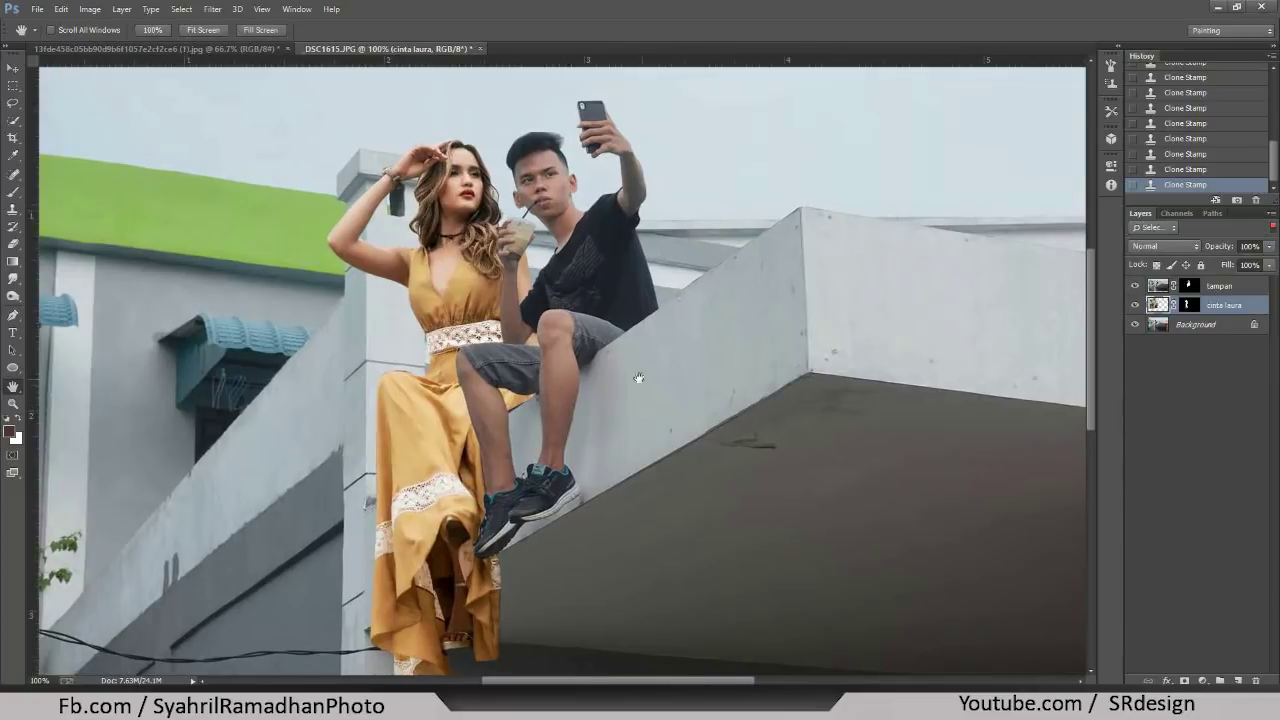
key(ctrl+t)
key(ctrl+minus)
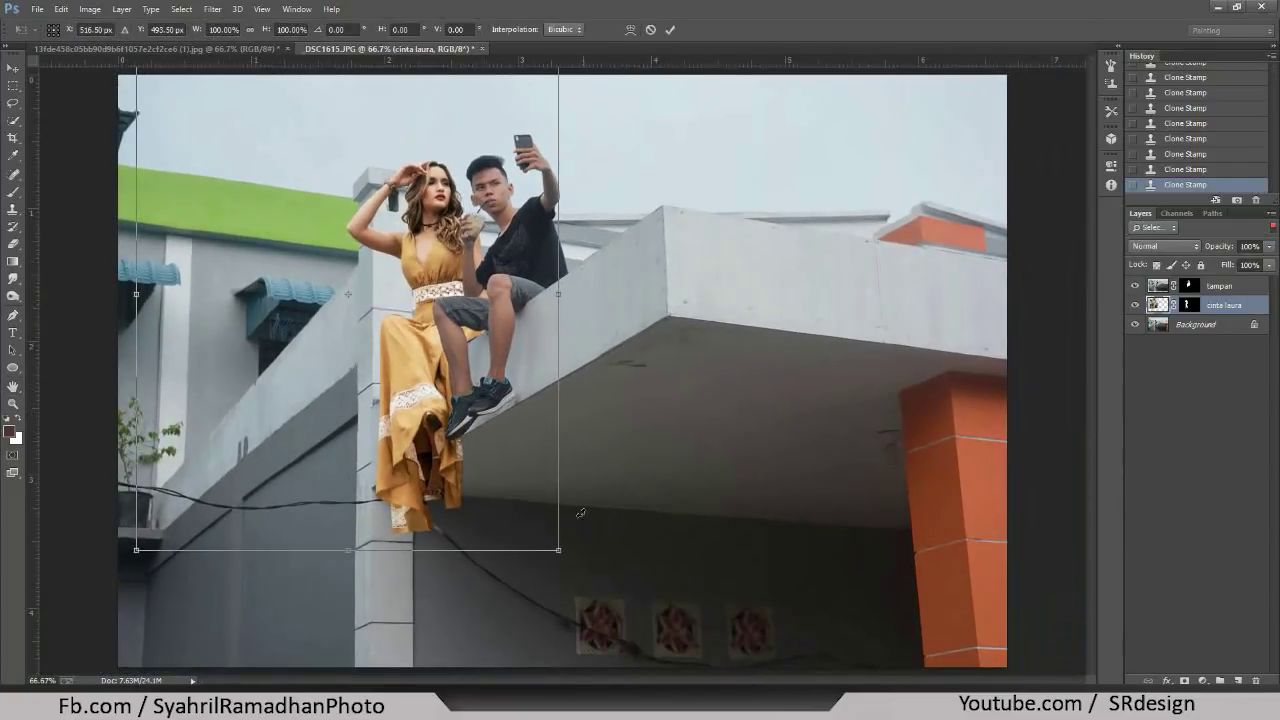
mouse_move(556, 550)
mouse_down()
mouse_move(520, 502)
mouse_move(550, 500)
mouse_up()
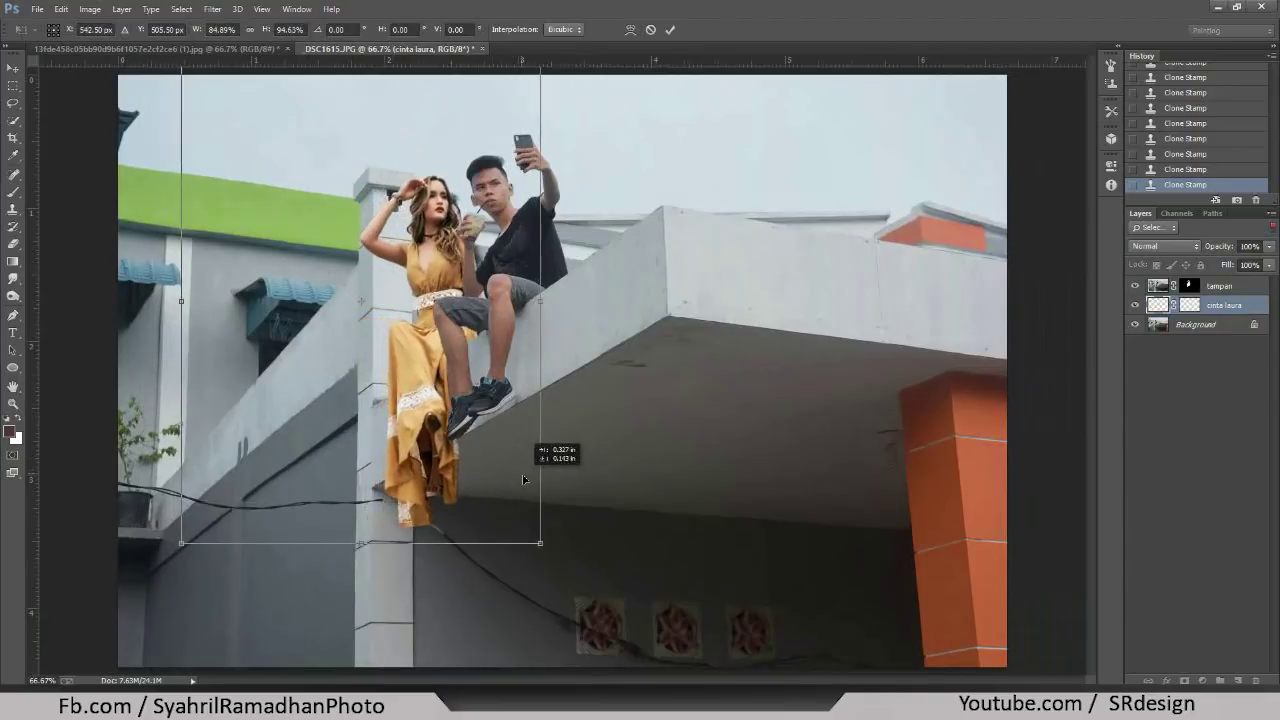
key(ctrl+plus)
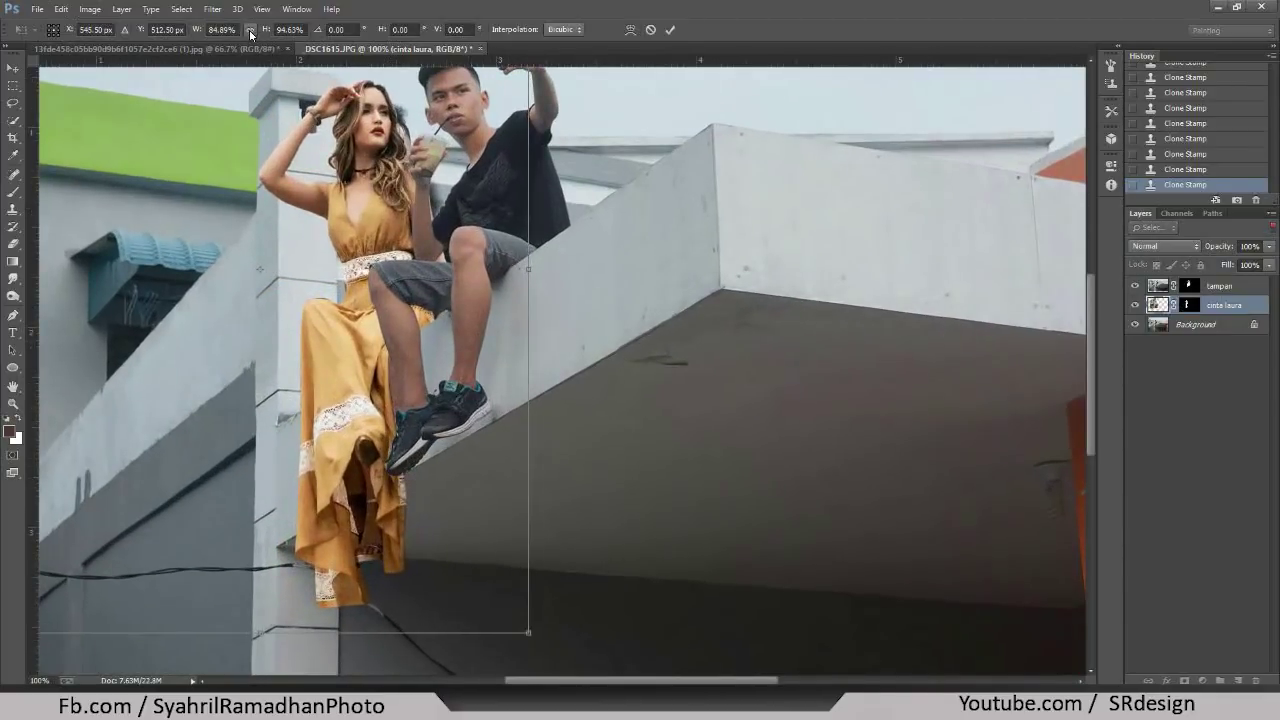
click(250, 29)
key(ctrl+minus)
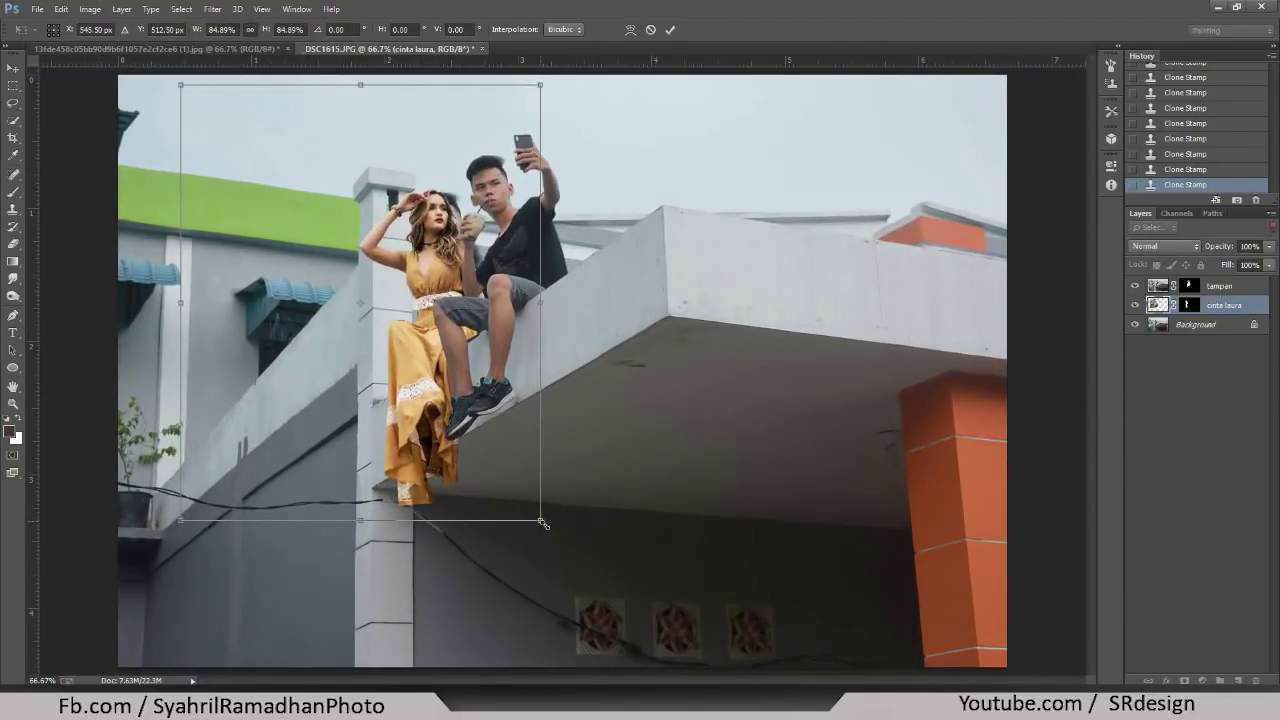
drag(541, 522, 516, 501)
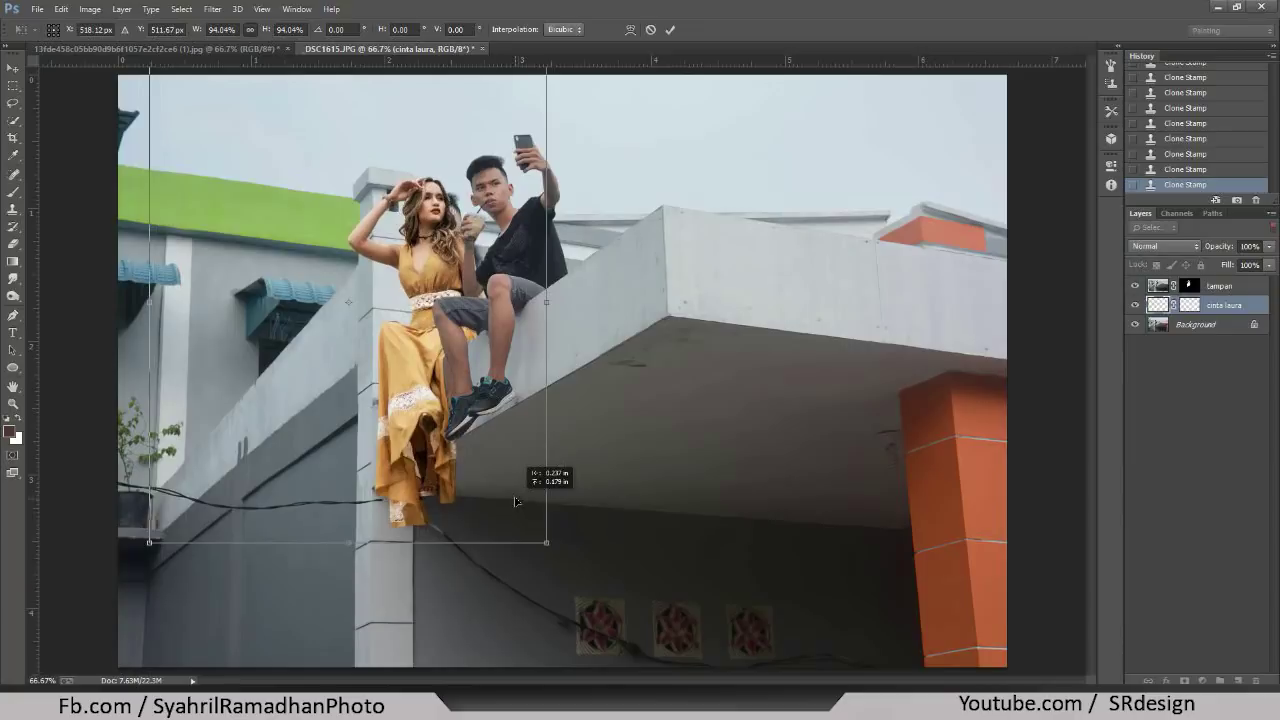
- Fine-tune her position beside the man, settle on about 92.9% scale, and commit
mouse_move(506, 449)
mouse_down()
mouse_move(522, 451)
mouse_move(508, 449)
mouse_up()
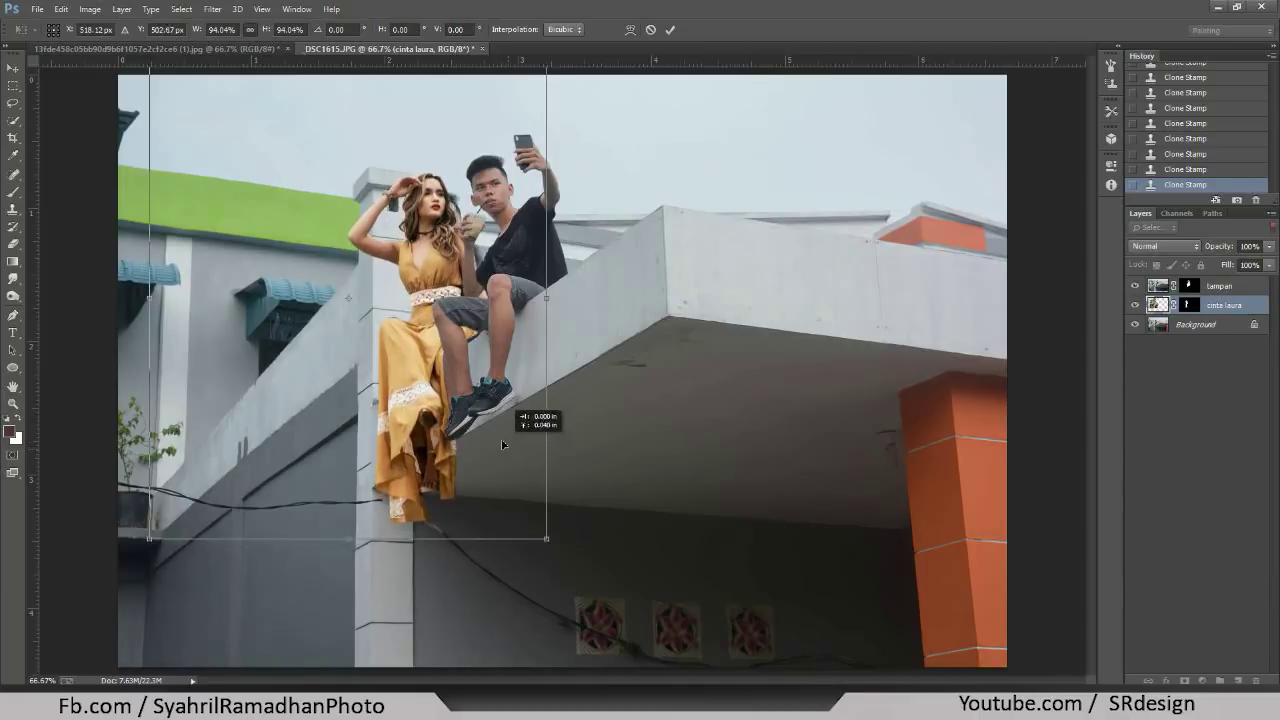
mouse_move(508, 449)
mouse_down()
mouse_move(478, 453)
mouse_move(502, 452)
mouse_up()
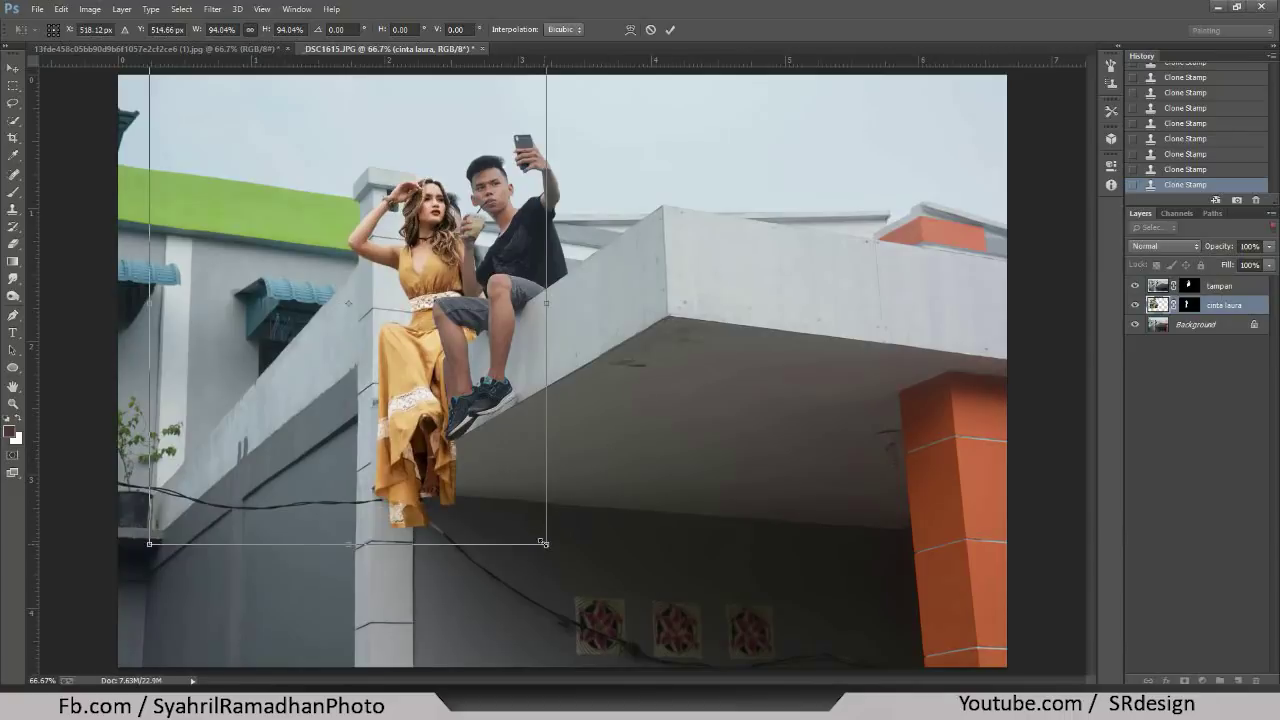
mouse_move(546, 545)
mouse_down()
mouse_move(560, 560)
mouse_move(513, 518)
mouse_move(581, 502)
mouse_move(508, 525)
mouse_move(526, 518)
mouse_up()
drag(519, 517, 515, 516)
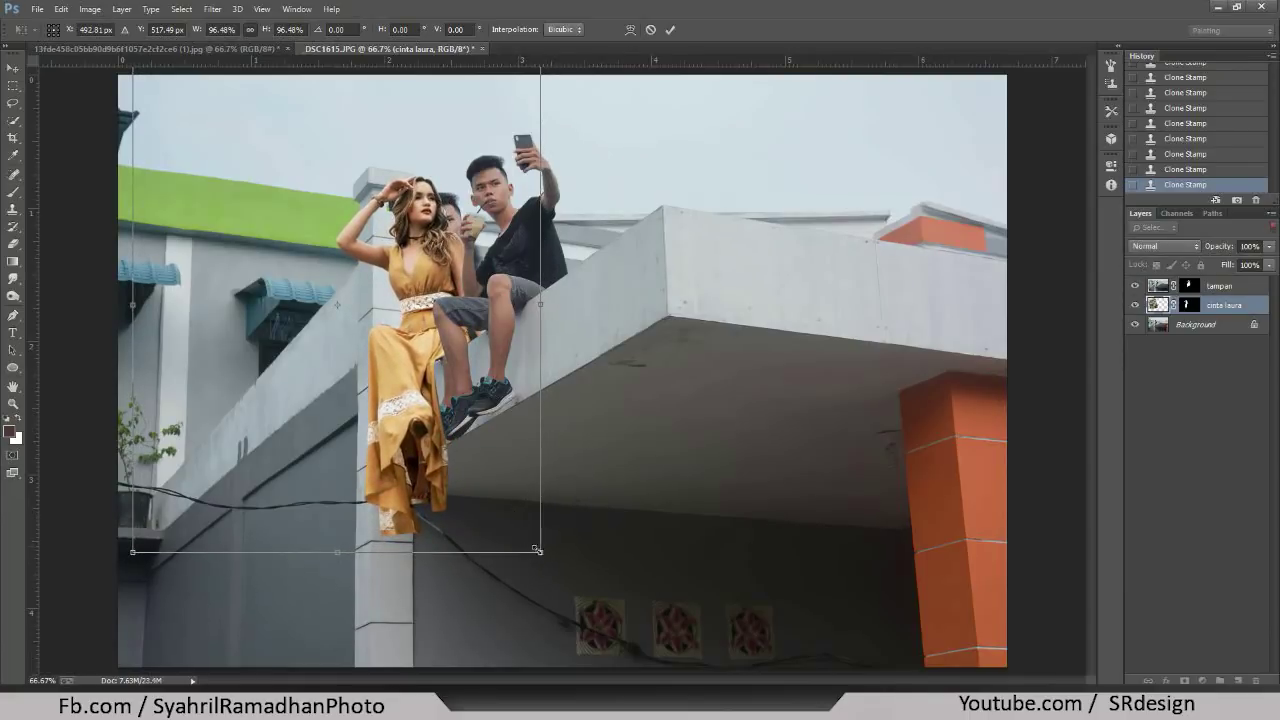
drag(538, 550, 508, 521)
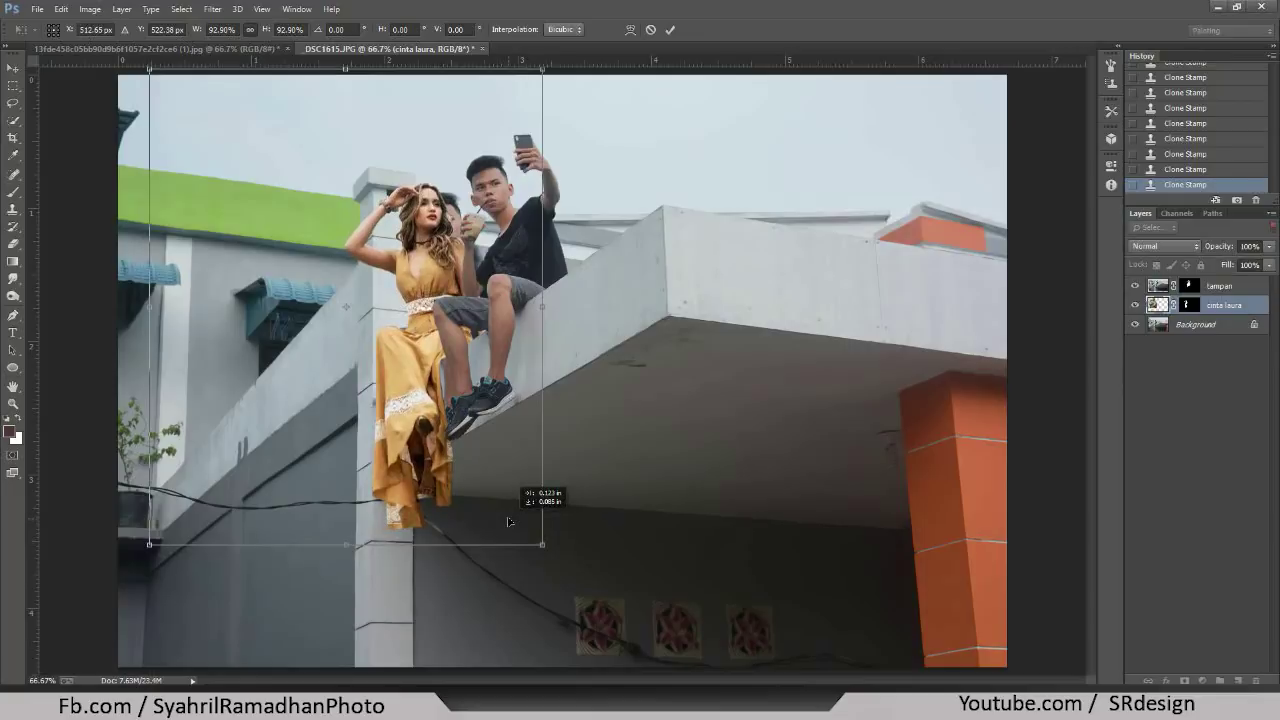
key(Return)
key(ctrl+plus)
key(ctrl+plus)
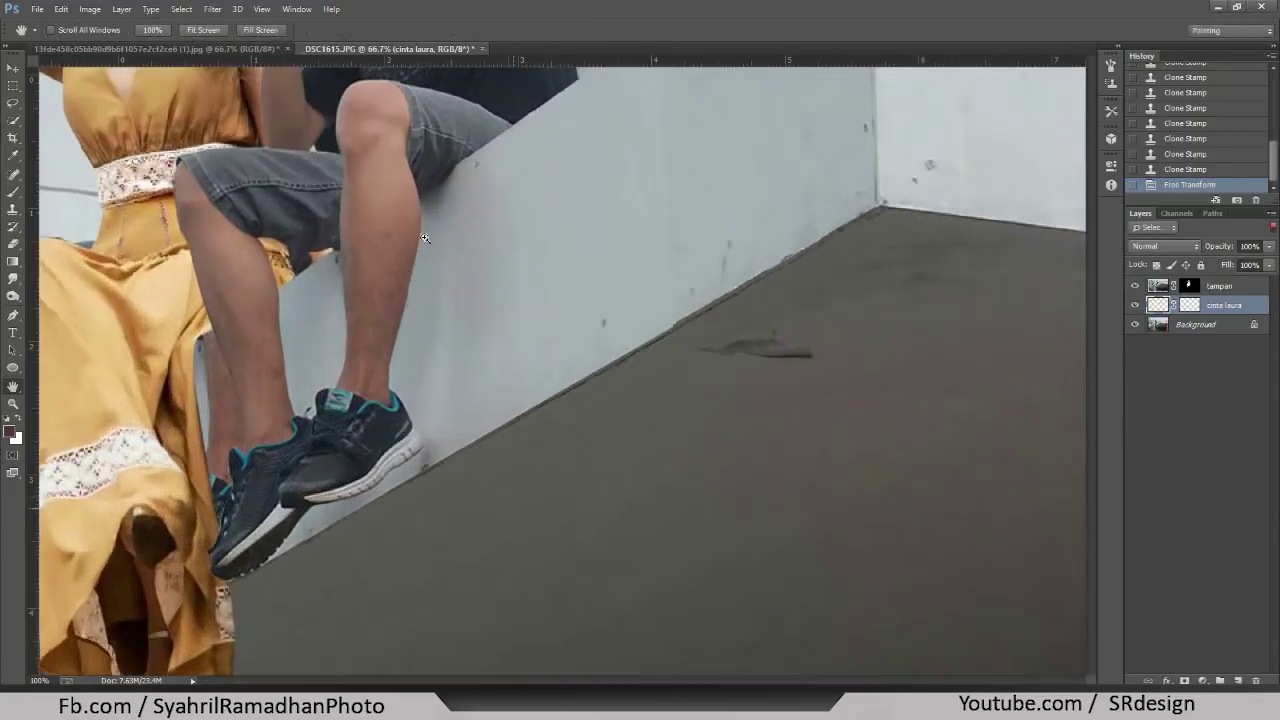
mouse_move(473, 372)
mouse_down()
mouse_move(613, 425)
mouse_move(666, 504)
mouse_up()
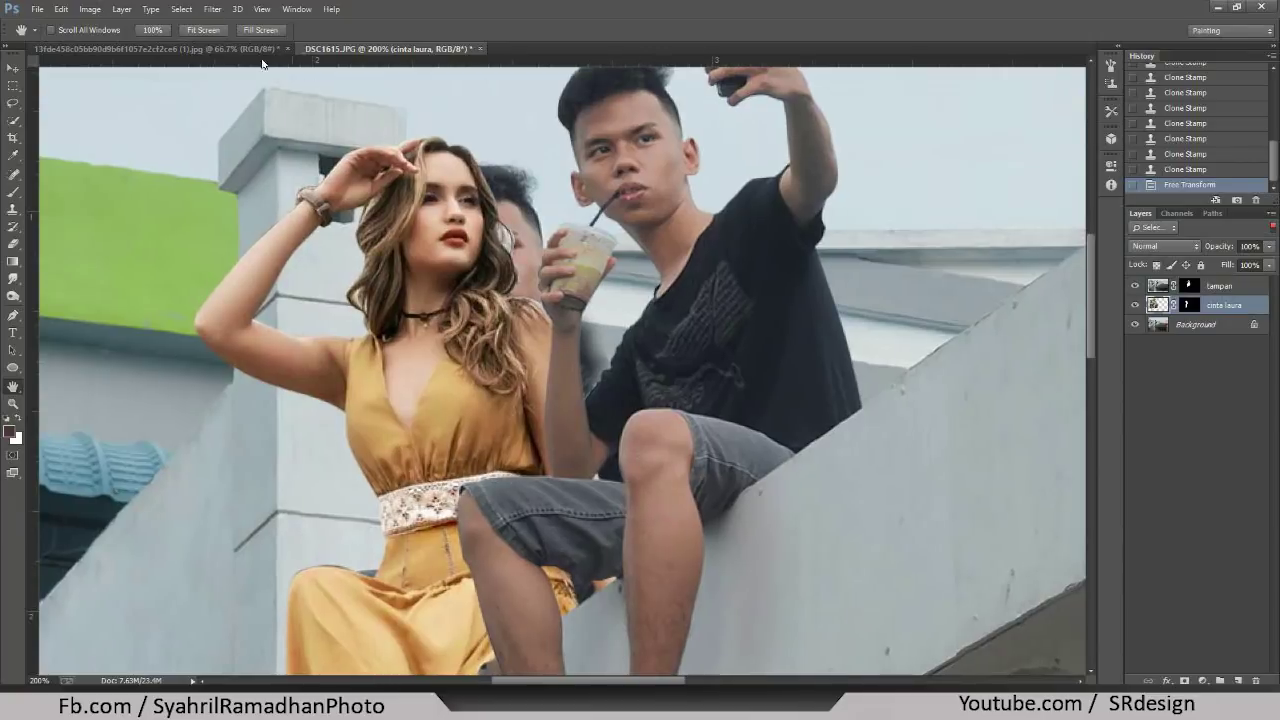
click(36, 9)
click(42, 37)
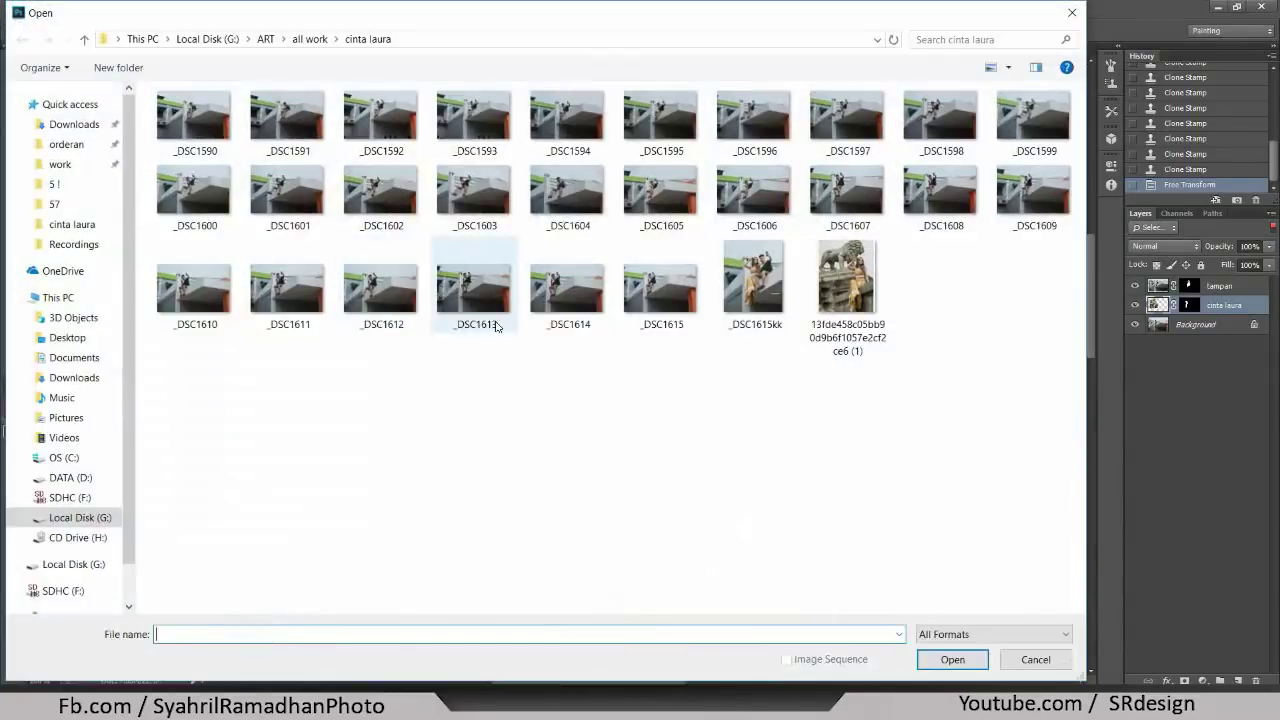
click(1008, 67)
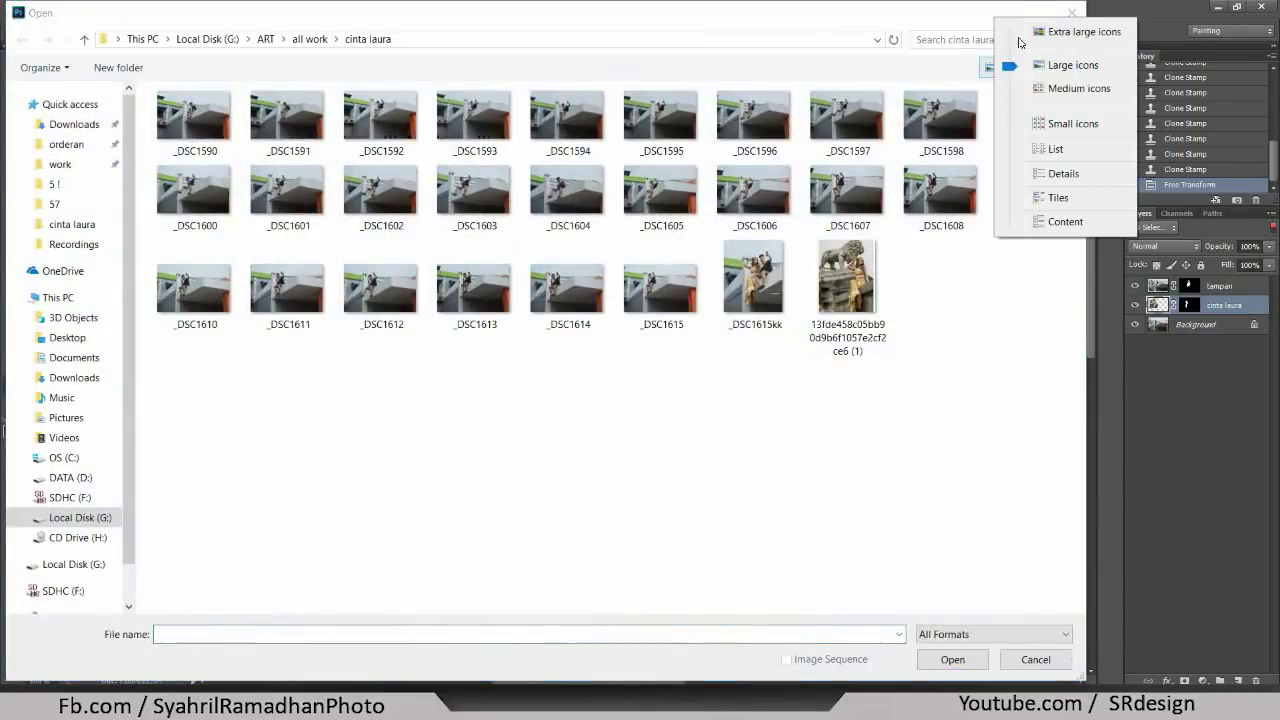
click(1035, 30)
scroll(497, 527, down, 3)
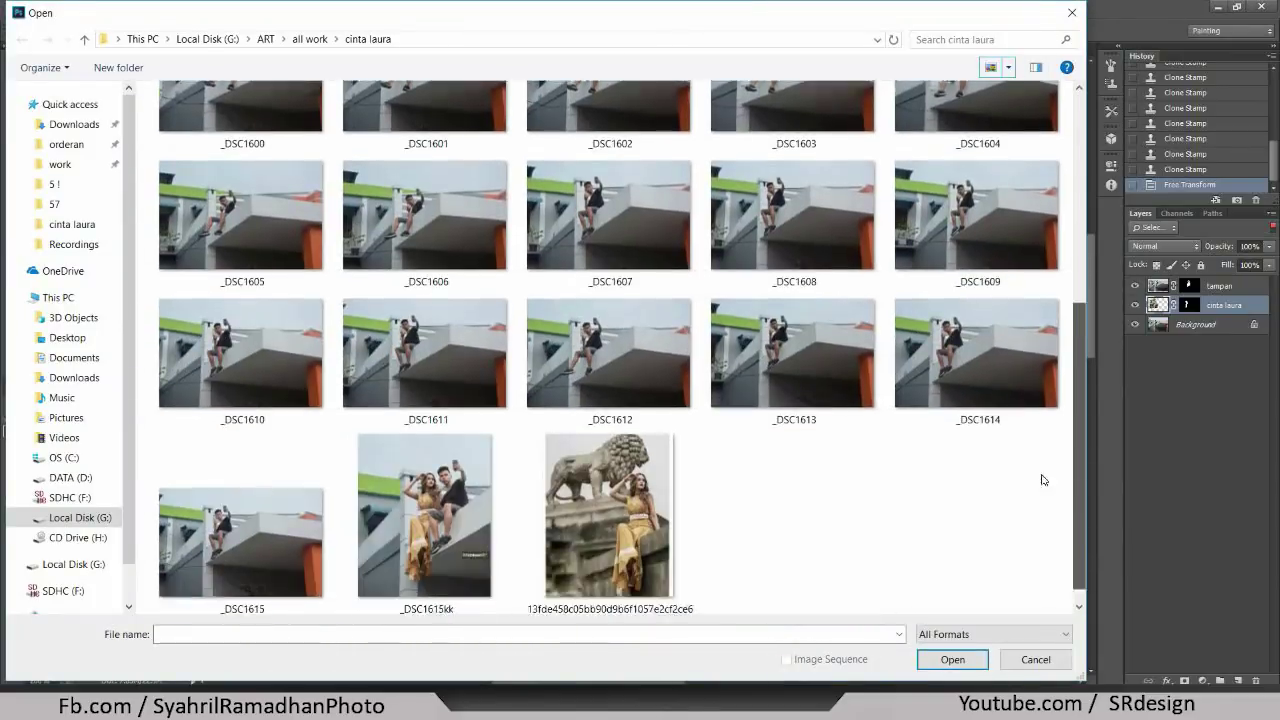
click(497, 527)
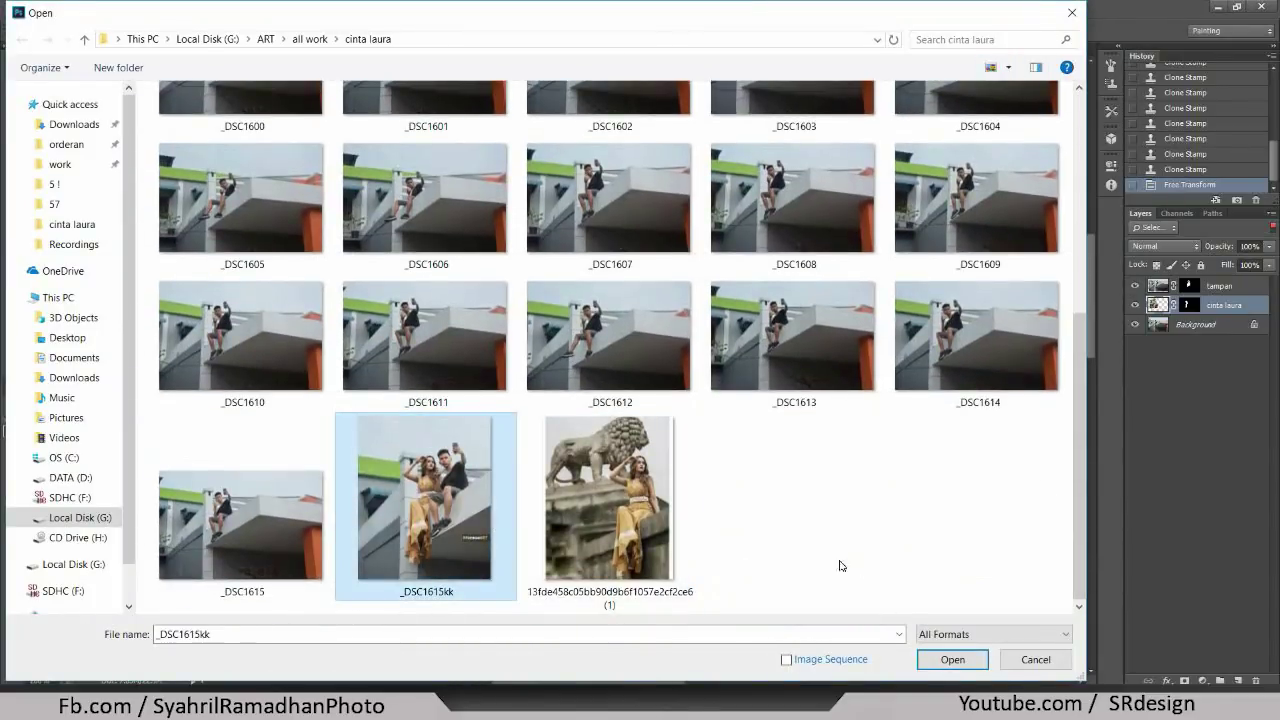
click(1014, 668)
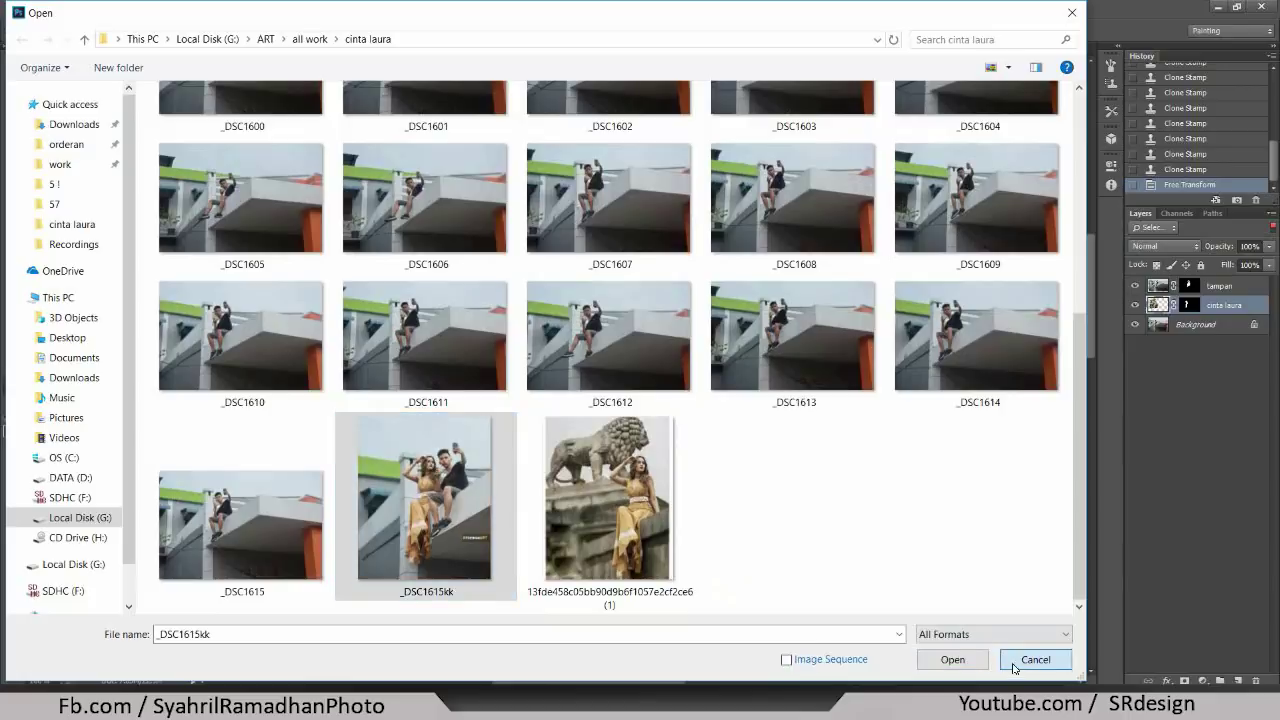
key(v)
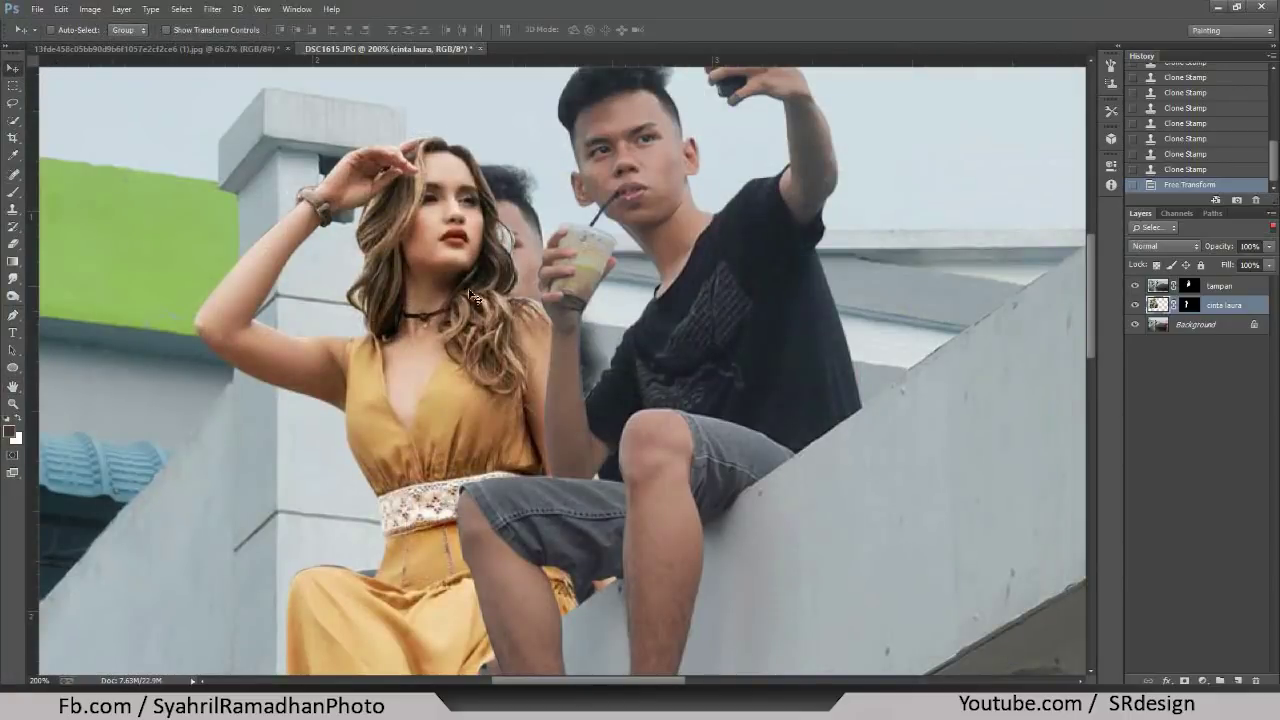
- Nudge the woman up and right toward the man, then zoom to 200% on the couple
drag(470, 295, 490, 273)
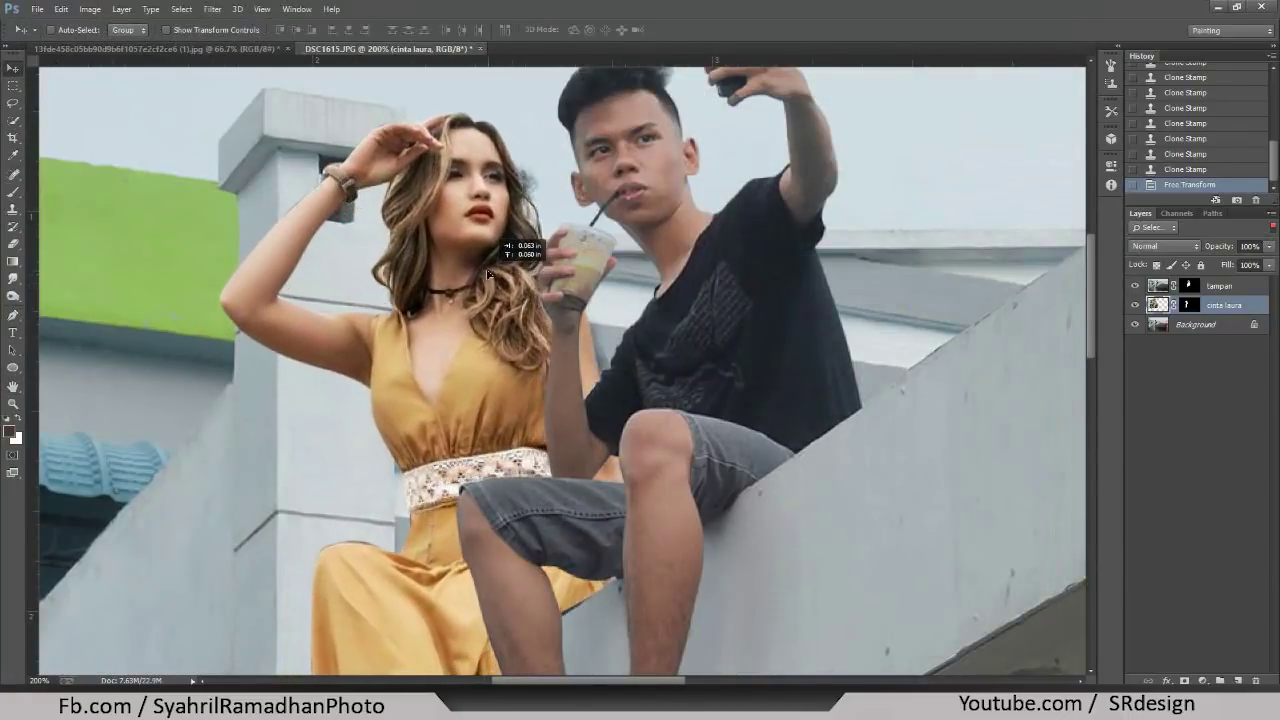
drag(490, 273, 493, 268)
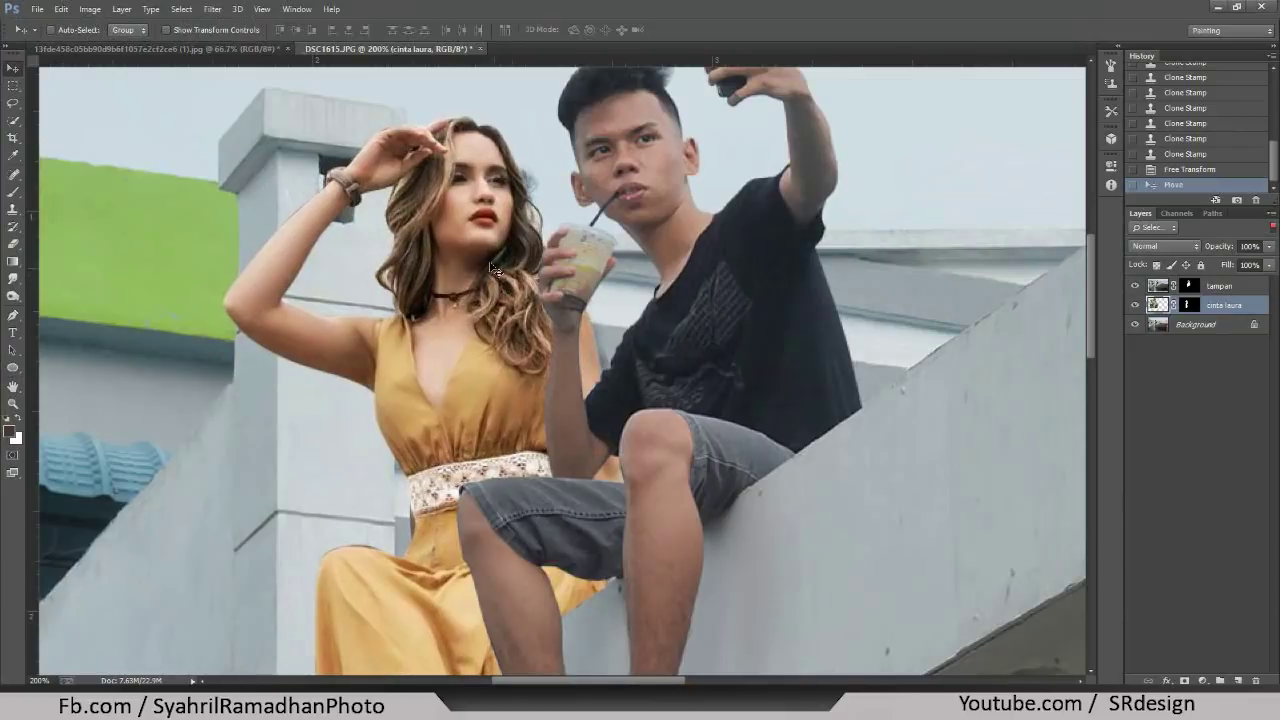
key(ctrl+minus)
key(ctrl+minus)
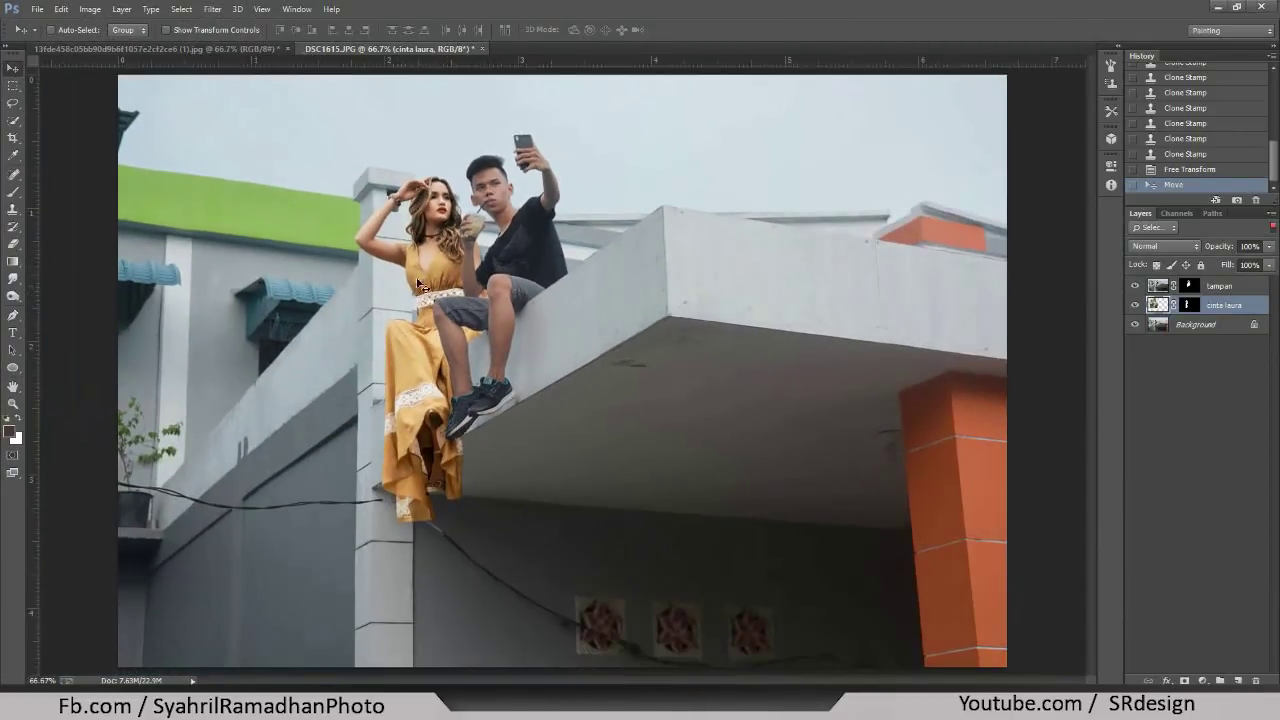
key(ctrl+plus)
drag(467, 211, 537, 250)
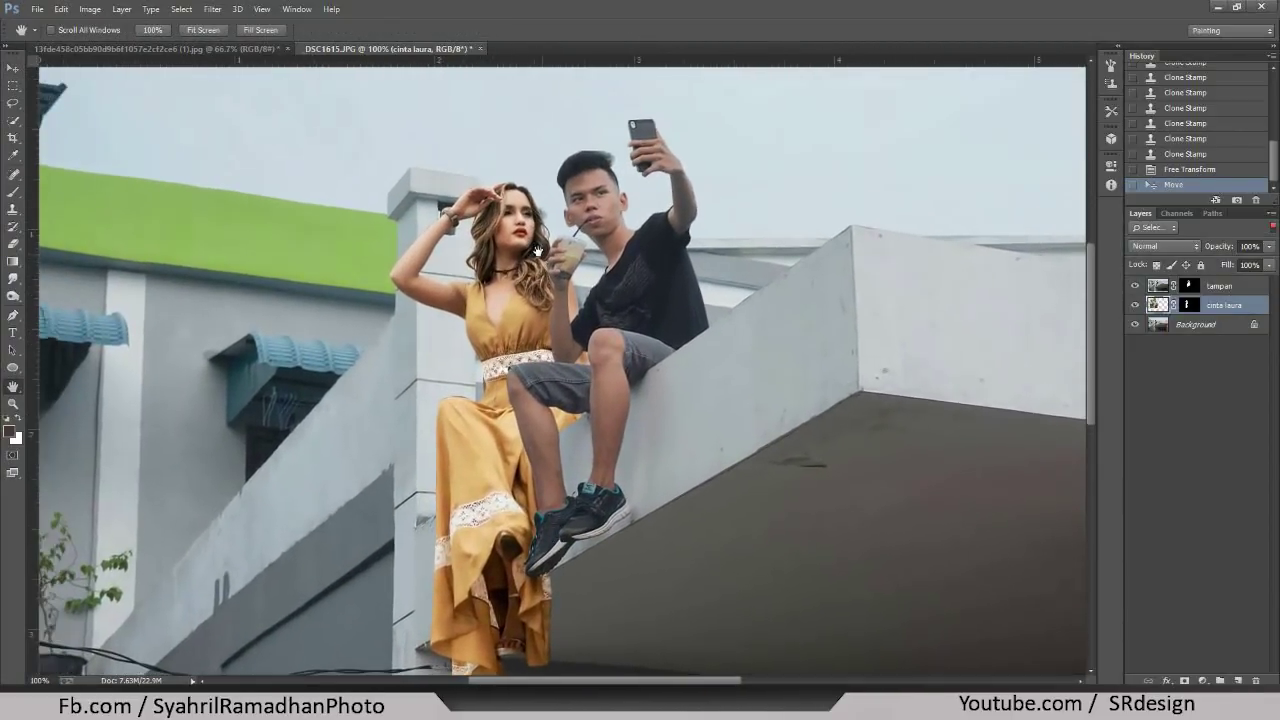
key(ctrl+plus)
- On the Background layer, clone out the crease on the man's leg above his shoe
drag(766, 276, 796, 329)
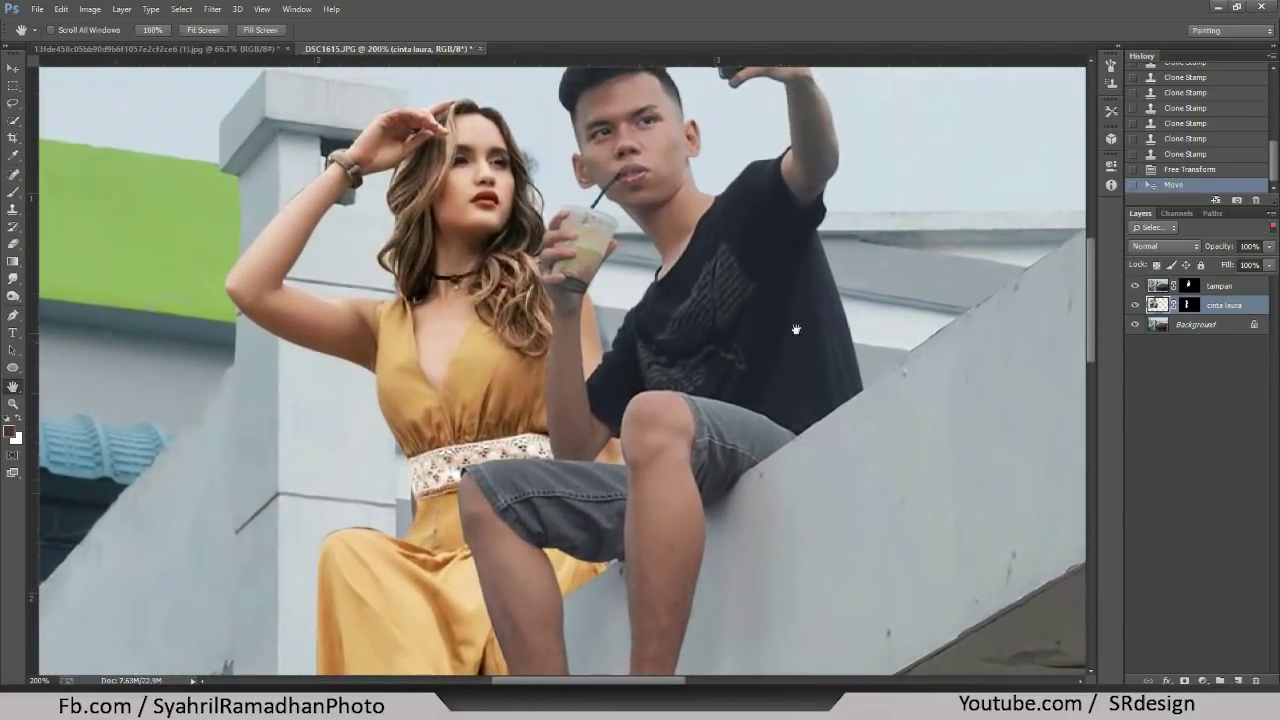
mouse_move(677, 339)
mouse_down()
mouse_move(677, 394)
mouse_move(790, 256)
mouse_move(816, 188)
mouse_up()
key(ctrl+plus)
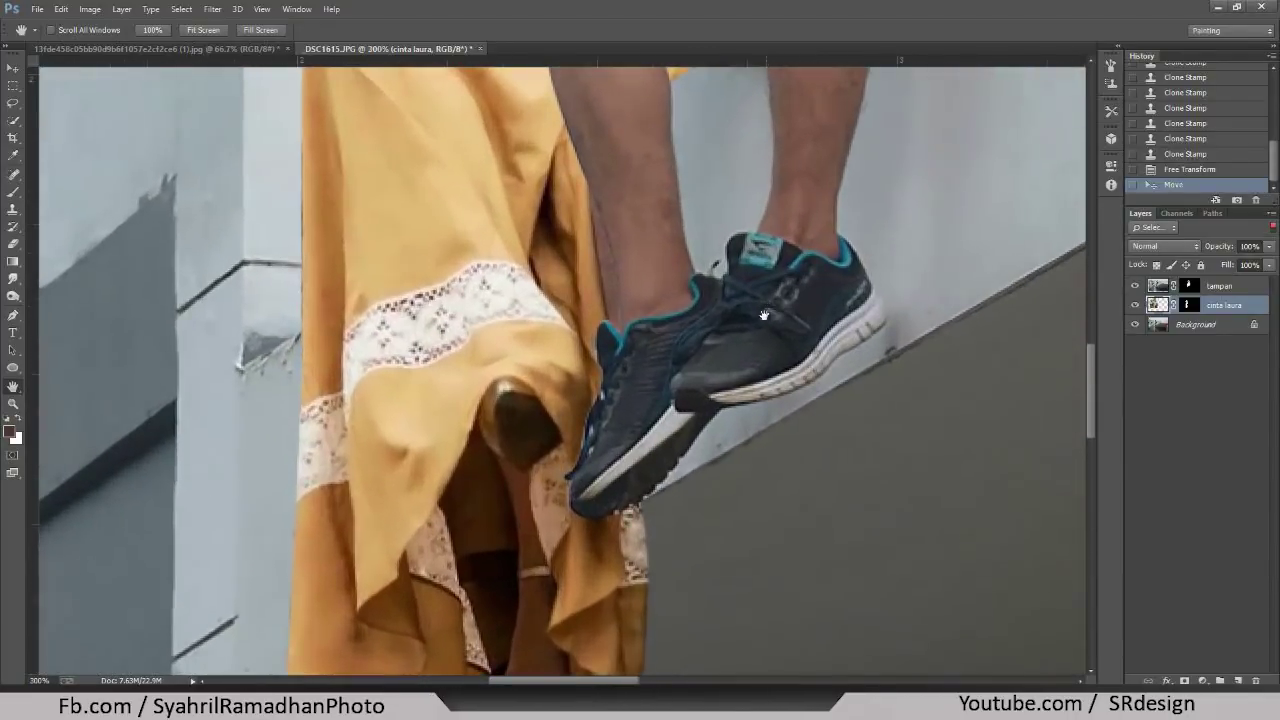
click(1164, 327)
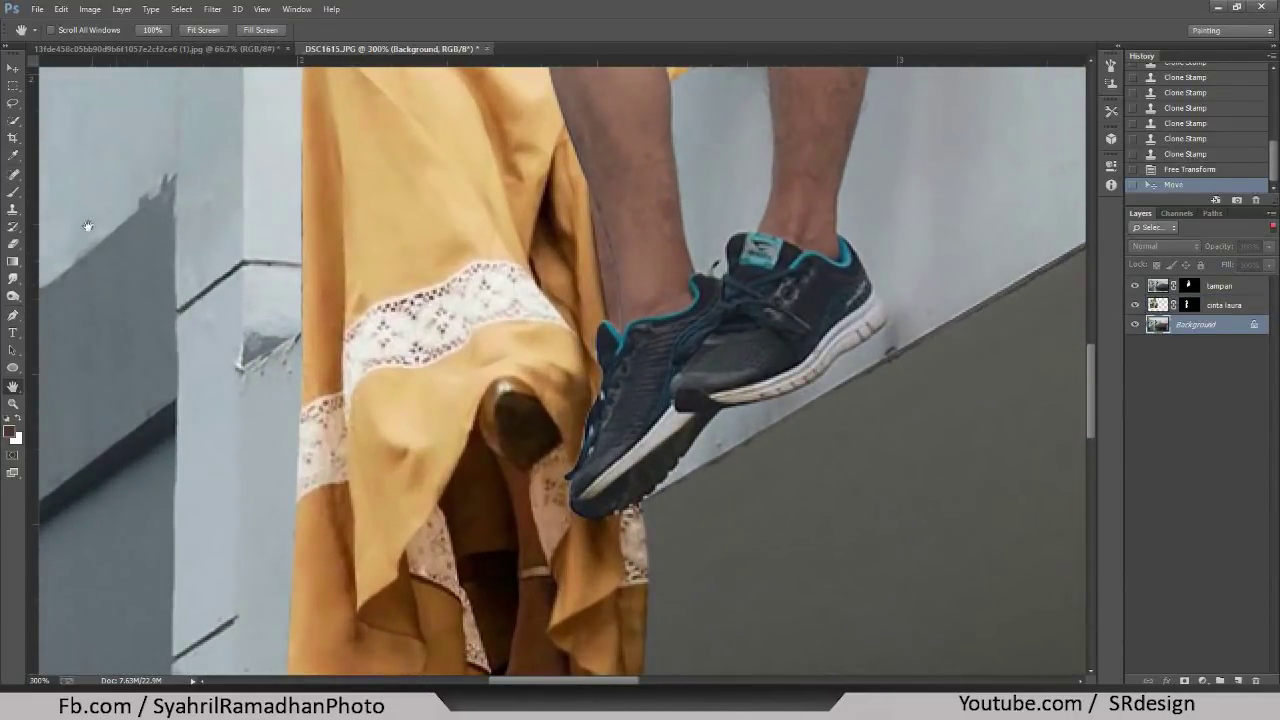
click(13, 208)
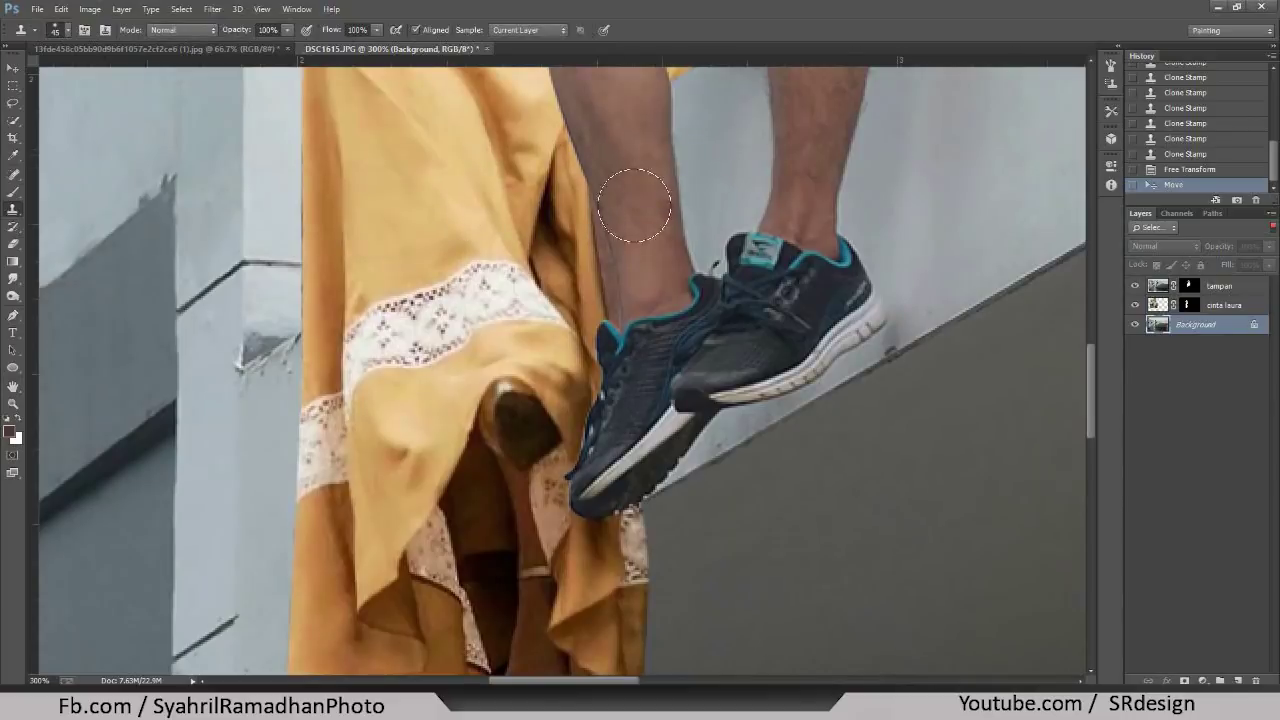
drag(618, 298, 626, 330)
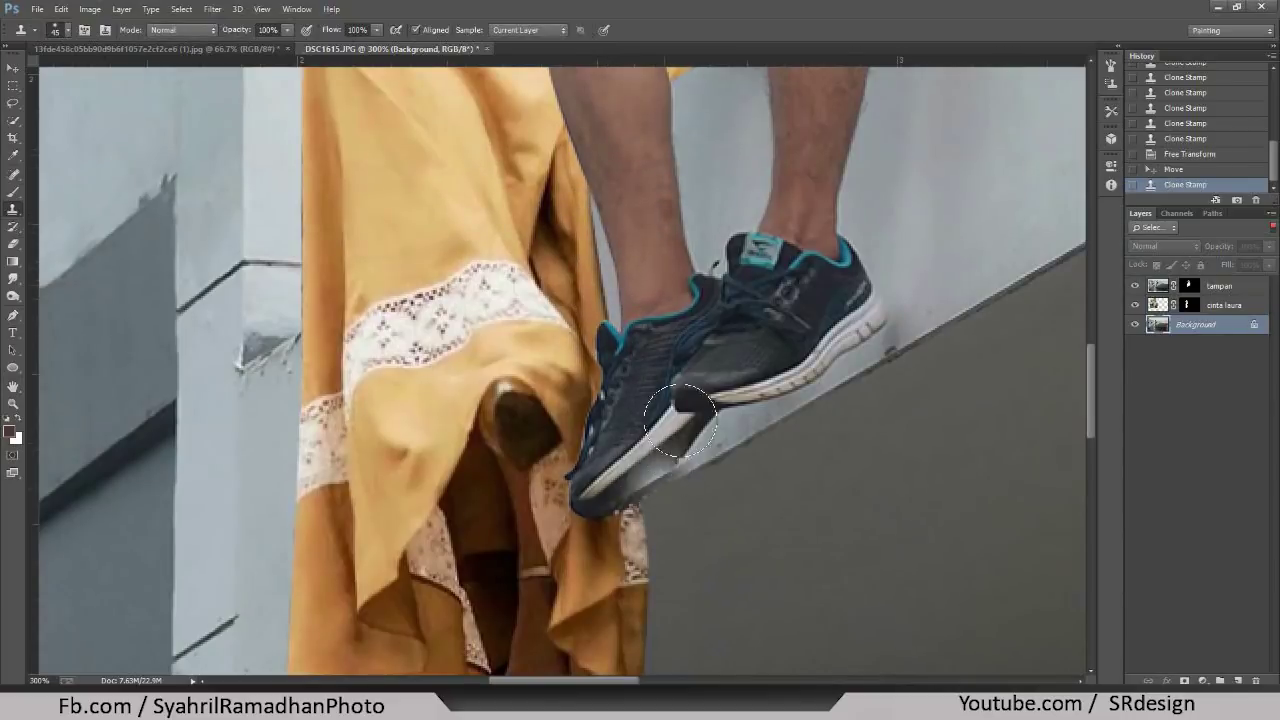
scroll(659, 356, down, 2)
scroll(650, 352, down, 2)
scroll(640, 348, down, 2)
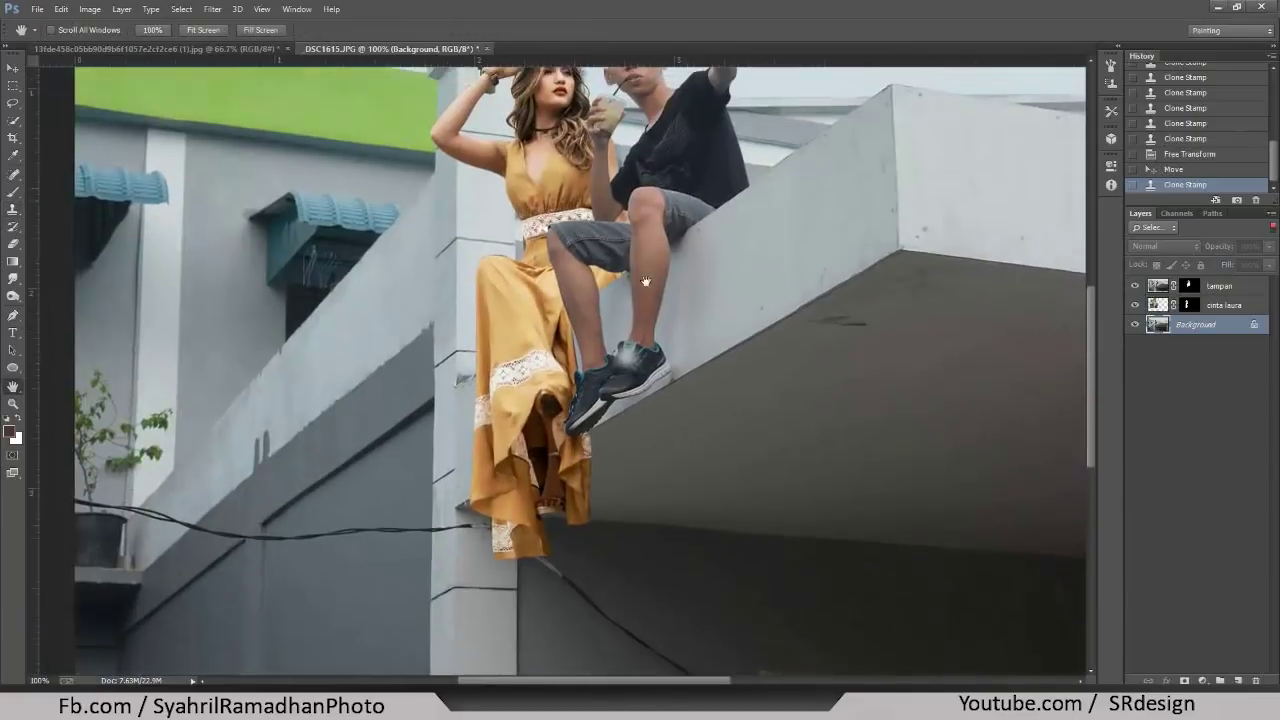
scroll(629, 345, up, 2)
scroll(600, 350, up, 1)
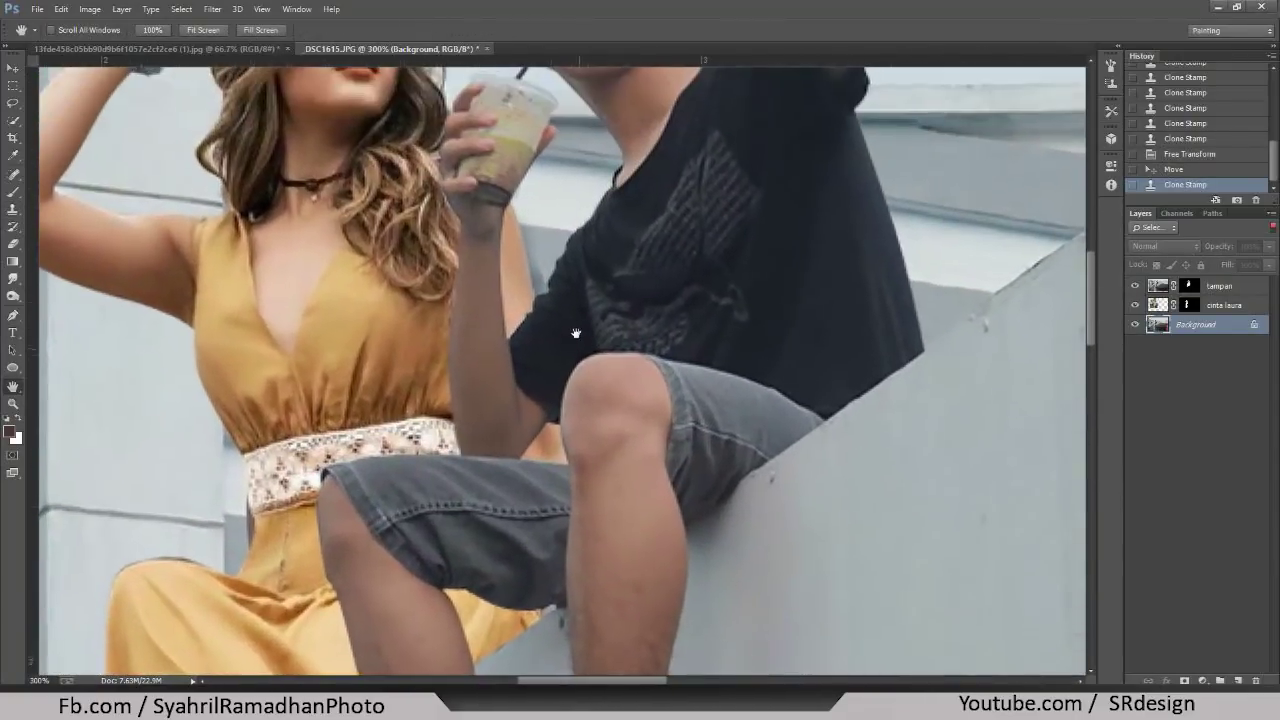
- Smooth the shirt edge beside his arm and retouch the area near the woman's hair
click(12, 209)
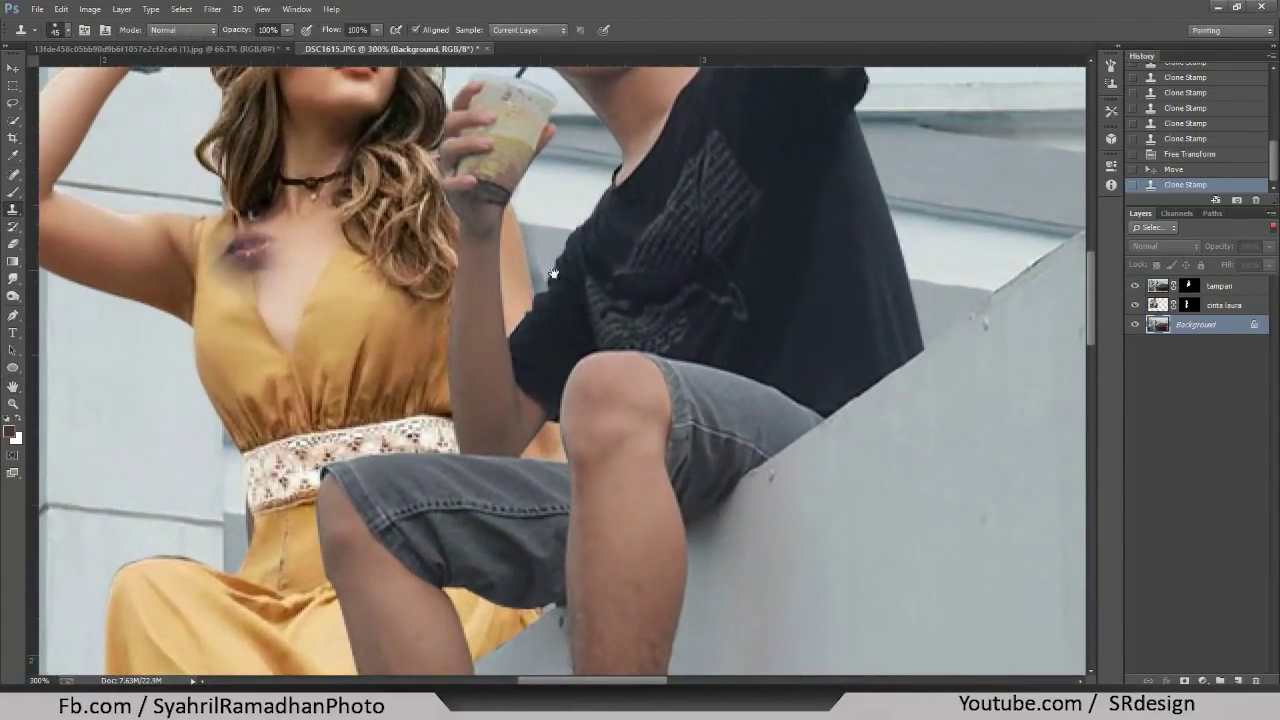
alt+click(580, 288)
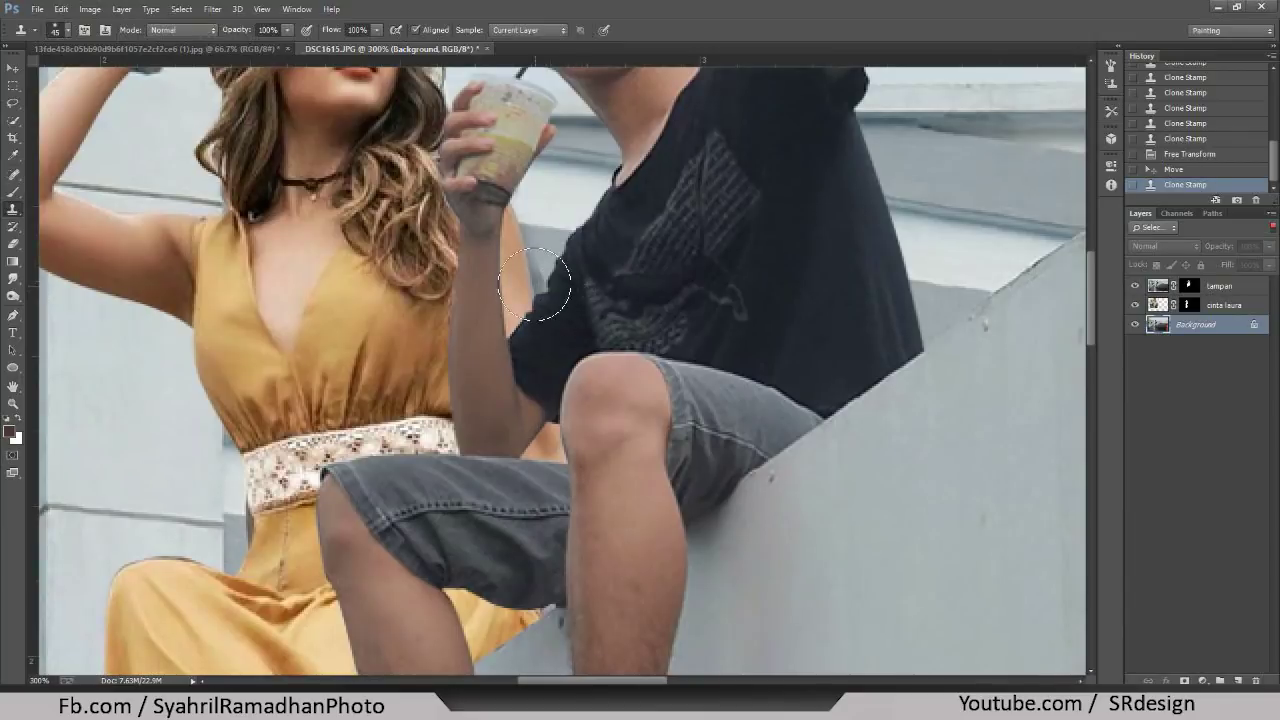
mouse_move(560, 255)
mouse_down()
mouse_move(530, 320)
mouse_move(500, 290)
mouse_up()
scroll(474, 344, down, 1)
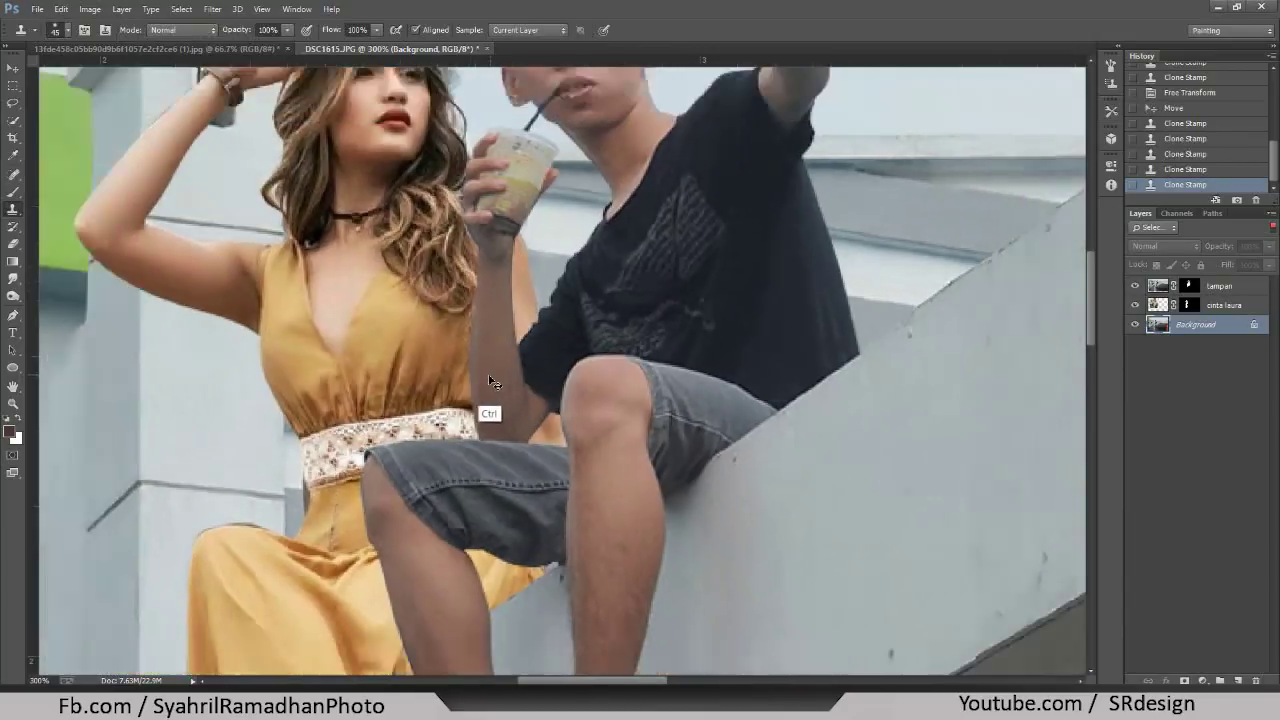
drag(493, 117, 465, 155)
key(ctrl+minus)
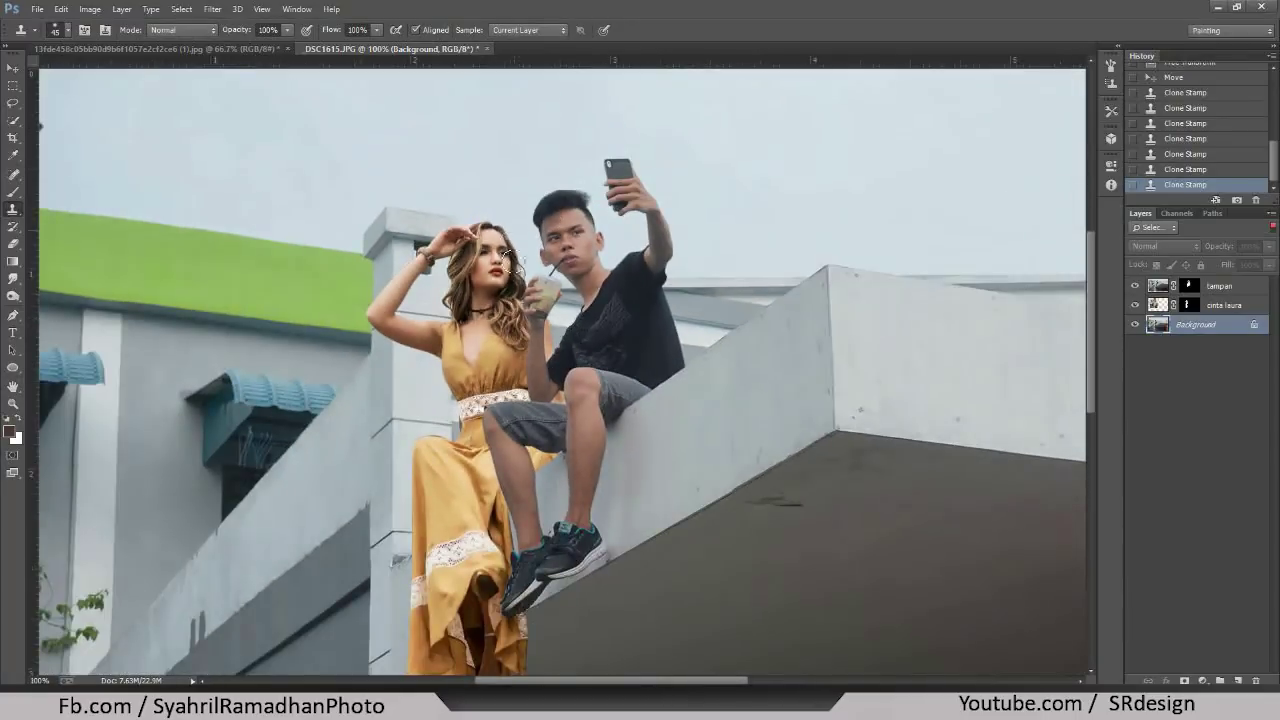
key(ctrl+plus)
key(ctrl+minus)
key(ctrl+minus)
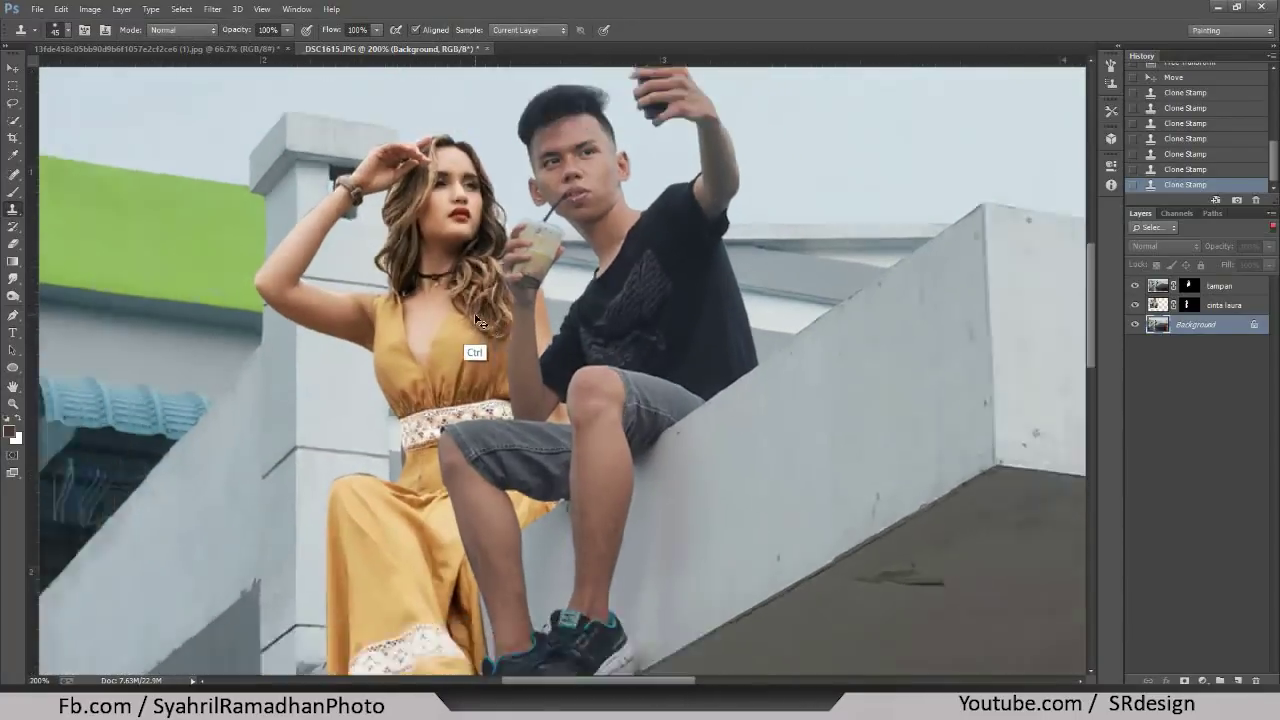
key(ctrl+minus)
key(ctrl+plus)
key(h)
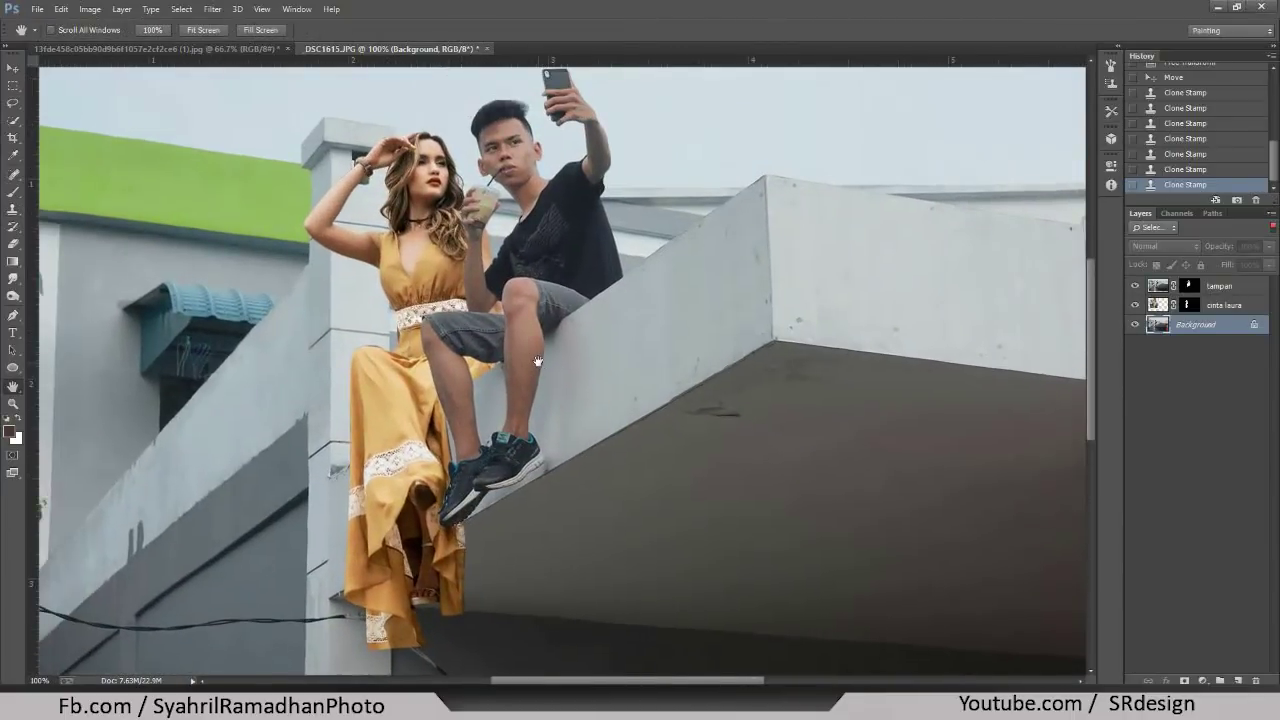
drag(538, 361, 670, 248)
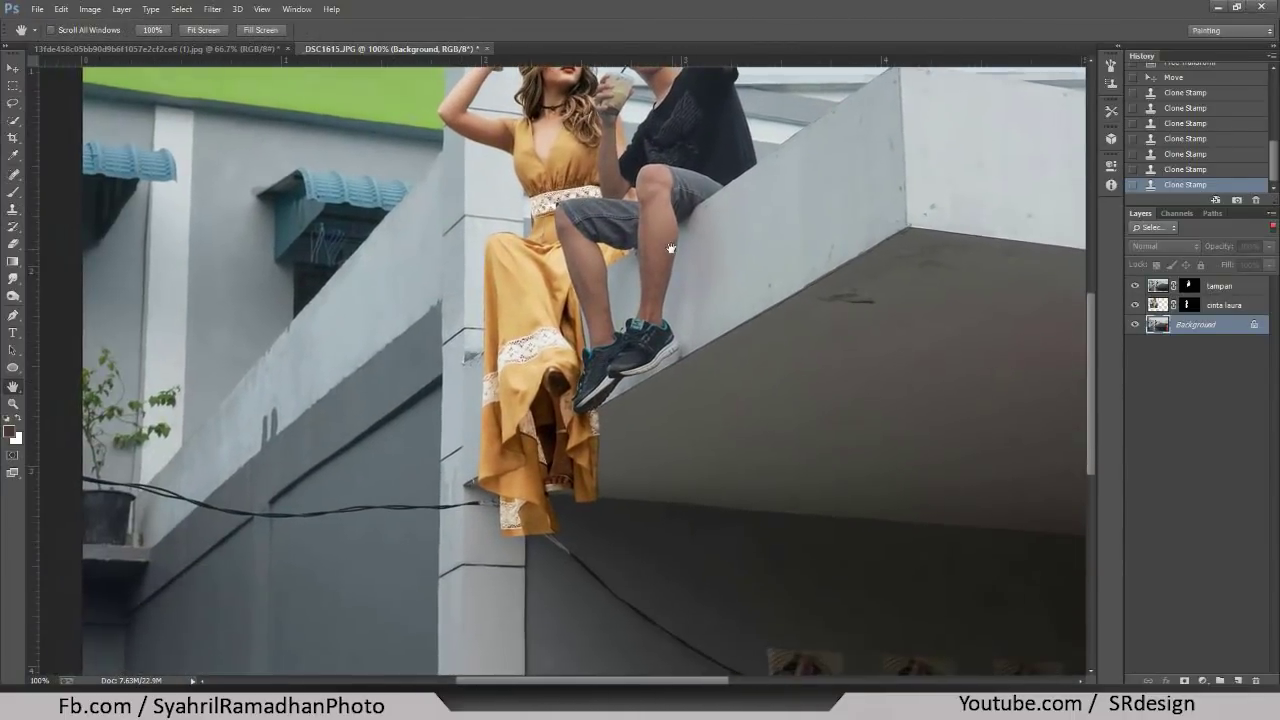
scroll(668, 200, down, 3)
- Zoom in on the dress hem, target the cinta laura mask, and discard a misplaced Pen path
key(ctrl+plus)
key(ctrl+plus)
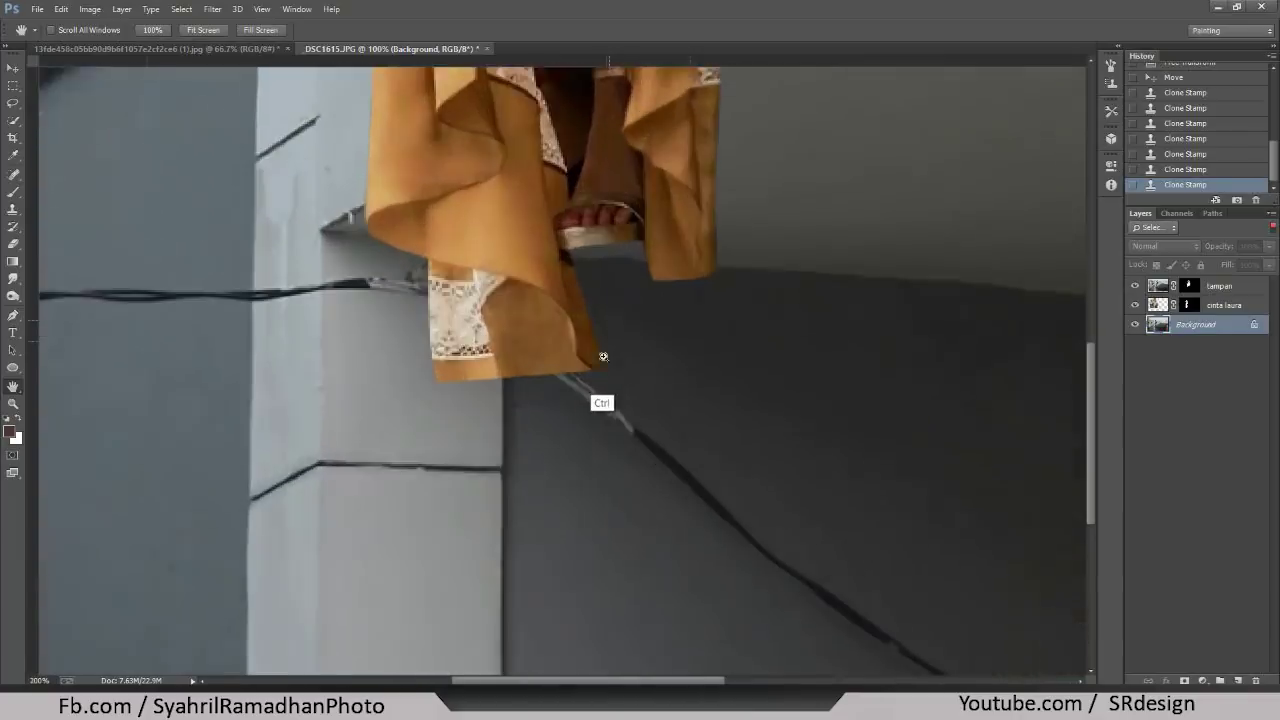
key(ctrl+plus)
click(1186, 308)
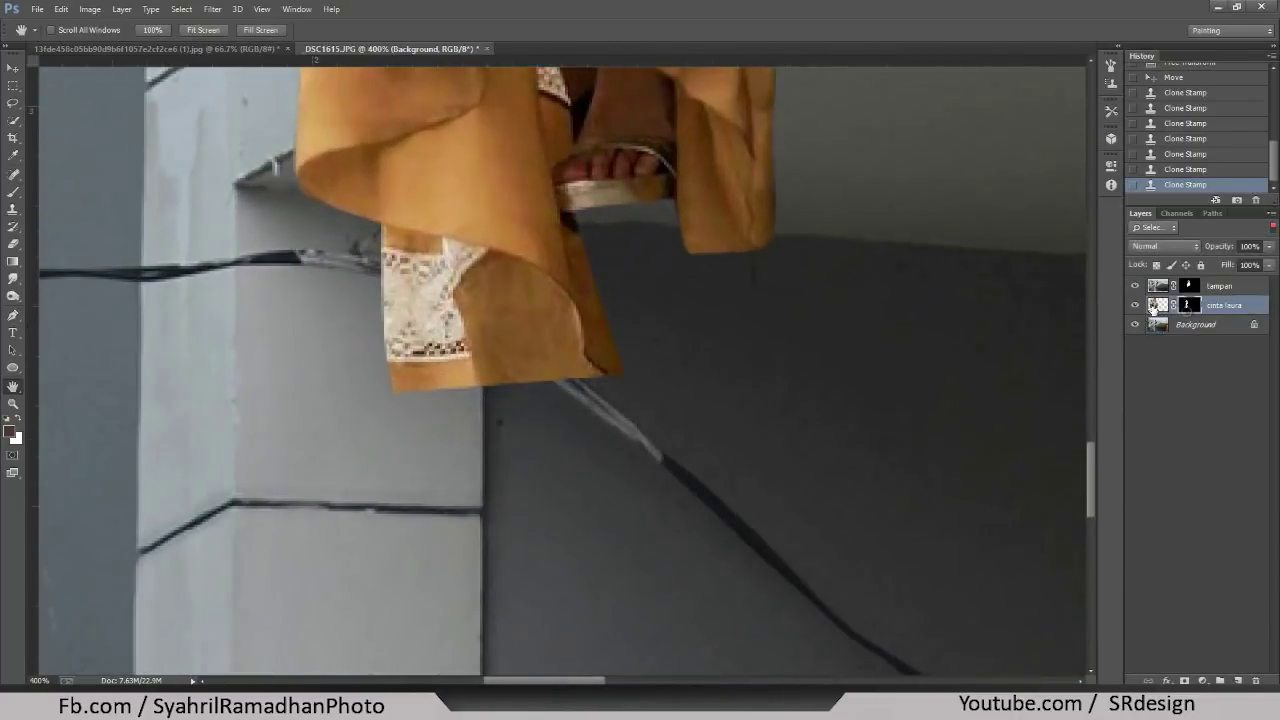
key(p)
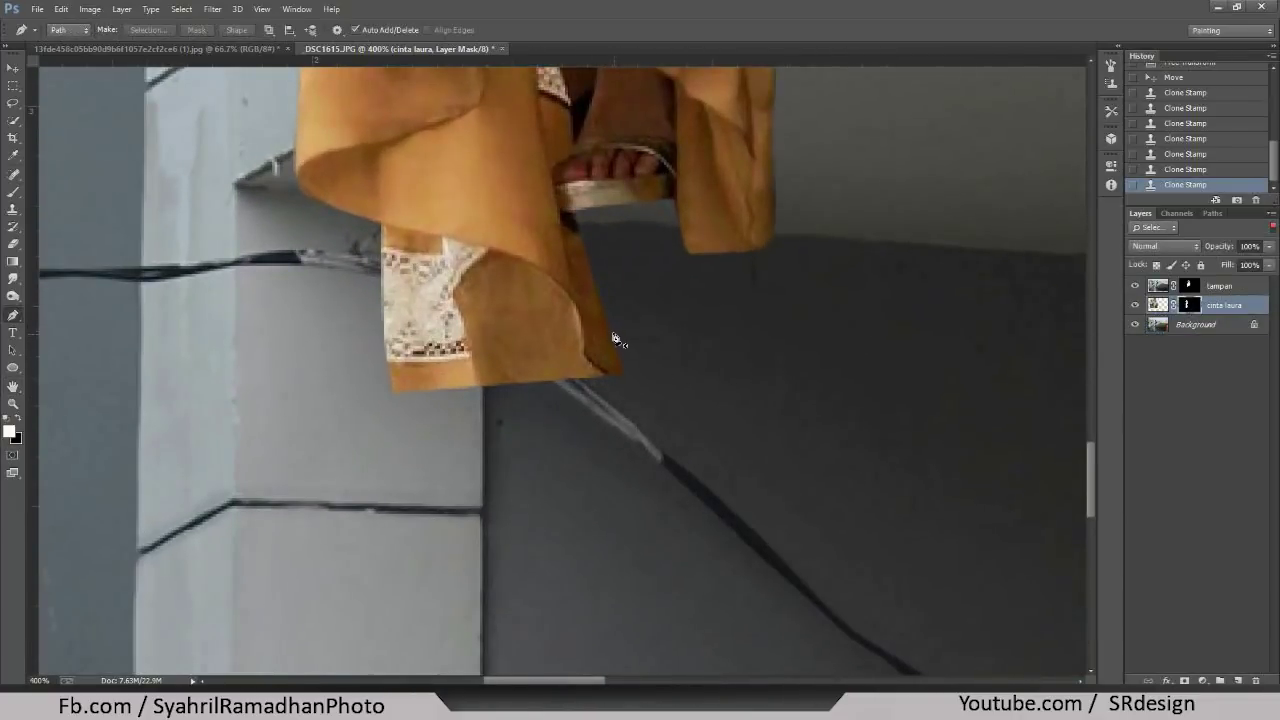
click(615, 336)
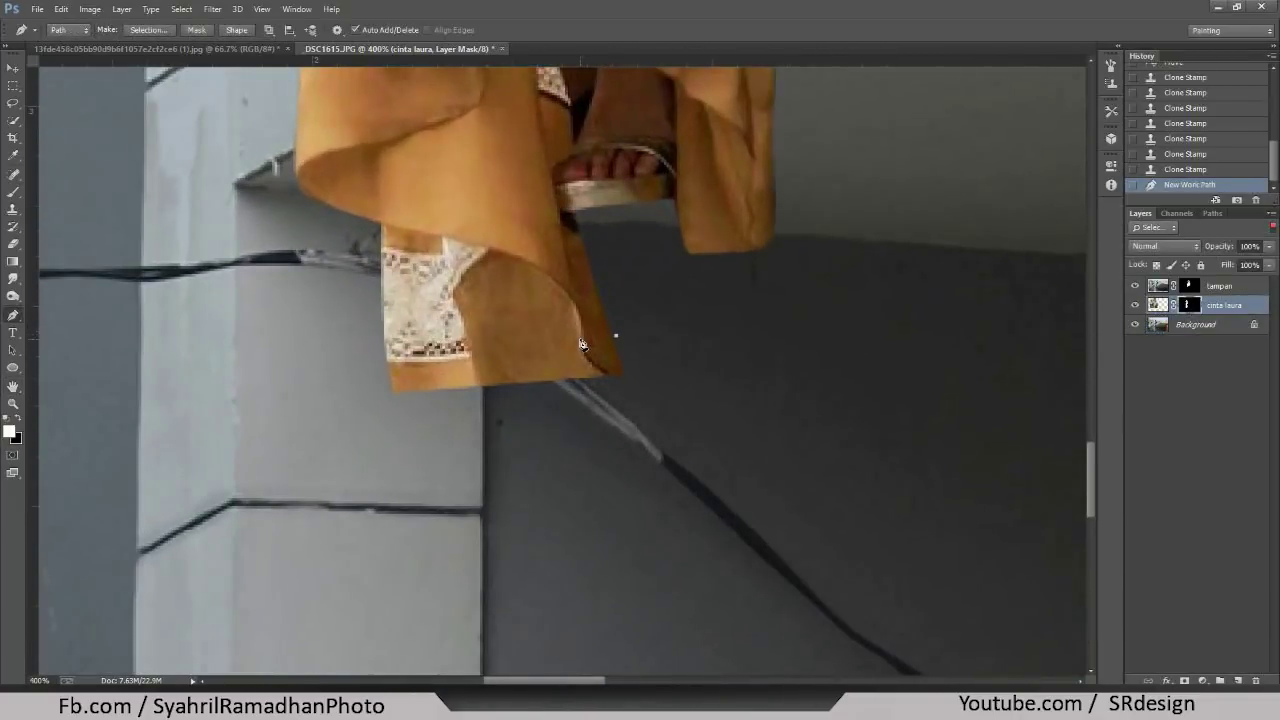
right_click(646, 234)
click(680, 265)
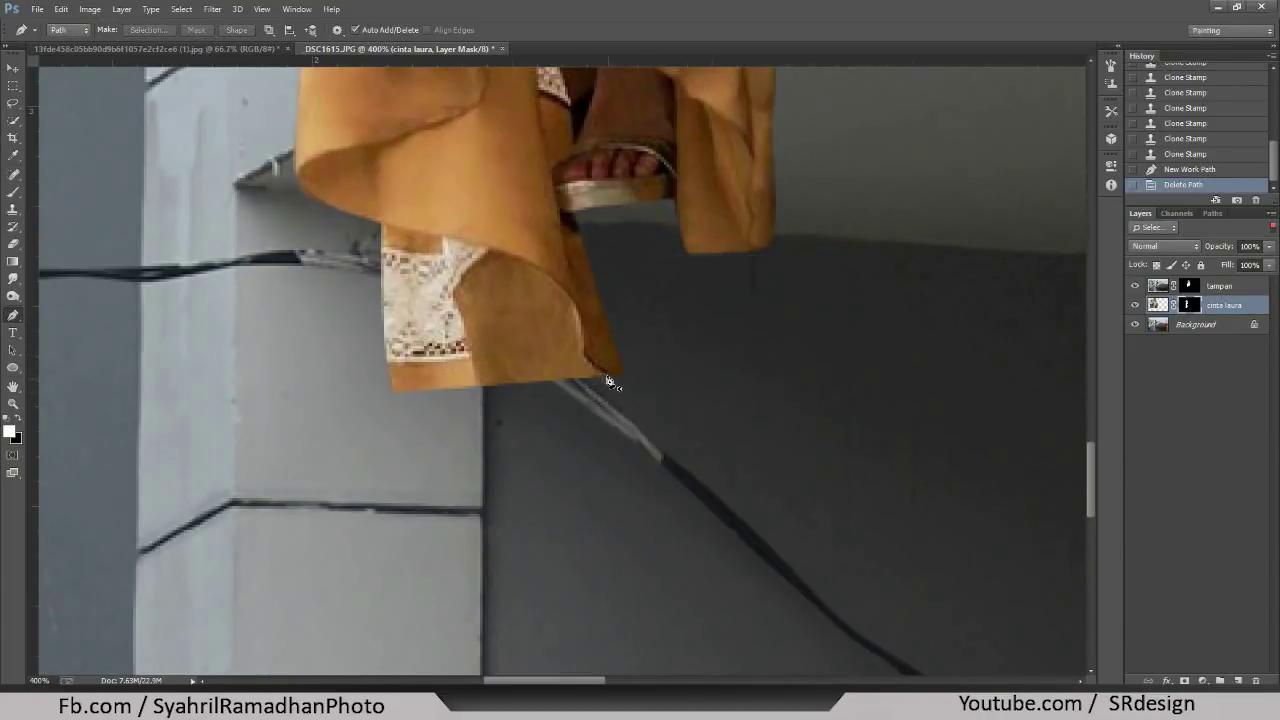
- Trace a first path along the skirt edge, then delete it to start over
click(607, 378)
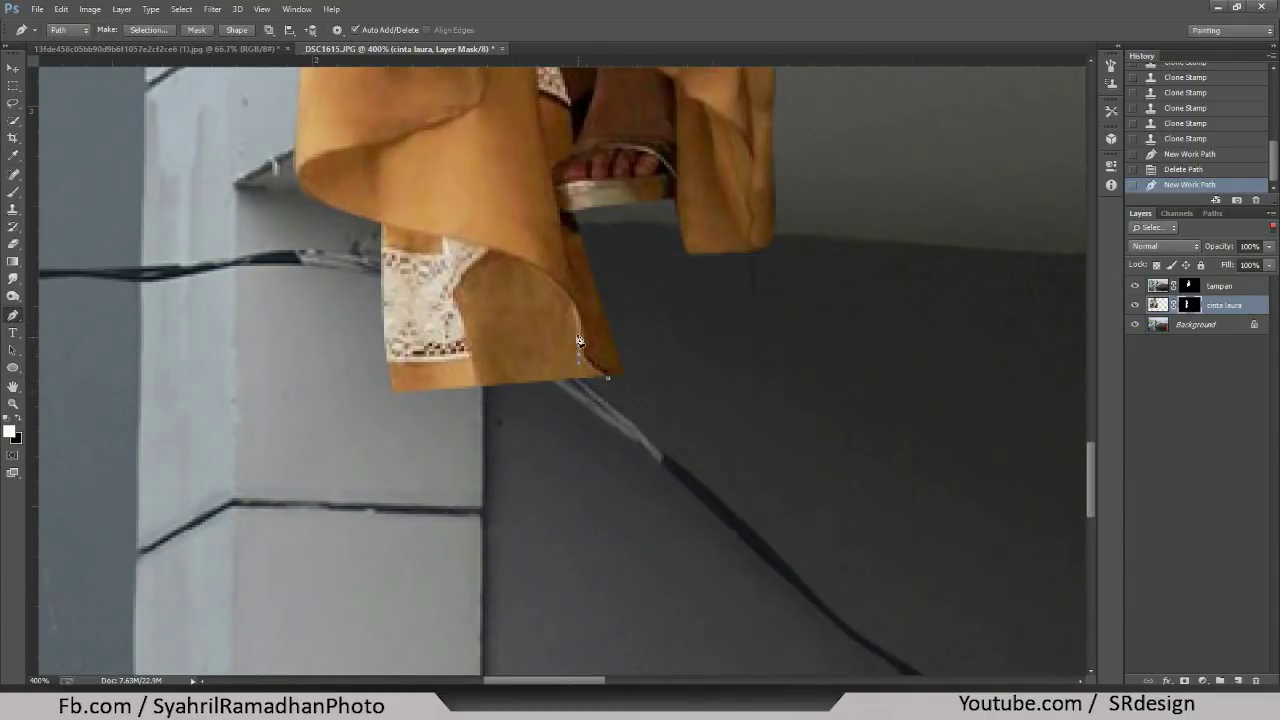
click(579, 341)
click(541, 379)
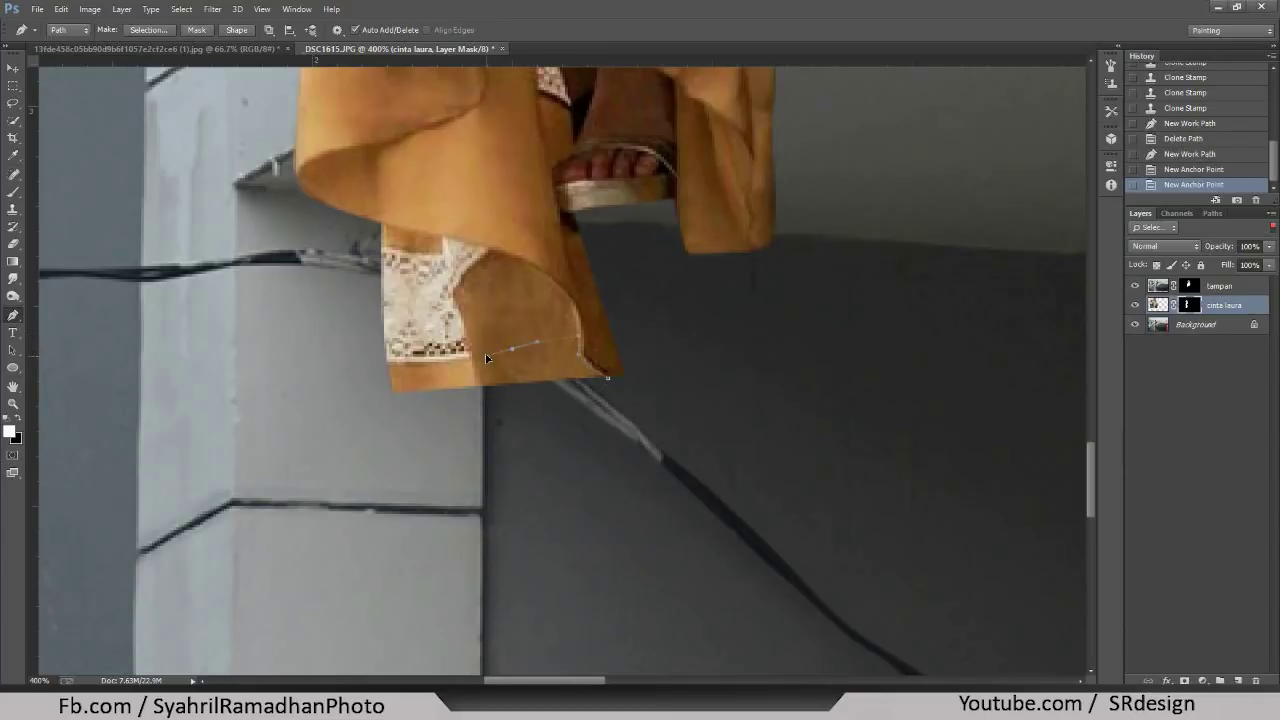
click(485, 360)
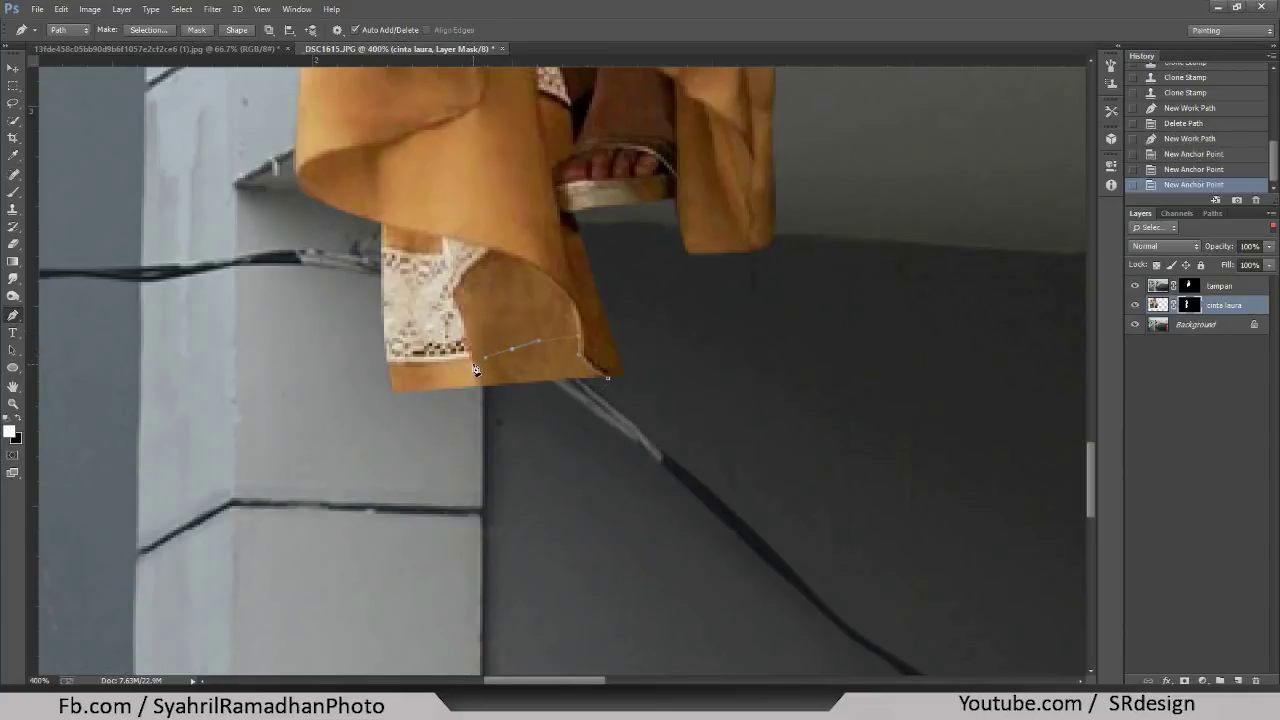
click(474, 369)
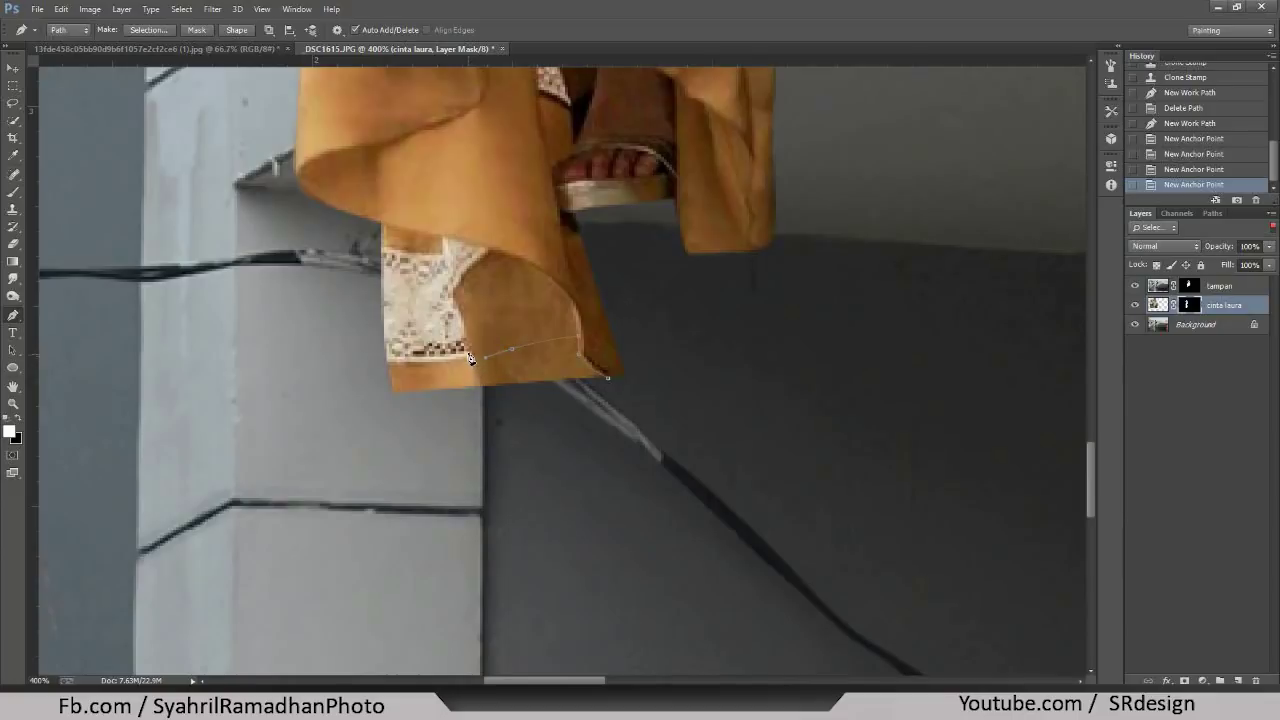
click(473, 359)
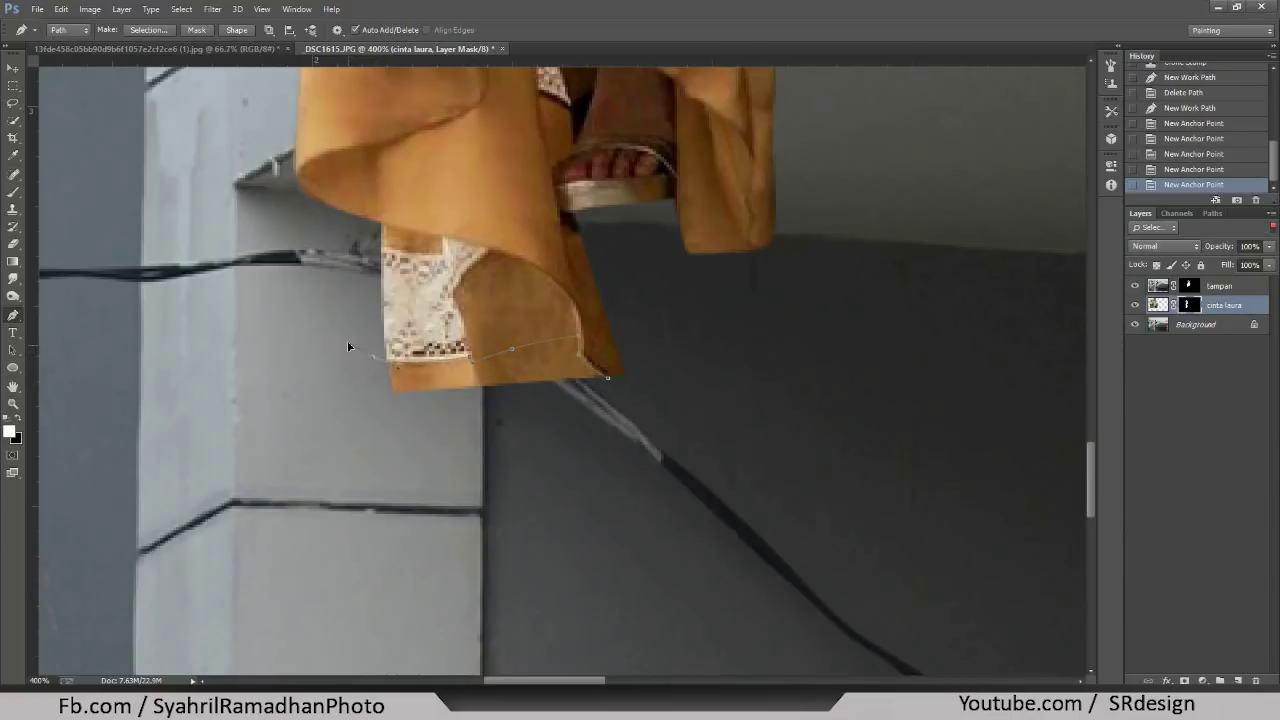
click(342, 413)
click(614, 456)
click(701, 309)
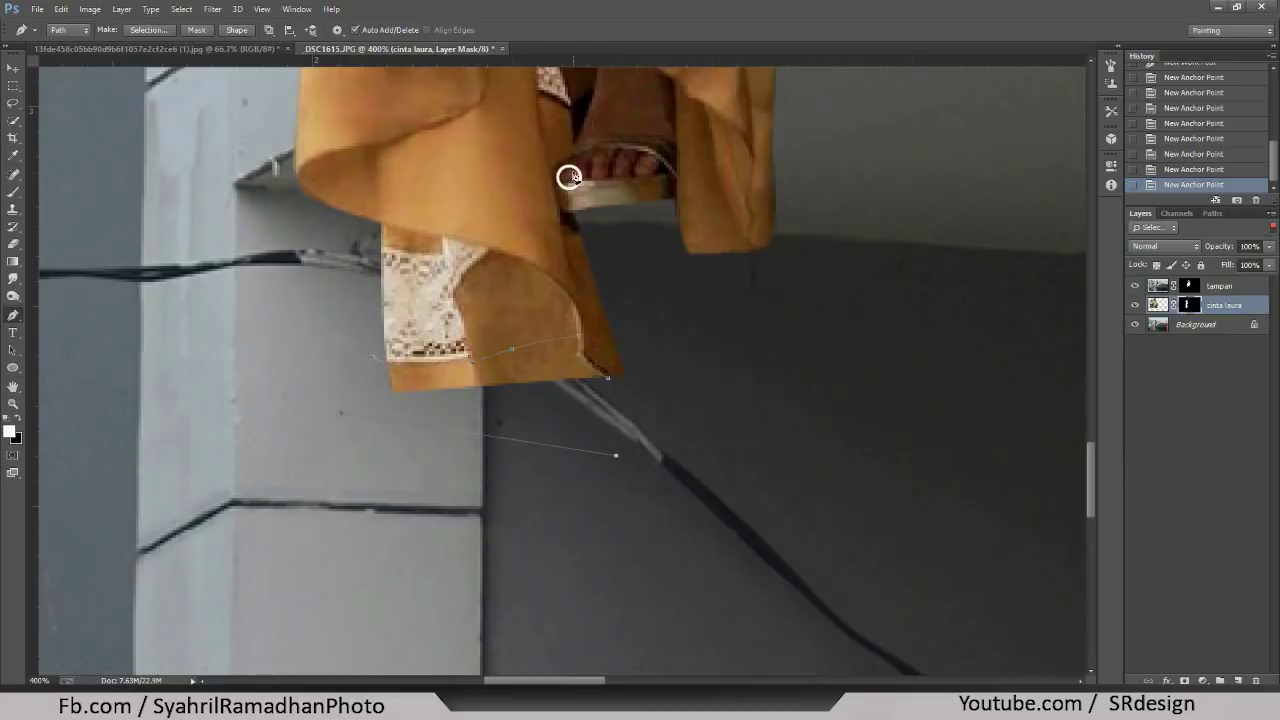
right_click(572, 176)
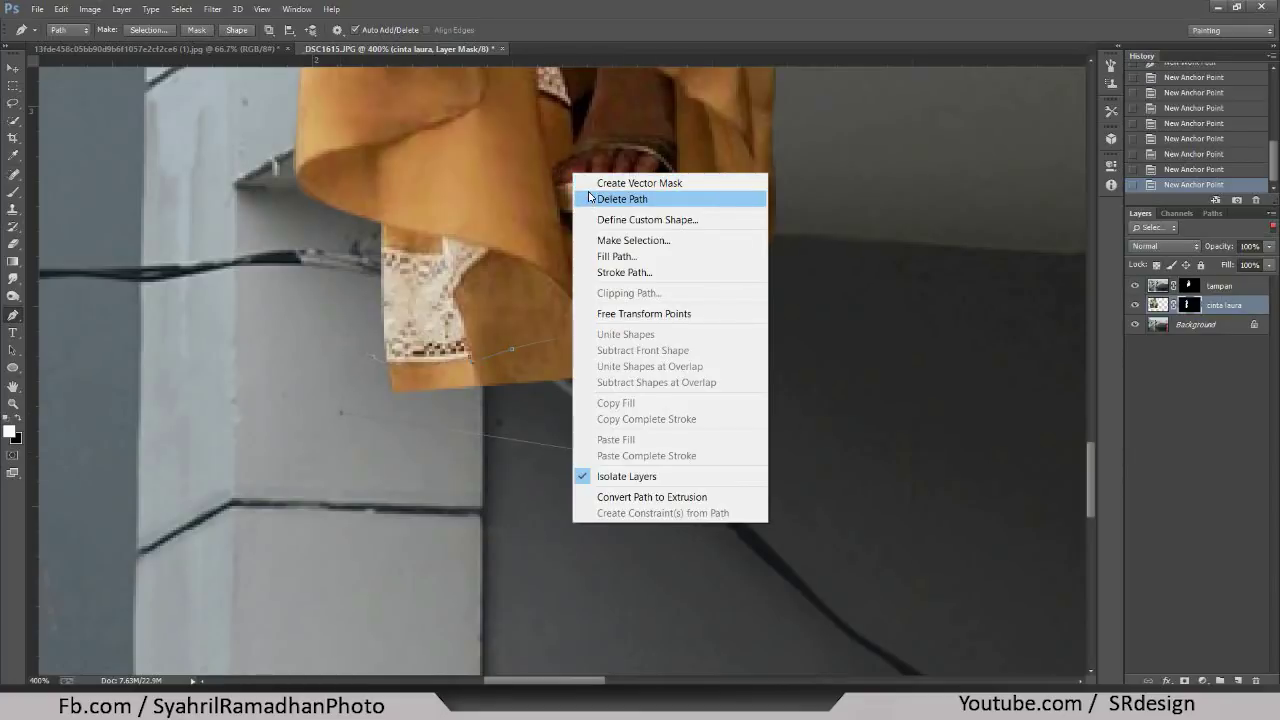
click(589, 197)
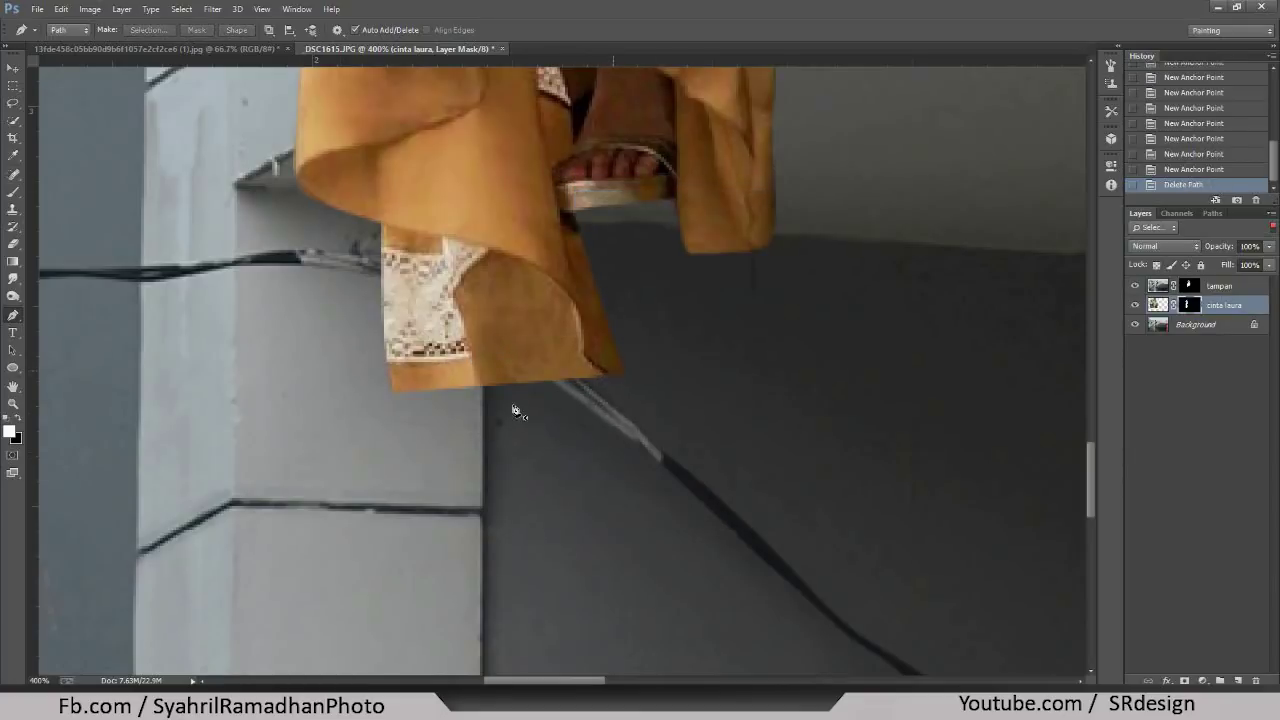
- Draw a closed path around the skirt corner and the ledge area below the hem
click(613, 370)
mouse_move(514, 412)
mouse_down()
mouse_move(486, 431)
mouse_move(490, 421)
mouse_up()
click(490, 421)
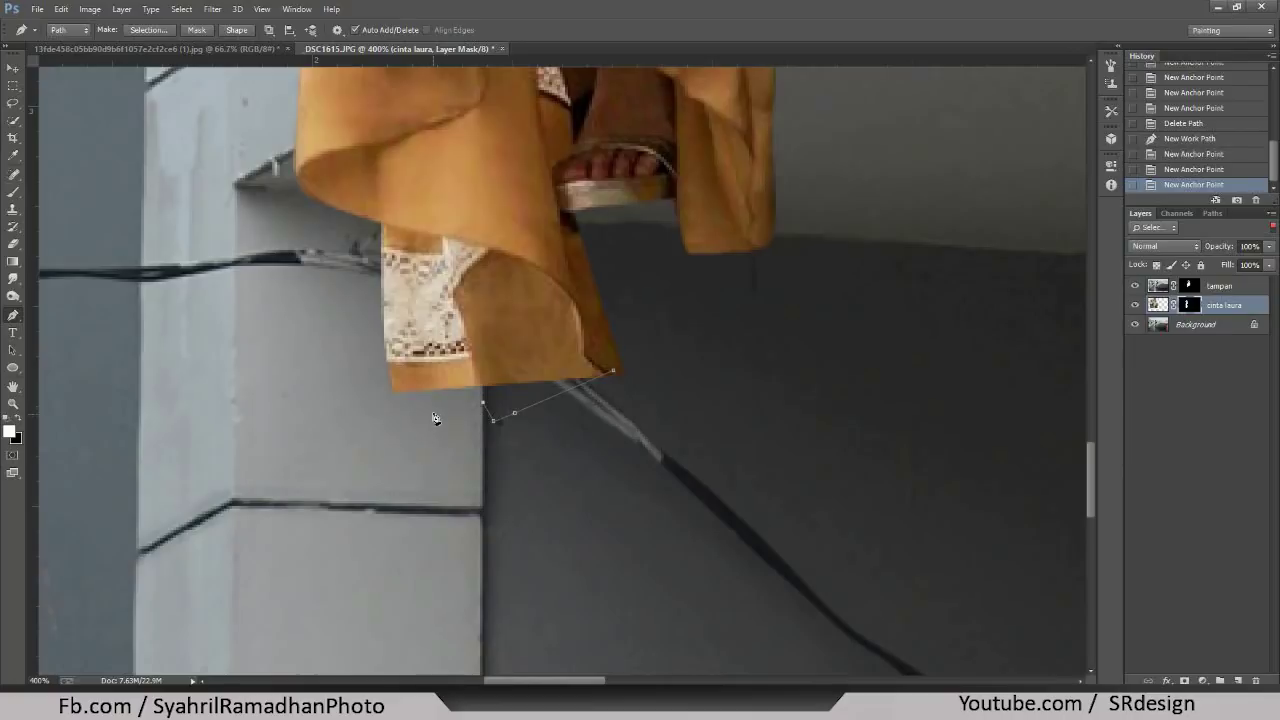
click(399, 413)
click(493, 306)
click(608, 288)
right_click(547, 158)
- Convert the path to a selection and delete that area from the cinta laura mask
click(603, 224)
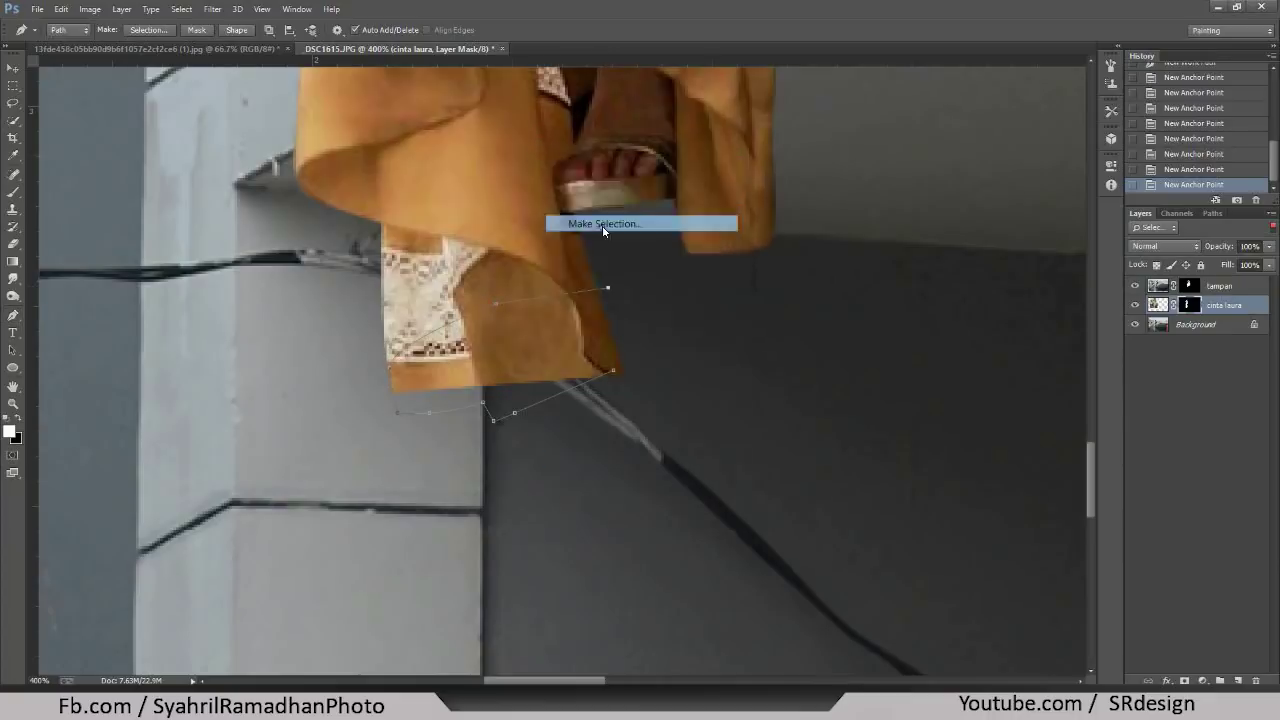
key(Return)
key(ctrl+plus)
key(ctrl+plus)
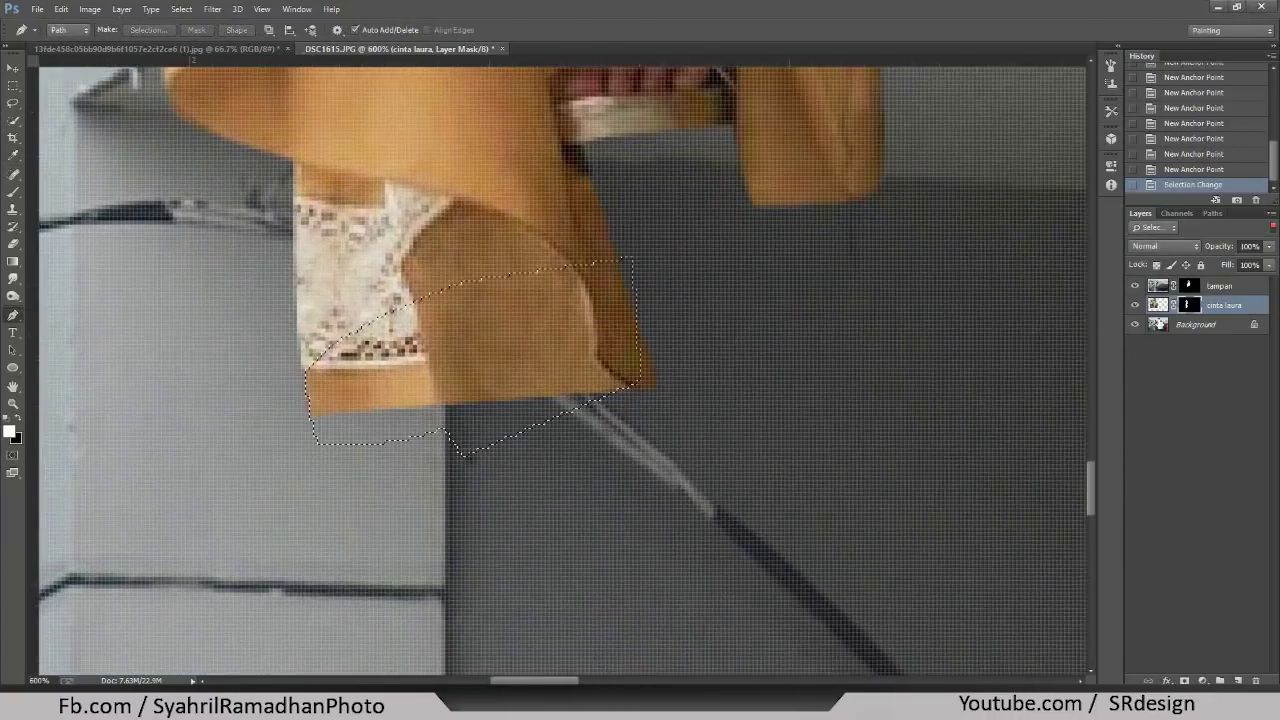
click(1158, 305)
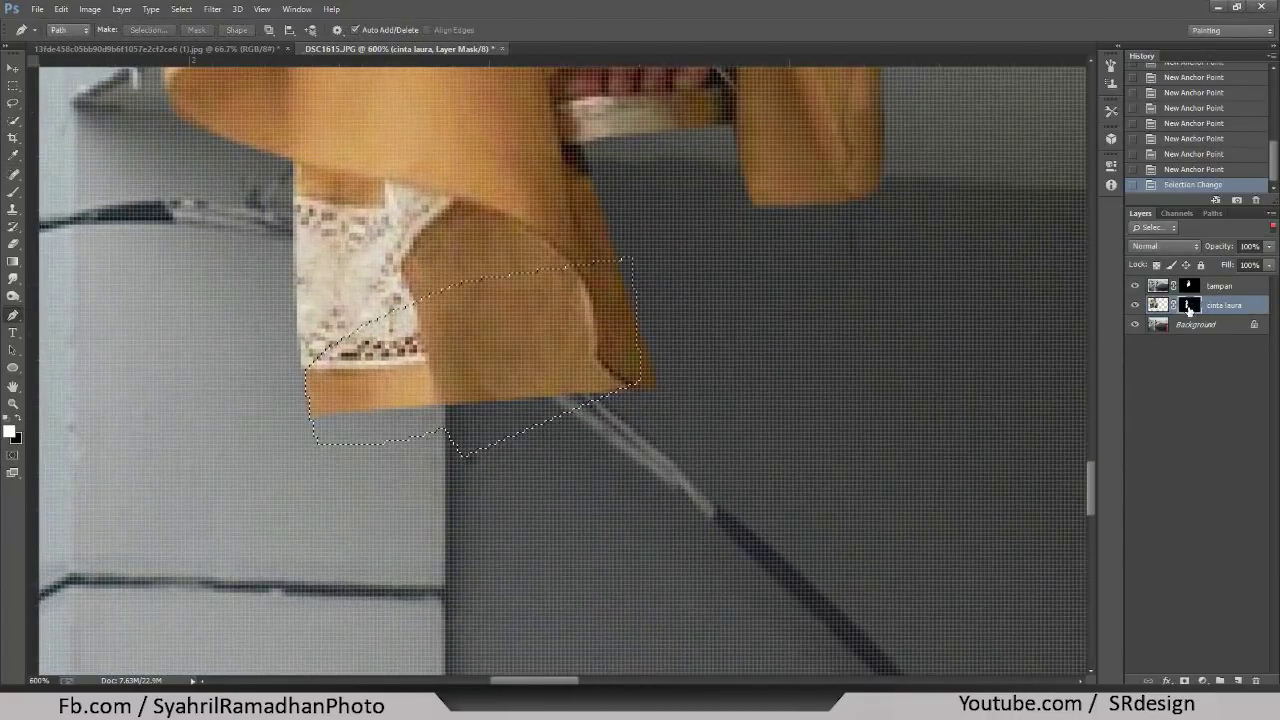
key(ctrl+BackSpace)
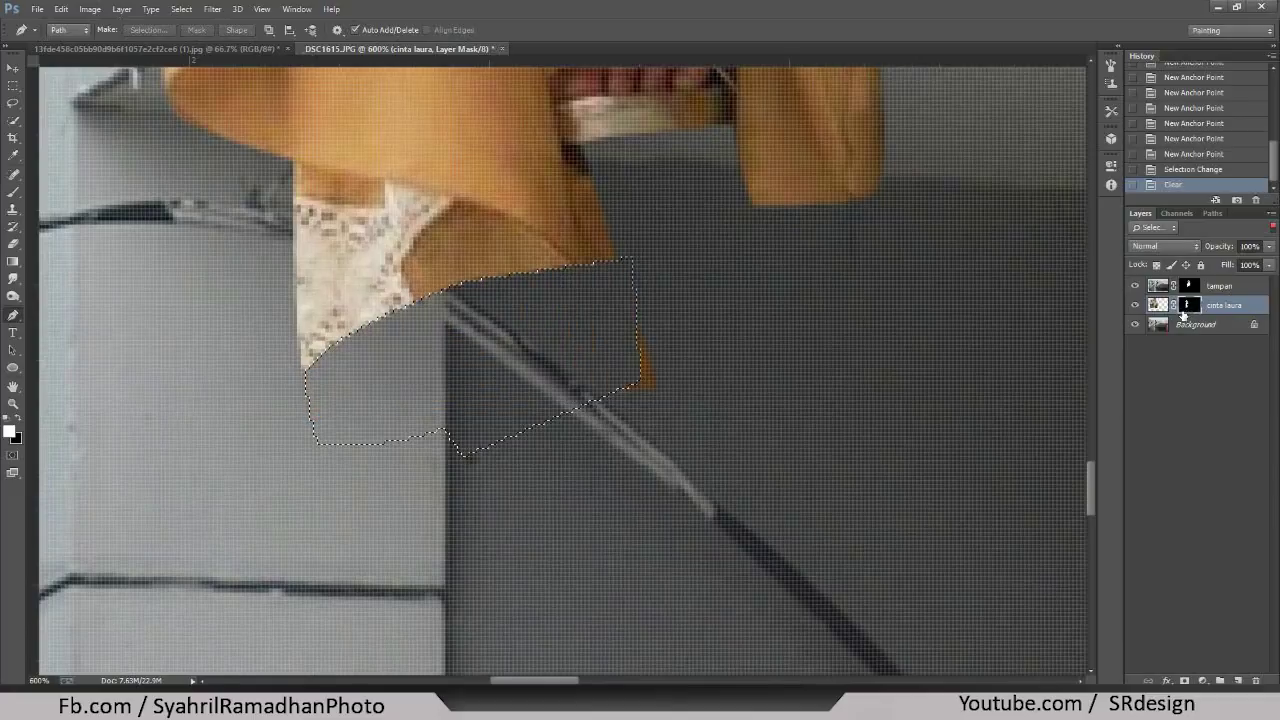
key(ctrl+z)
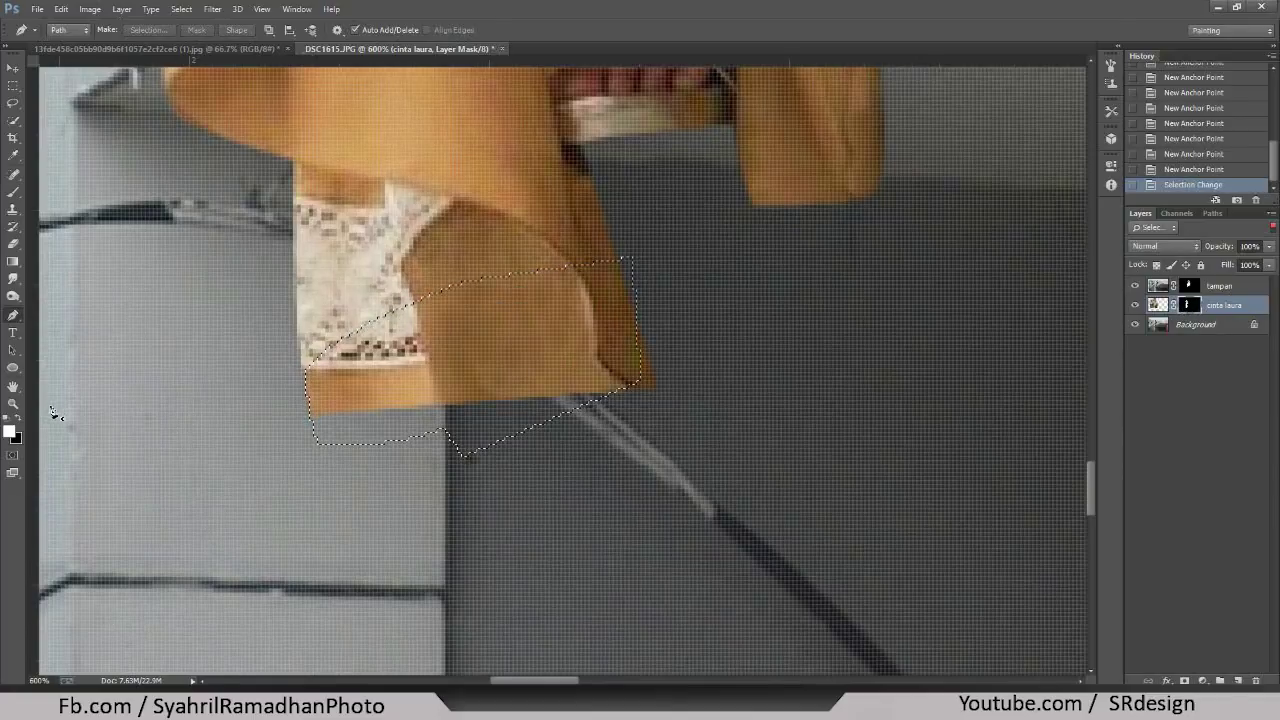
key(Delete)
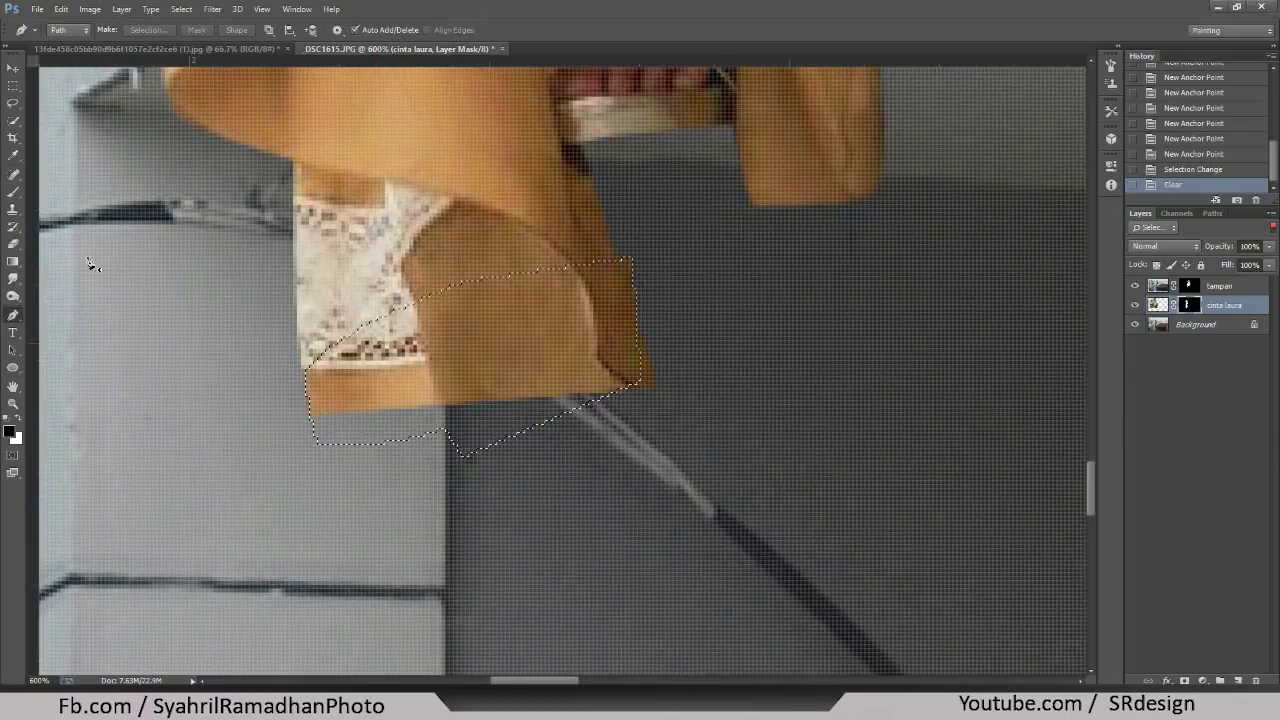
- Smudge the woman's skirt and leg pixels downward to fill the area below the hem
click(11, 90)
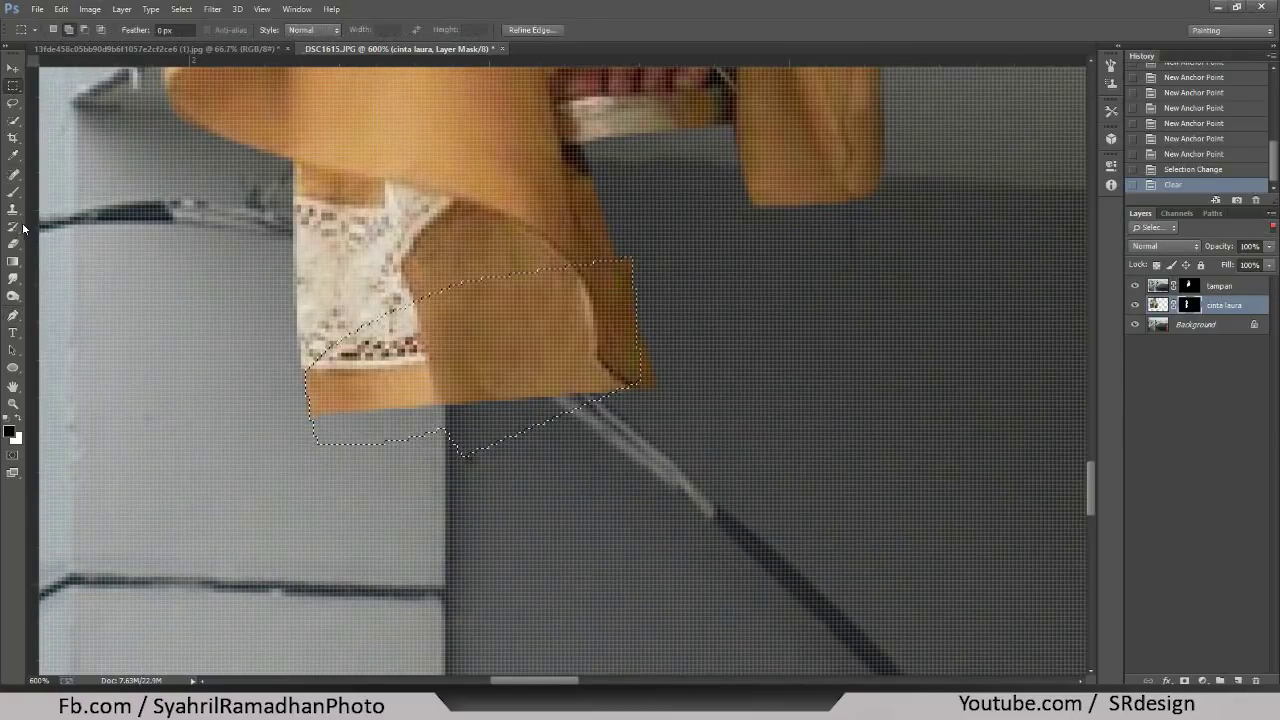
click(13, 278)
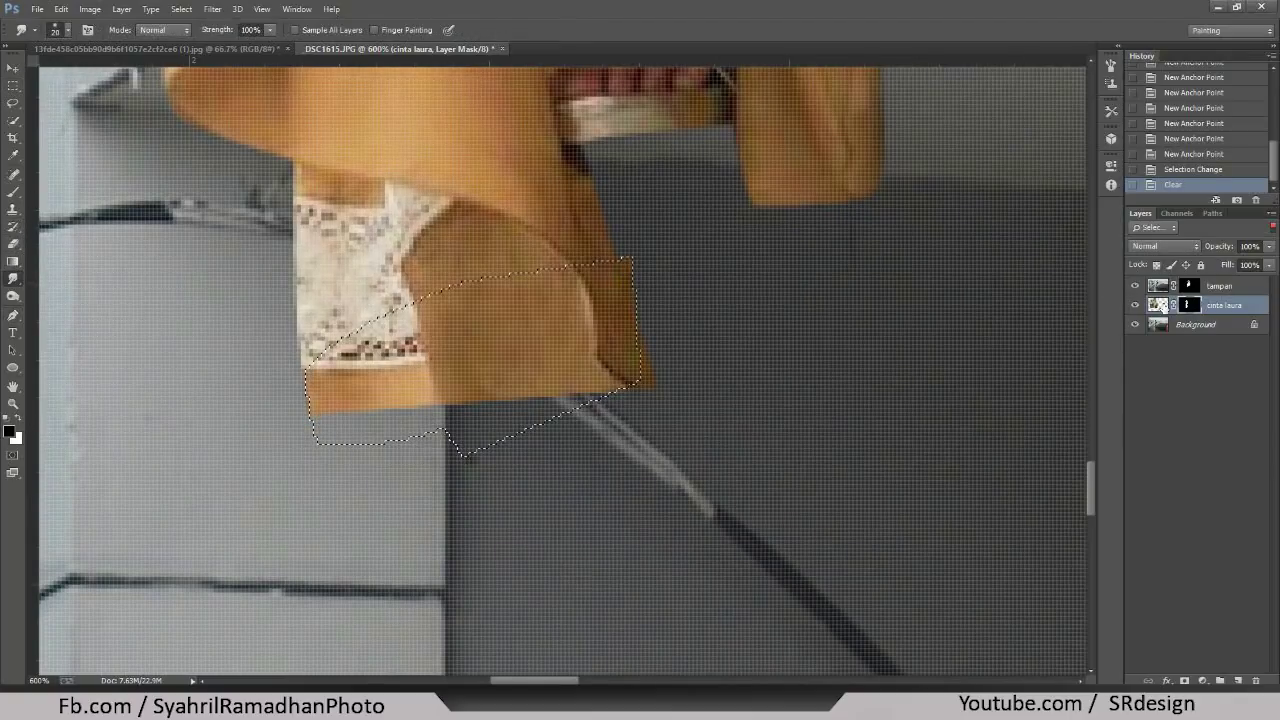
click(1159, 305)
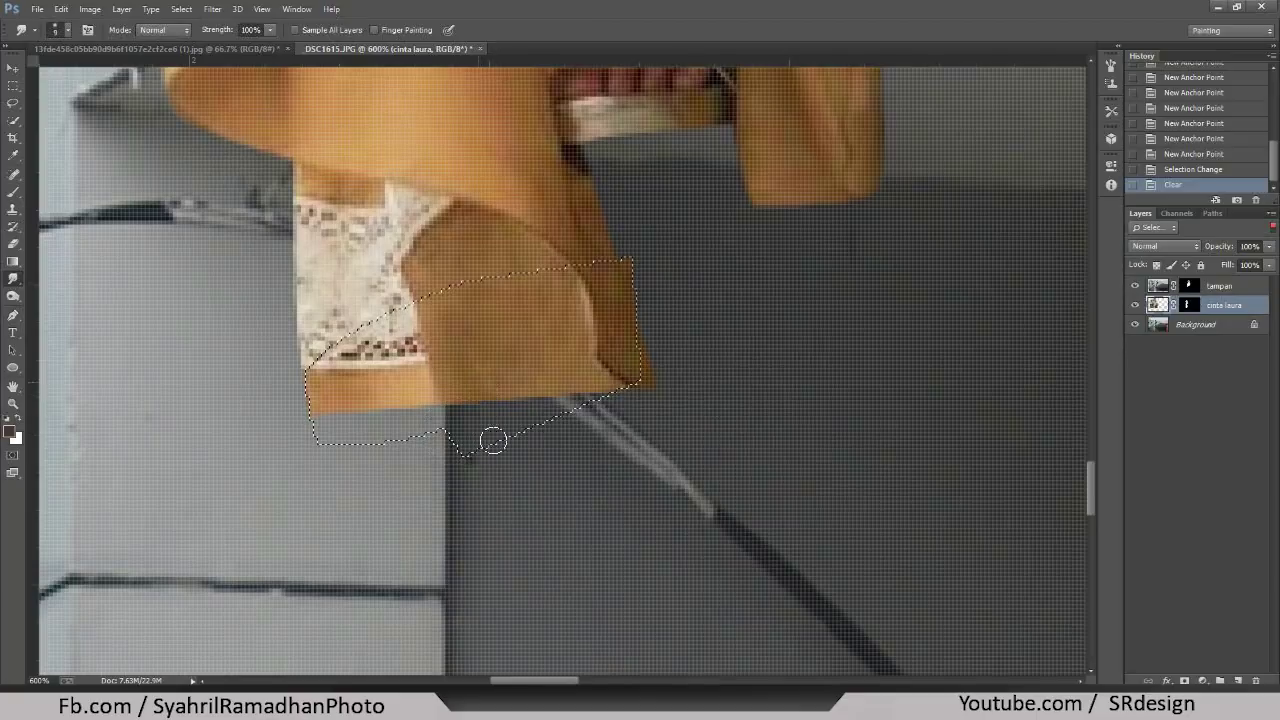
mouse_move(492, 440)
mouse_down()
mouse_move(500, 405)
mouse_move(530, 390)
mouse_move(480, 406)
mouse_move(458, 438)
mouse_move(430, 440)
mouse_up()
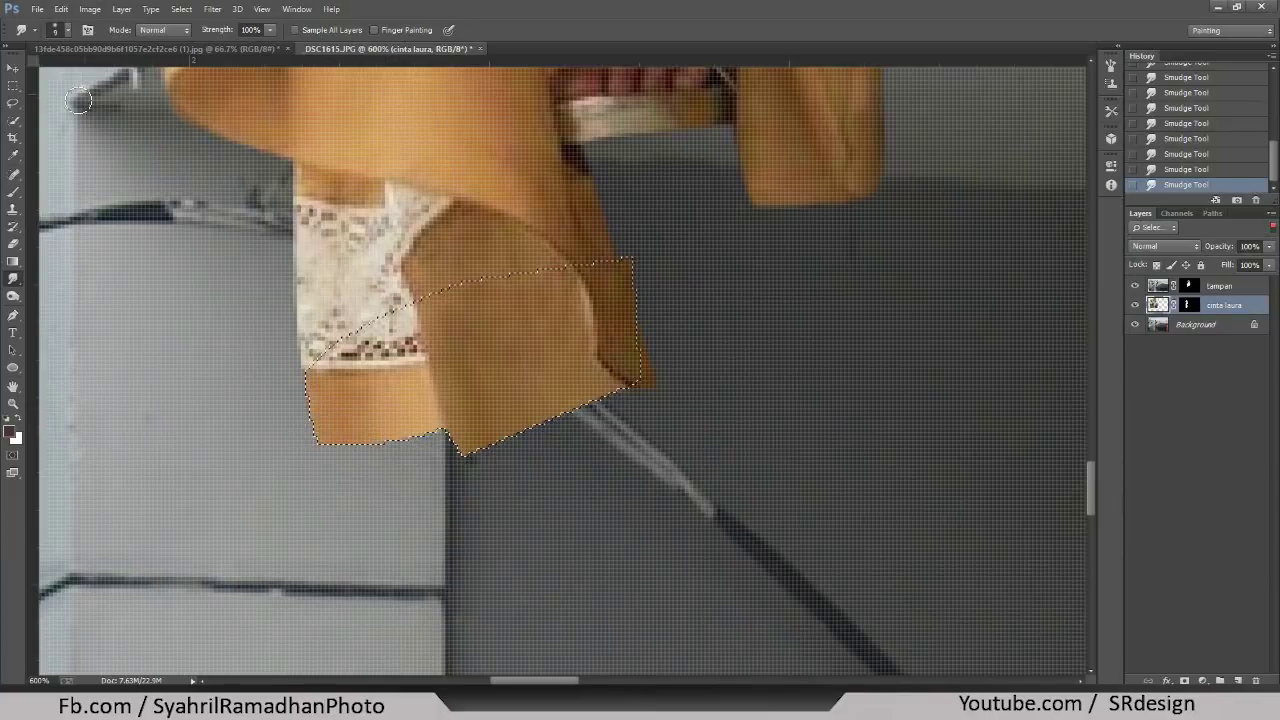
click(6, 88)
- Deselect the leg selection and zoom in and out to inspect the blended dress
right_click(196, 218)
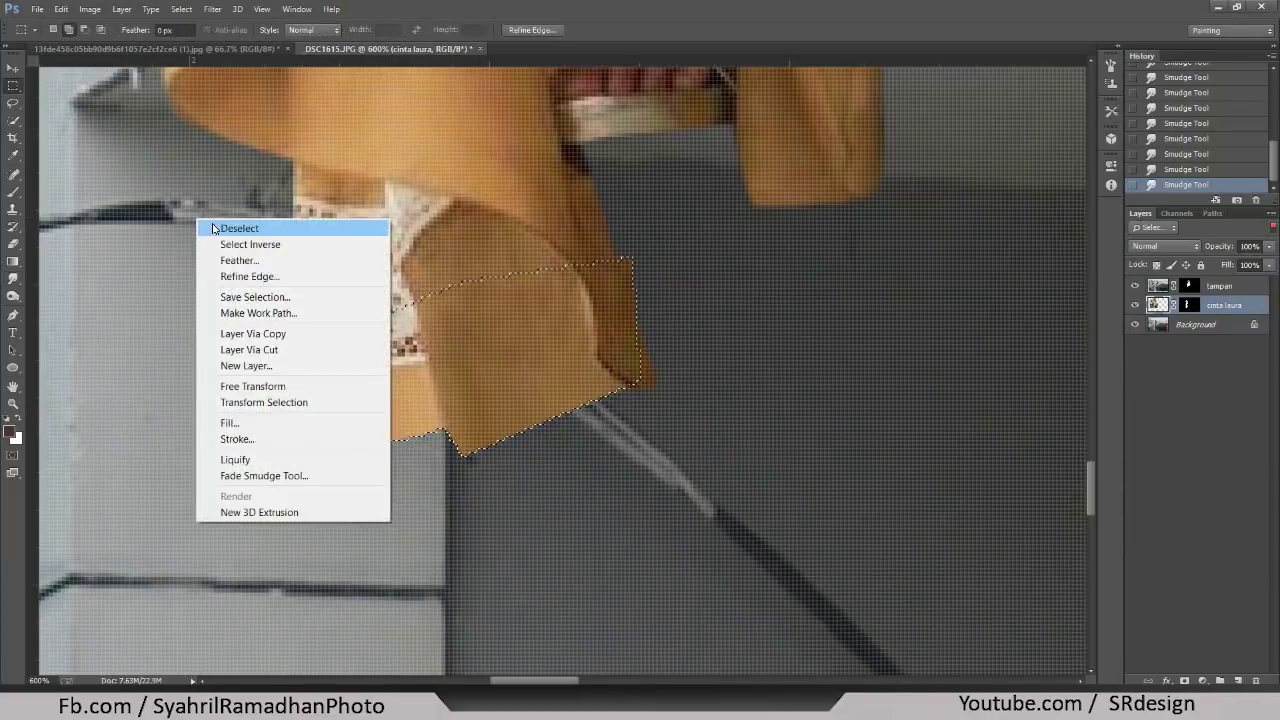
click(215, 223)
scroll(186, 209, down, 1)
scroll(186, 251, down, 1)
scroll(230, 320, down, 1)
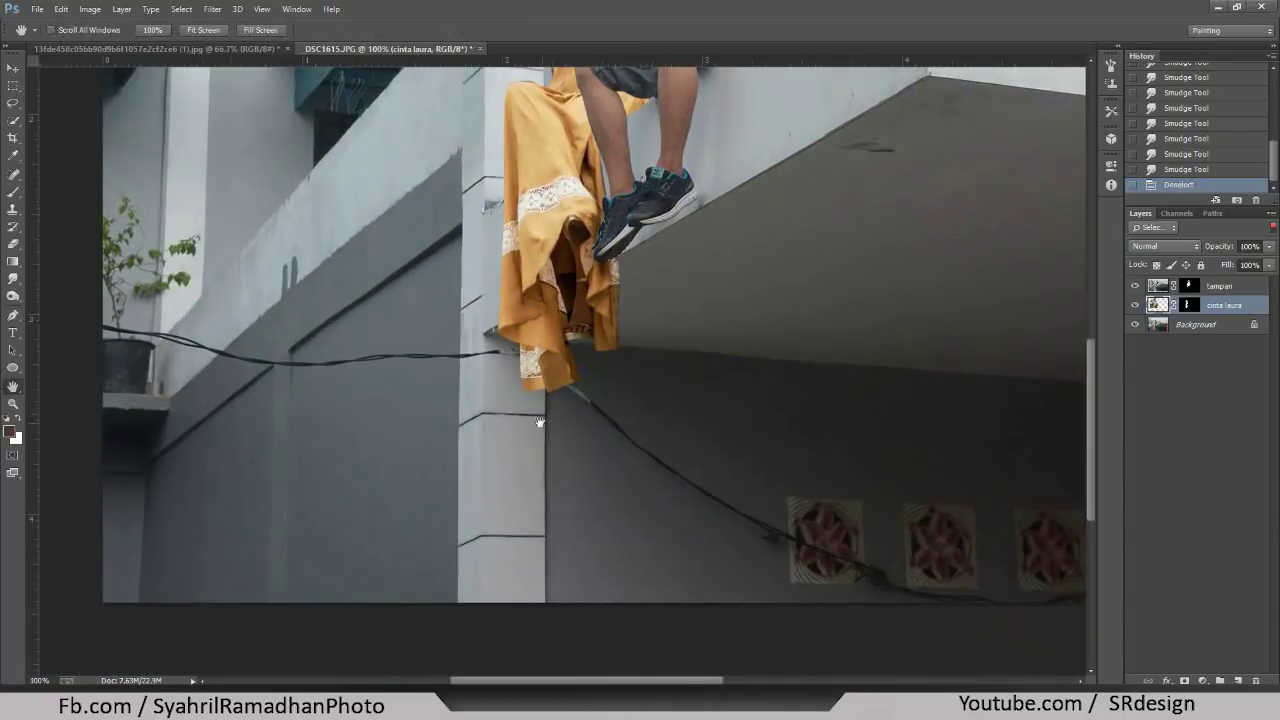
scroll(486, 500, up, 1)
scroll(486, 500, up, 1)
scroll(490, 497, up, 2)
scroll(486, 515, up, 1)
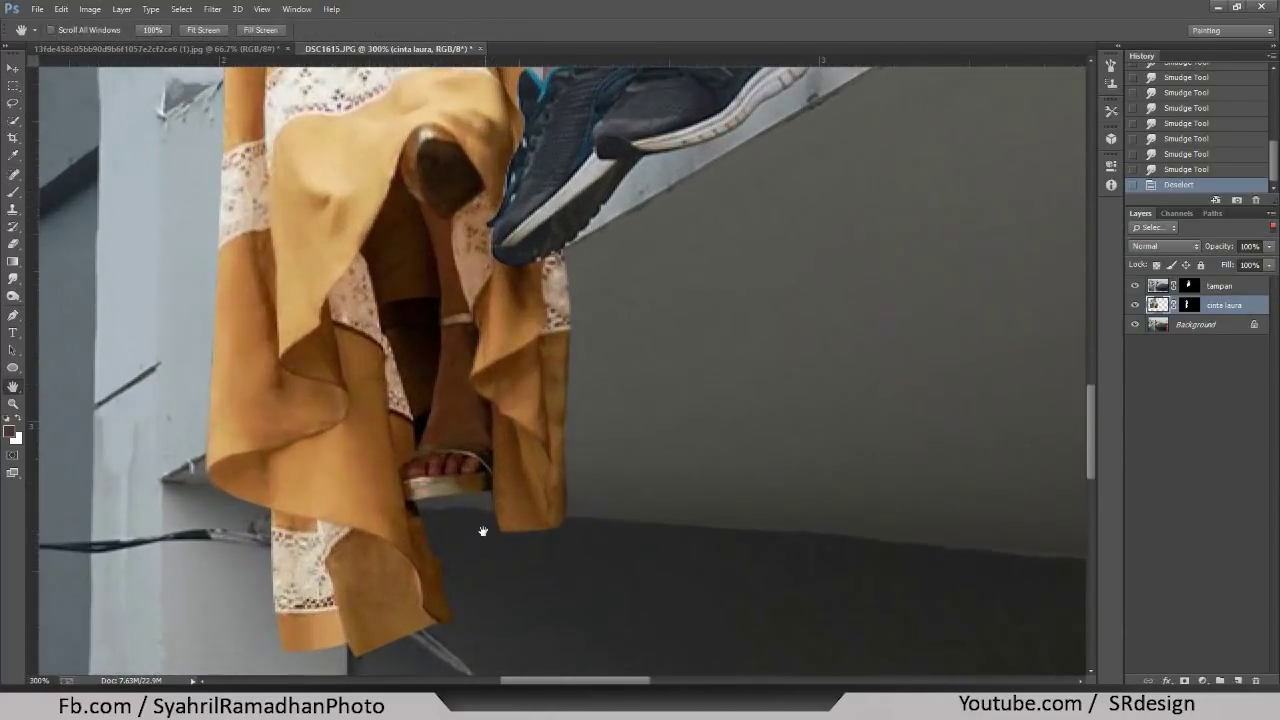
scroll(505, 440, down, 1)
scroll(530, 462, down, 1)
scroll(535, 467, down, 1)
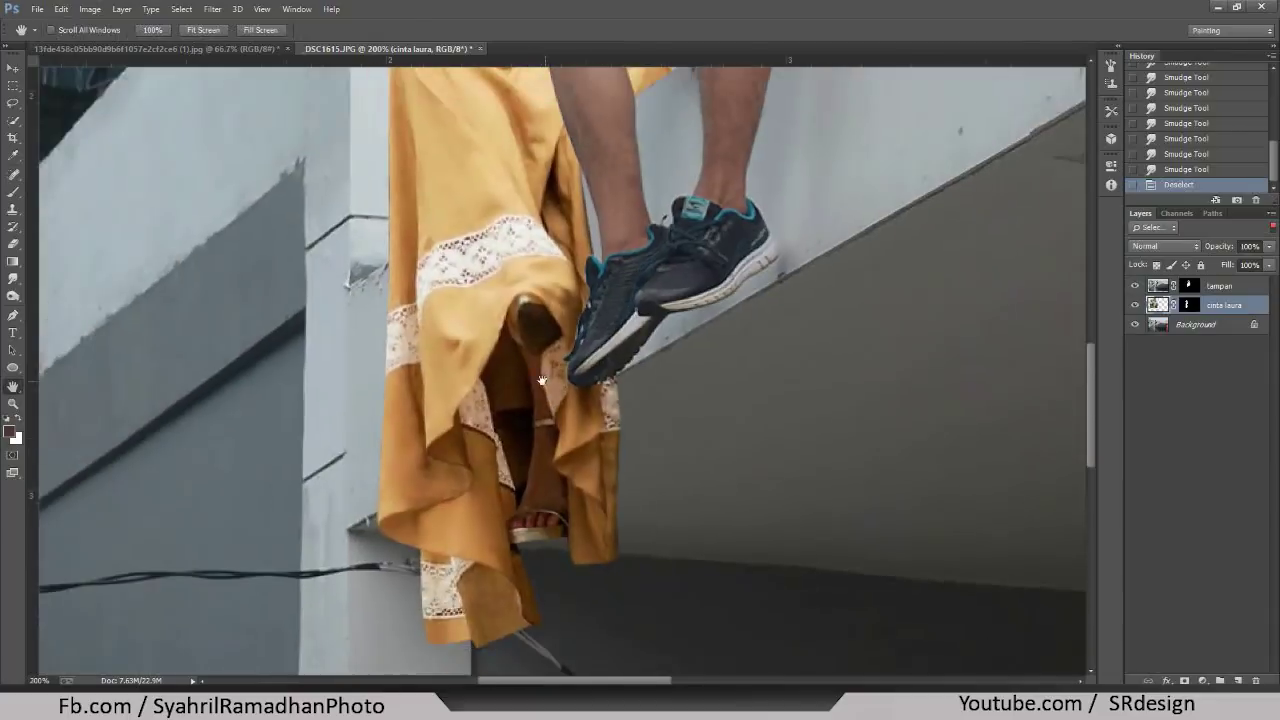
- Zoom and pan over the man's legs and shoes, then up to both faces
scroll(530, 475, up, 2)
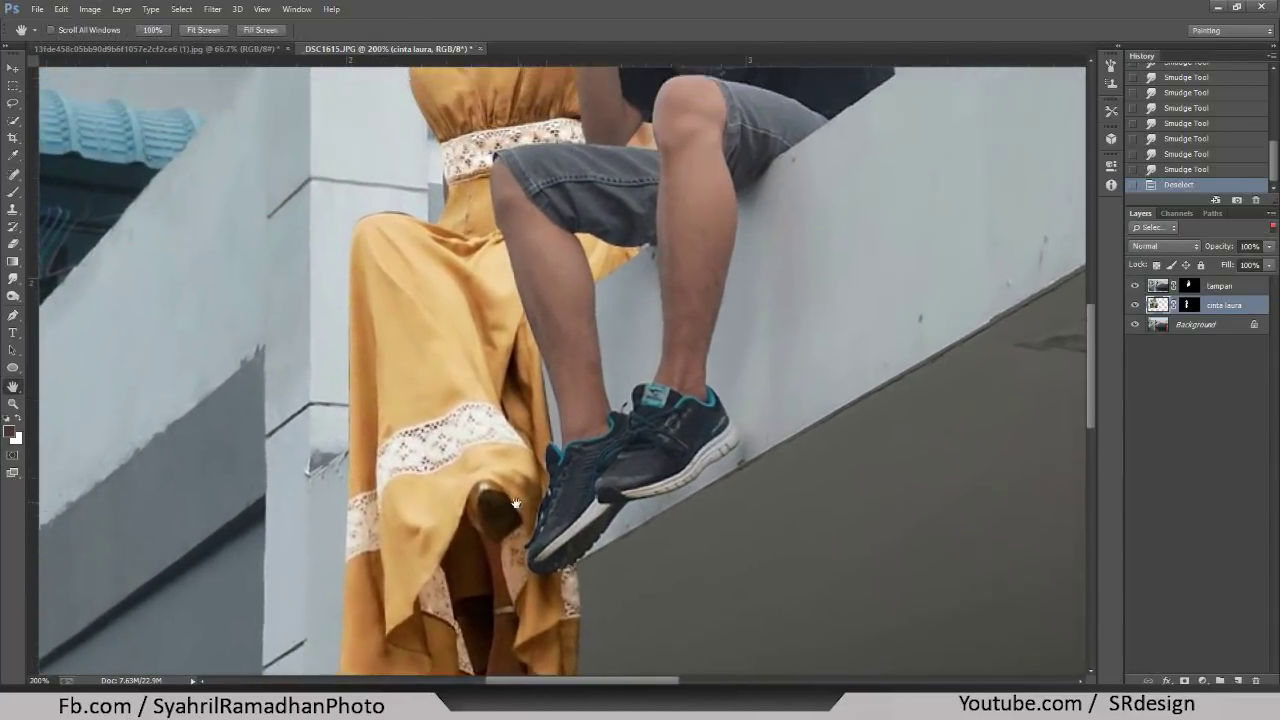
scroll(519, 495, up, 3)
scroll(519, 495, up, 1)
scroll(640, 420, up, 1)
scroll(740, 350, up, 1)
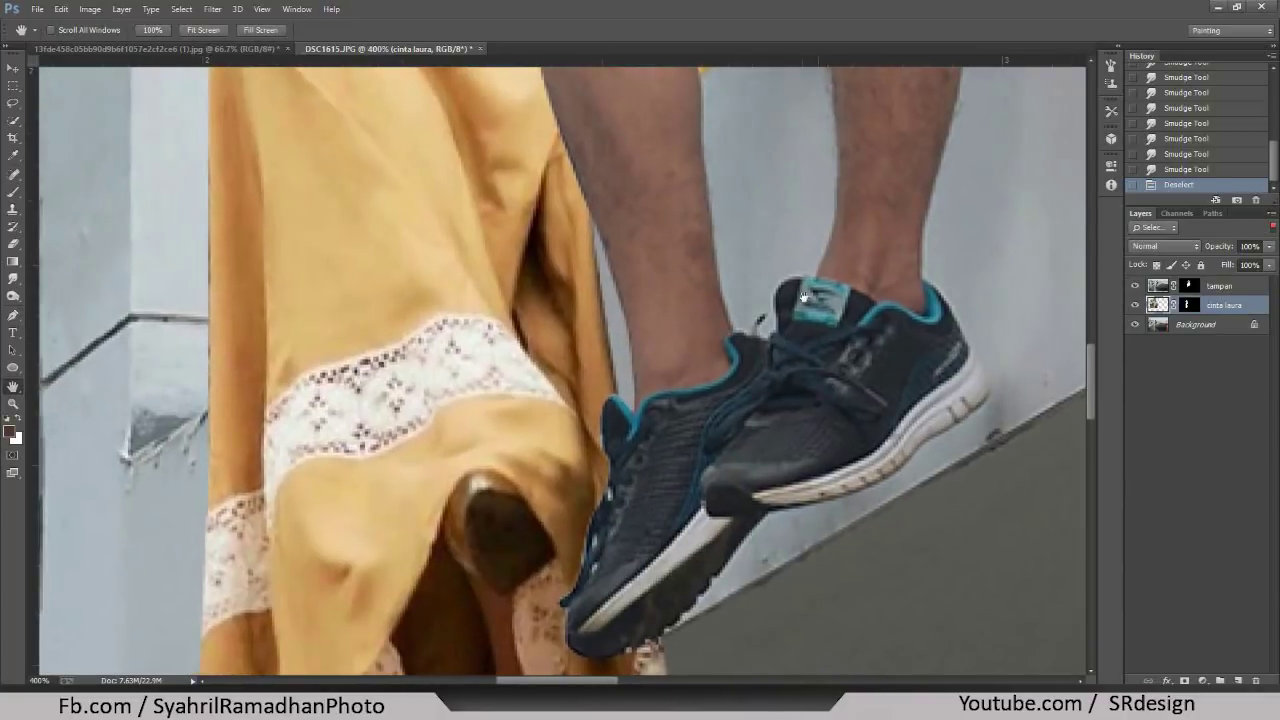
scroll(743, 400, up, 5)
scroll(789, 491, up, 2)
scroll(758, 372, down, 1)
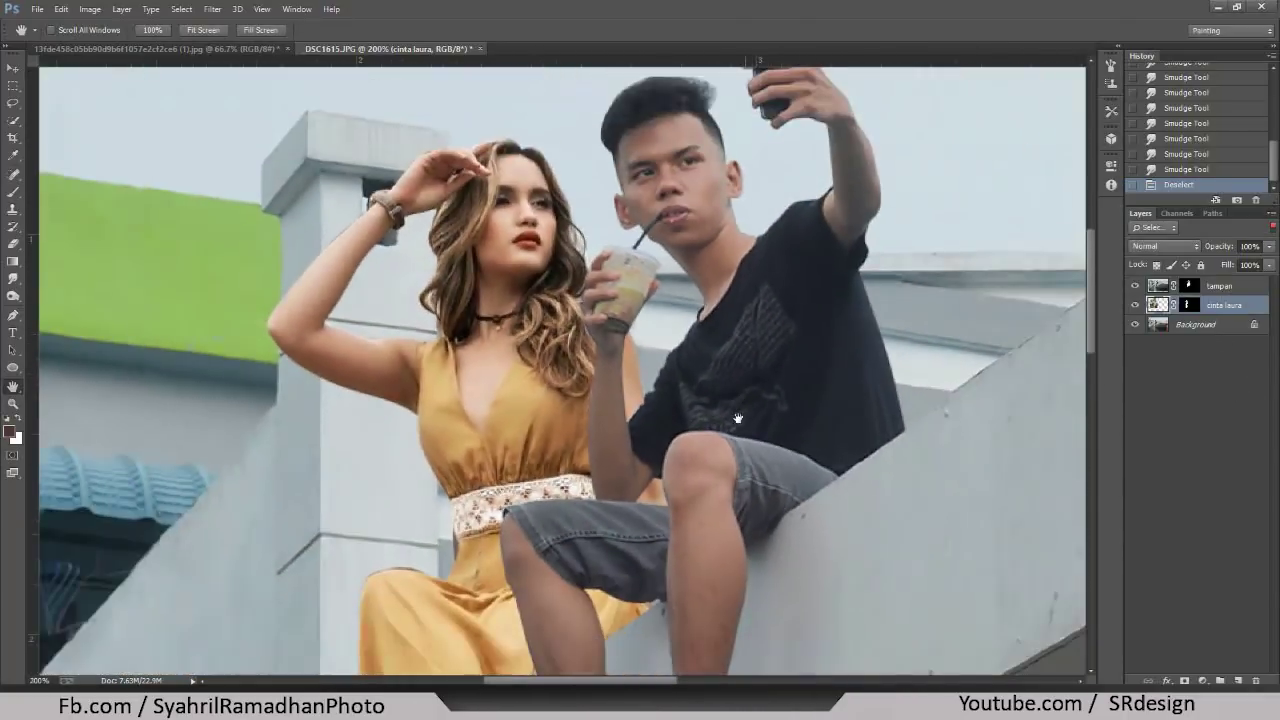
scroll(740, 450, up, 2)
scroll(720, 527, up, 2)
drag(720, 527, 724, 131)
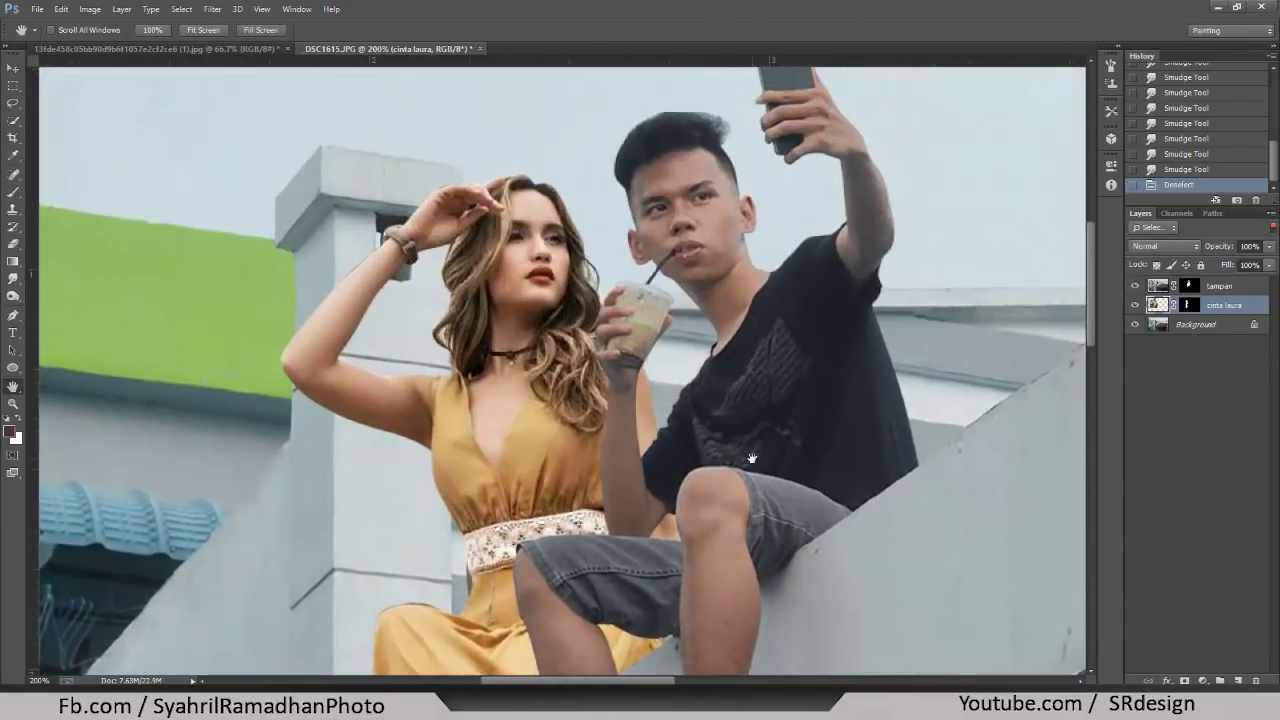
mouse_move(724, 131)
mouse_down()
mouse_move(750, 462)
mouse_move(755, 75)
mouse_up()
- Create one layer group above the Background and name it 'shodow'
scroll(742, 404, up, 1)
scroll(742, 404, up, 1)
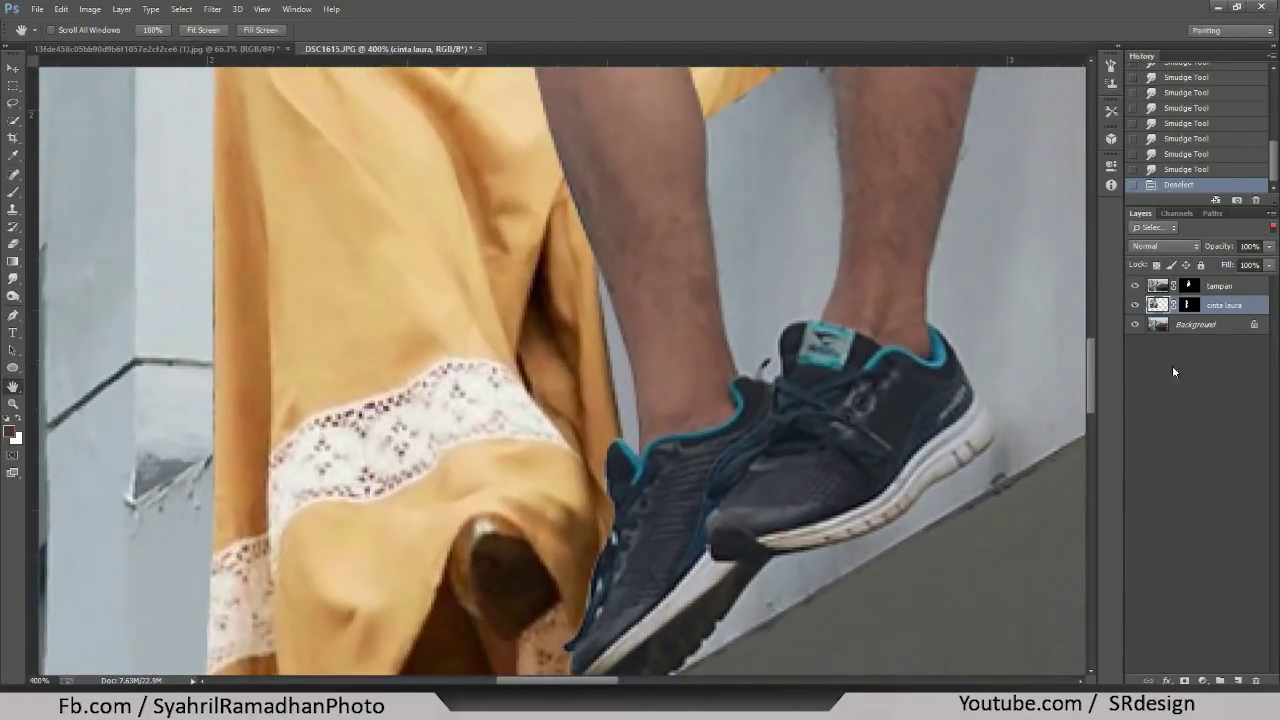
click(1190, 325)
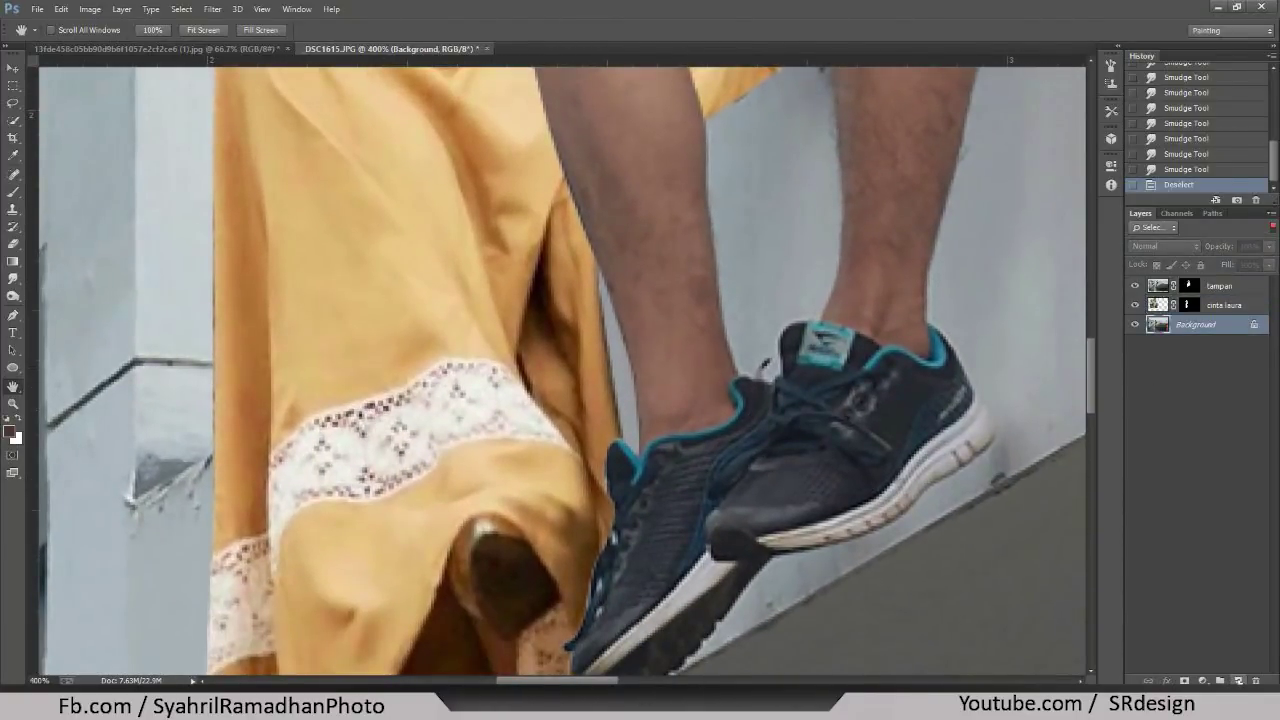
click(1220, 680)
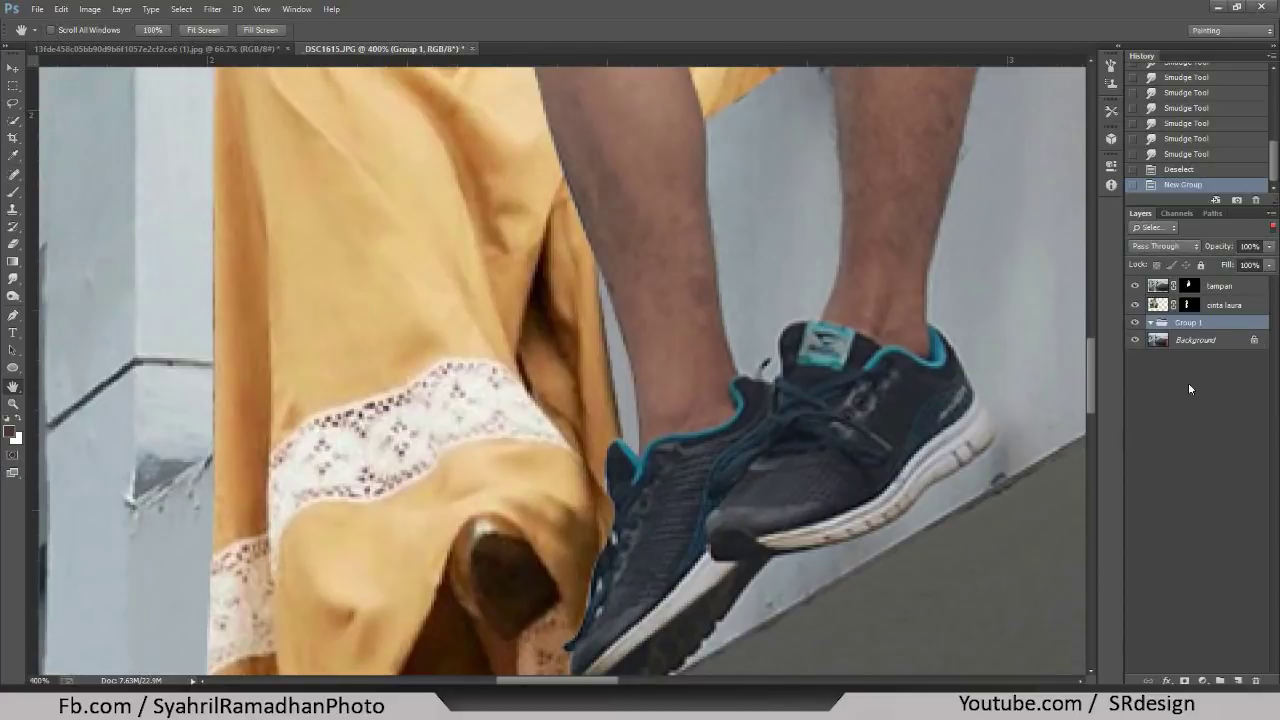
click(1220, 680)
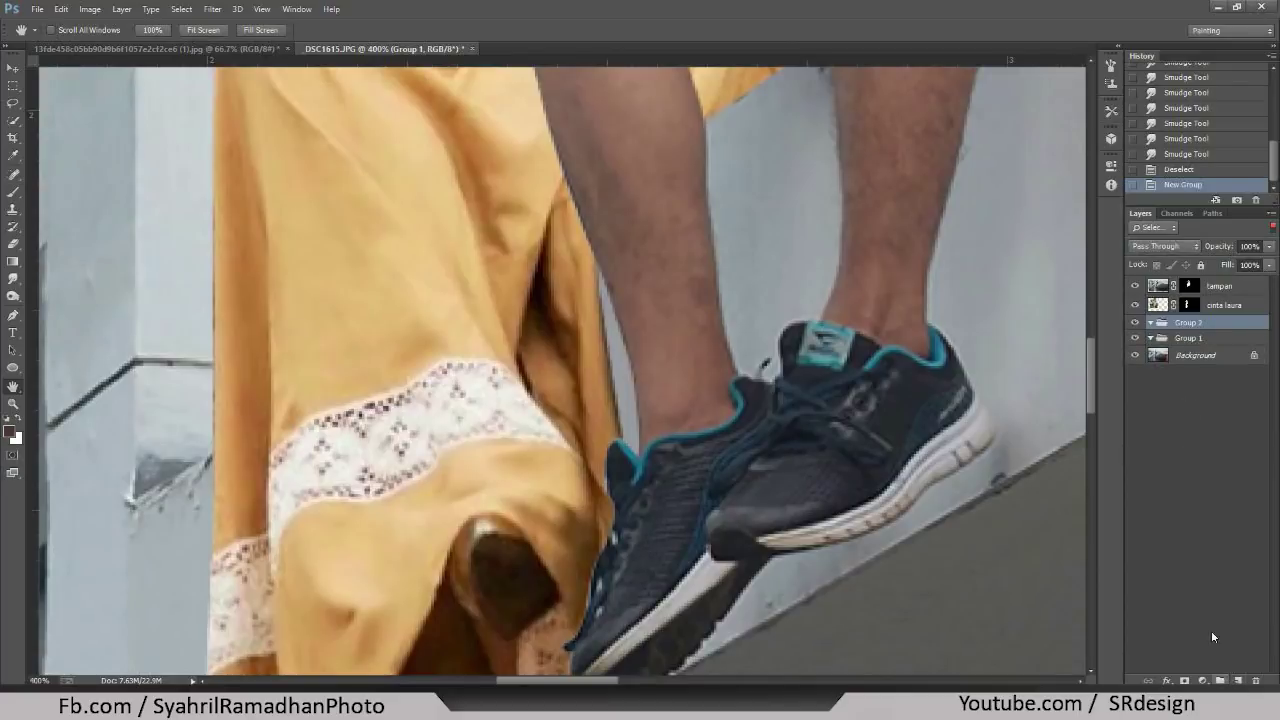
key(Delete)
double_click(1184, 323)
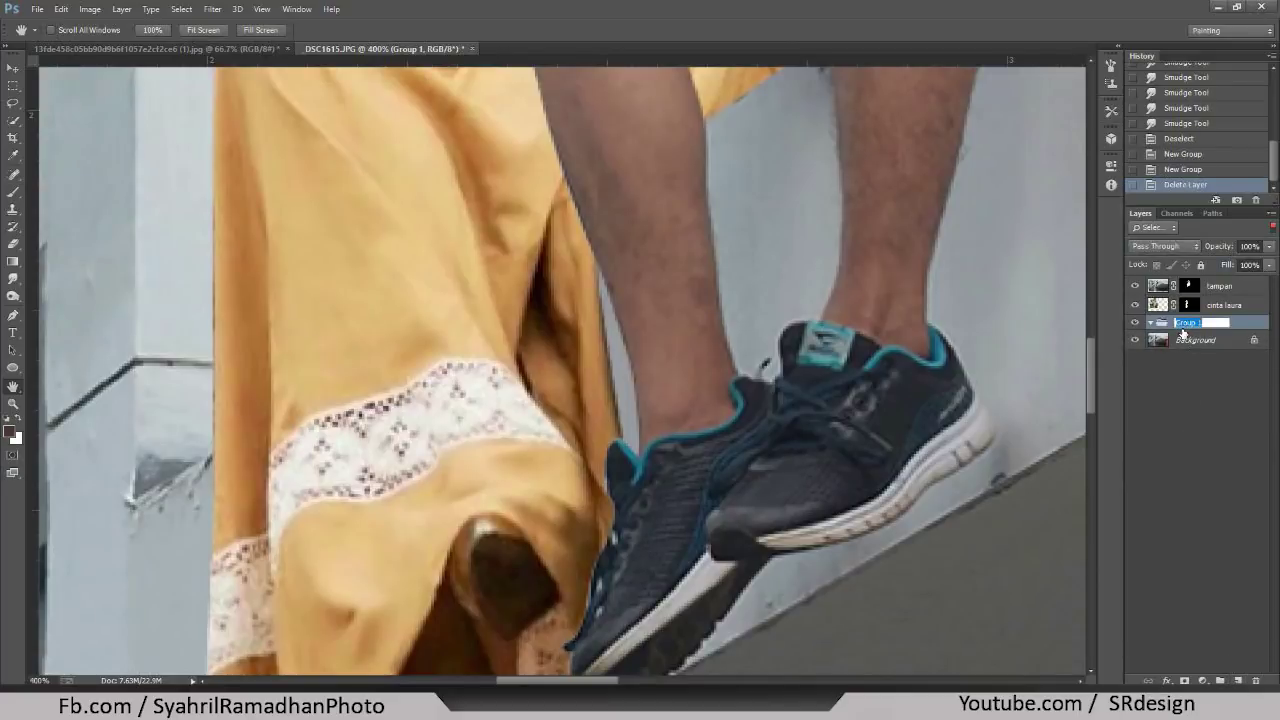
text(shodow)
key(Return)
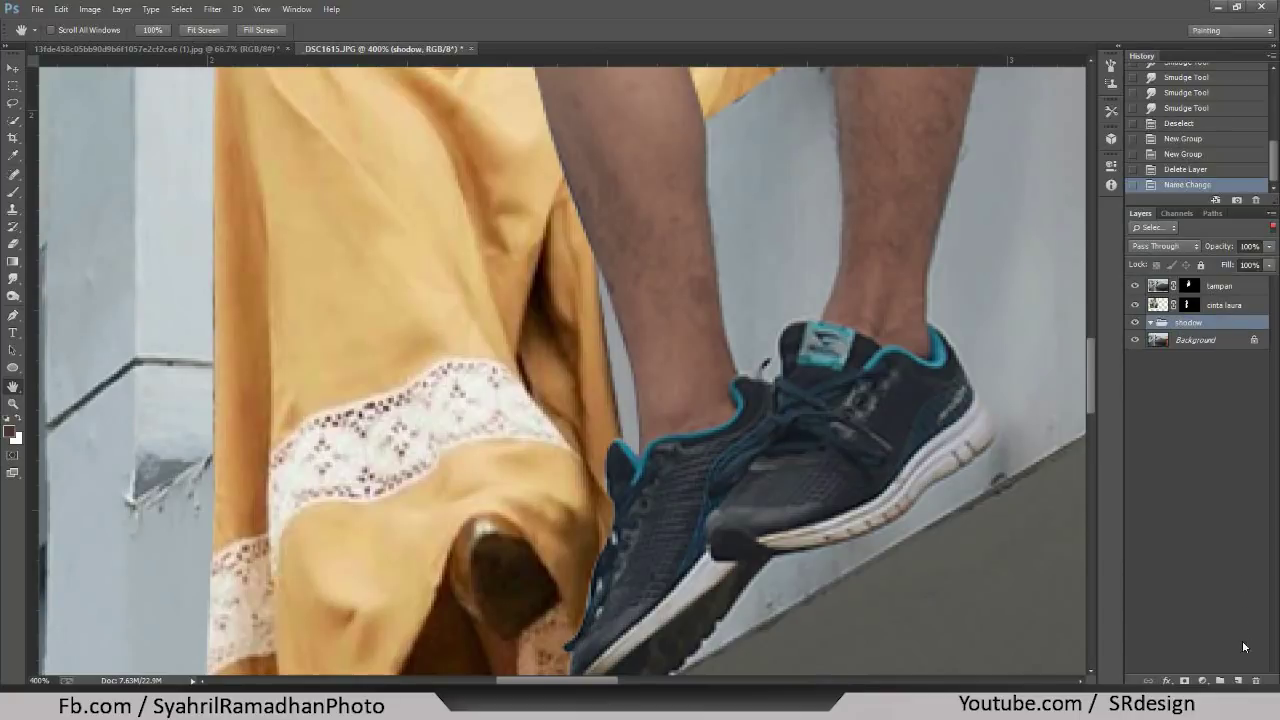
- Add a new empty Layer 1 inside the shodow group
click(1227, 679)
key(Delete)
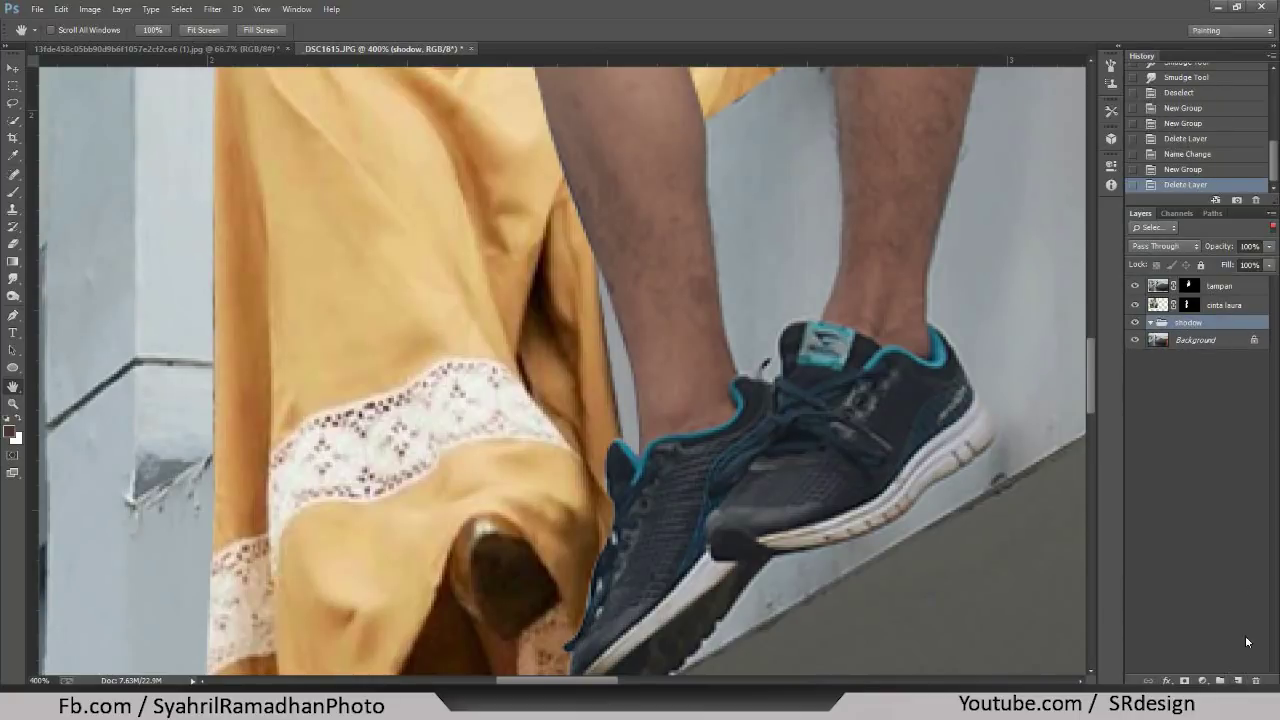
click(1242, 681)
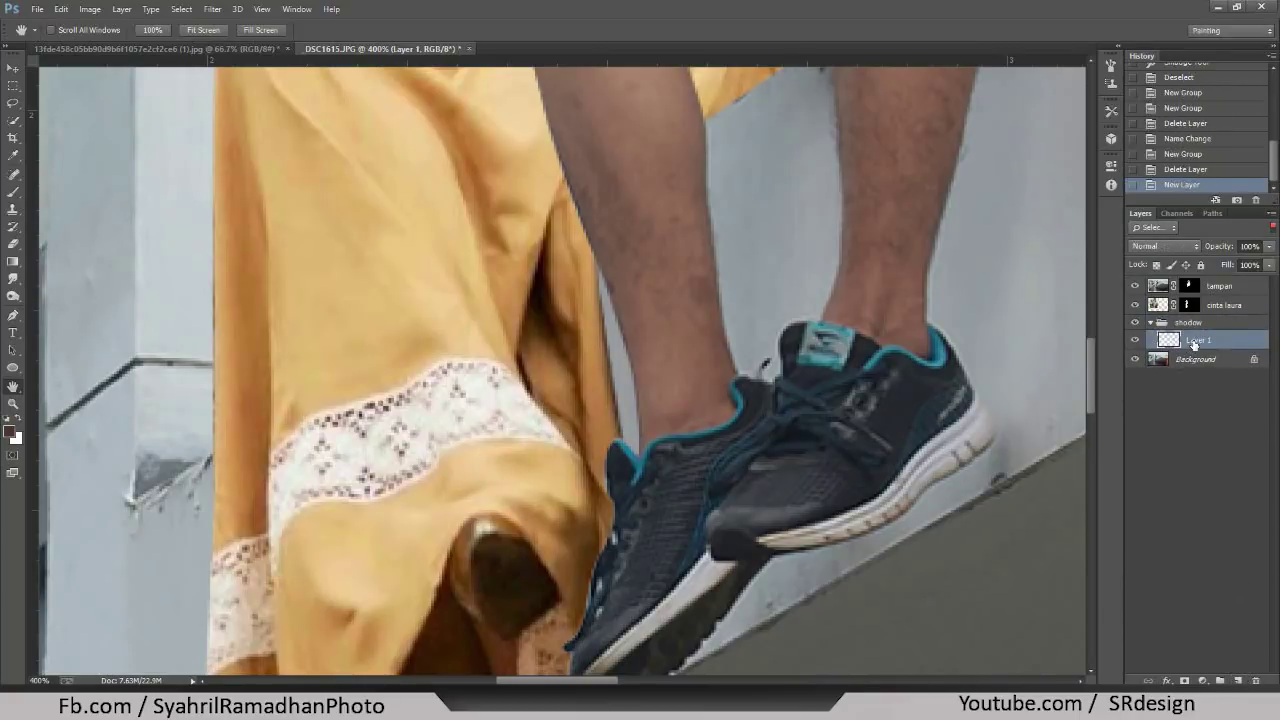
- With the Brush tool, set the foreground colour to a dark grey-blue #3e4245
click(20, 191)
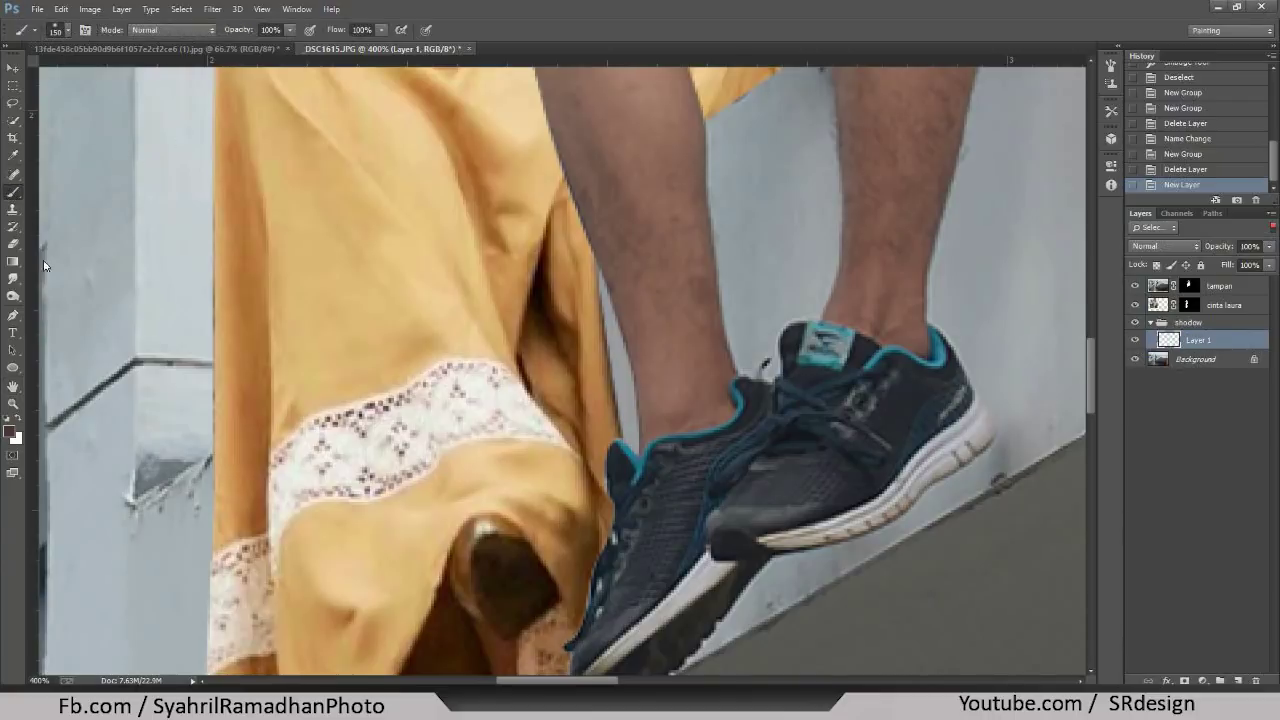
click(11, 432)
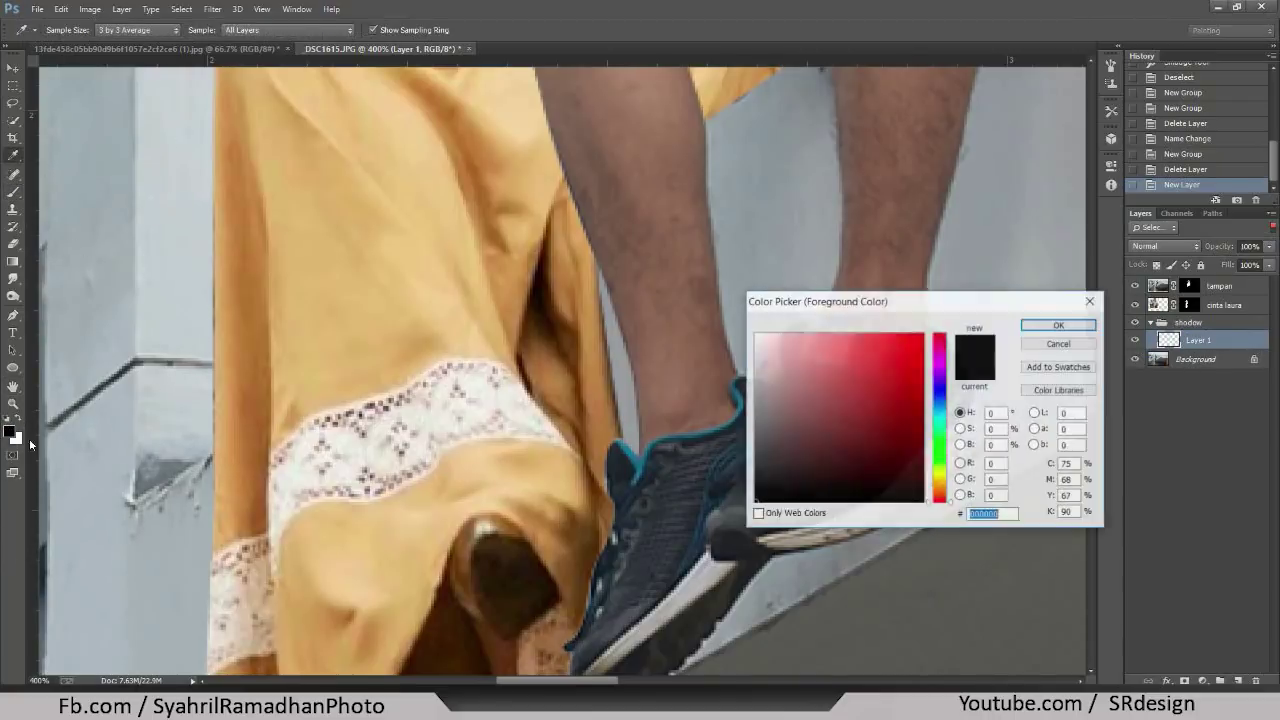
click(753, 172)
drag(784, 436, 772, 455)
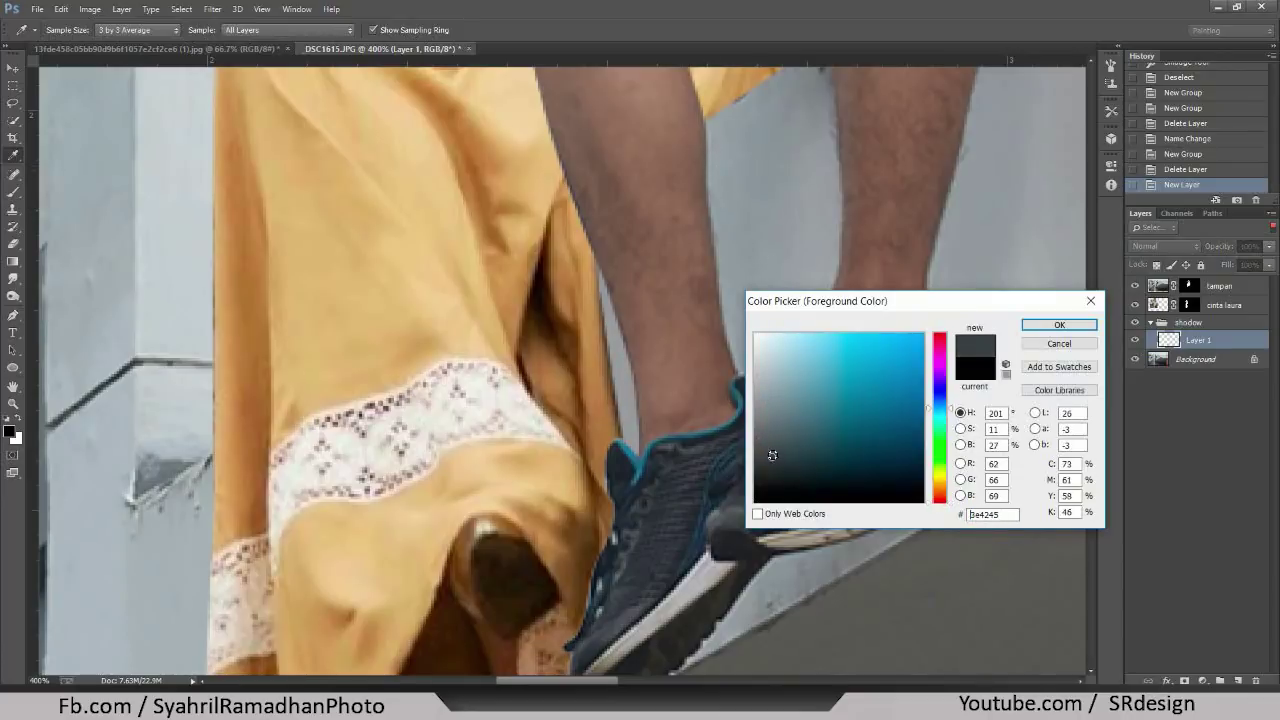
key(Return)
- Paint shadow strokes along the dress fold and by the man's shoe, then set opacity to 53%
key(b)
key(bracketleft)
key(bracketleft)
key(bracketleft)
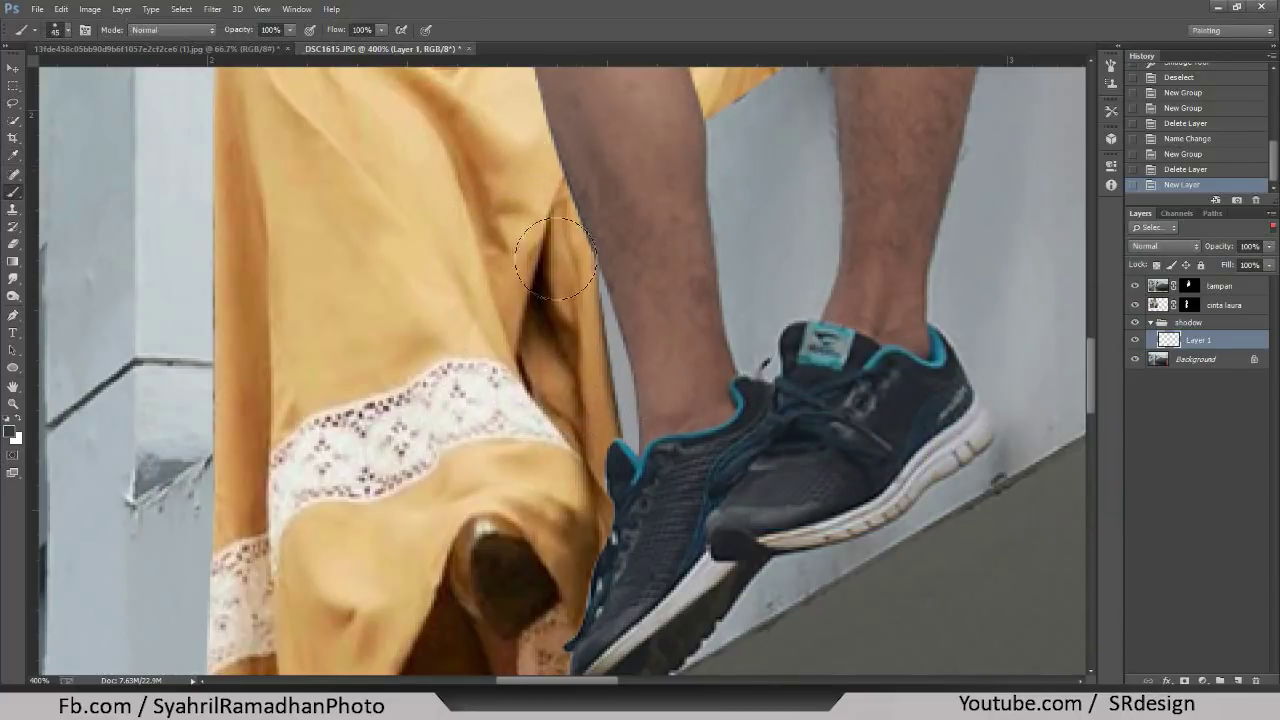
drag(575, 264, 585, 345)
mouse_move(565, 270)
mouse_down()
mouse_move(580, 310)
mouse_move(578, 455)
mouse_move(575, 420)
mouse_up()
drag(565, 275, 625, 440)
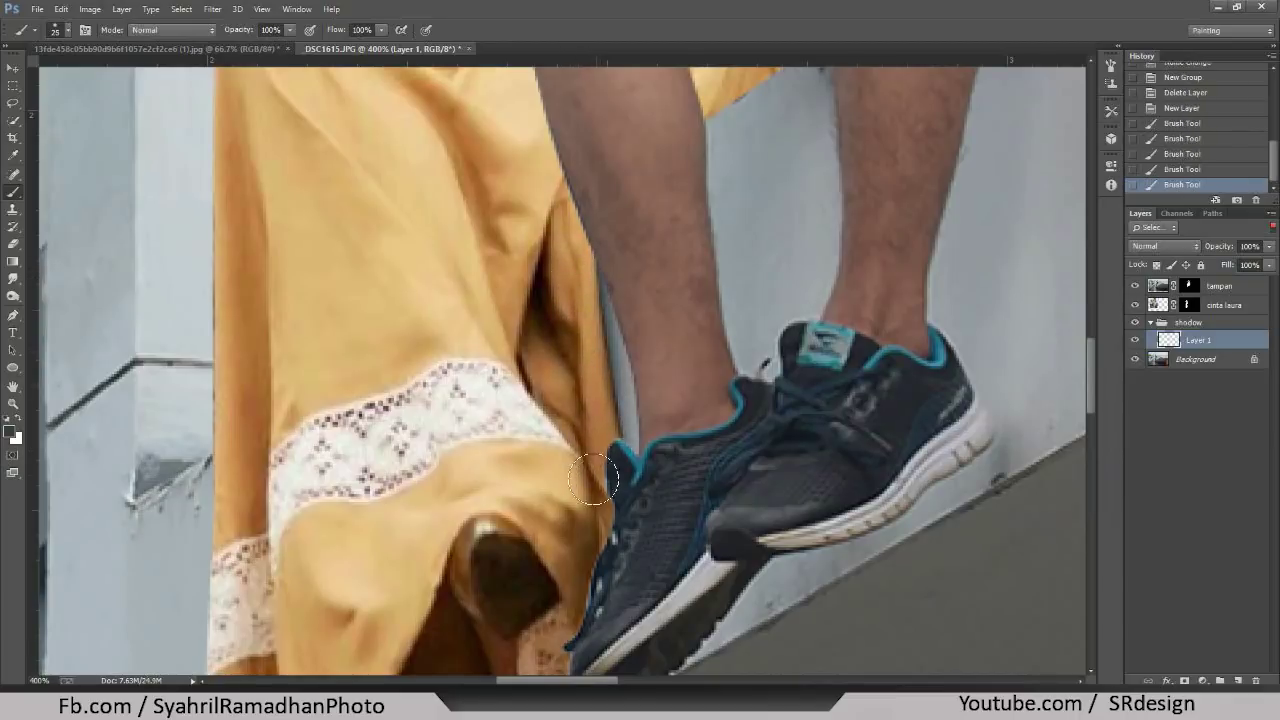
key(ctrl+minus)
key(ctrl+minus)
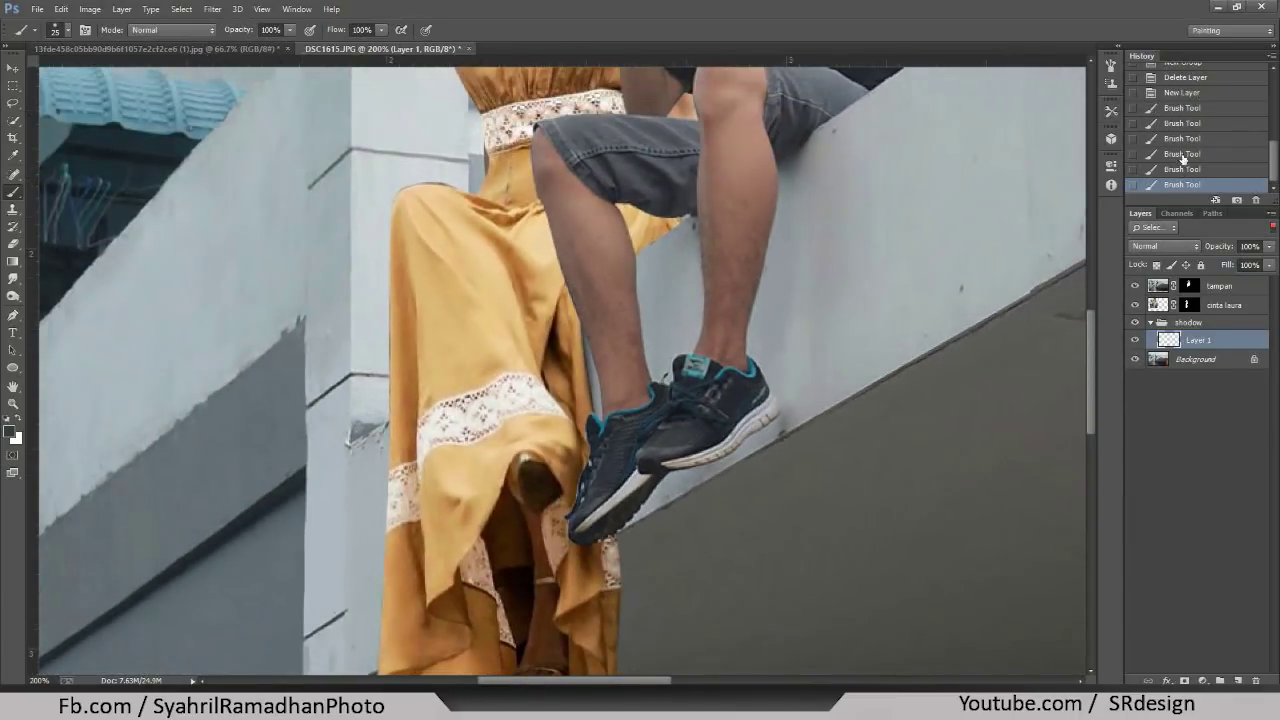
drag(1218, 244, 1190, 252)
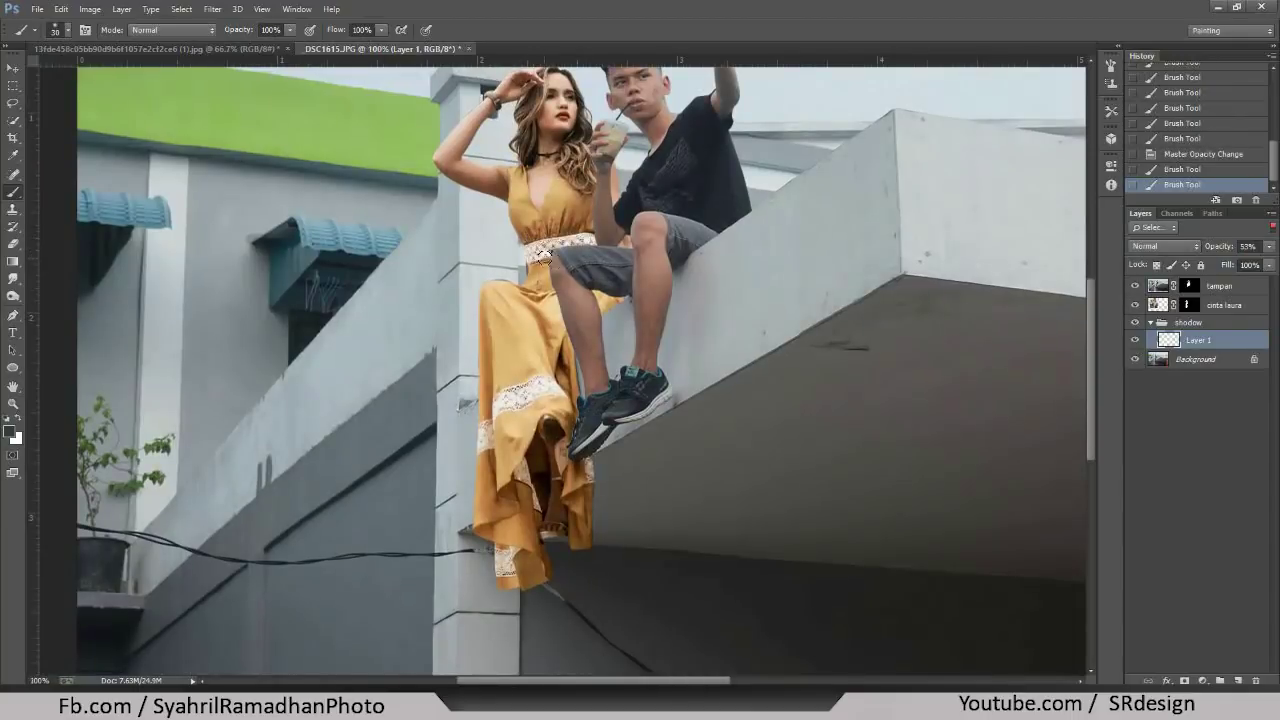
mouse_move(542, 255)
mouse_down()
mouse_move(621, 376)
mouse_move(637, 465)
mouse_up()
- Start a crop and narrow it to a portrait shape, trimming the sides and bottom
scroll(637, 465, down, 3)
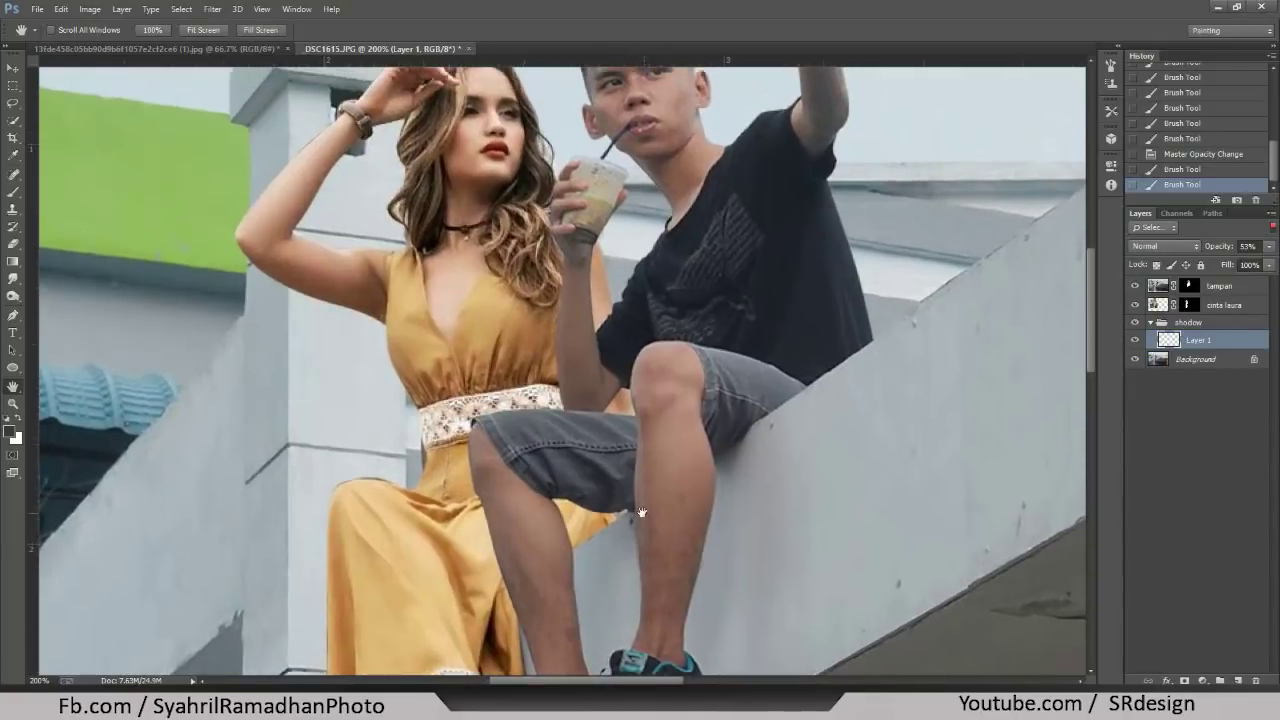
scroll(690, 320, down, 1)
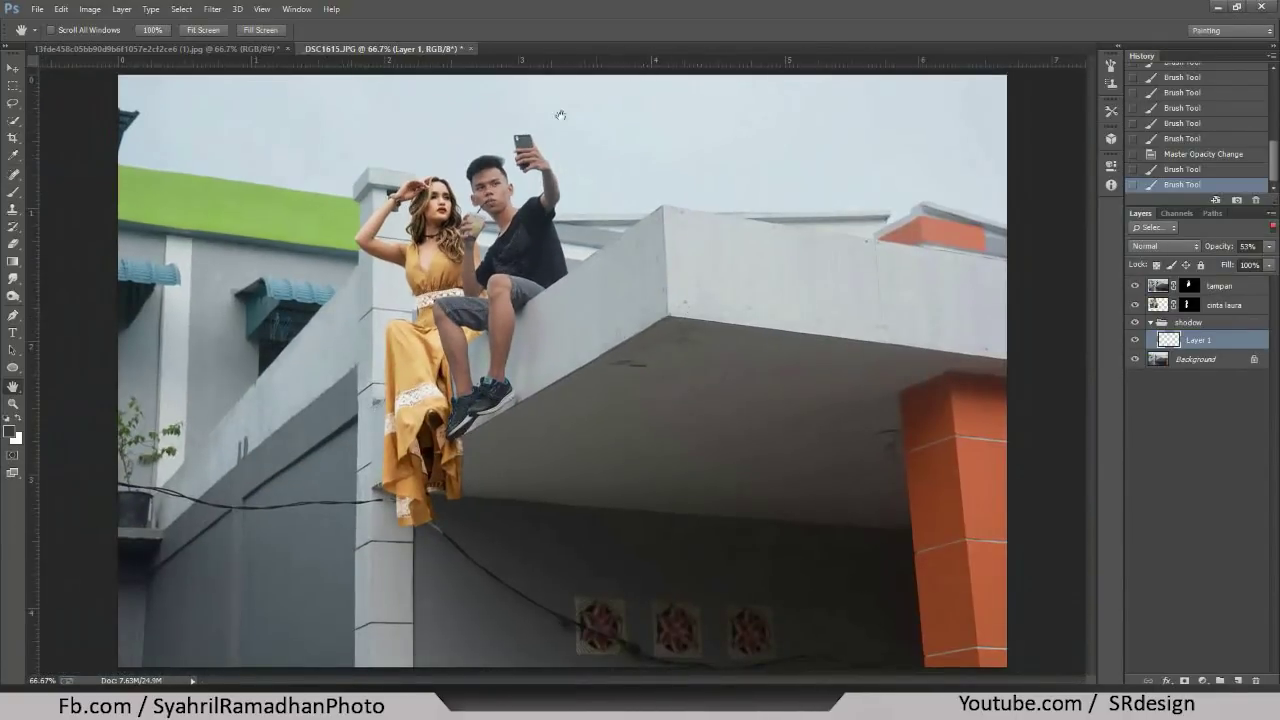
click(13, 139)
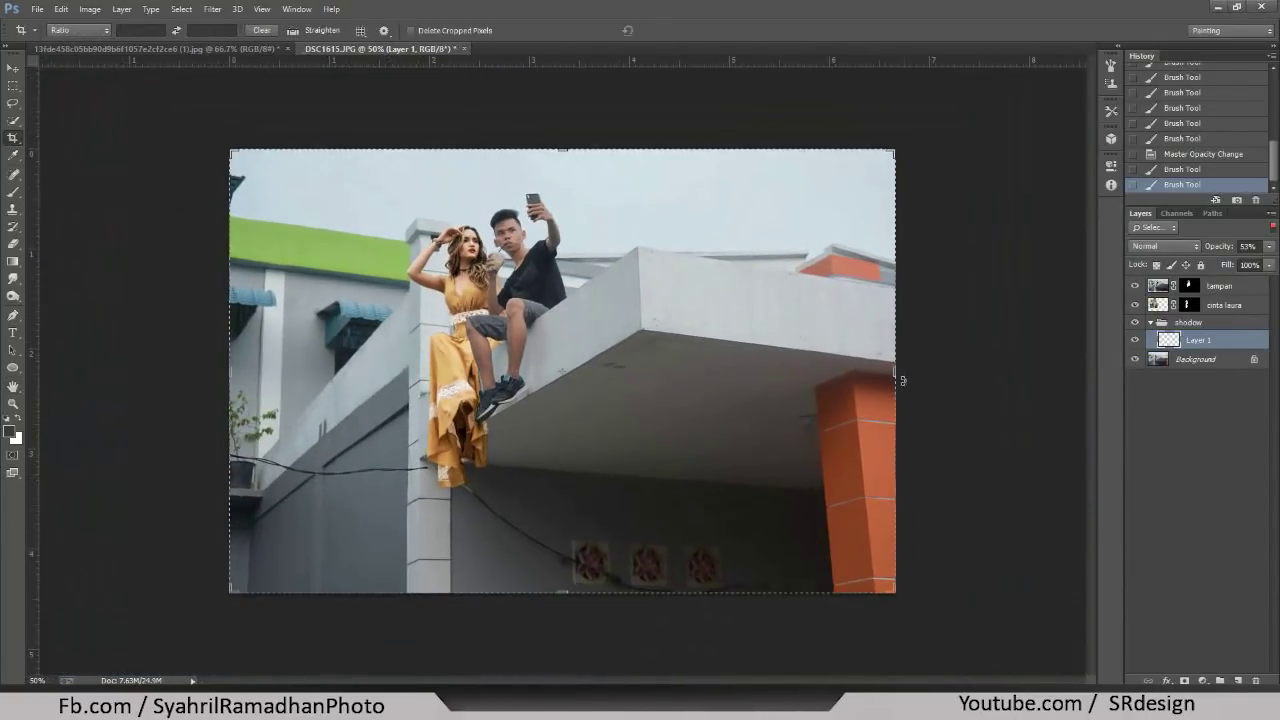
drag(895, 371, 766, 405)
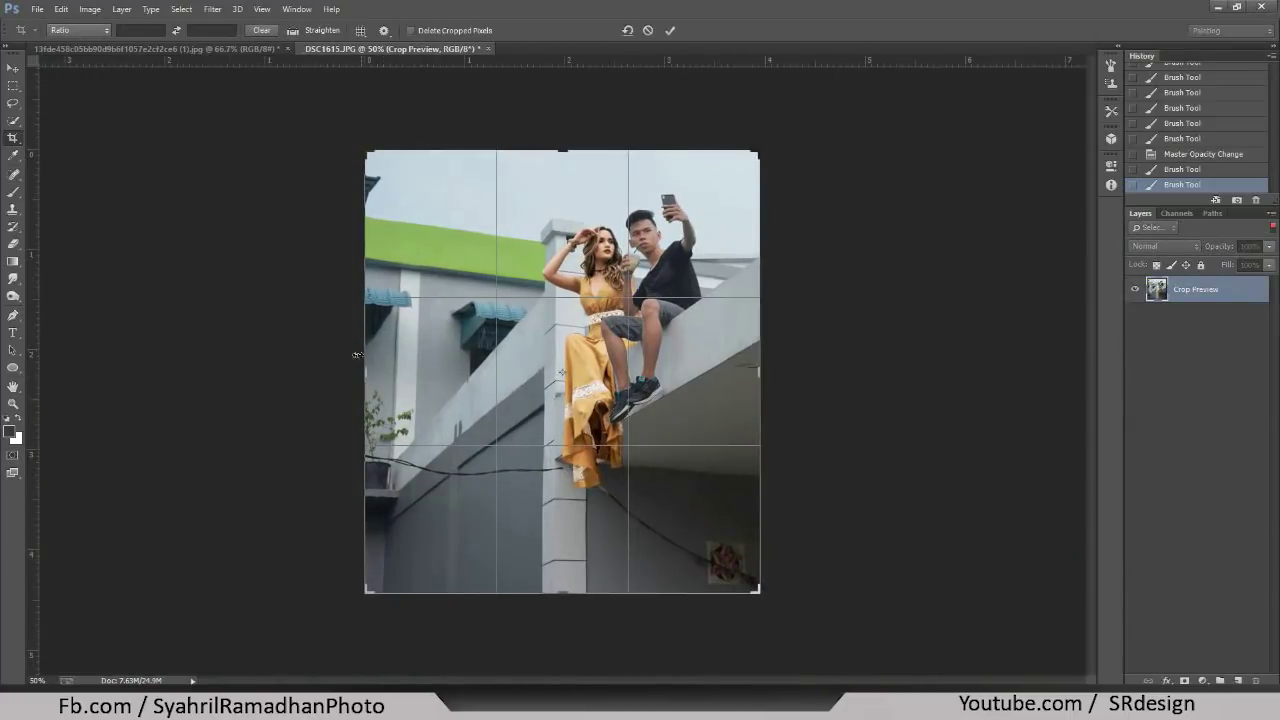
drag(361, 371, 465, 371)
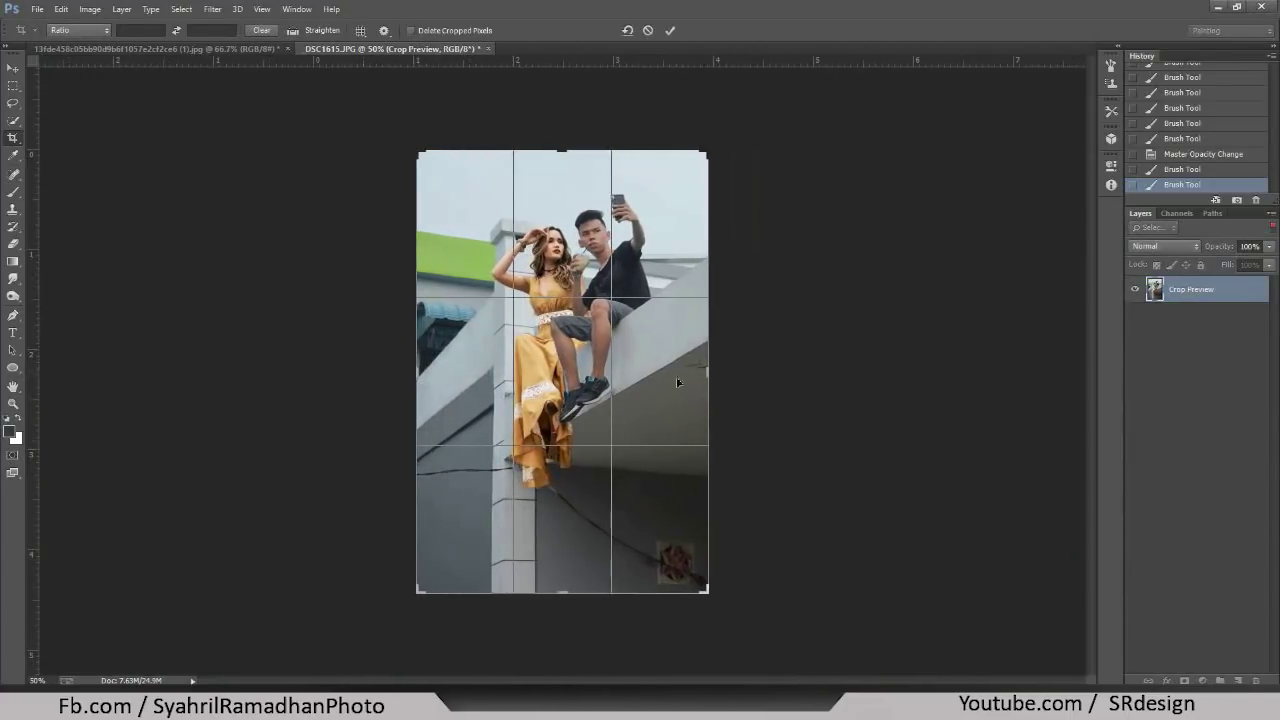
drag(716, 360, 739, 380)
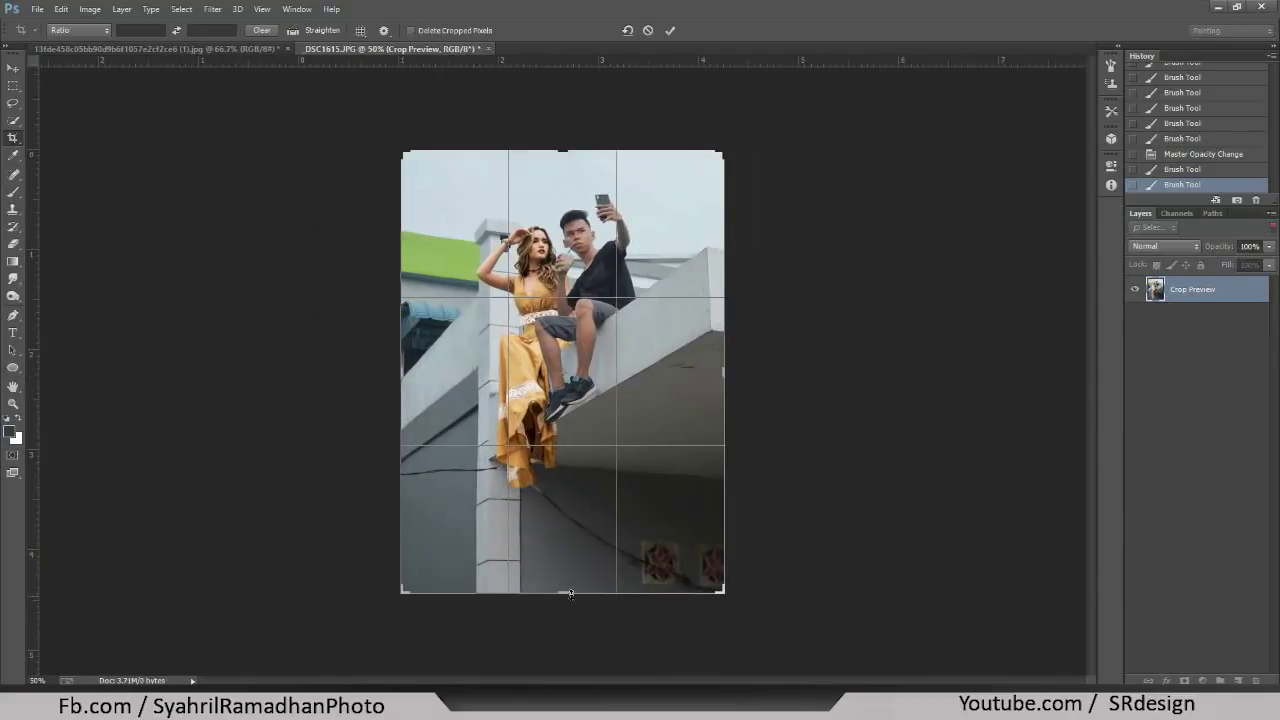
drag(577, 592, 577, 555)
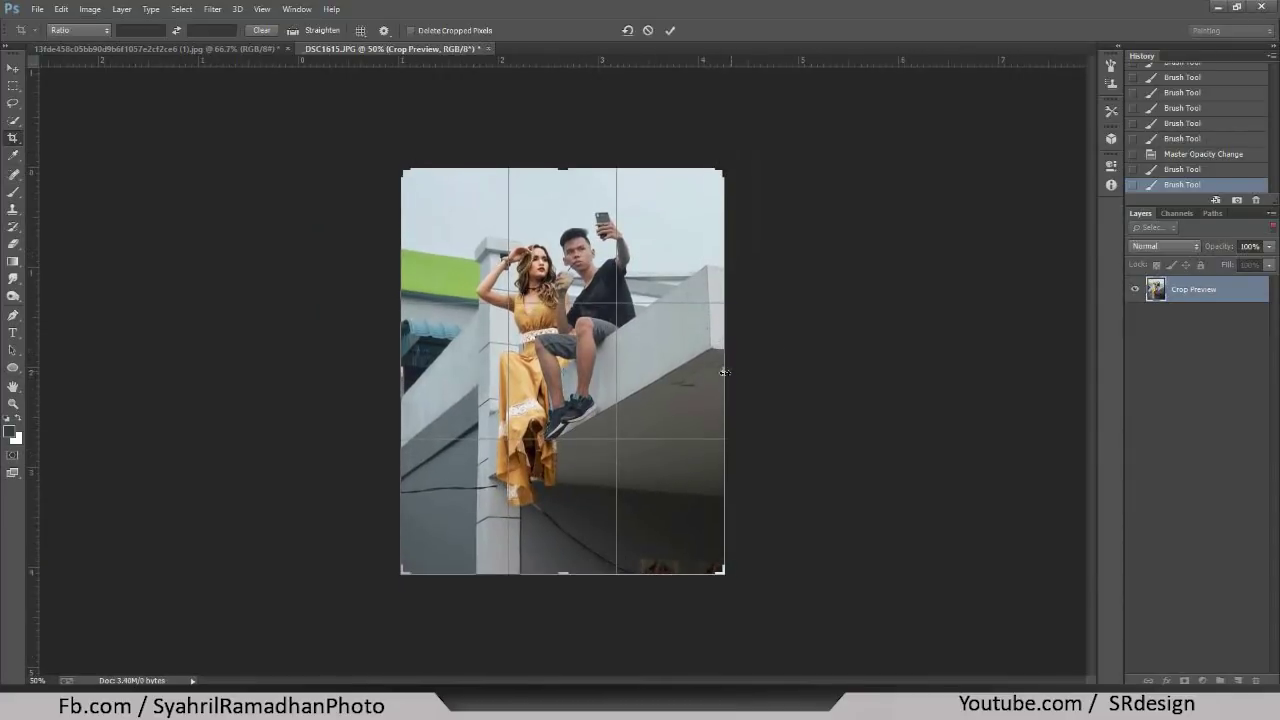
- Extend the crop above the photo to leave an empty top strip, and commit it
drag(724, 372, 737, 357)
drag(562, 168, 563, 134)
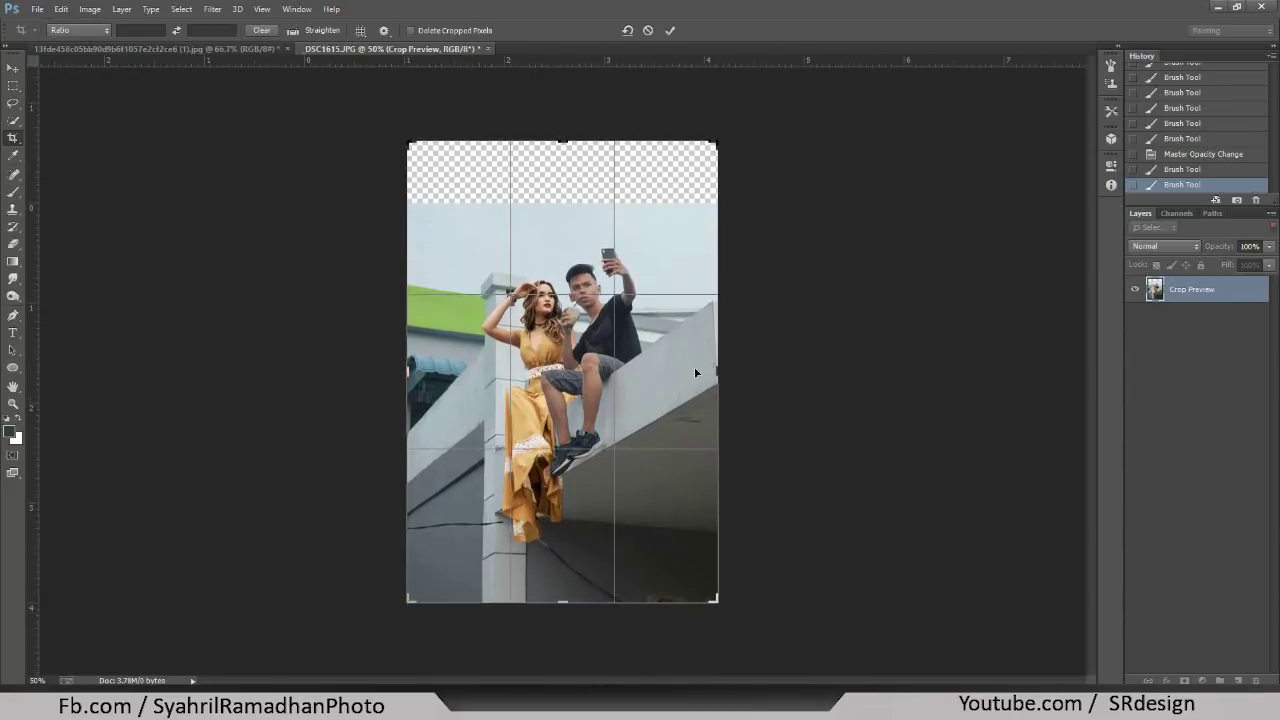
drag(716, 375, 700, 376)
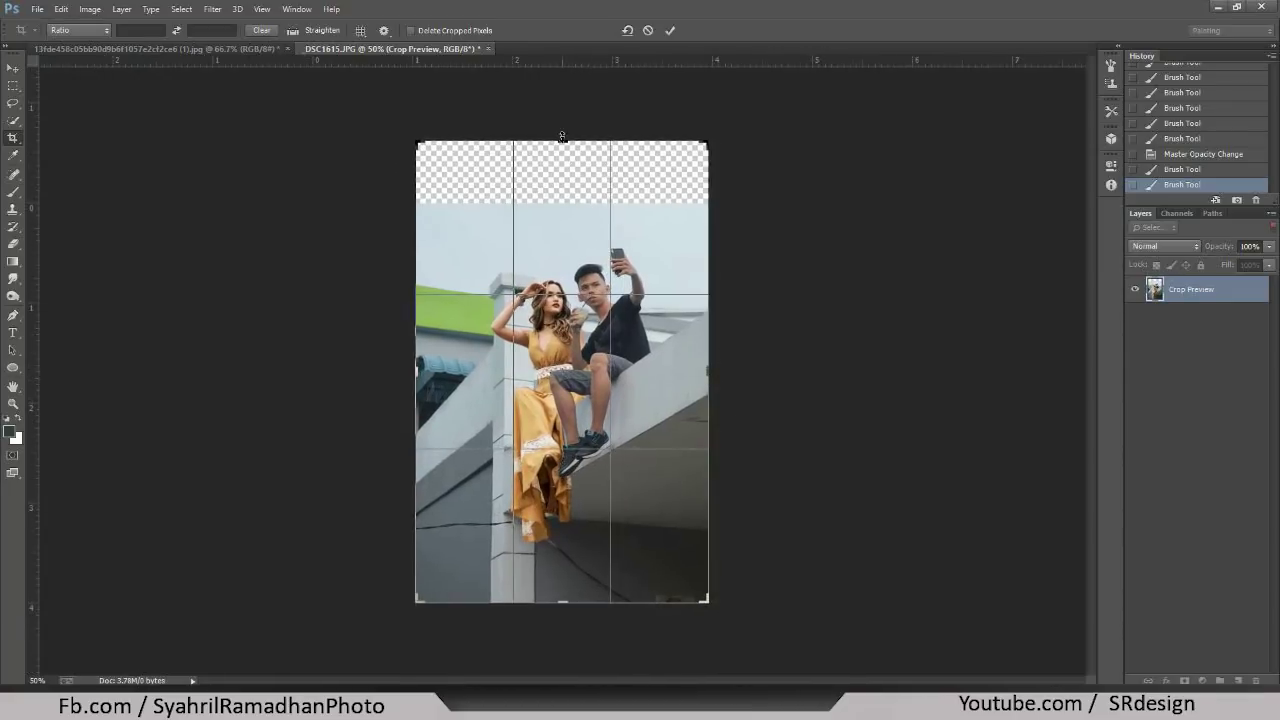
drag(562, 136, 562, 152)
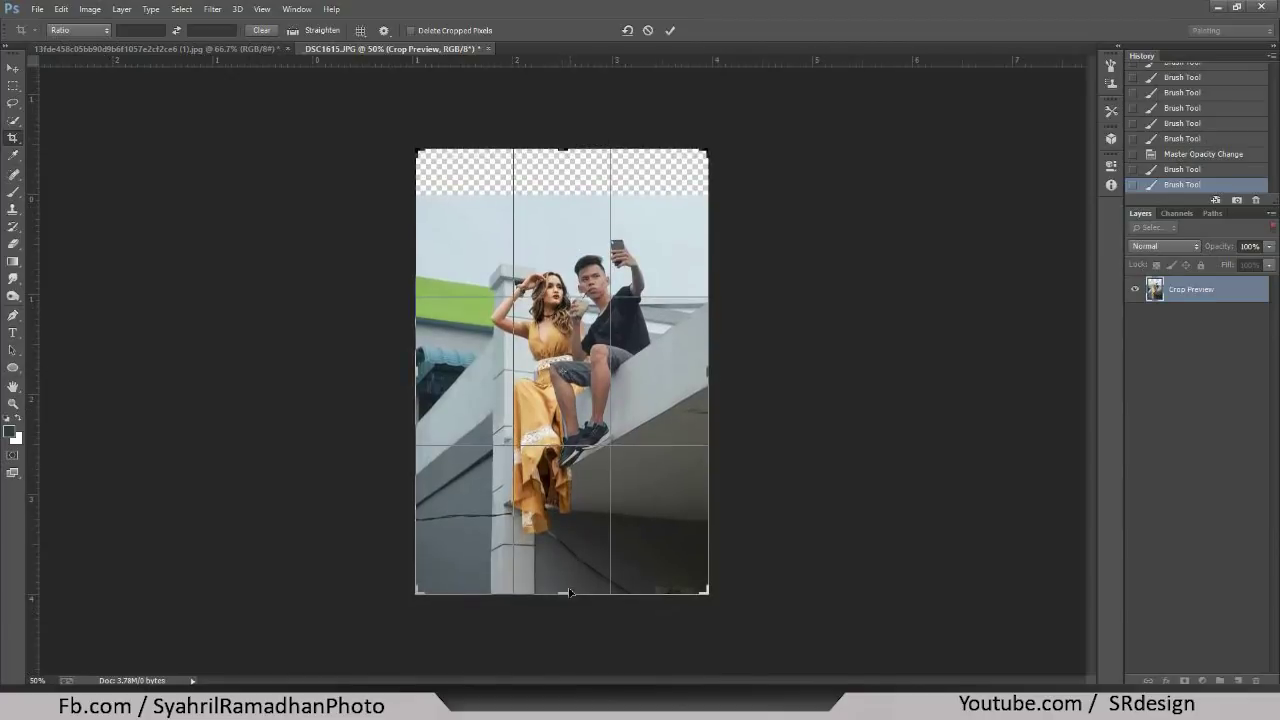
drag(569, 592, 570, 579)
key(Return)
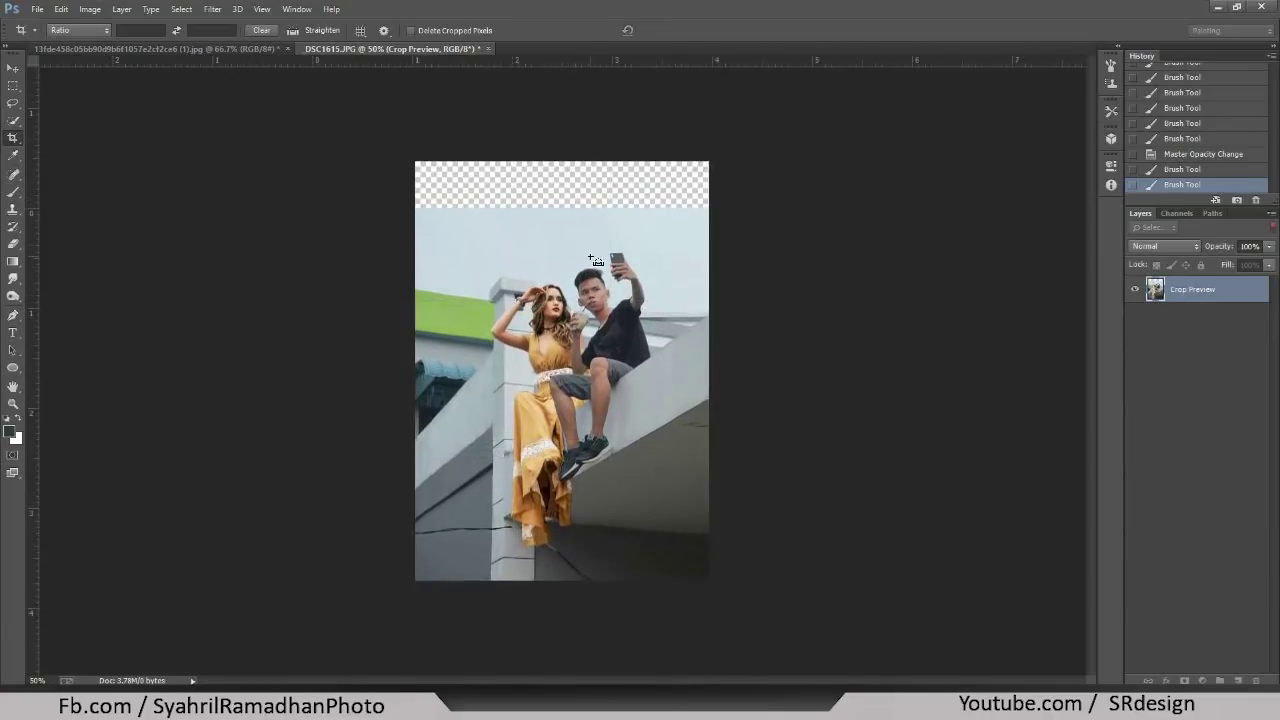
key(ctrl+1)
mouse_move(607, 171)
mouse_down()
mouse_move(633, 430)
mouse_move(610, 422)
mouse_up()
- Copy a band of sky from Layer 0 onto its own new layer
click(1153, 227)
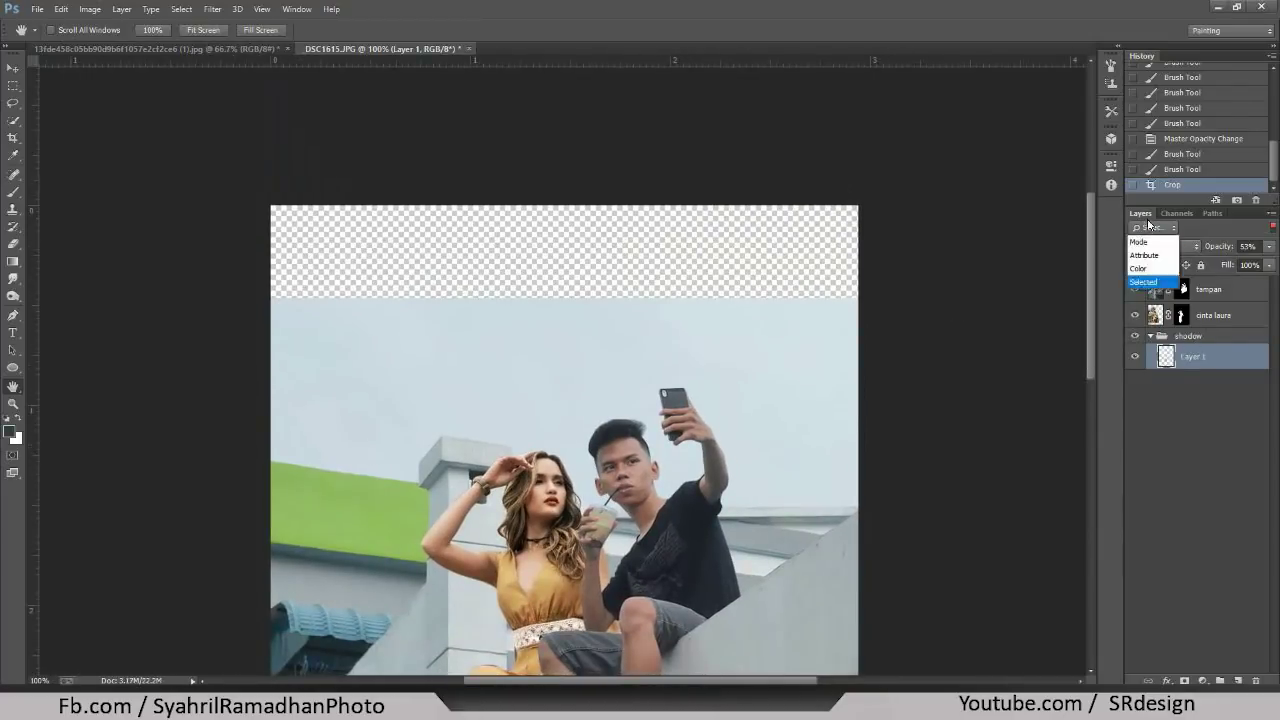
click(1185, 382)
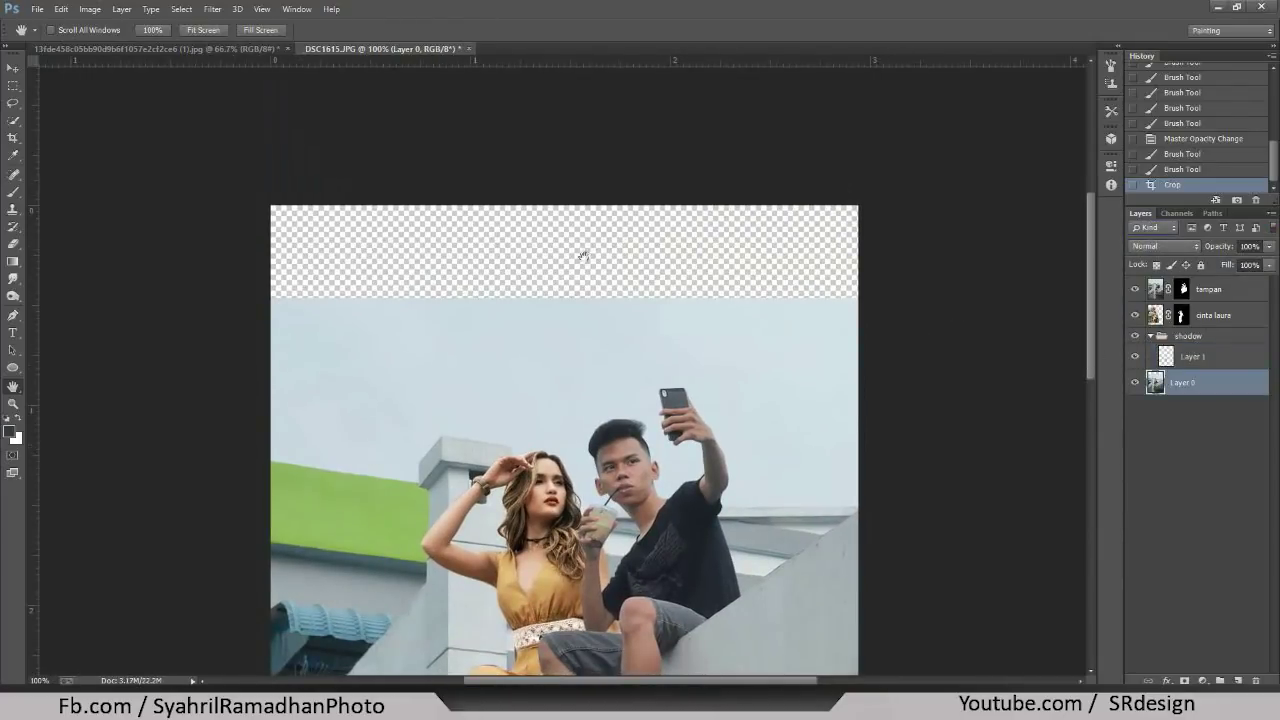
key(m)
drag(181, 233, 910, 390)
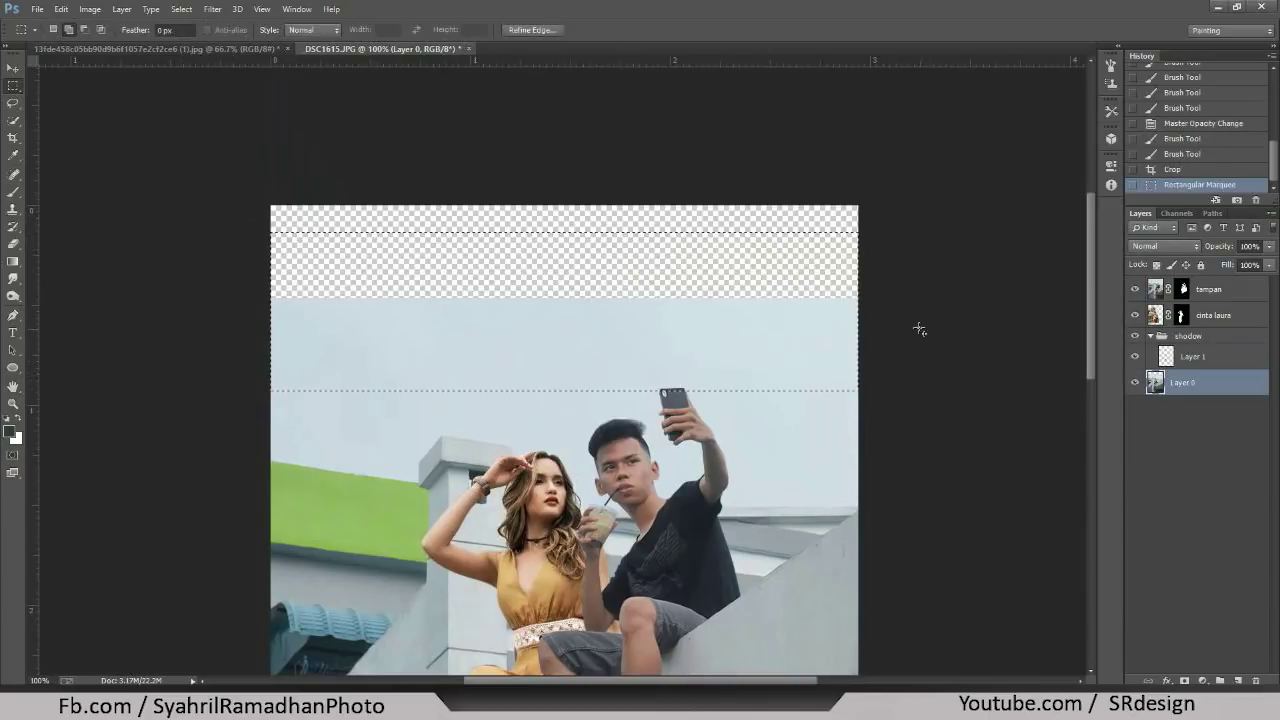
key(ctrl+j)
- Stretch the copied sky upward with Free Transform to fill the empty strip at the top
key(ctrl+t)
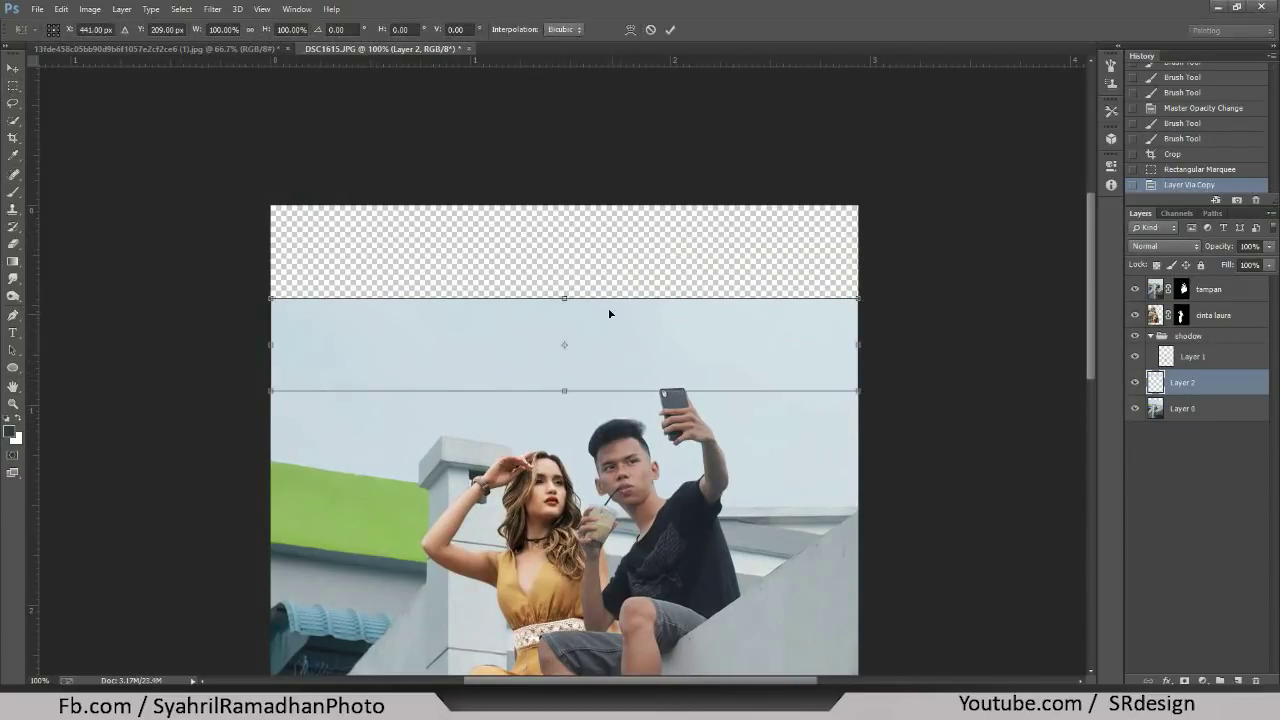
drag(566, 310, 558, 200)
key(Return)
key(ctrl+minus)
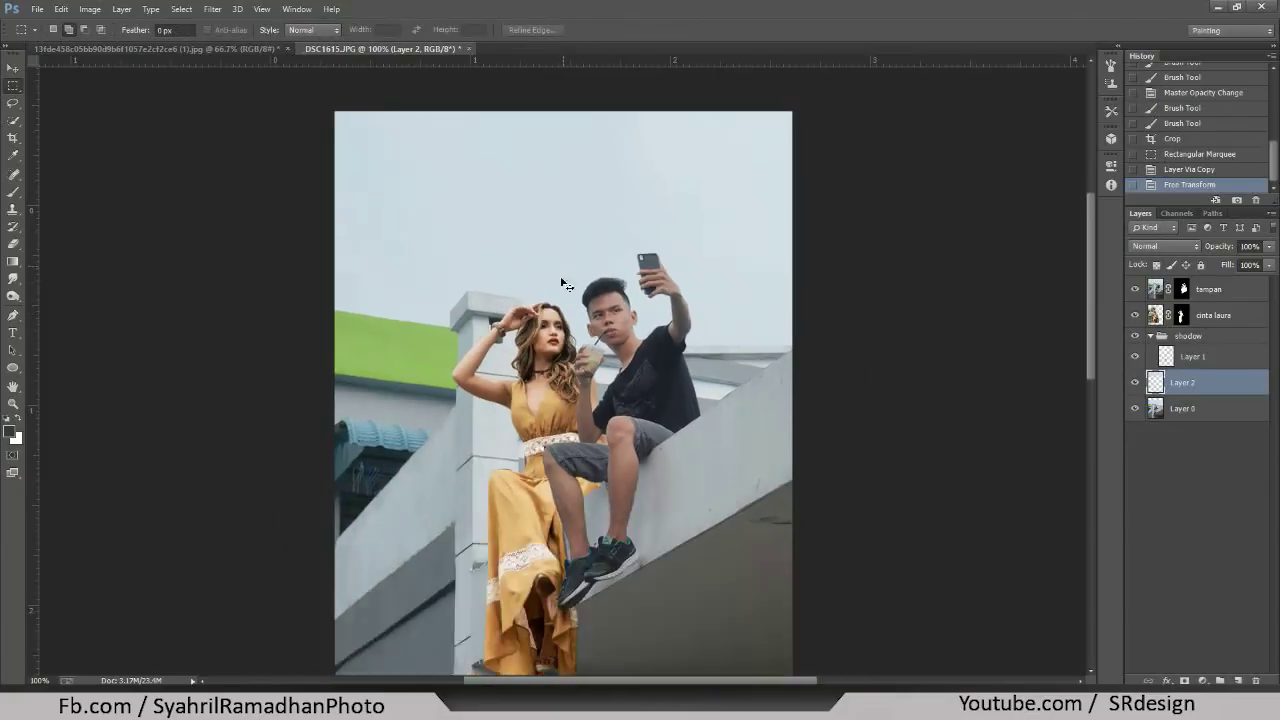
key(ctrl+plus)
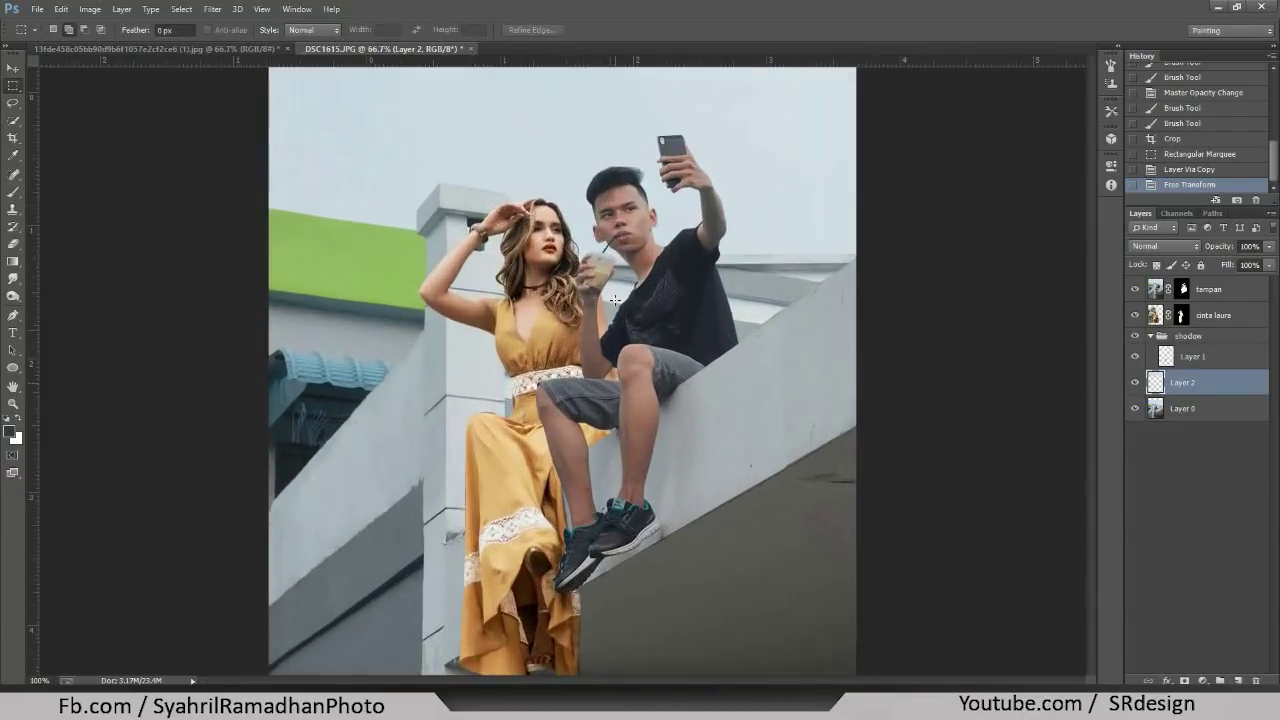
key(ctrl+plus)
mouse_move(622, 363)
mouse_down()
mouse_move(608, 209)
mouse_move(586, 402)
mouse_up()
key(ctrl+plus)
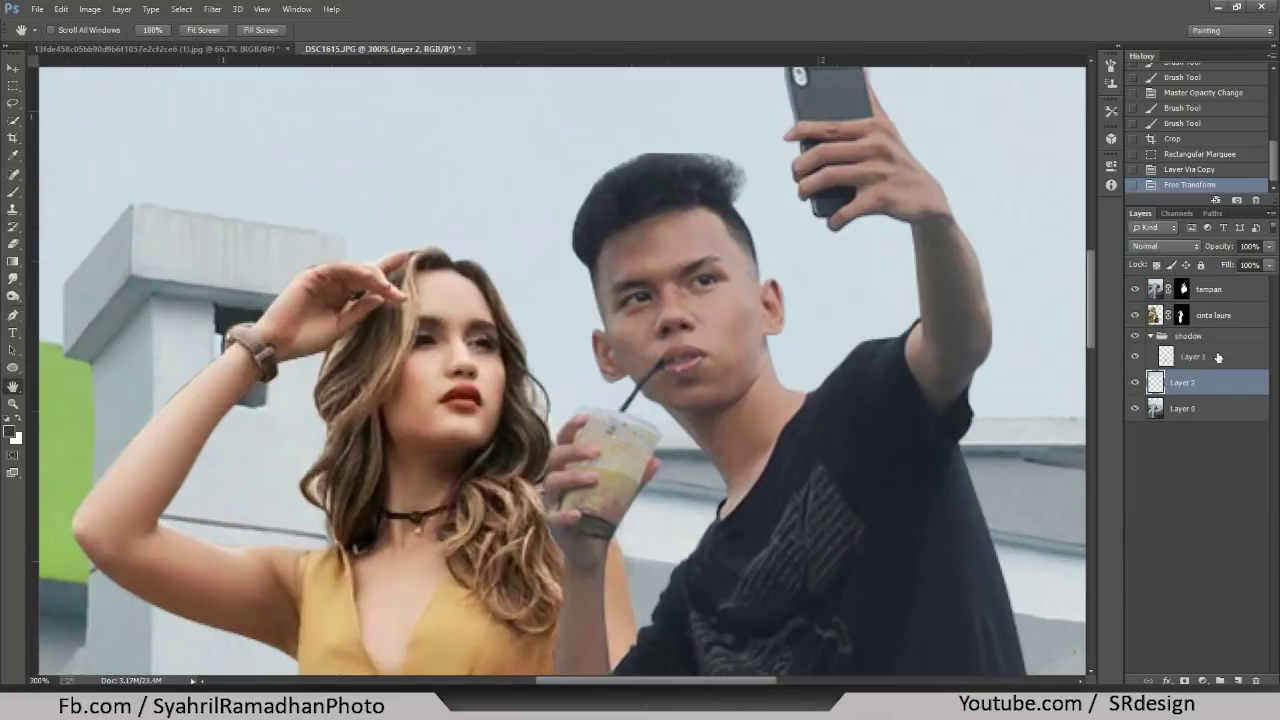
- Add a Levels adjustment layer above the man's tampan layer
click(1215, 292)
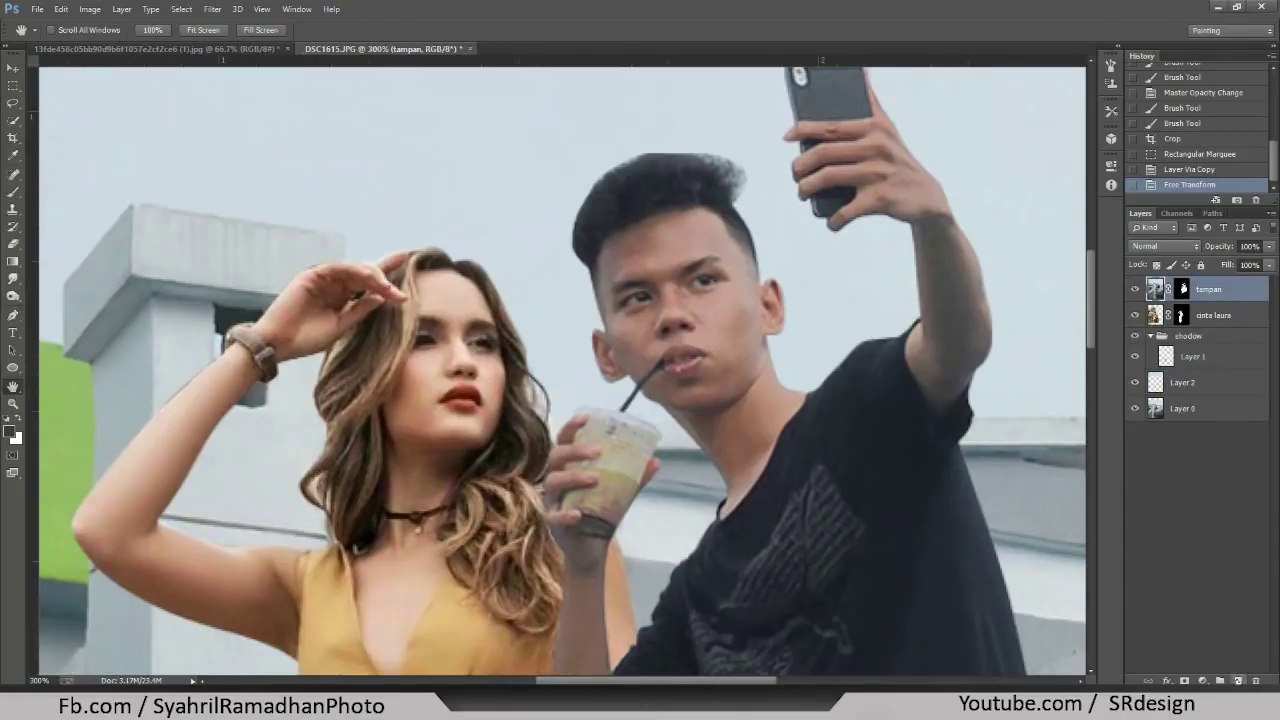
click(1238, 680)
key(Delete)
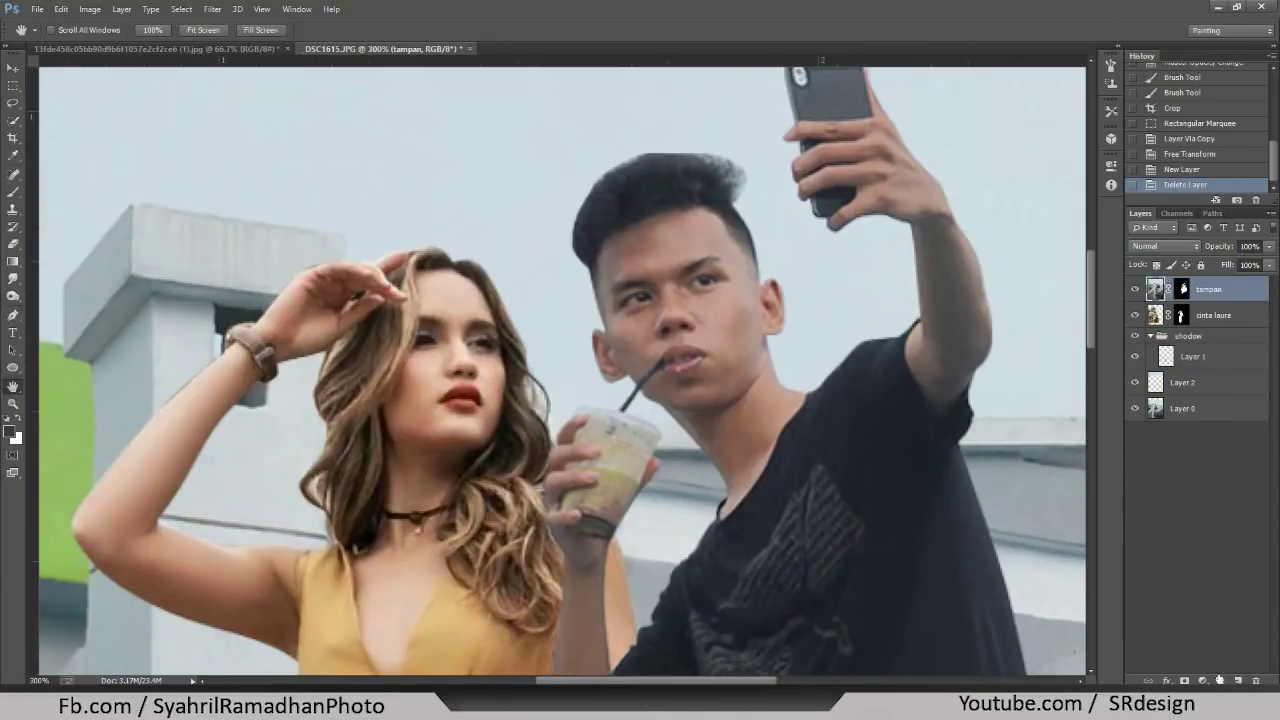
click(1203, 680)
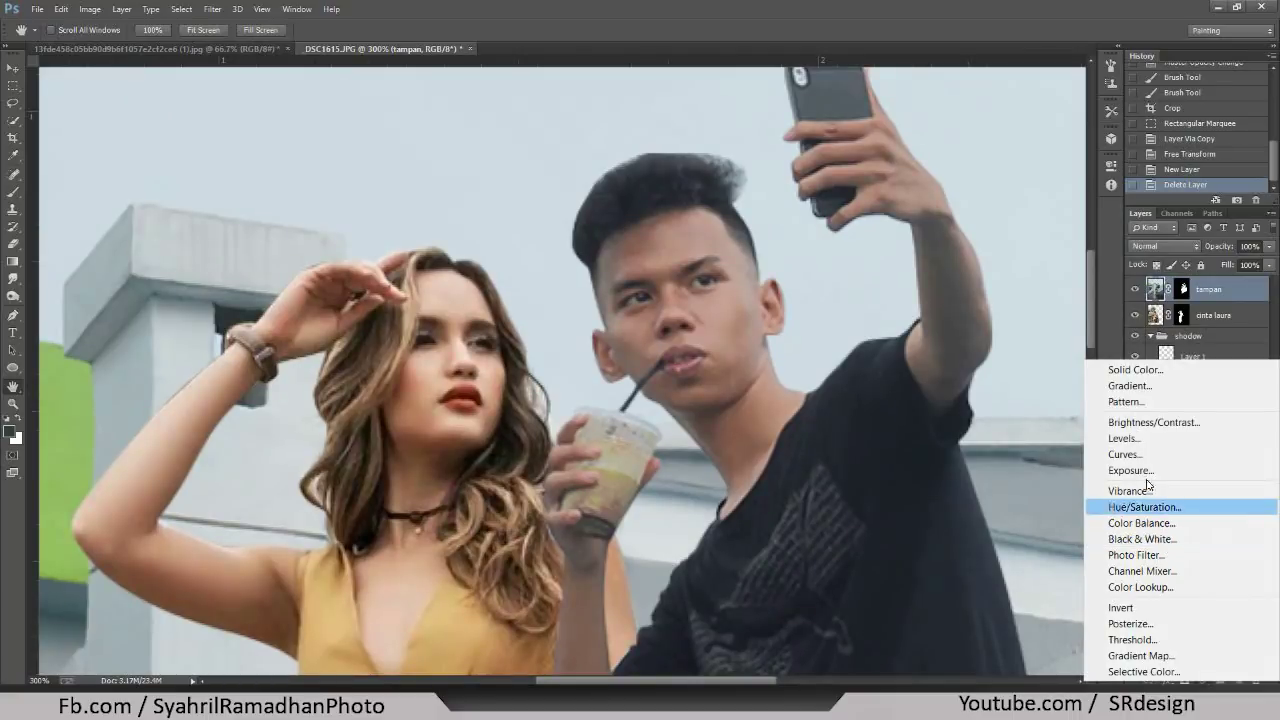
click(1130, 440)
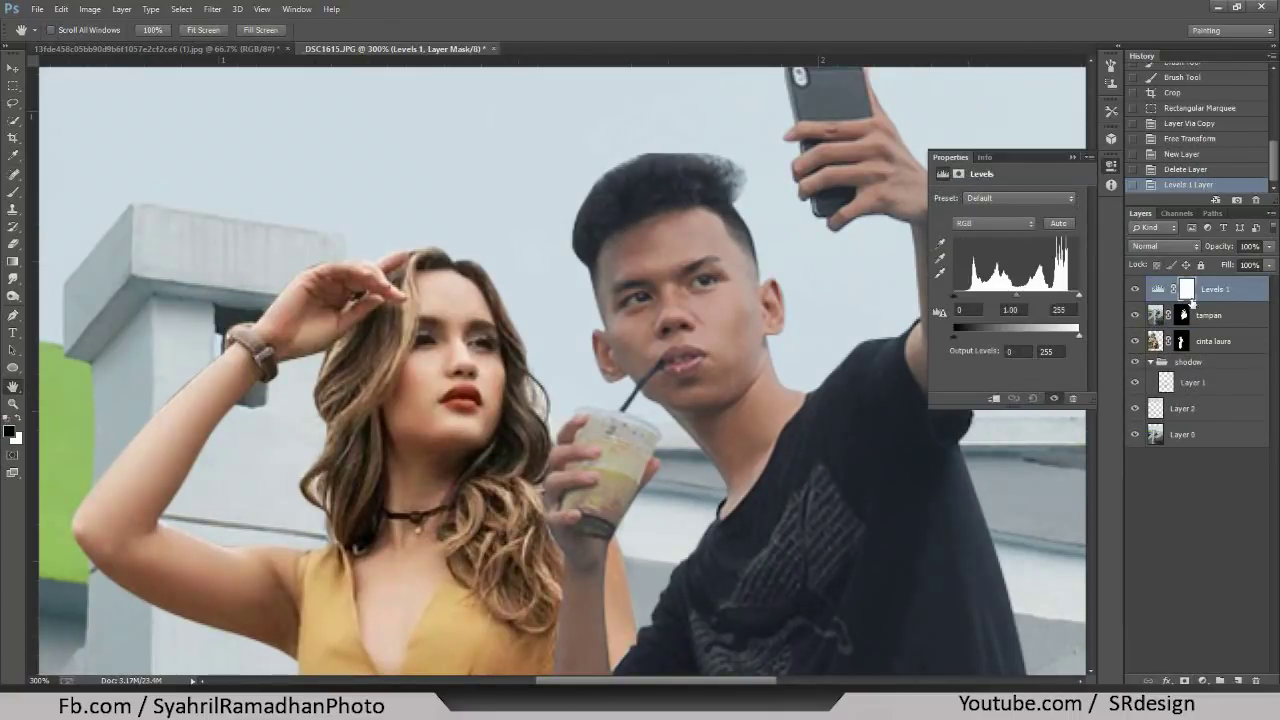
- Clip Levels 1 to tampan and set input levels to 0, 0.85 and 219
right_click(1228, 290)
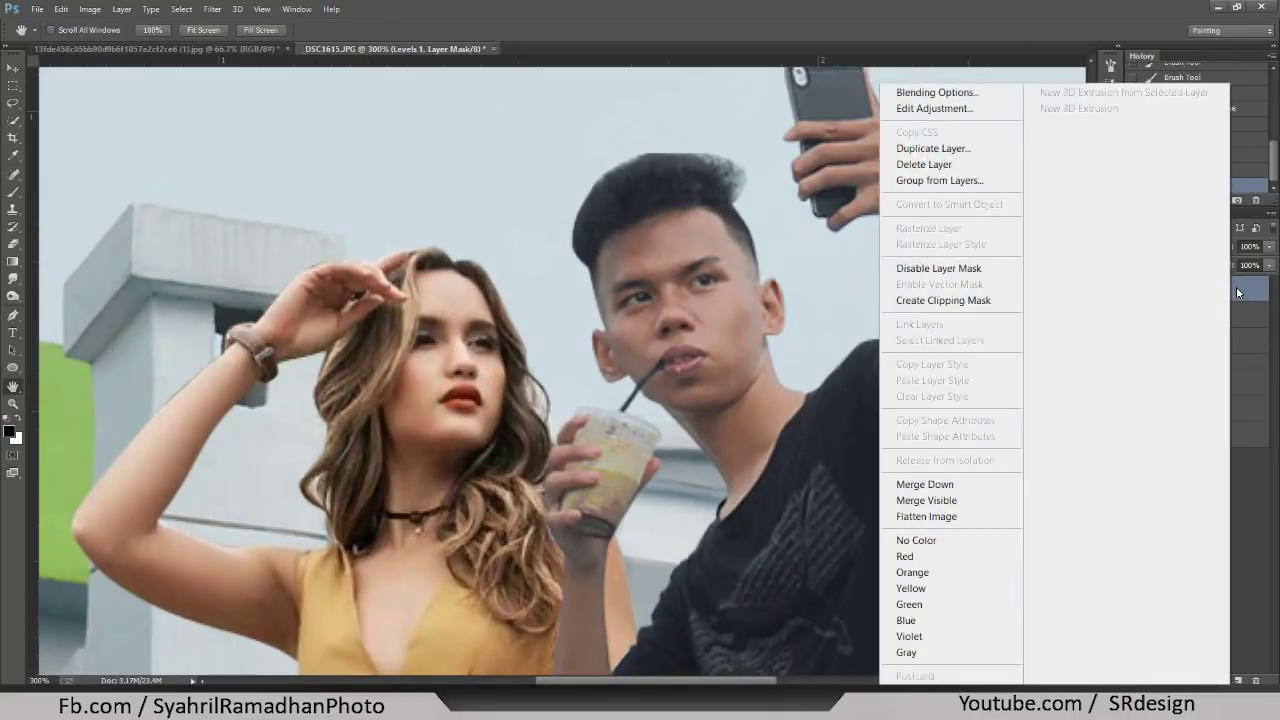
click(1238, 292)
right_click(1232, 291)
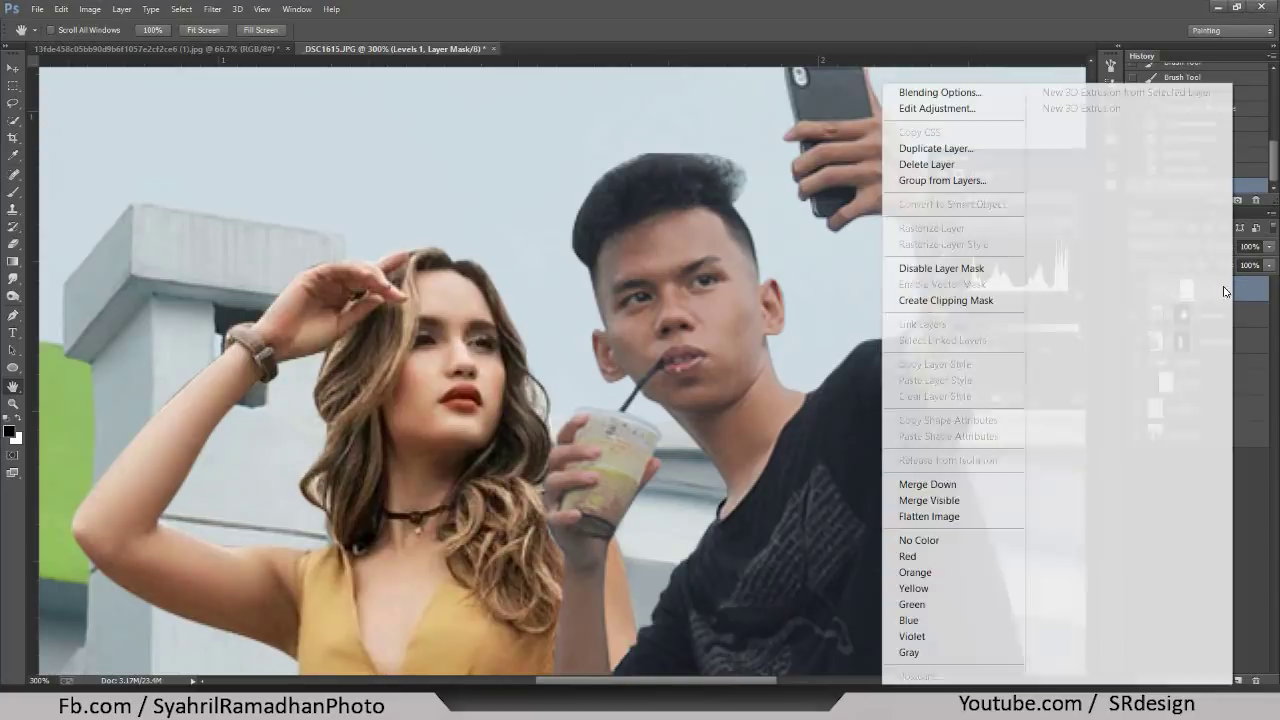
click(1006, 300)
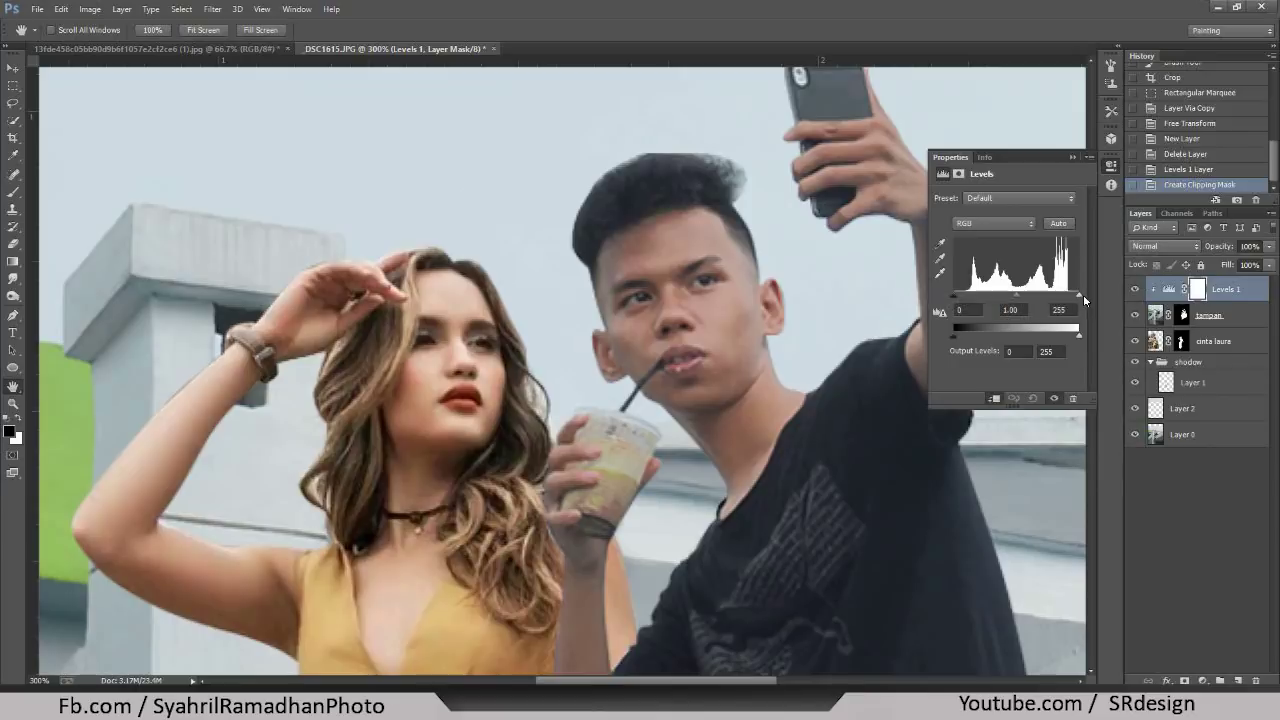
drag(1080, 295, 1010, 298)
- Reselect the tampan layer and zoom in on the couple's faces to check the result
key(ctrl+1)
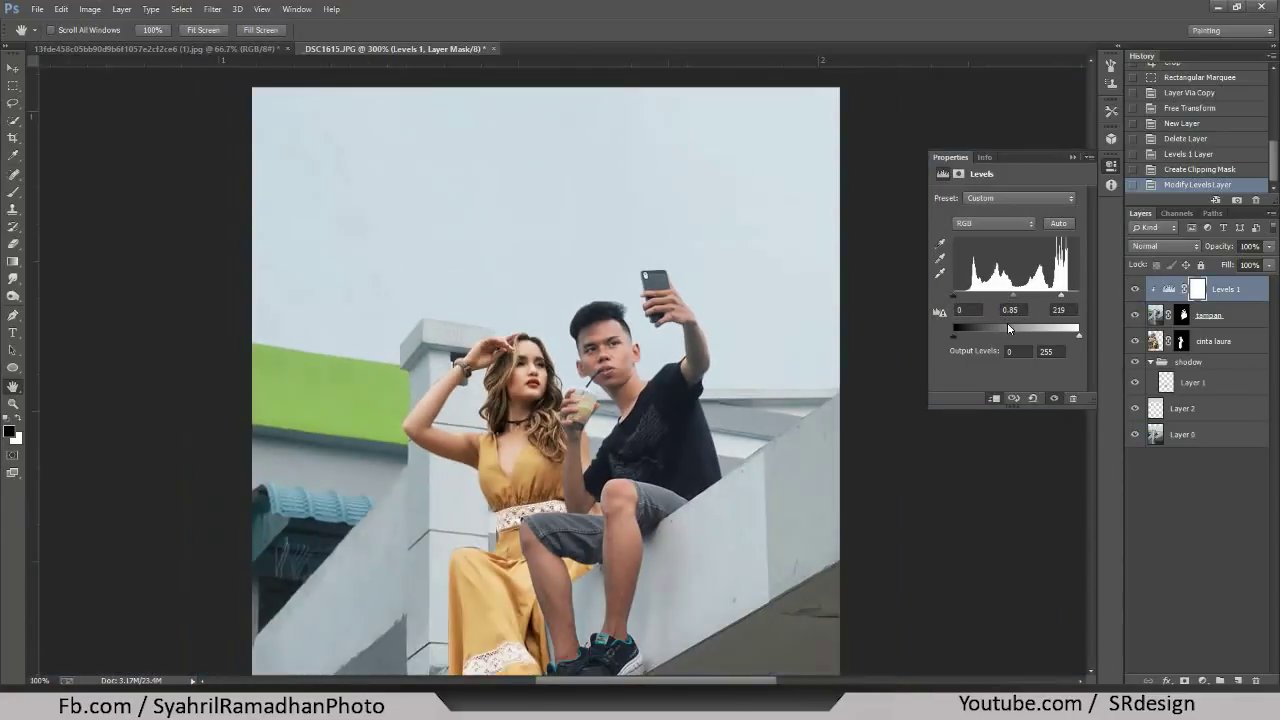
click(1156, 318)
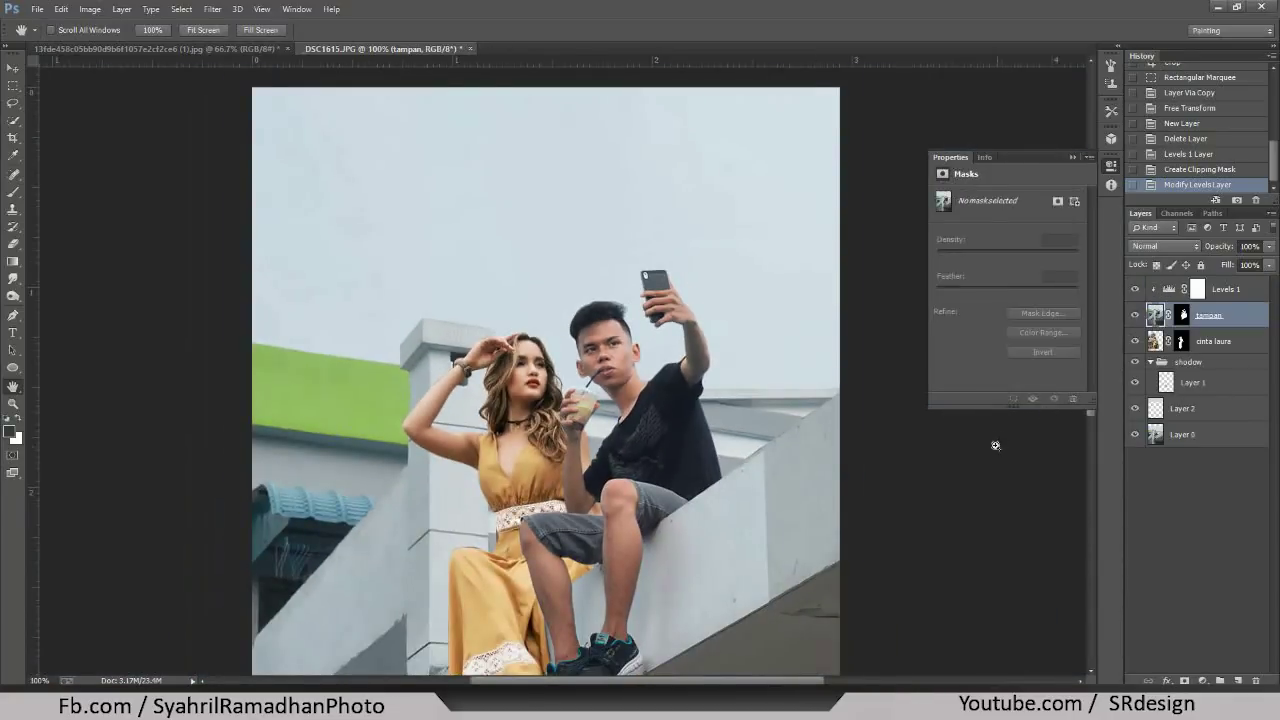
key(ctrl+plus)
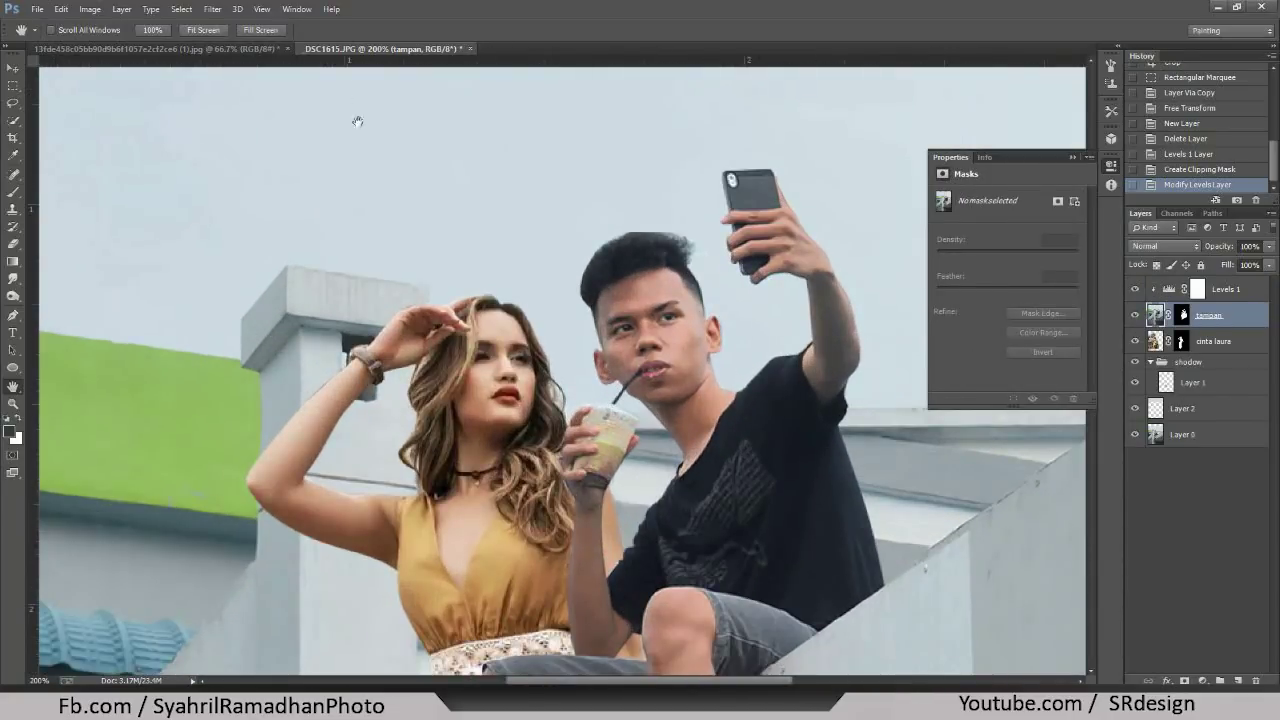
key(ctrl+plus)
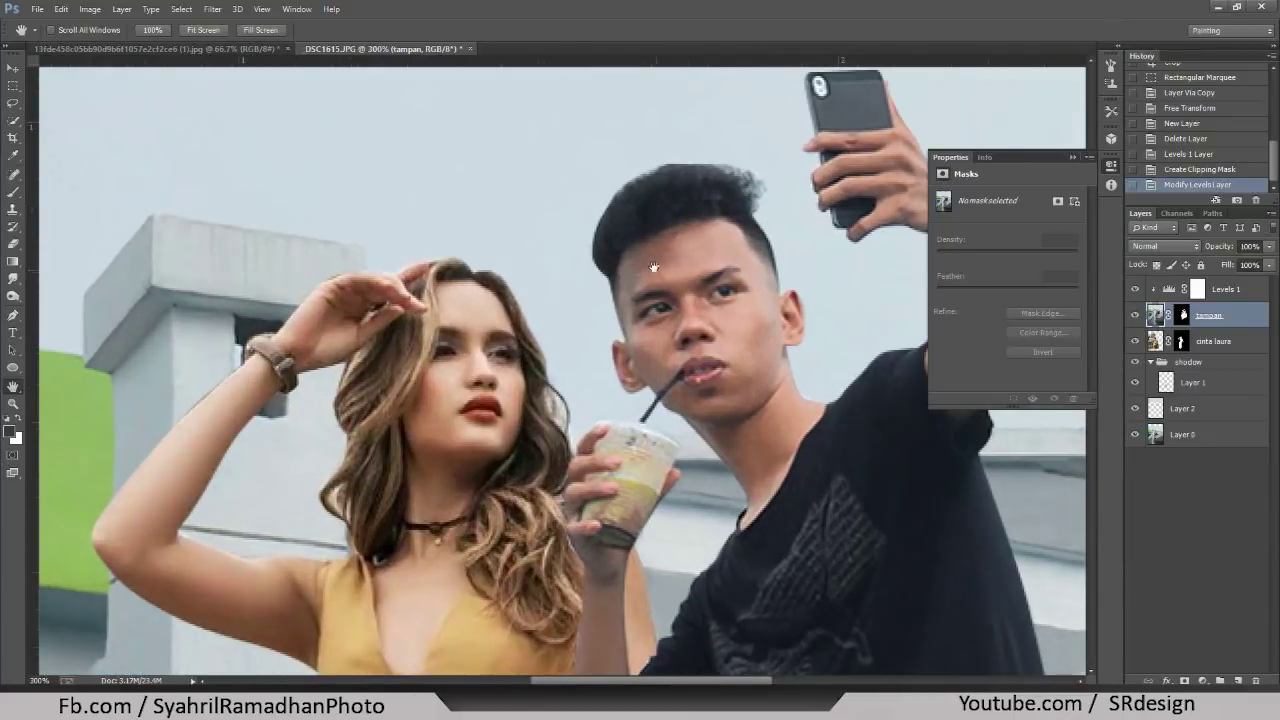
- Open Filter > Imagenomic > Noiseware on the tampan layer, keeping the Default preset
click(212, 9)
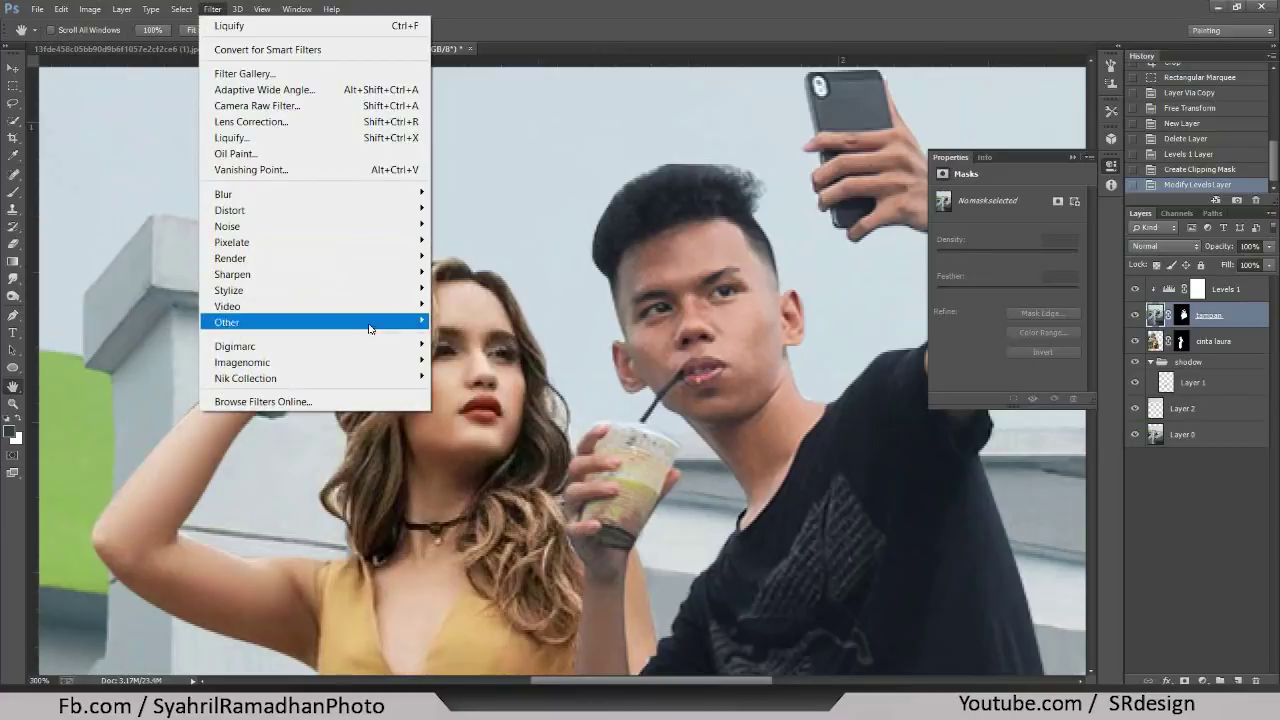
mouse_move(242, 362)
click(196, 362)
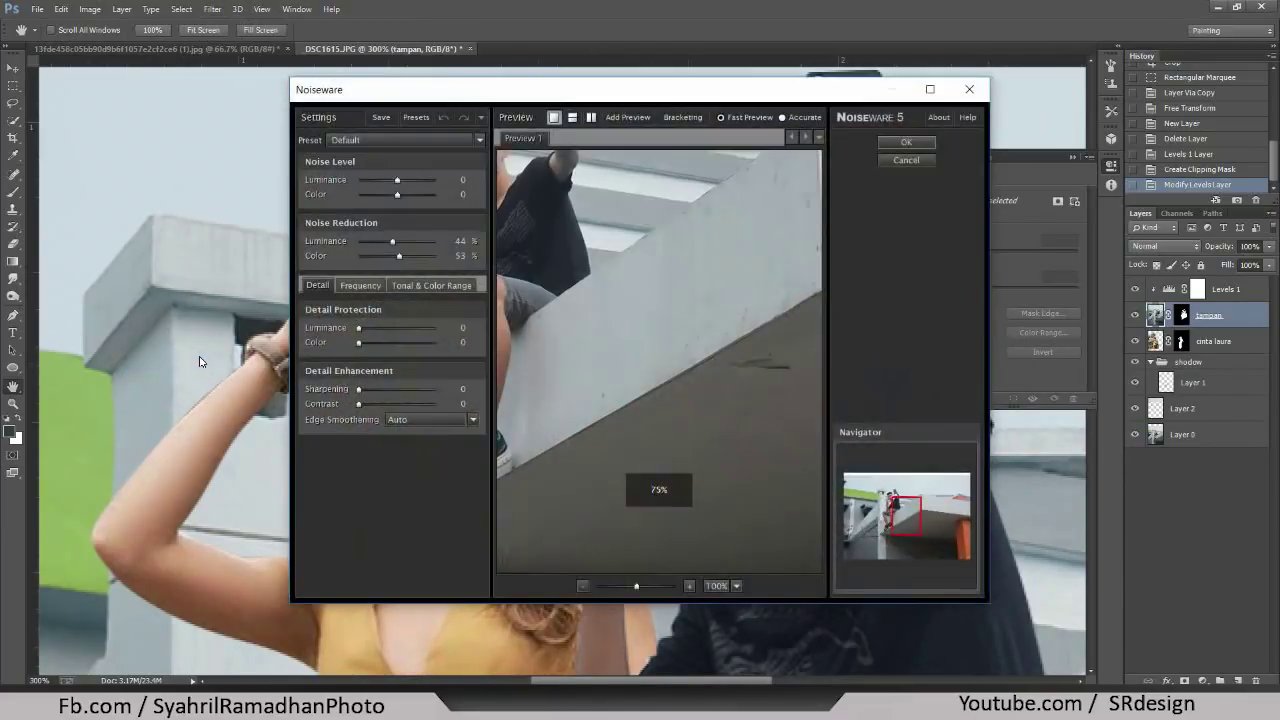
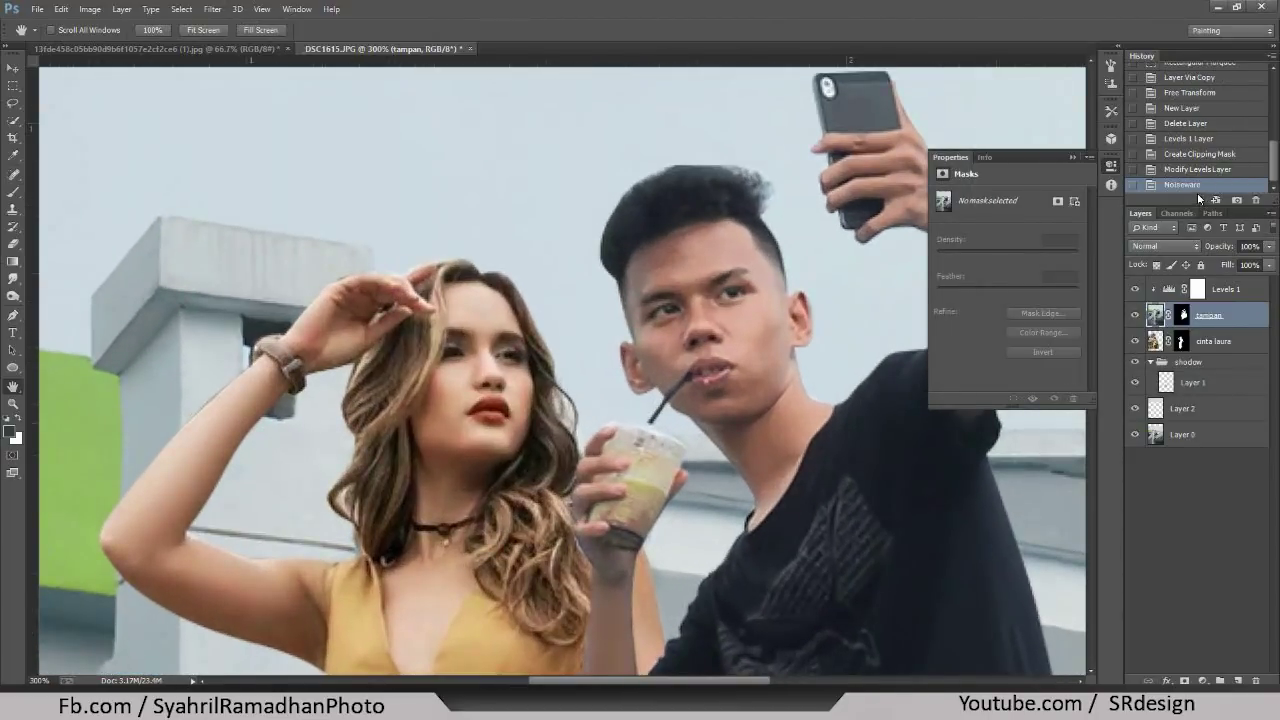
- Undo the last change and zoom out to view the whole composite
click(1168, 170)
key(ctrl+z)
click(1170, 170)
key(ctrl+minus)
key(ctrl+minus)
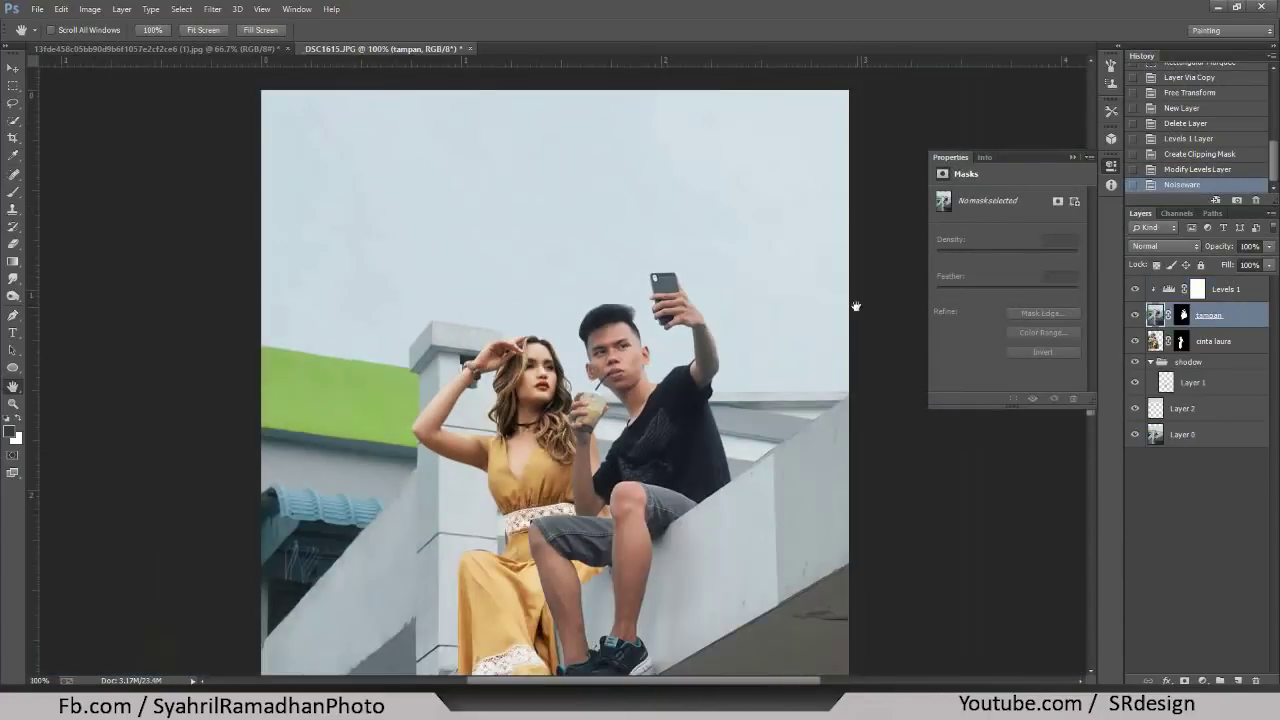
scroll(621, 409, down, 3)
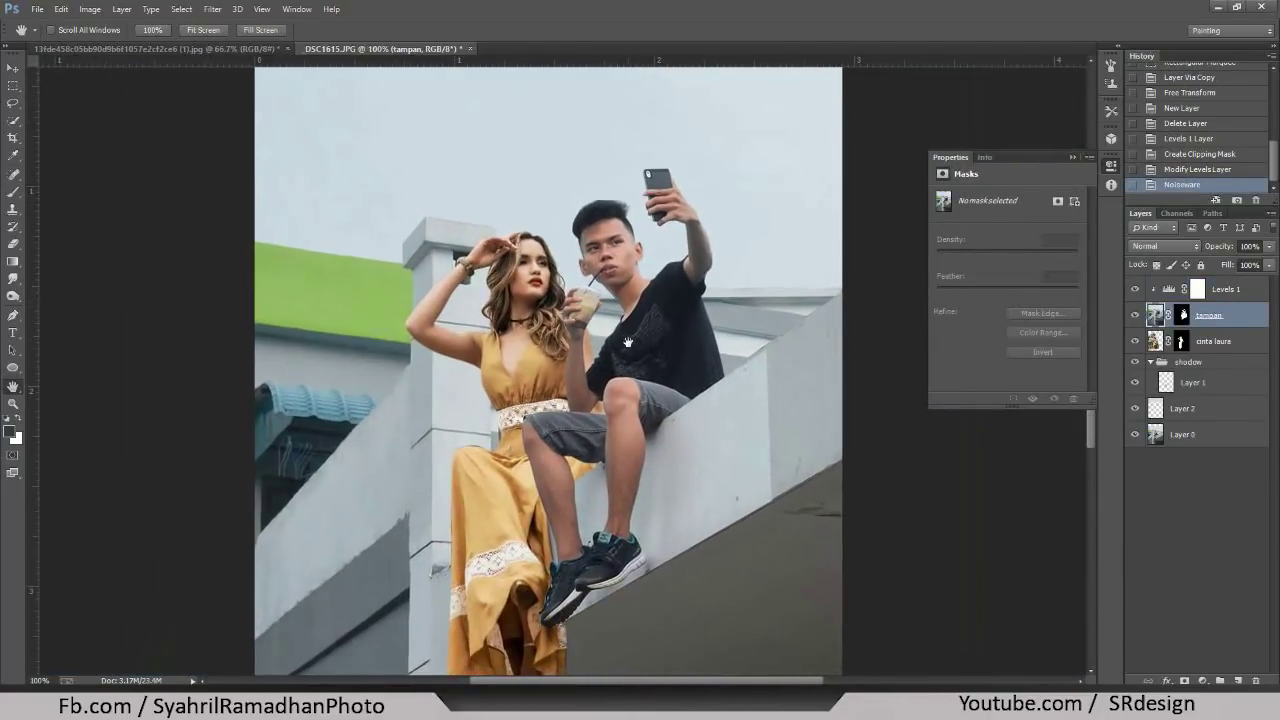
- Zoom to 200% framed on the couple's faces and open the Select menu
key(ctrl+plus)
drag(778, 268, 802, 362)
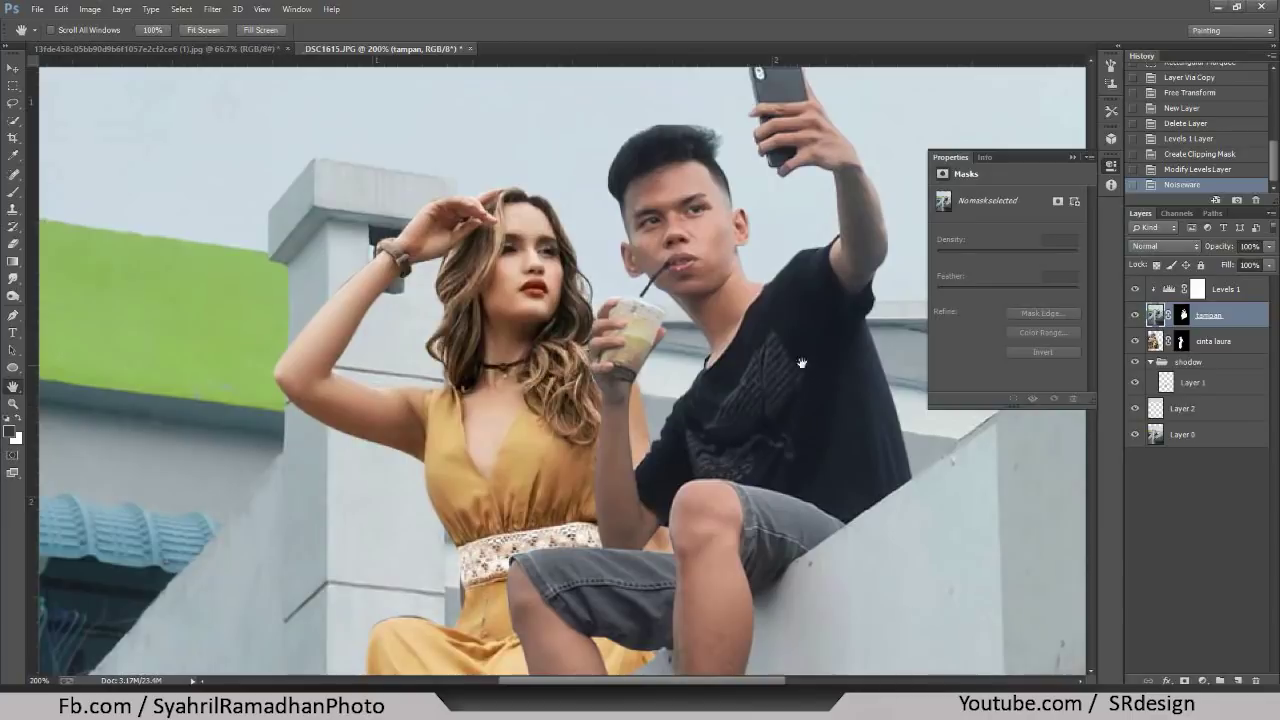
click(181, 9)
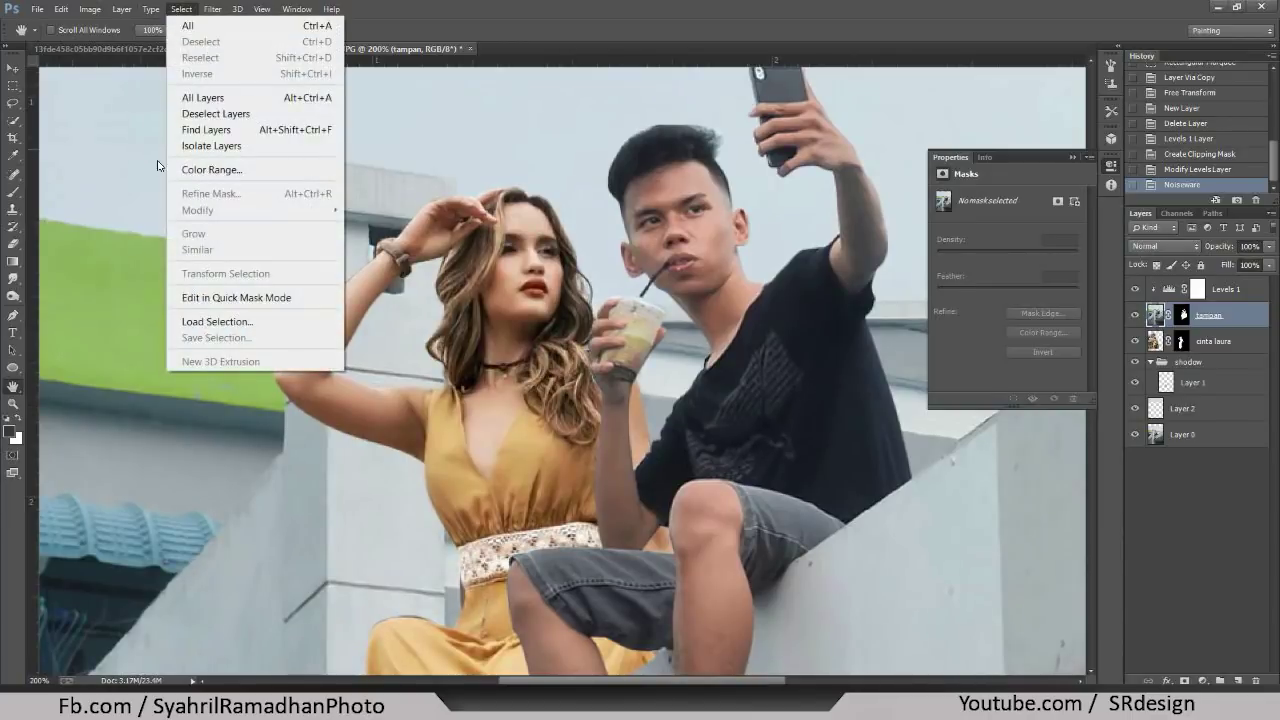
- Select the skin tones with Color Range sampled from the man's face, Fuzziness 105
click(190, 169)
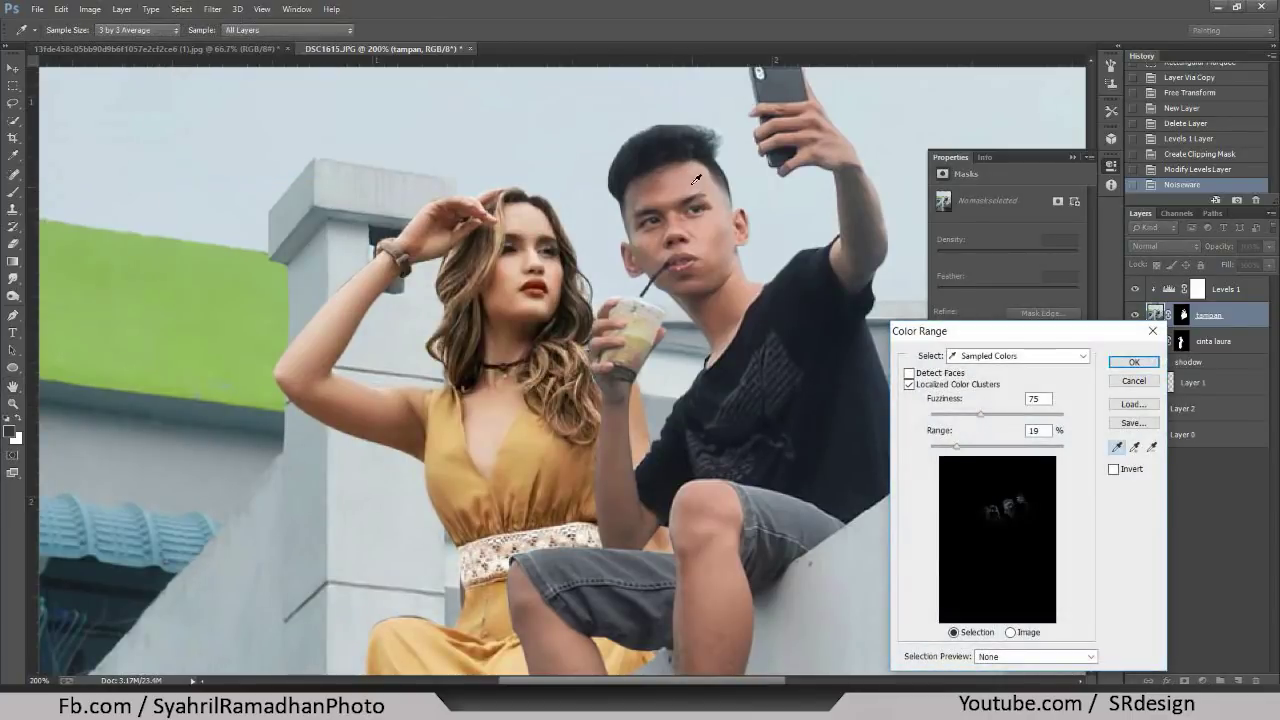
click(693, 182)
mouse_move(980, 414)
mouse_down()
mouse_move(998, 416)
mouse_move(979, 450)
mouse_up()
key(Return)
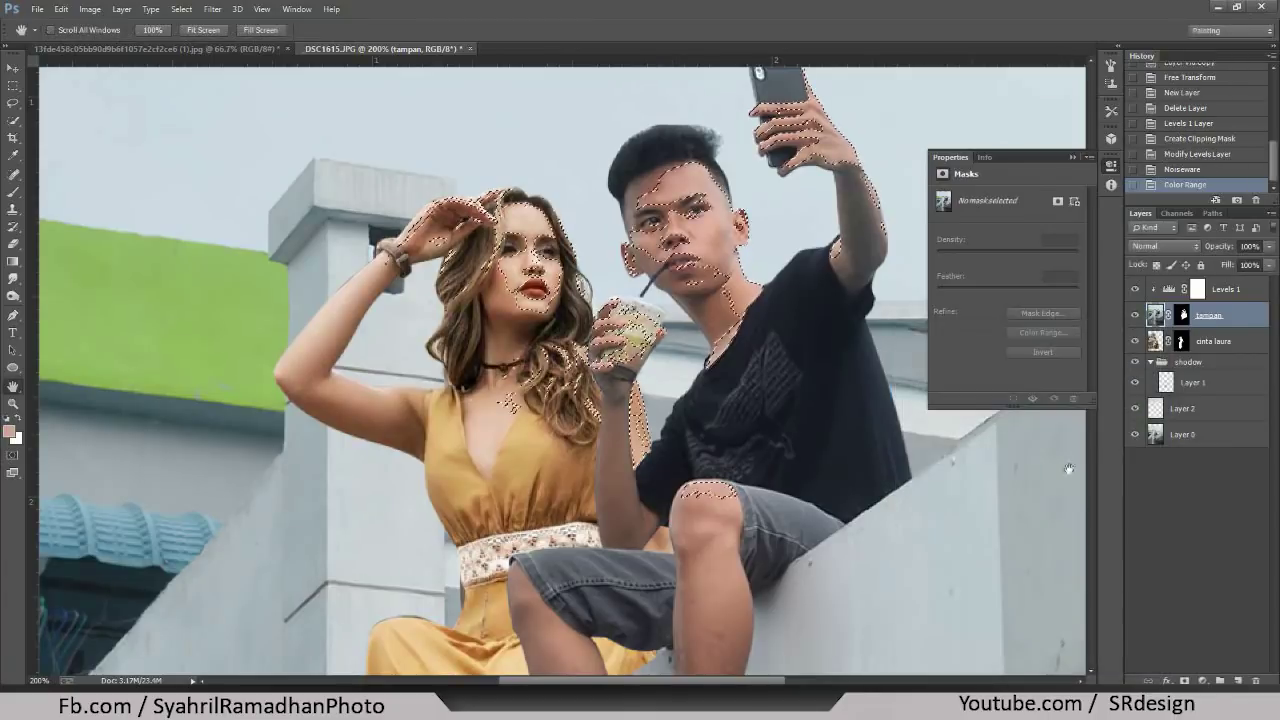
- Add a skin-masked Curves adjustment layer with raised midtones to brighten the skin
click(1202, 681)
click(1165, 454)
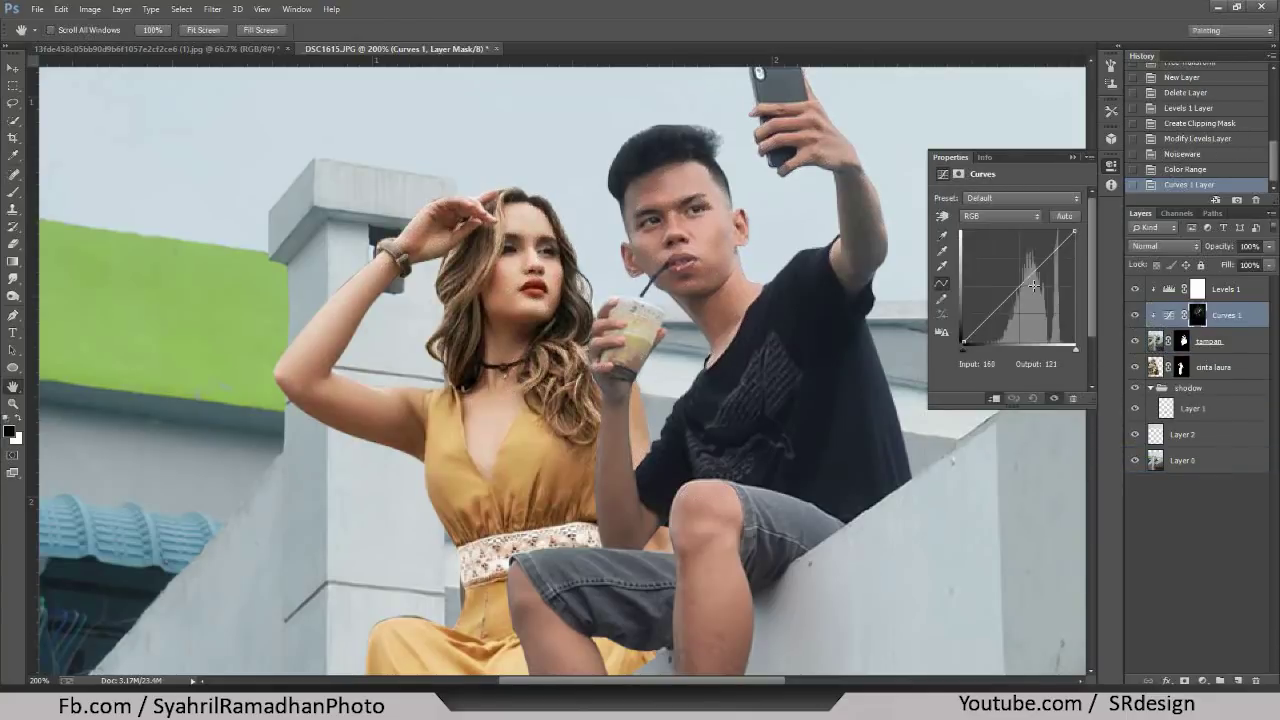
drag(1018, 283, 1014, 278)
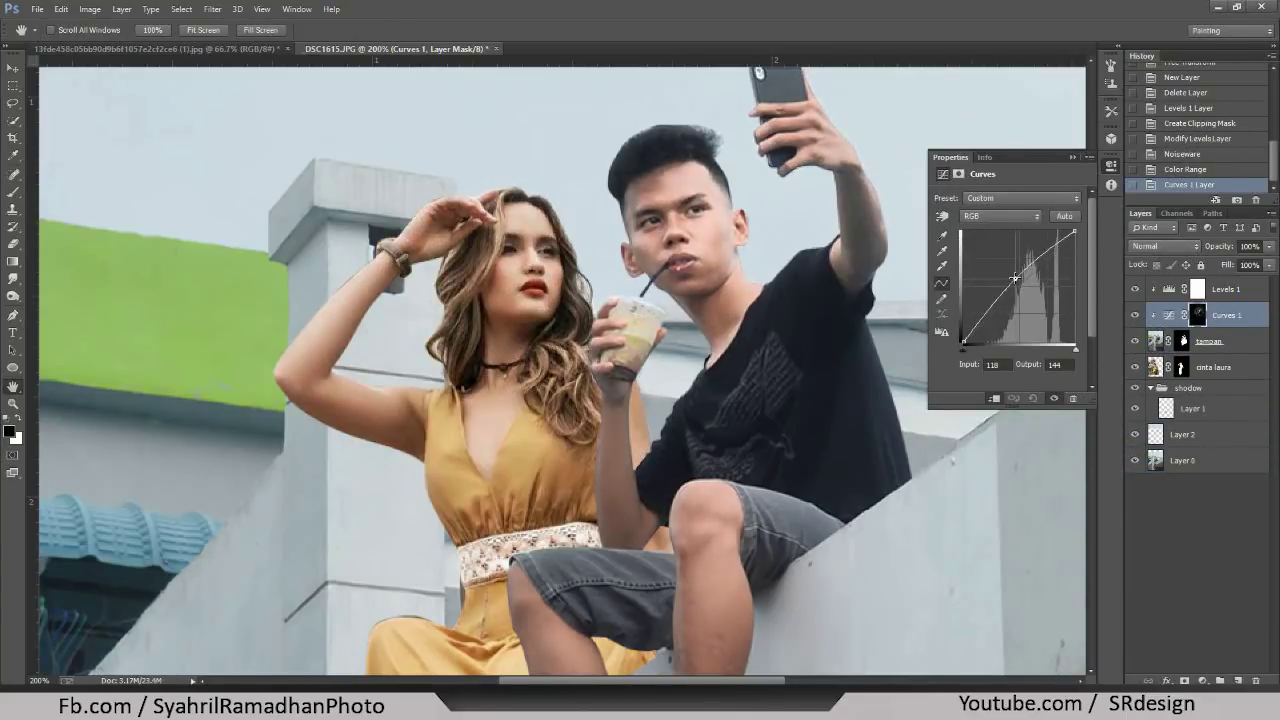
key(ctrl+minus)
key(ctrl+minus)
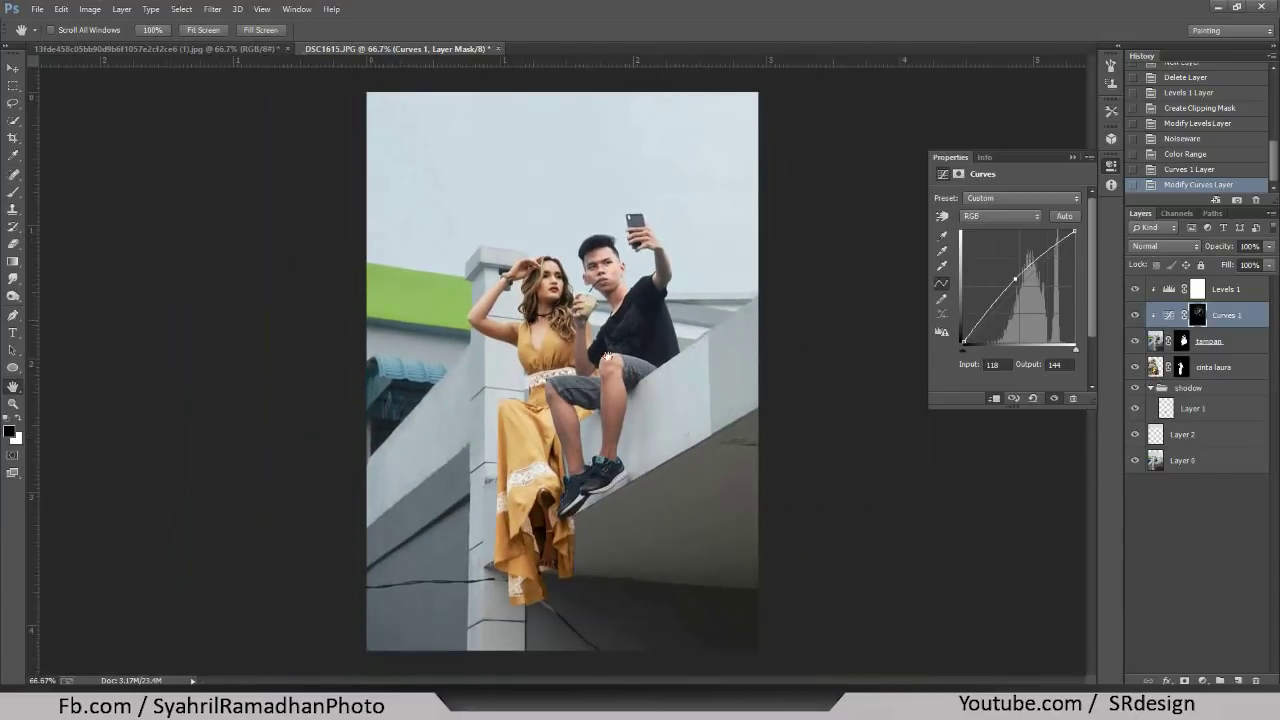
key(ctrl+plus)
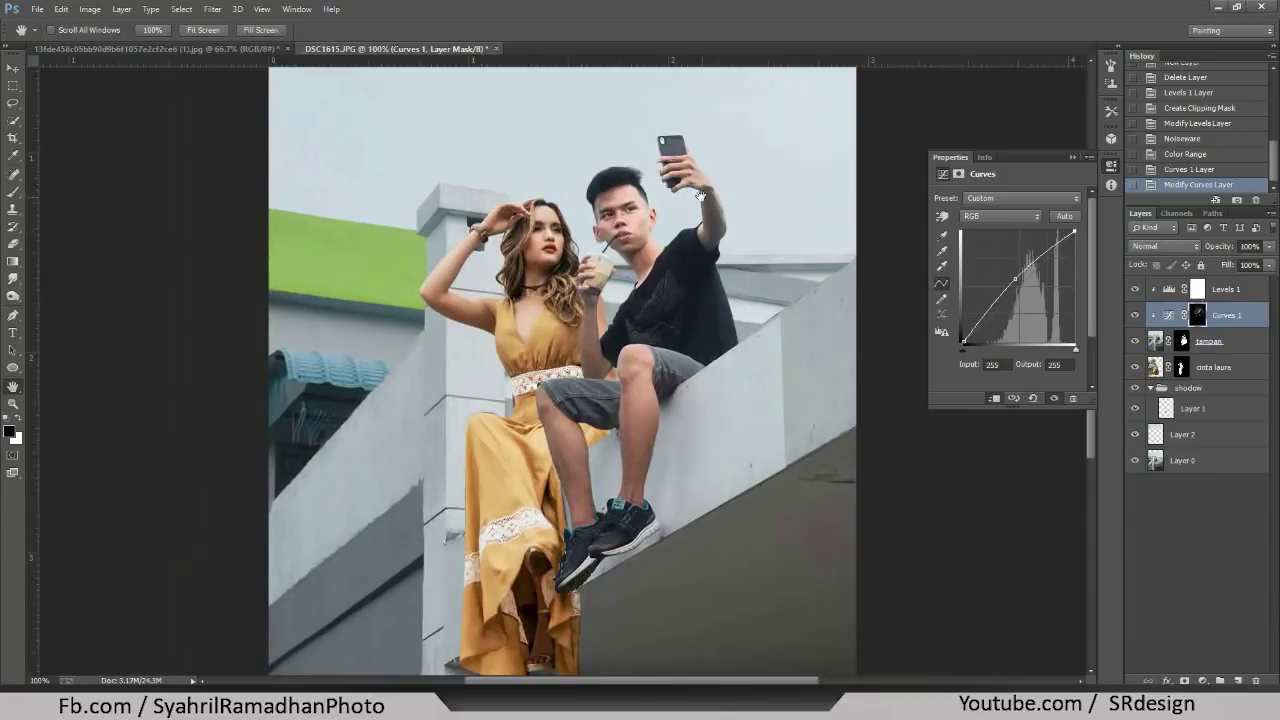
key(ctrl+plus)
key(ctrl+minus)
- Set the Curves layer opacity to 69% and zoom in on the man's legs
drag(1209, 247, 1193, 250)
key(ctrl+plus)
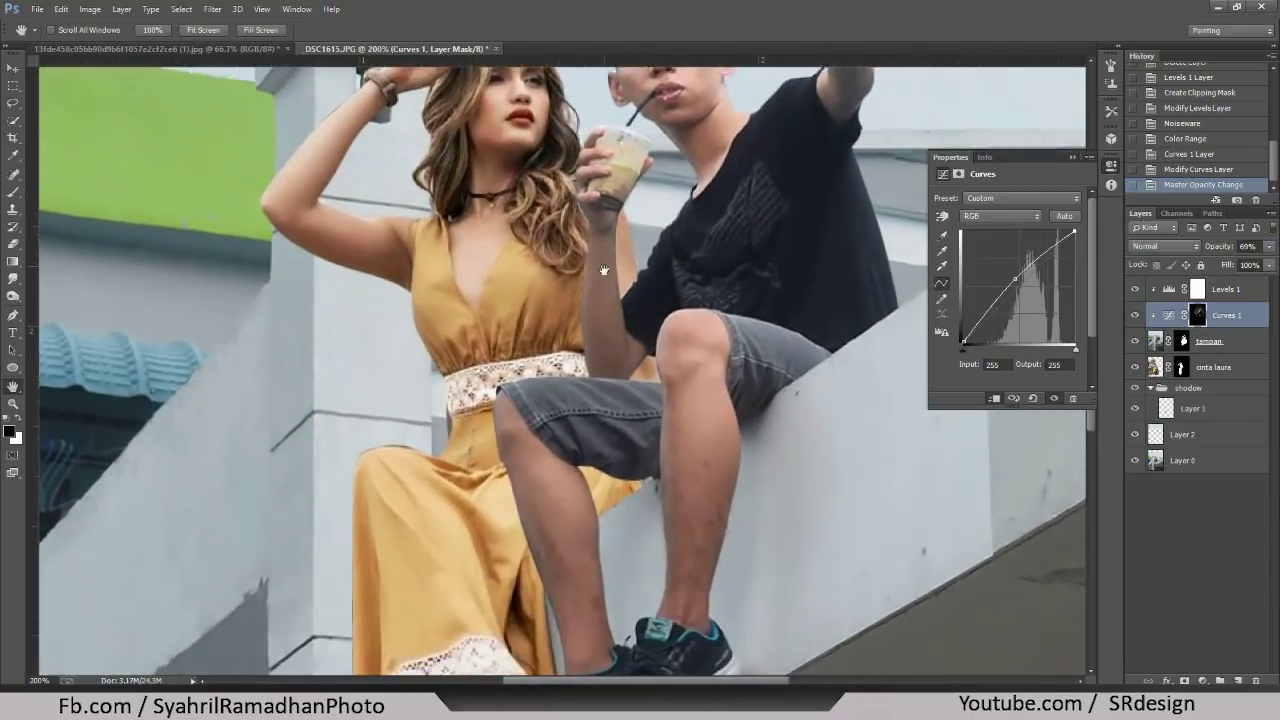
drag(604, 271, 531, 149)
key(ctrl+plus)
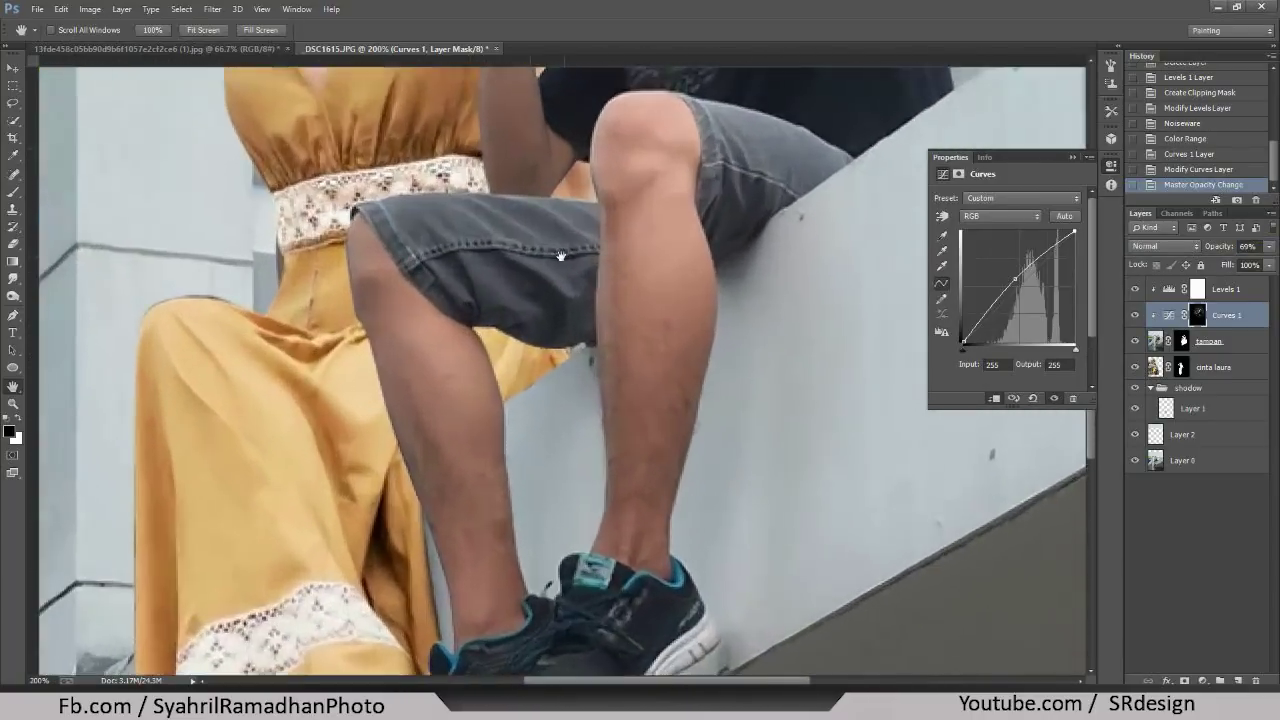
key(ctrl+minus)
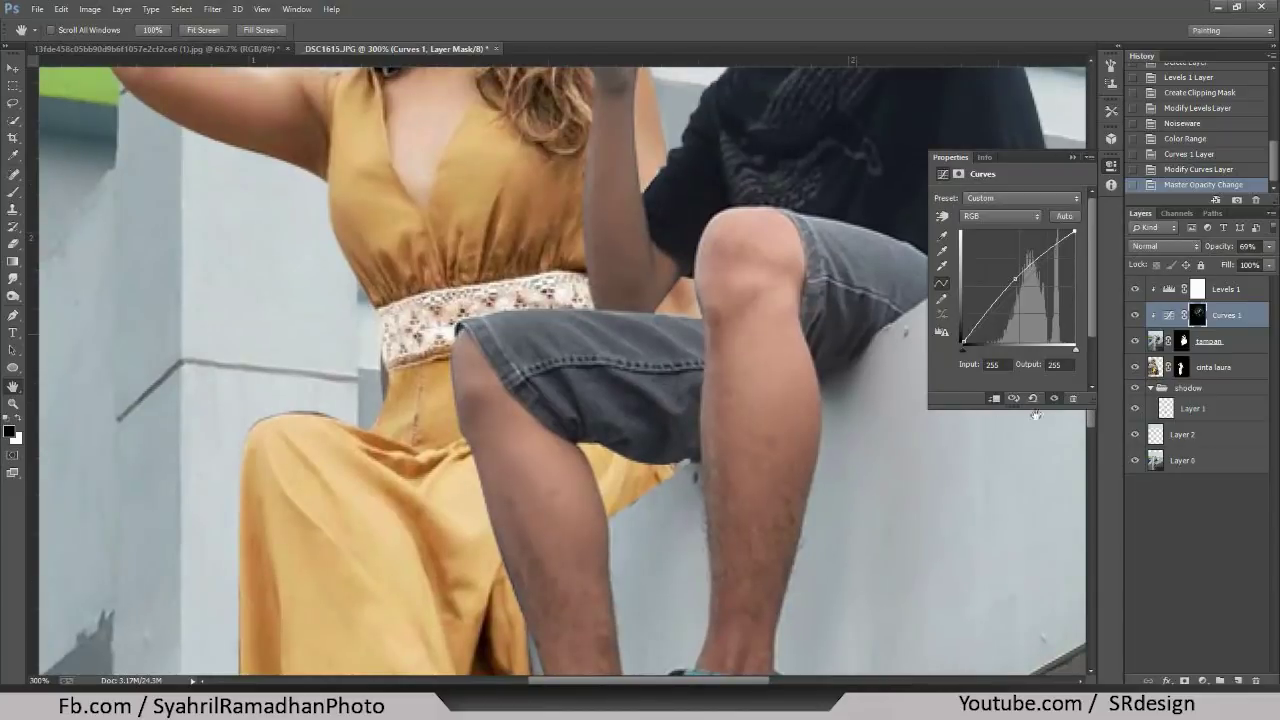
- Add a new Layer 3 above cinta laura and clip it to that layer
click(1193, 366)
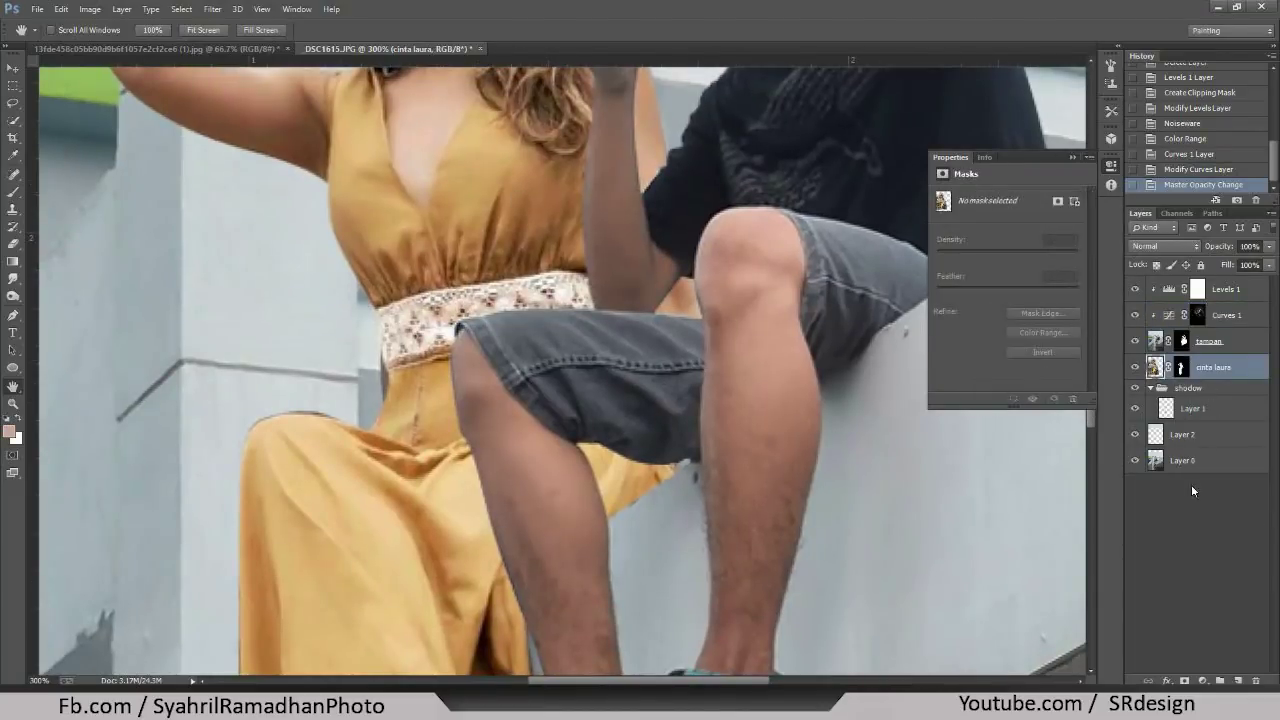
click(1234, 680)
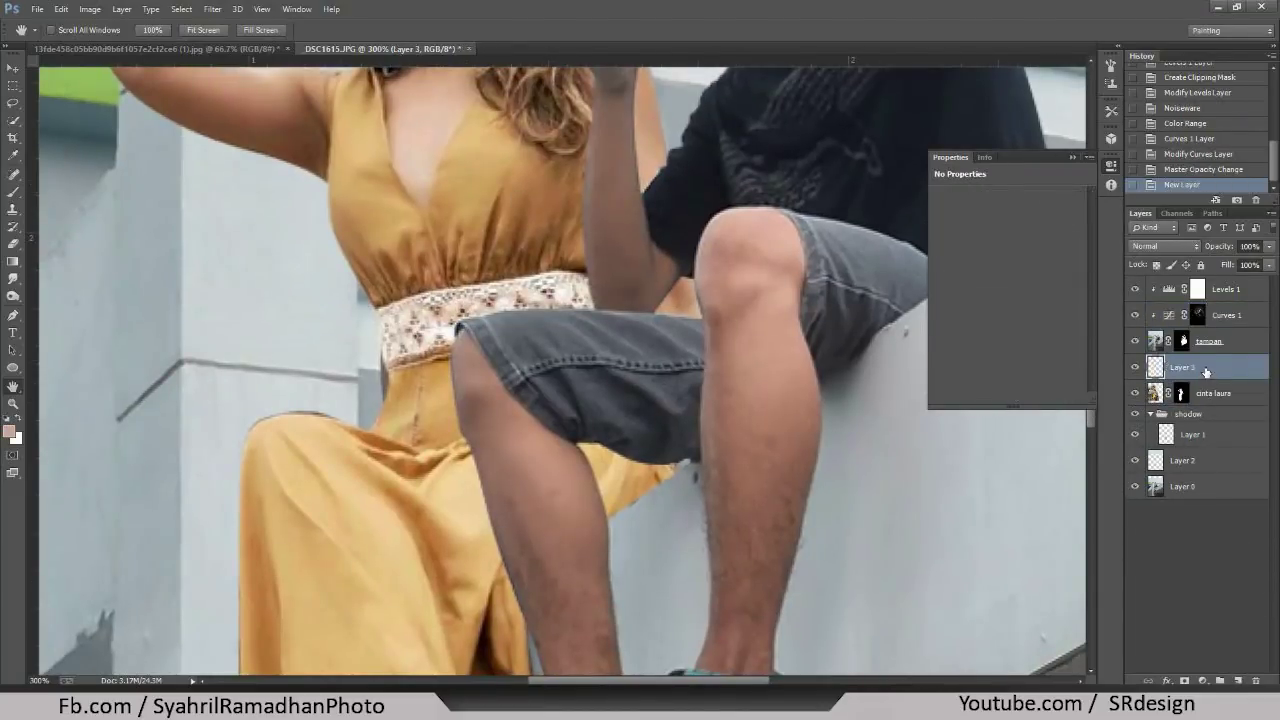
key(Delete)
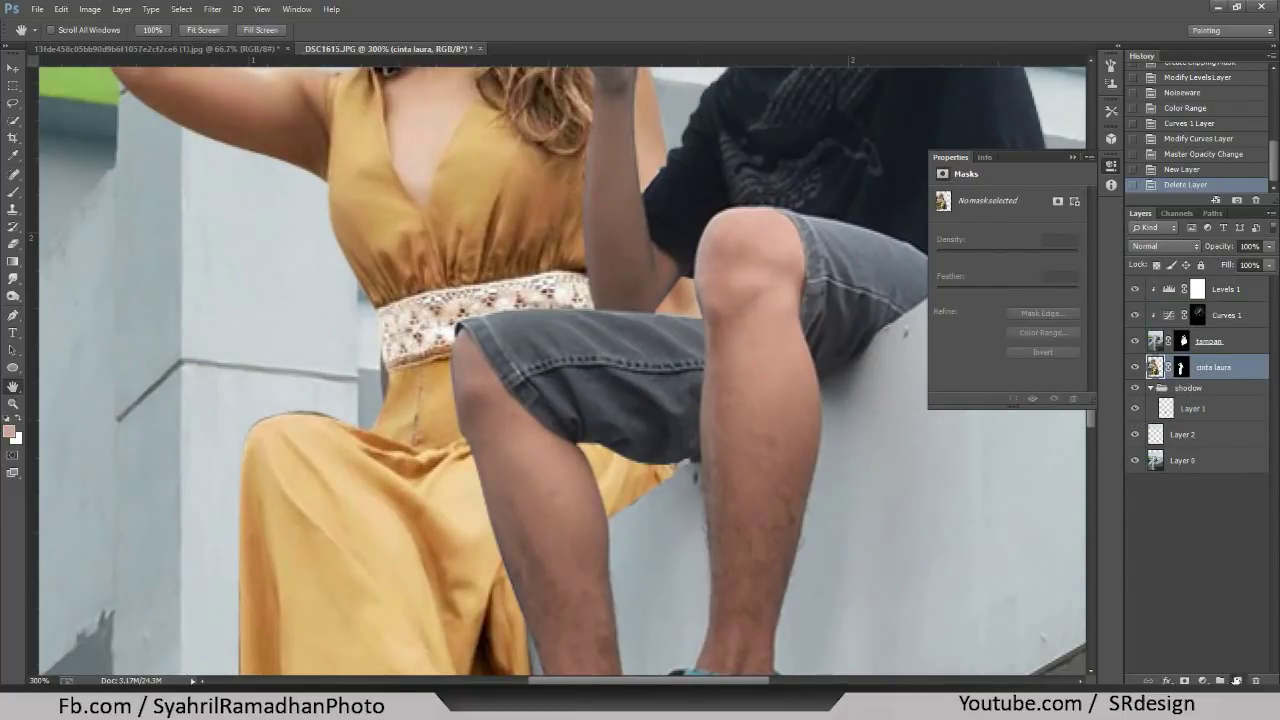
click(1237, 680)
right_click(1207, 371)
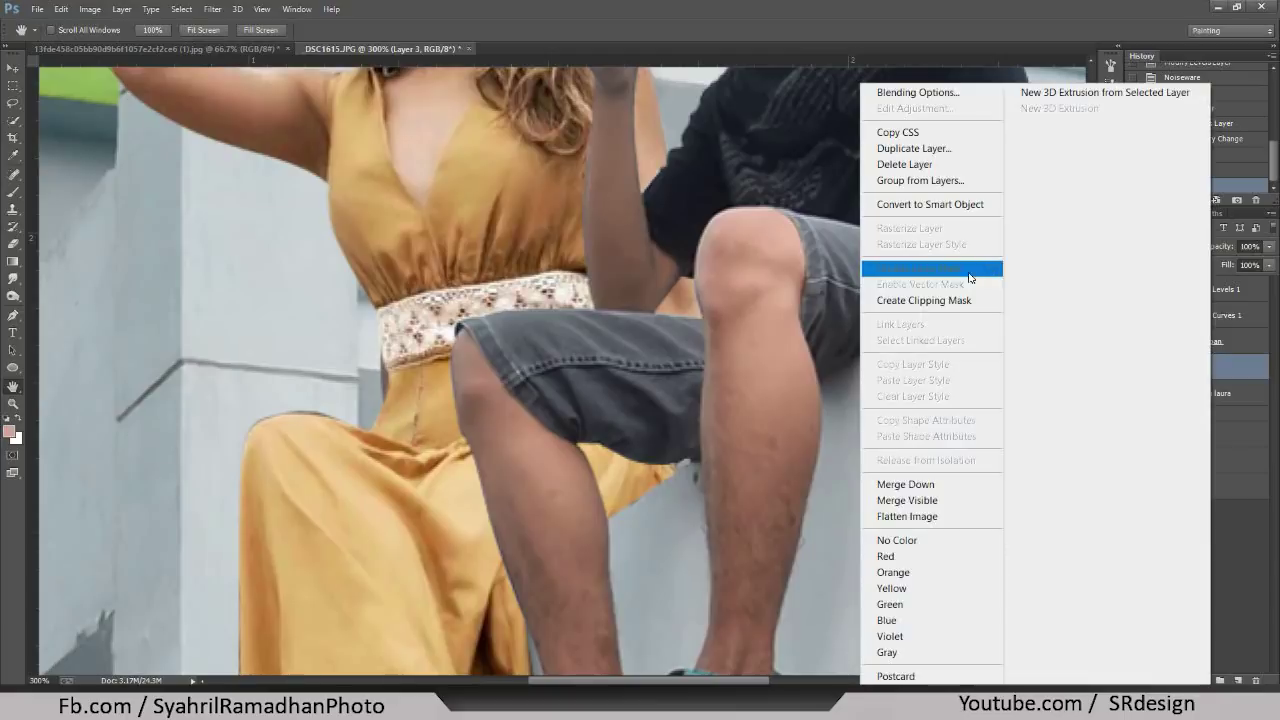
click(978, 301)
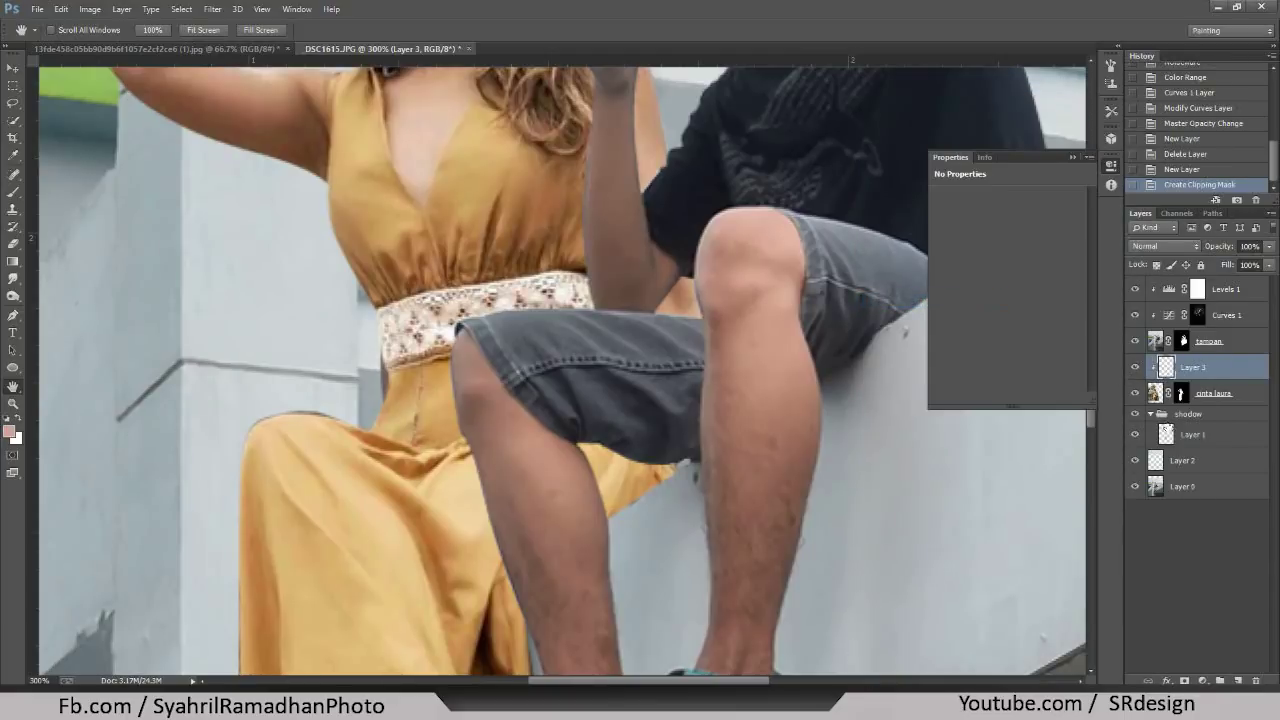
- Colour-label the Levels 1 through tampan layers red
click(1217, 292)
shift+click(1215, 341)
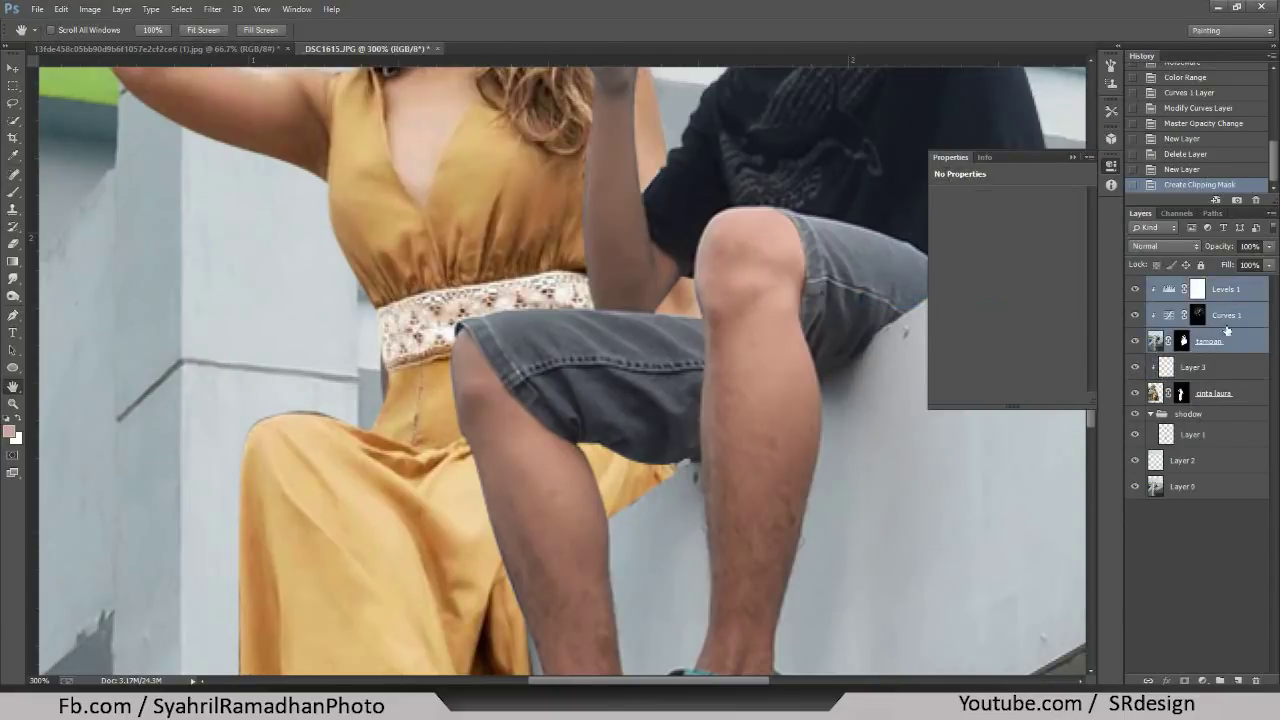
right_click(1227, 330)
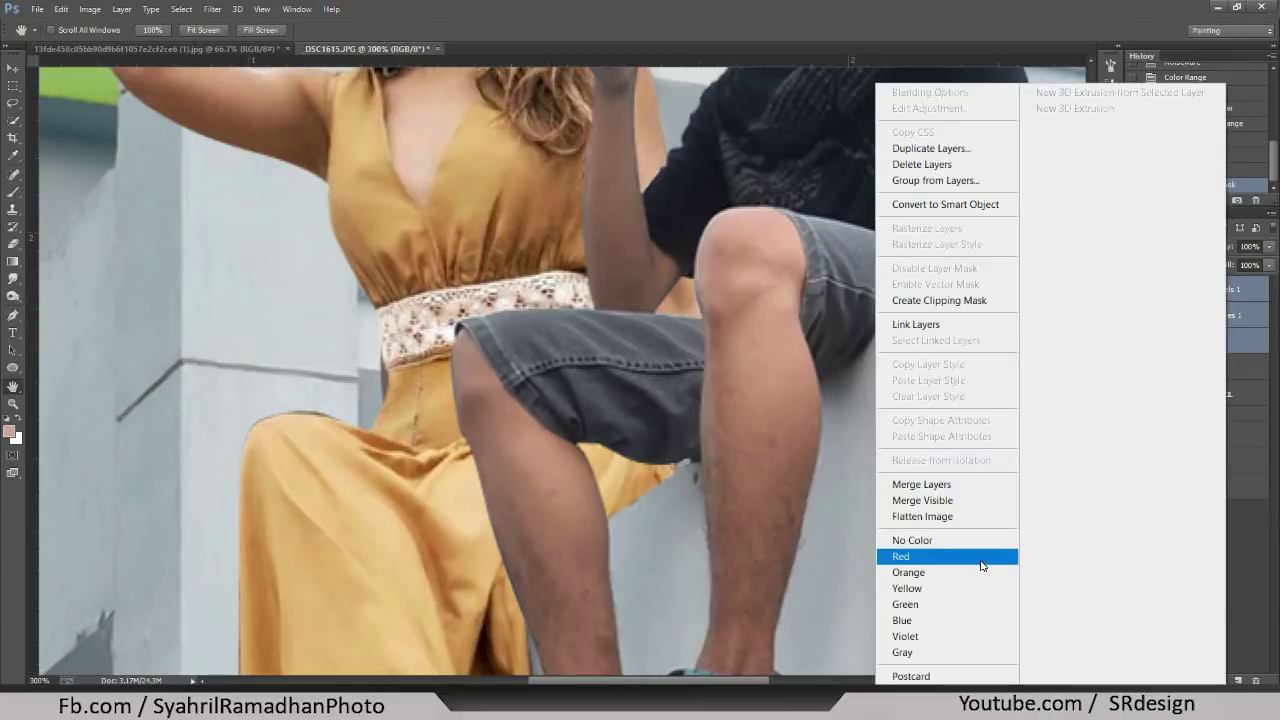
click(975, 556)
- Colour-label Layer 3 and cinta laura green
click(1218, 369)
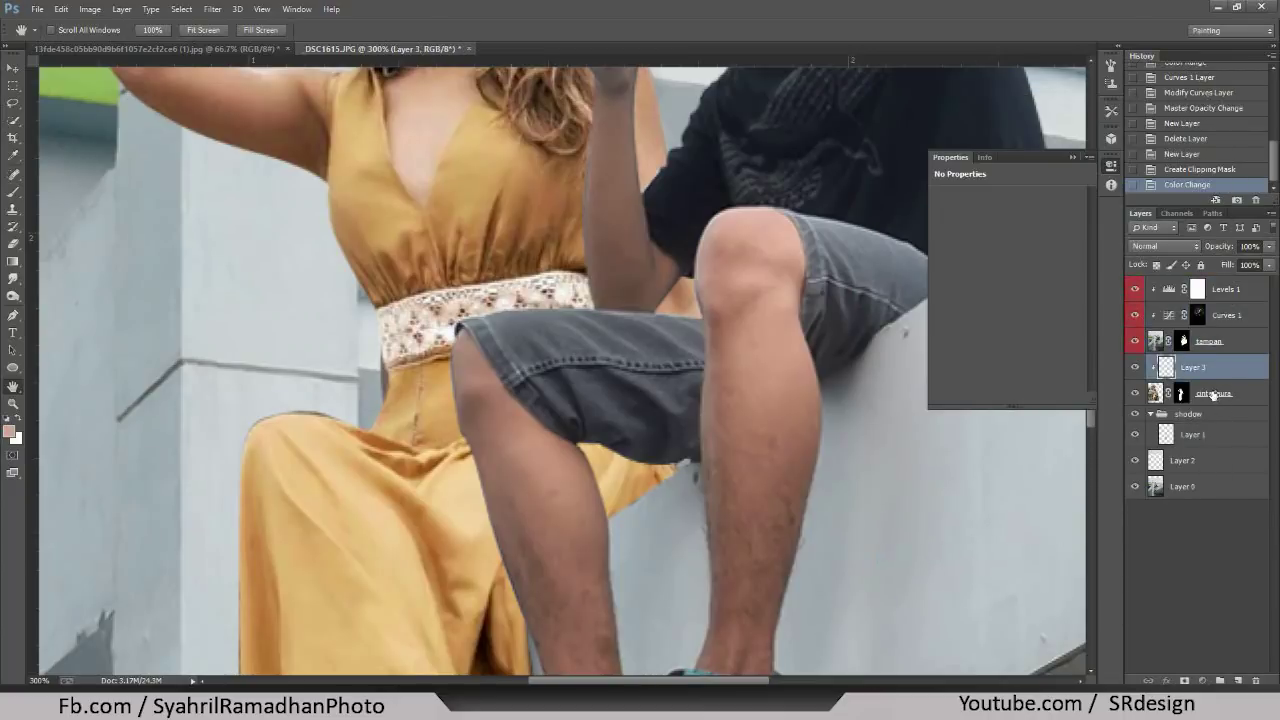
shift+click(1218, 392)
right_click(1222, 390)
click(940, 578)
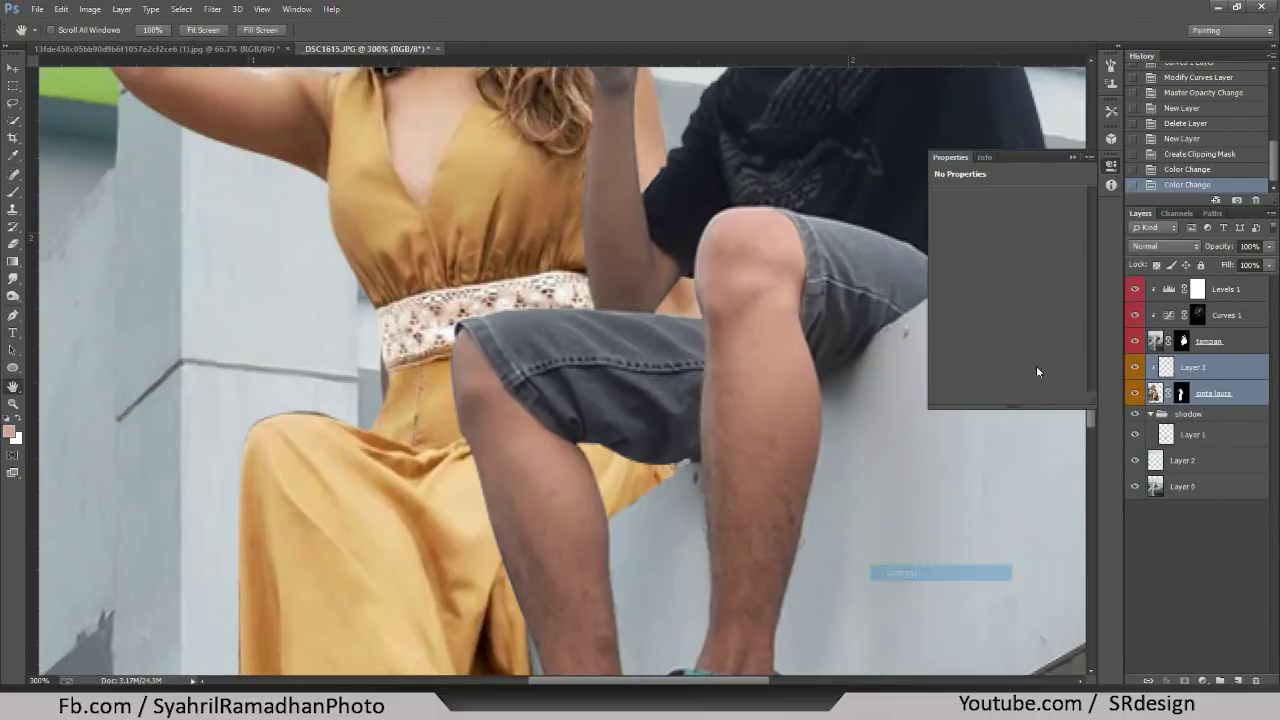
key(ctrl+minus)
click(1142, 522)
click(1203, 369)
shift+click(1213, 393)
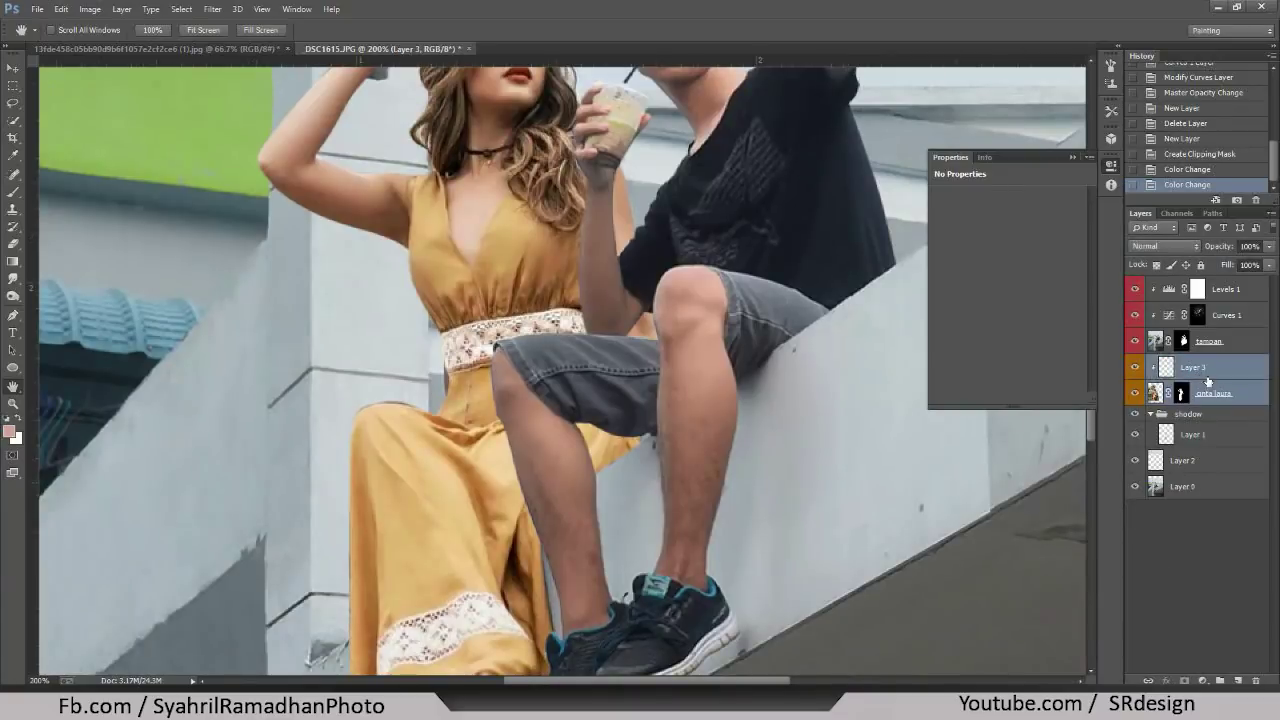
right_click(1213, 393)
click(930, 604)
click(1140, 550)
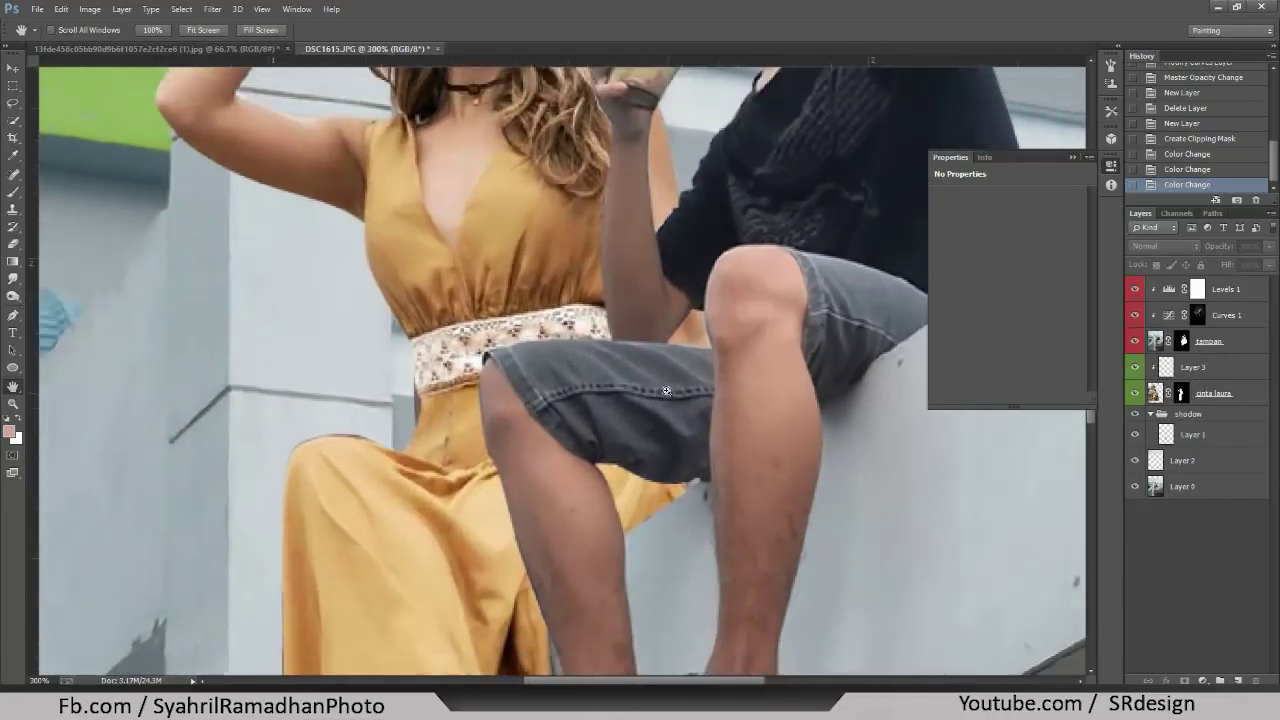
- With the legs in view, rename Layer 3 to 'bayangan tubuh'
scroll(660, 344, down, 2)
scroll(660, 344, up, 2)
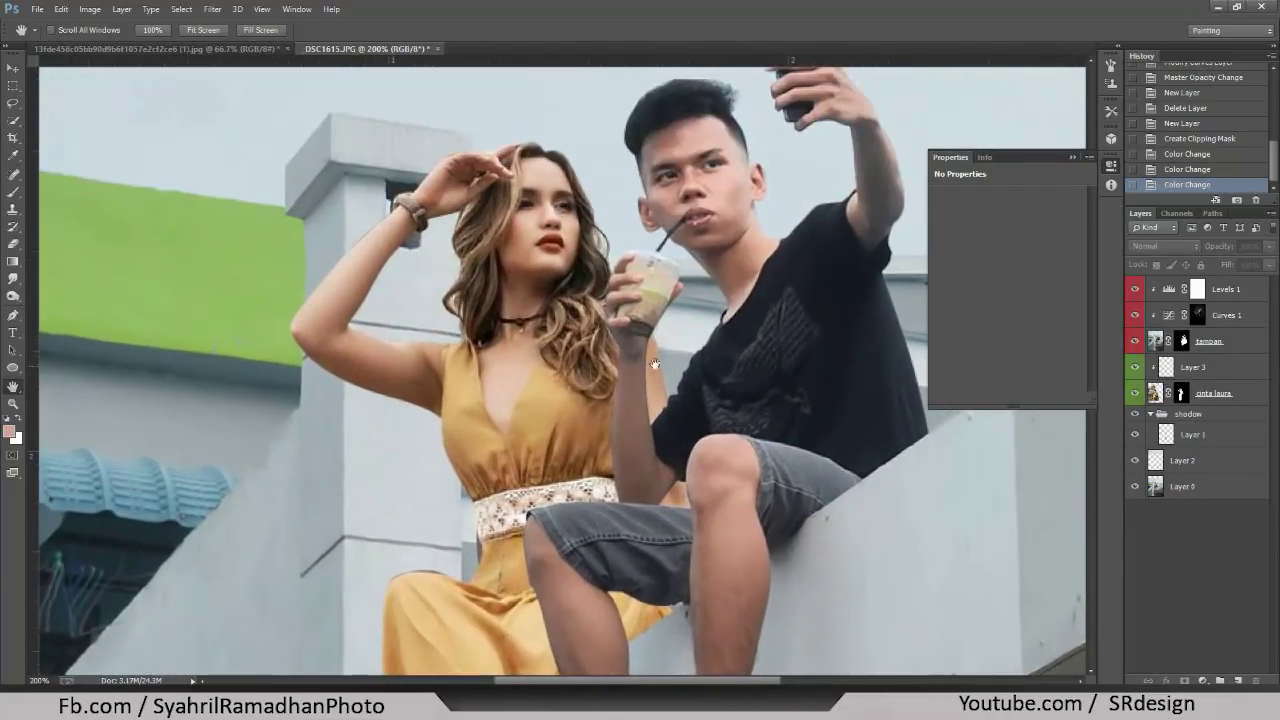
drag(655, 365, 628, 167)
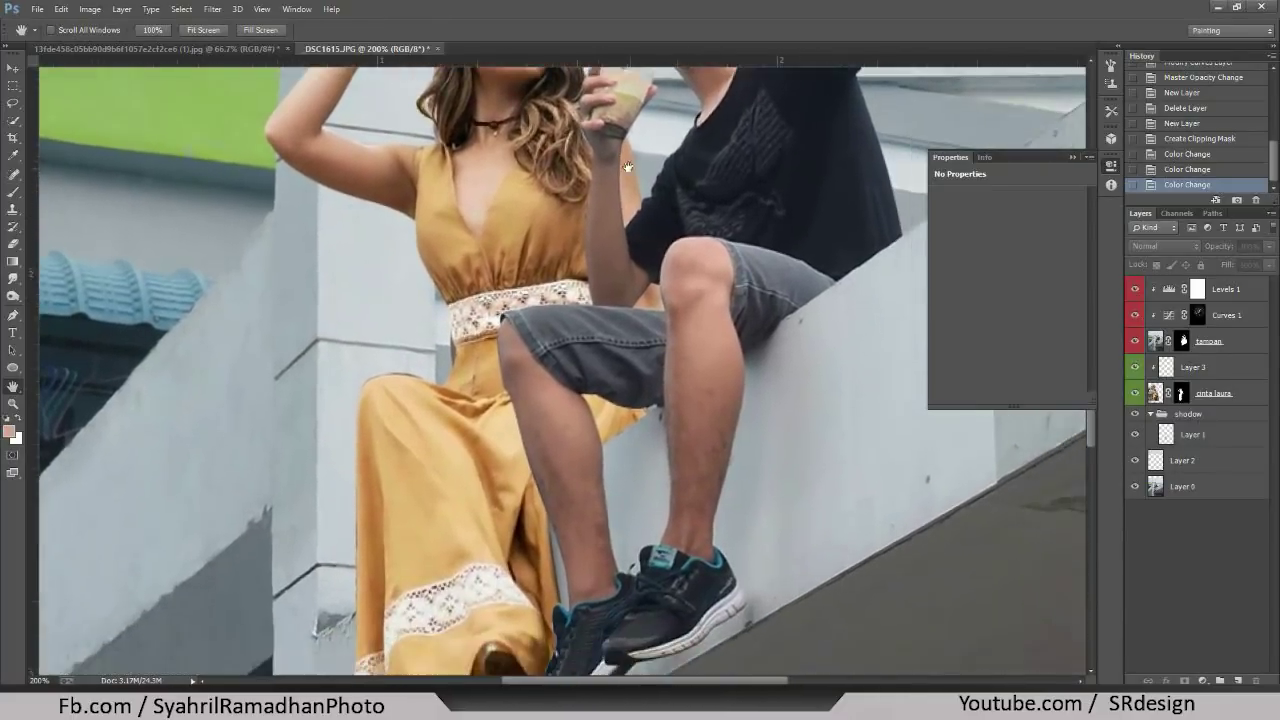
scroll(628, 167, up, 1)
click(1180, 366)
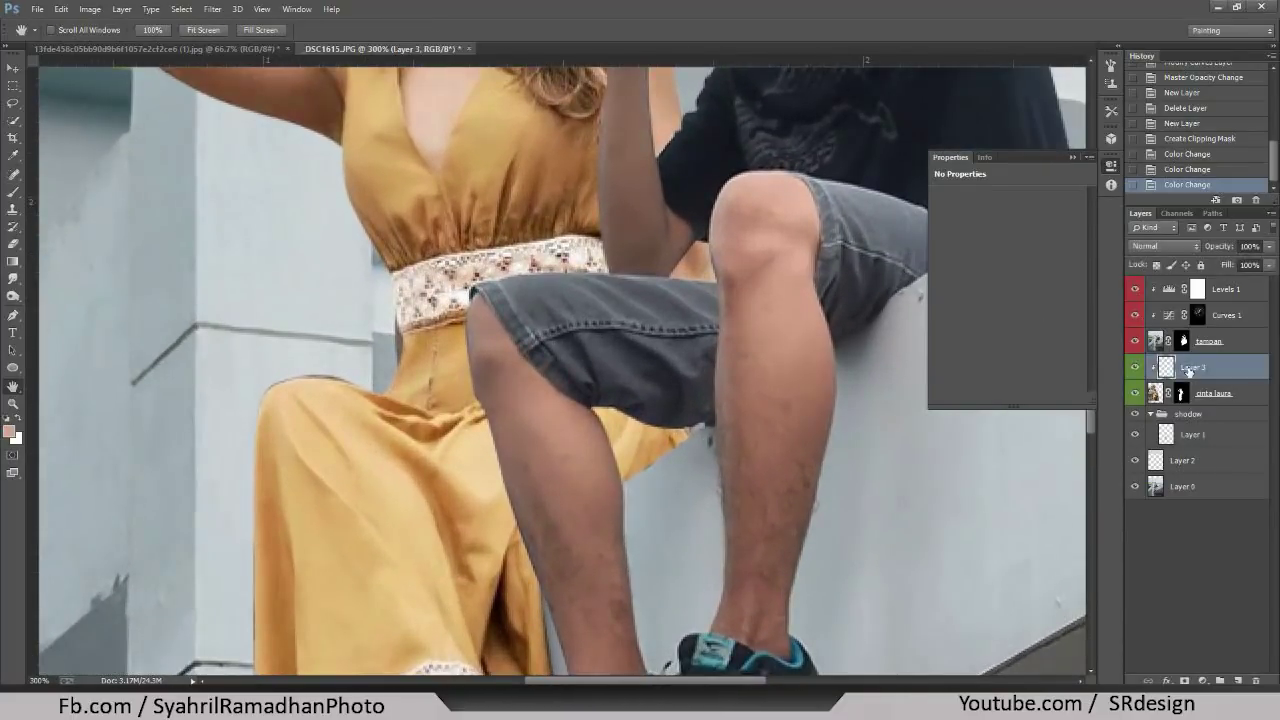
double_click(1189, 366)
key(BackSpace)
text(buh)
key(Return)
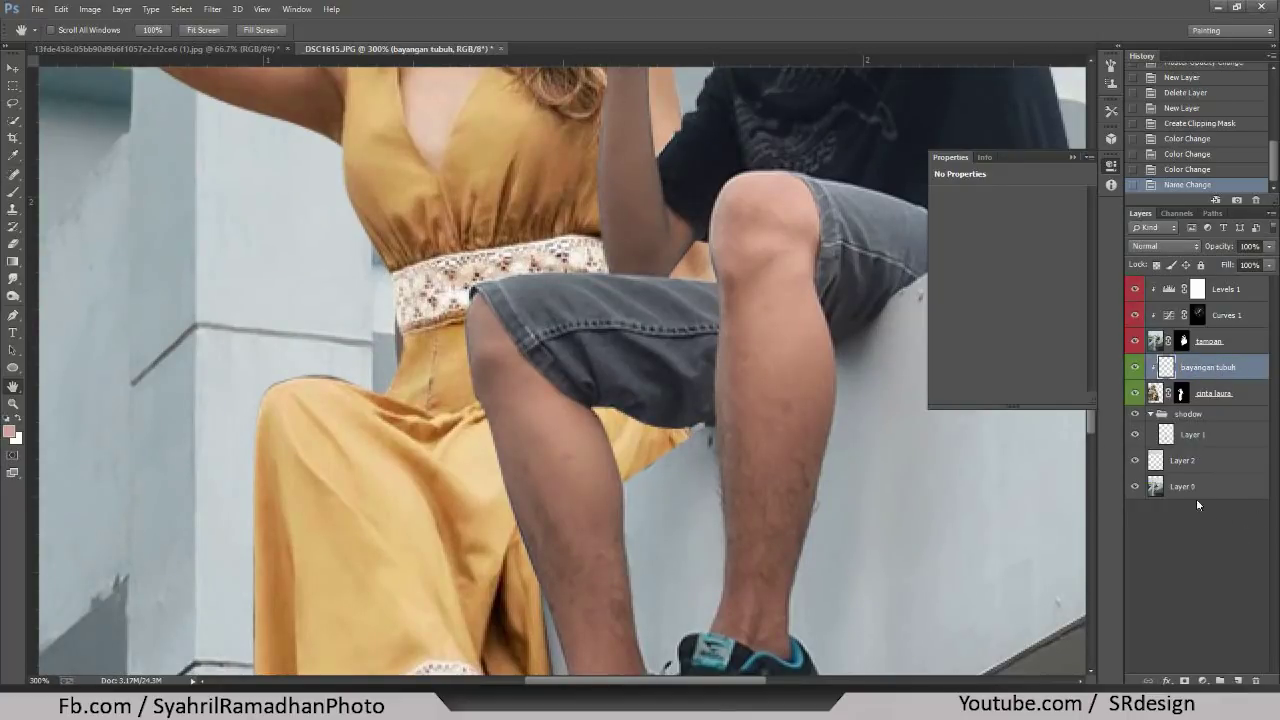
- Paint a soft black brush shadow beneath the man's legs
click(14, 193)
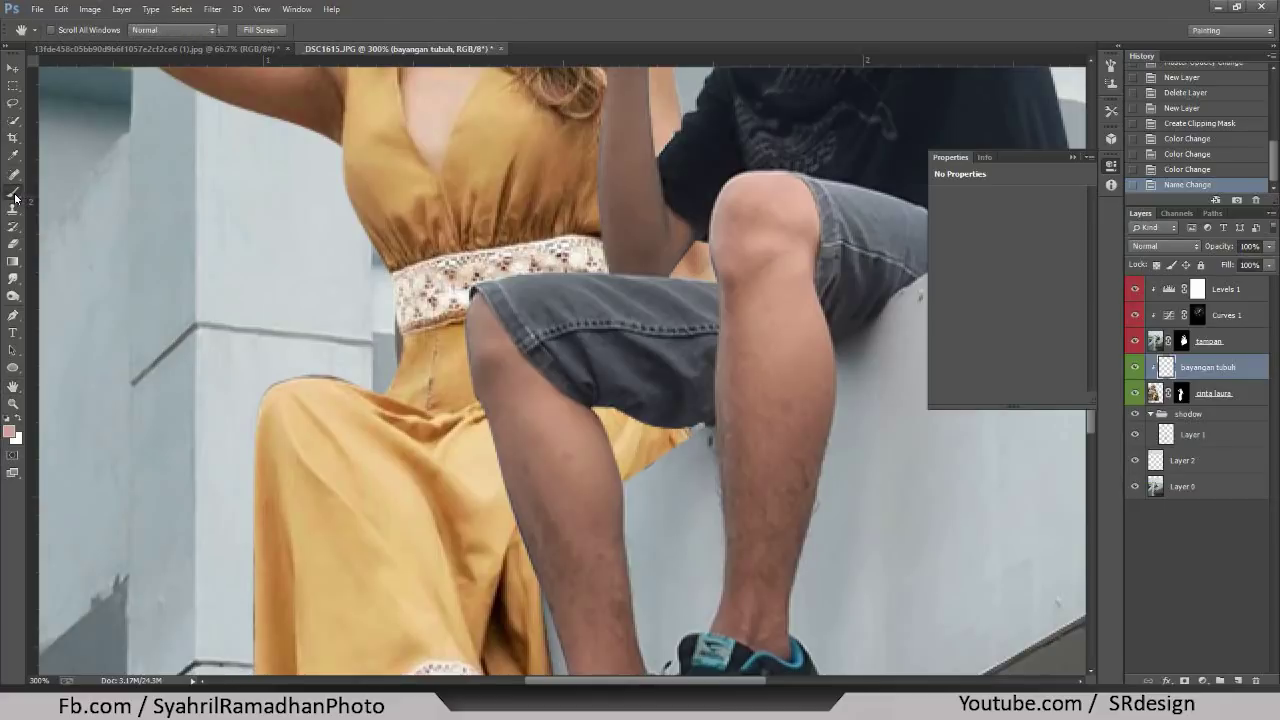
click(10, 434)
click(749, 431)
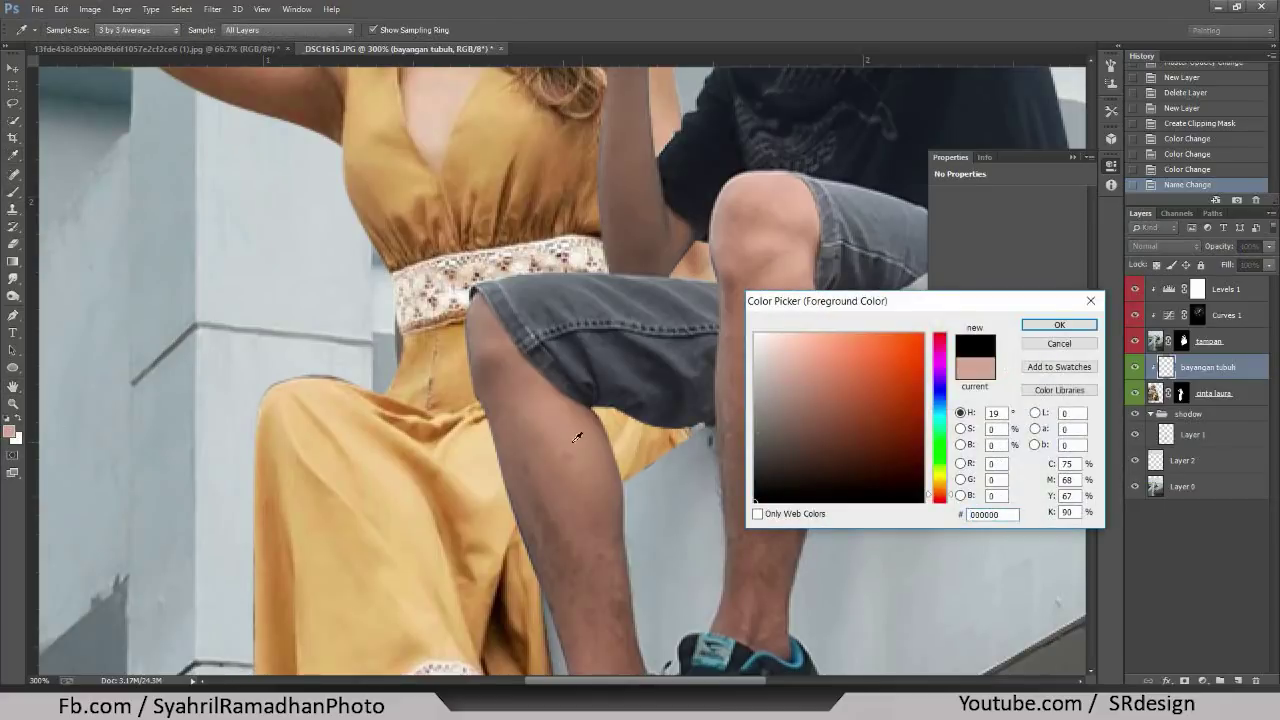
key(Return)
key(ctrl+minus)
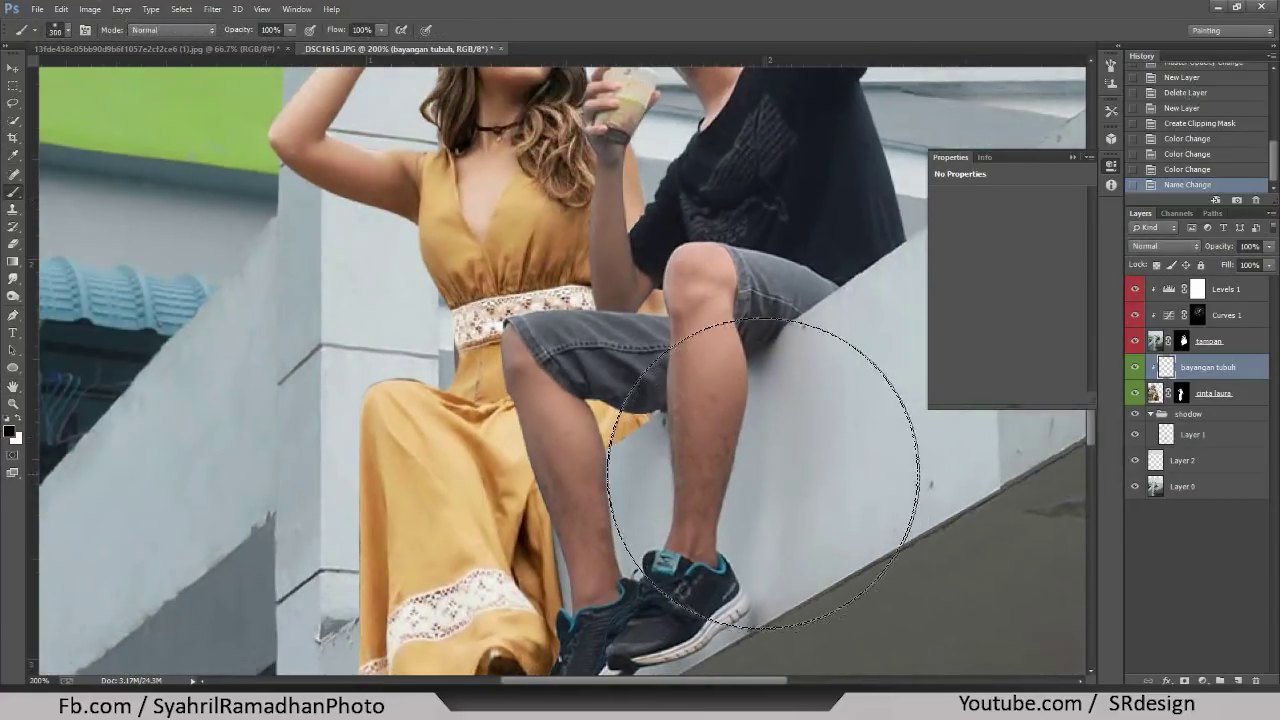
right_click(750, 425)
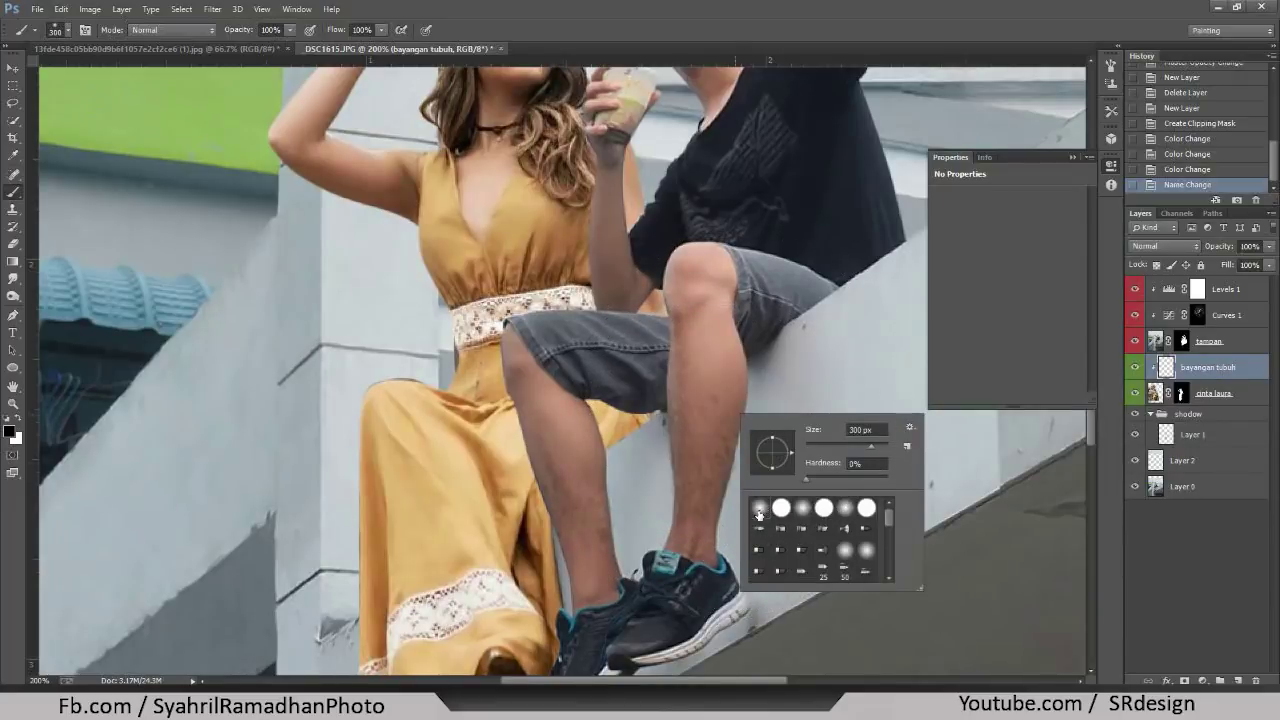
key(Return)
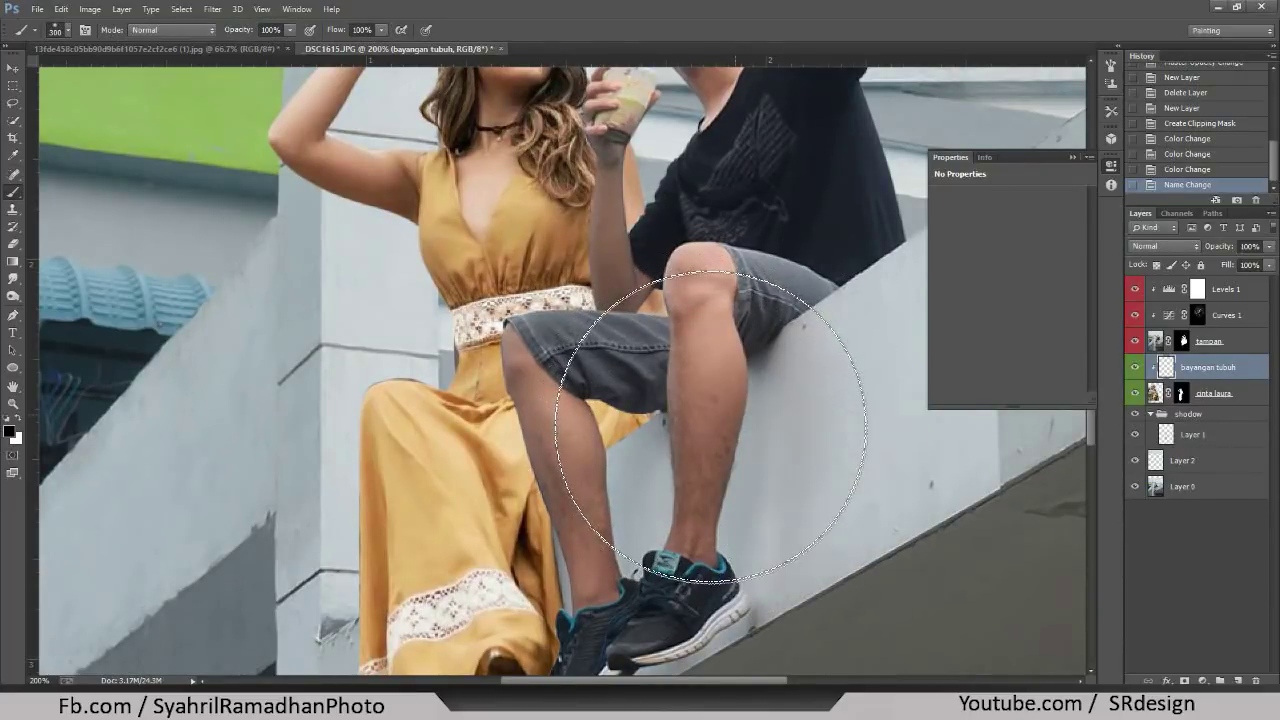
drag(714, 500, 731, 451)
- Lower the shadow layer's opacity and add more shadow strokes with a 200 px brush
key(ctrl+minus)
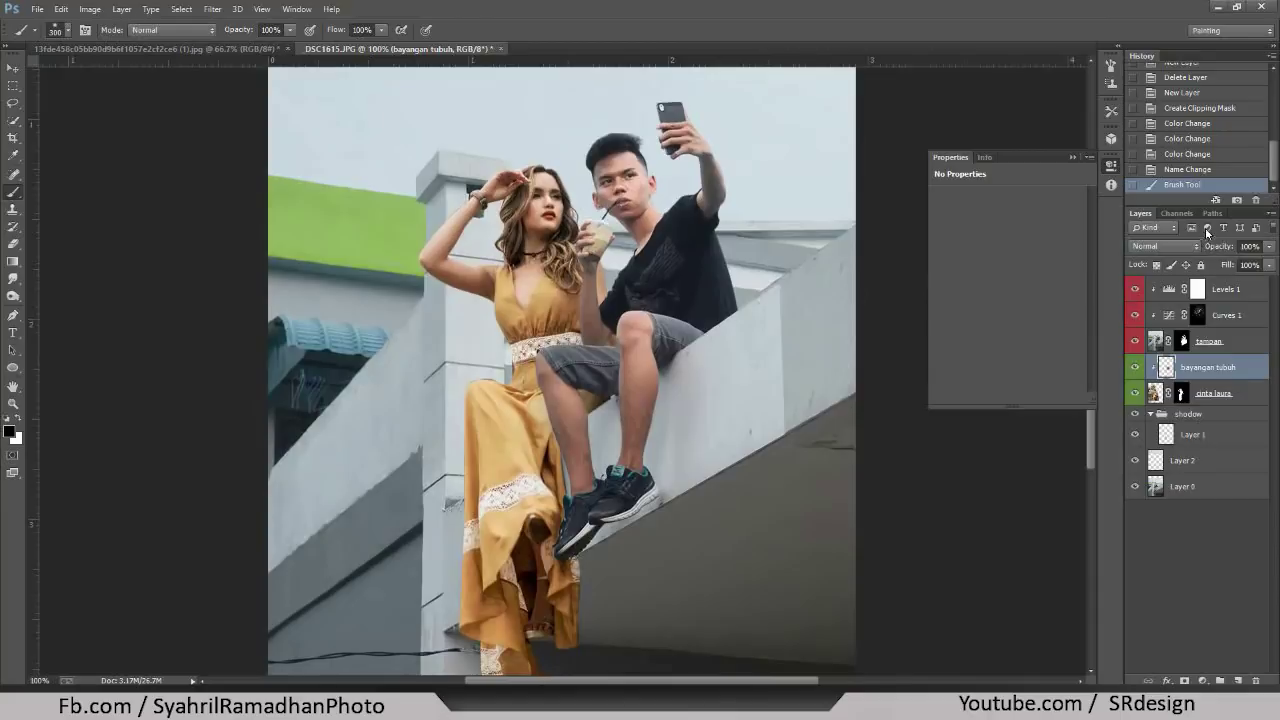
drag(1216, 246, 1196, 254)
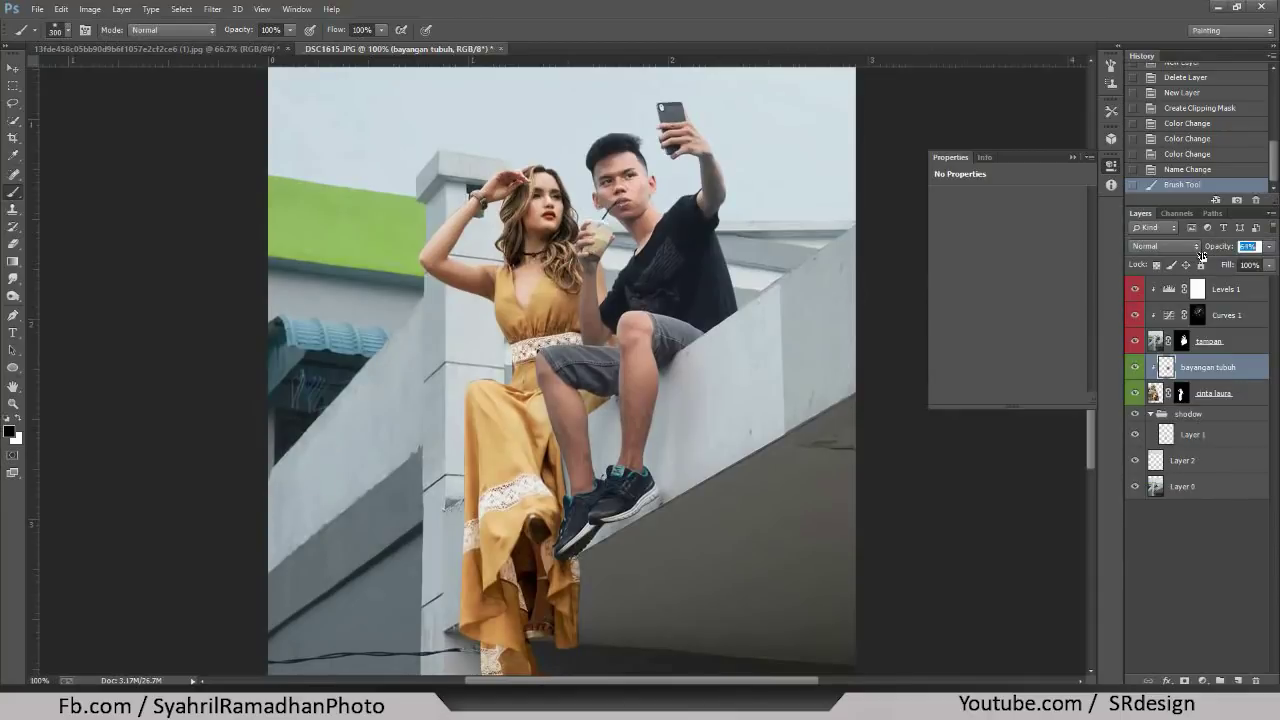
key(Return)
key(bracketleft)
key(bracketleft)
mouse_move(630, 420)
mouse_down()
mouse_move(565, 440)
mouse_move(580, 525)
mouse_up()
drag(634, 370, 634, 445)
- Reduce the bayangan tubuh layer opacity to 43%
key(ctrl+minus)
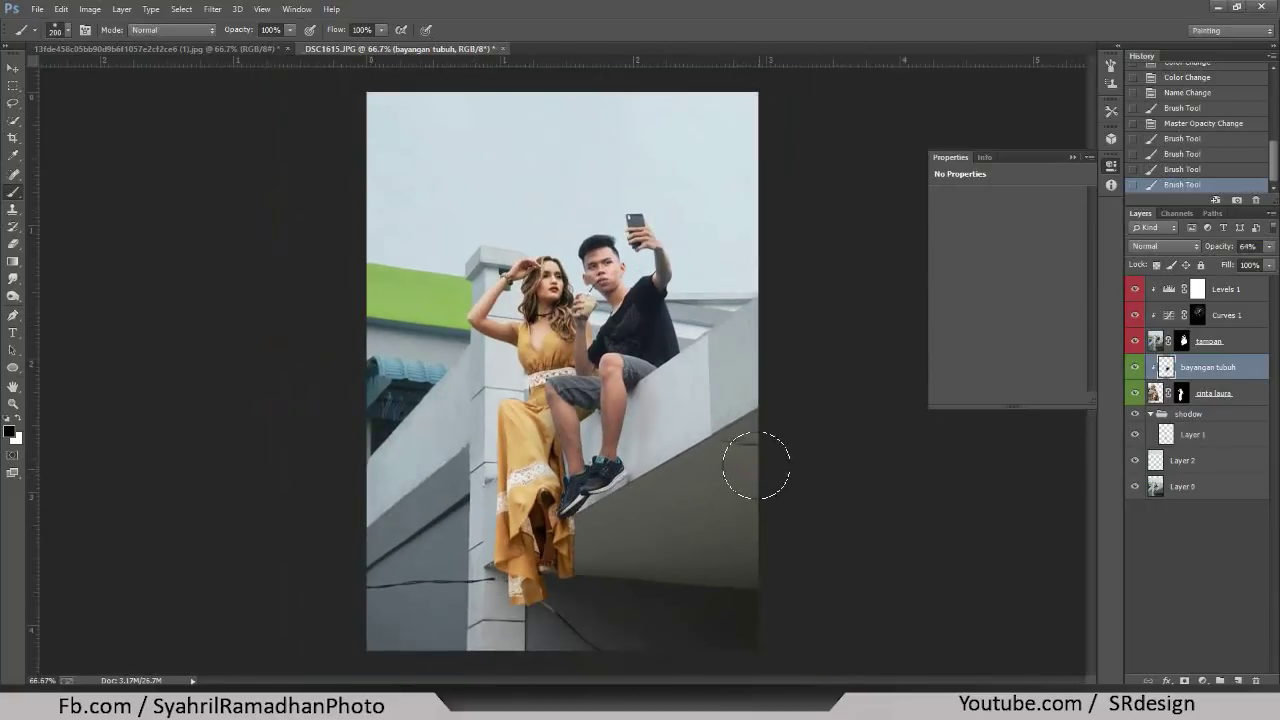
key(ctrl+plus)
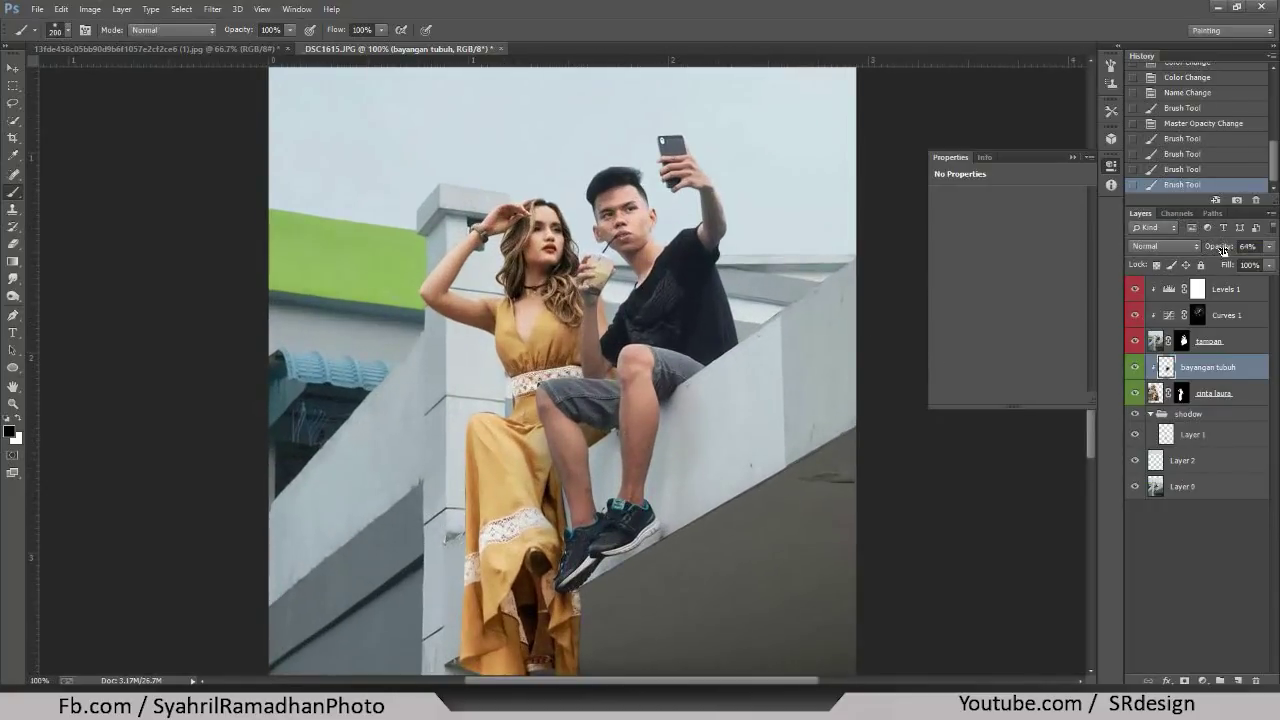
drag(1222, 250, 1212, 254)
key(Return)
key(ctrl+minus)
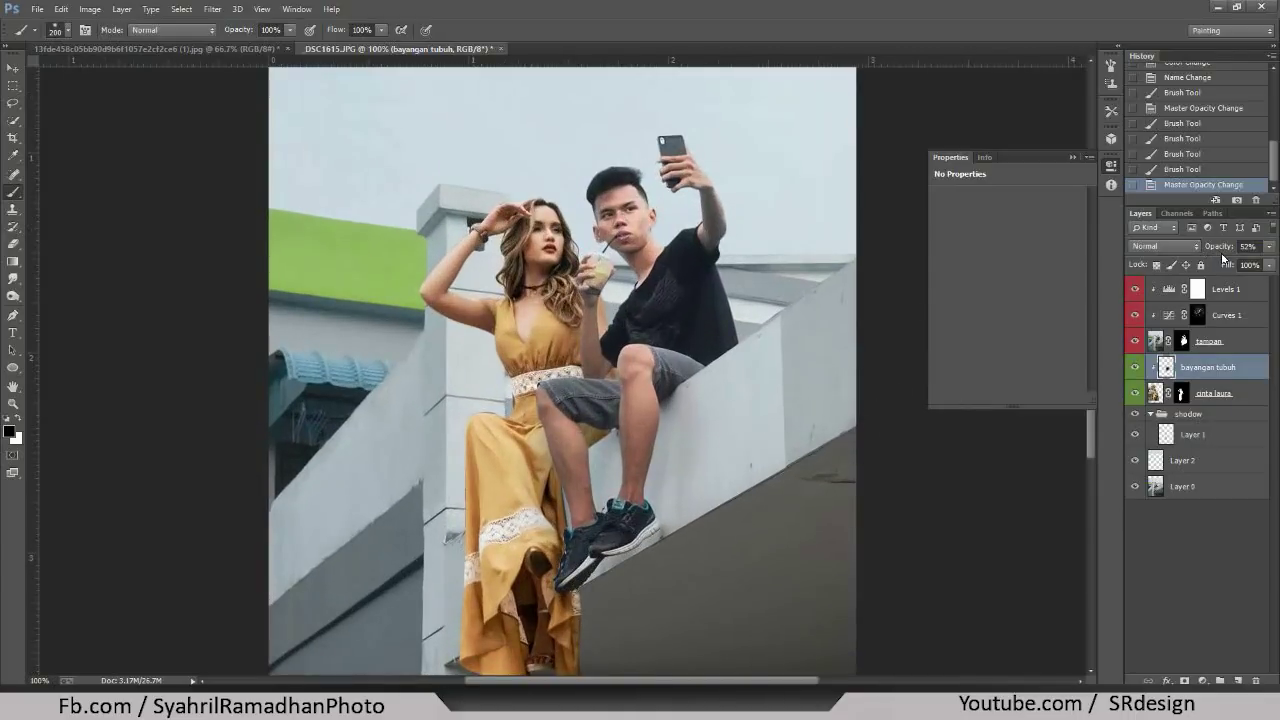
drag(1222, 258, 1213, 258)
key(ctrl+minus)
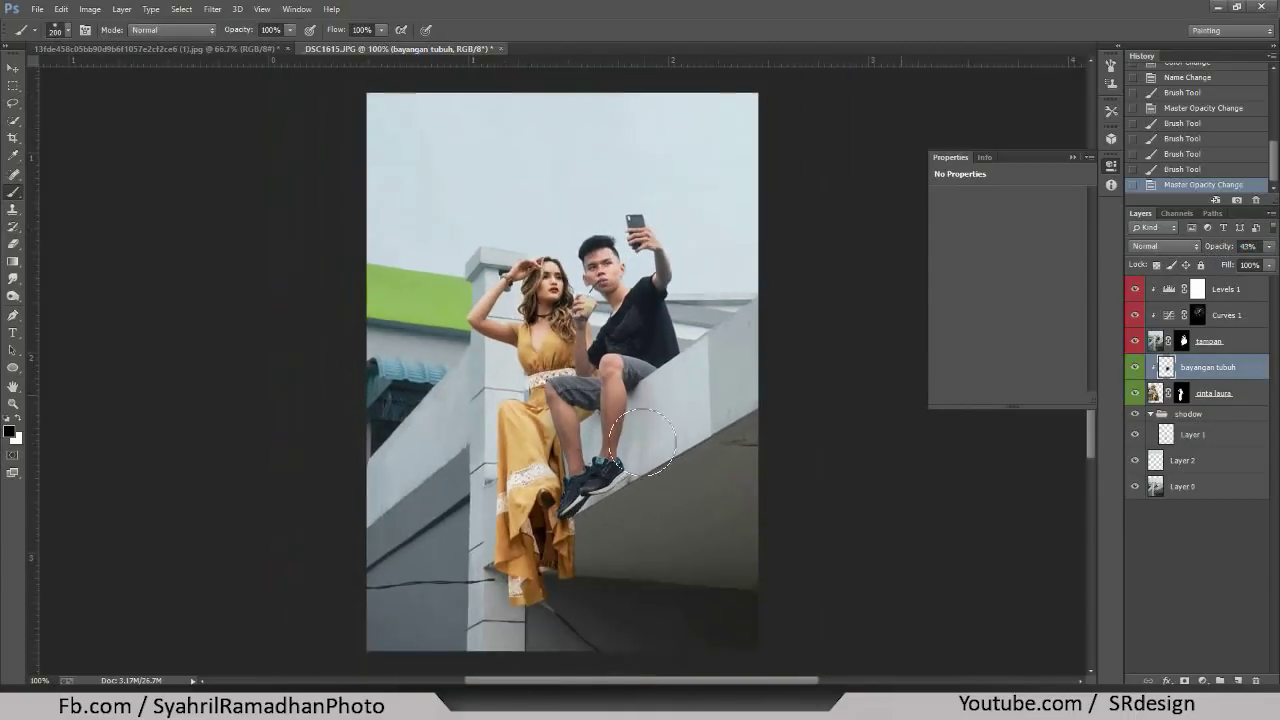
key(ctrl+plus)
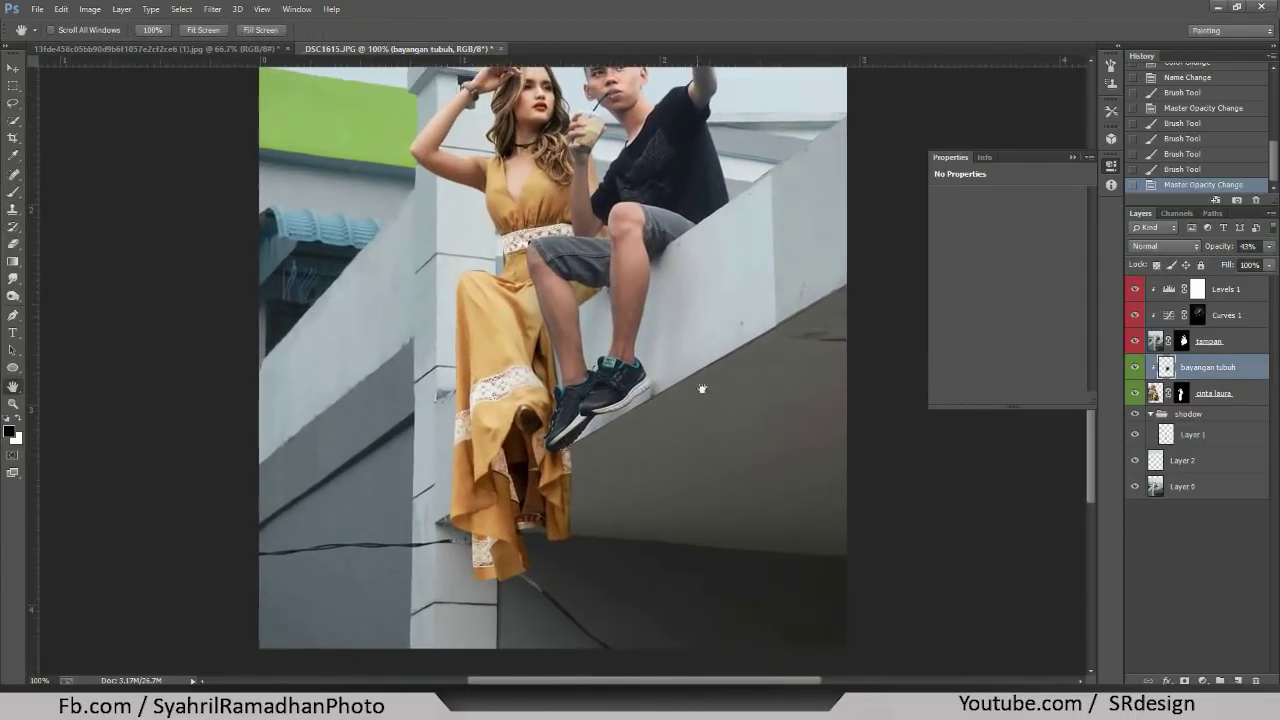
drag(700, 386, 704, 420)
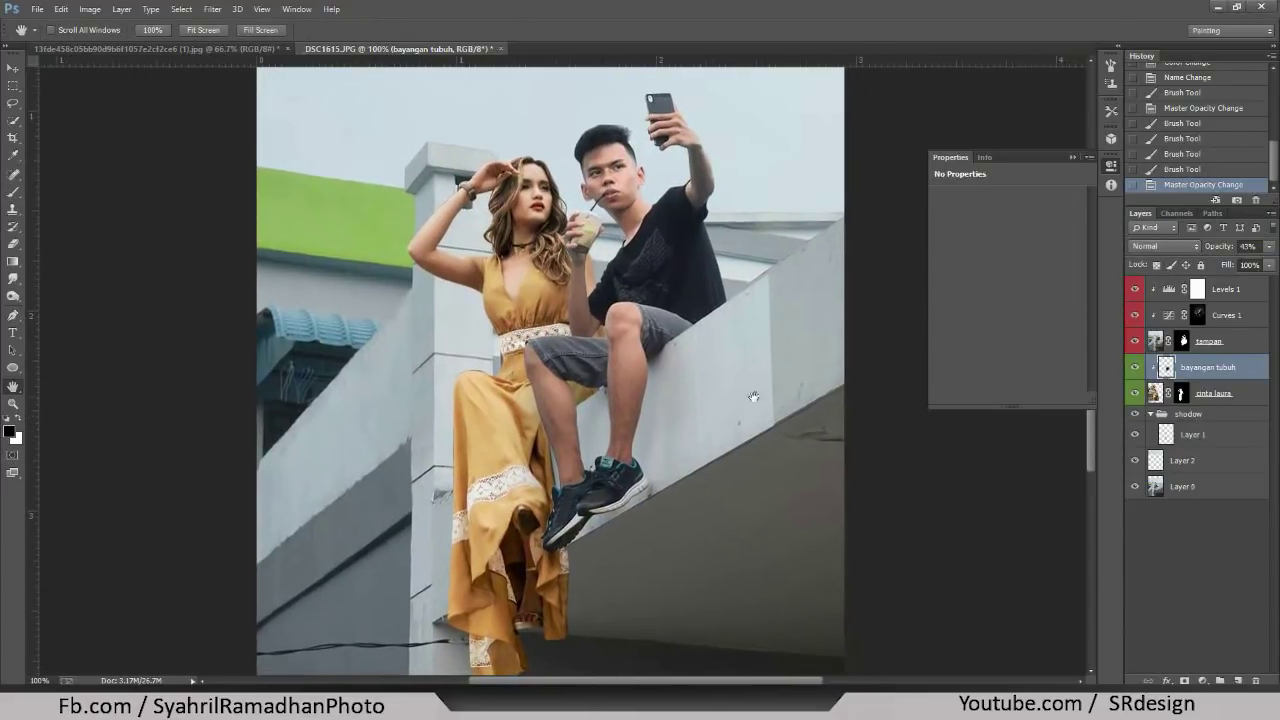
- On the tampan layer, Quick Select the grey wall beside the man's legs
key(ctrl+plus)
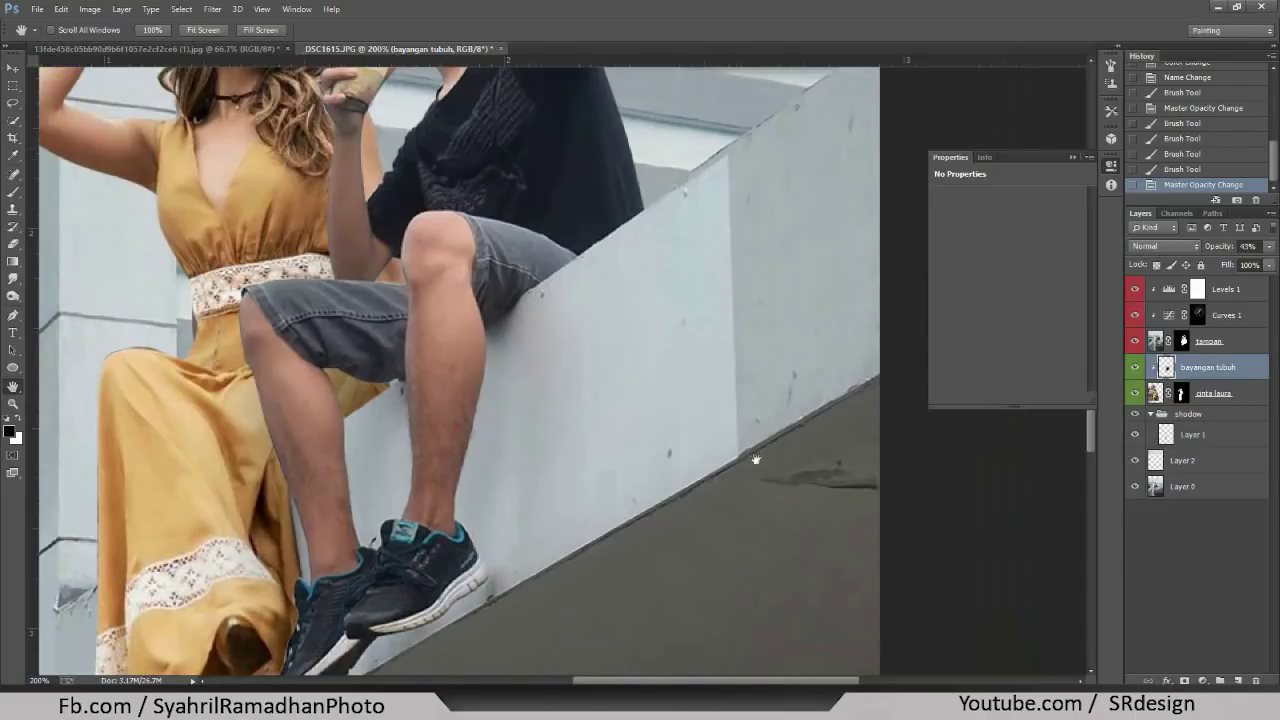
mouse_move(742, 398)
mouse_down()
mouse_move(771, 429)
mouse_move(843, 294)
mouse_up()
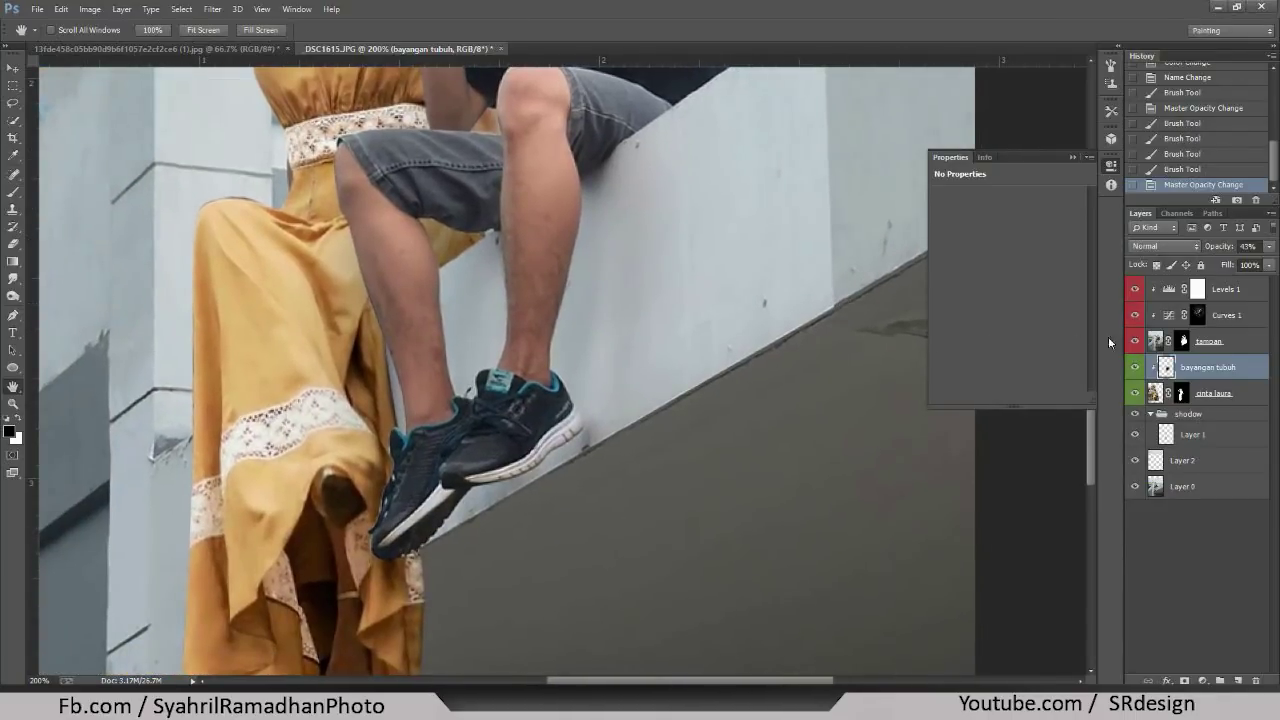
click(1158, 341)
drag(808, 357, 831, 432)
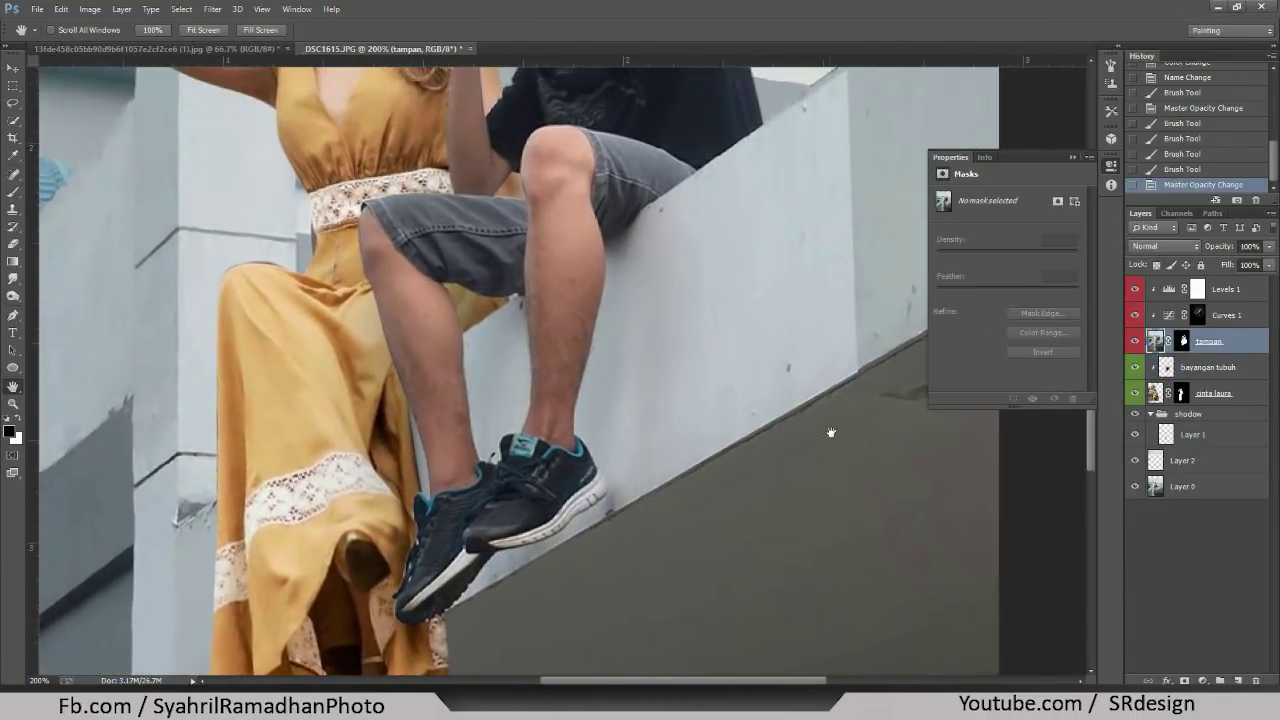
click(18, 120)
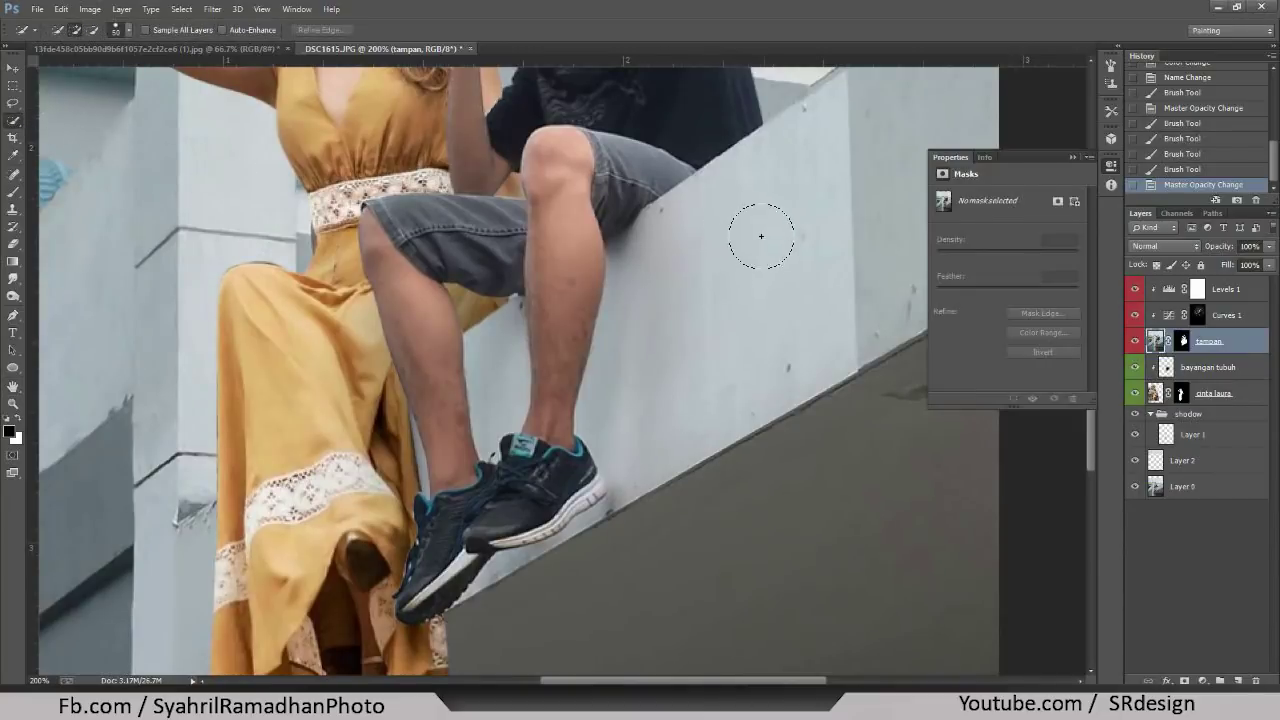
mouse_move(808, 177)
mouse_down()
mouse_move(767, 236)
mouse_move(700, 223)
mouse_up()
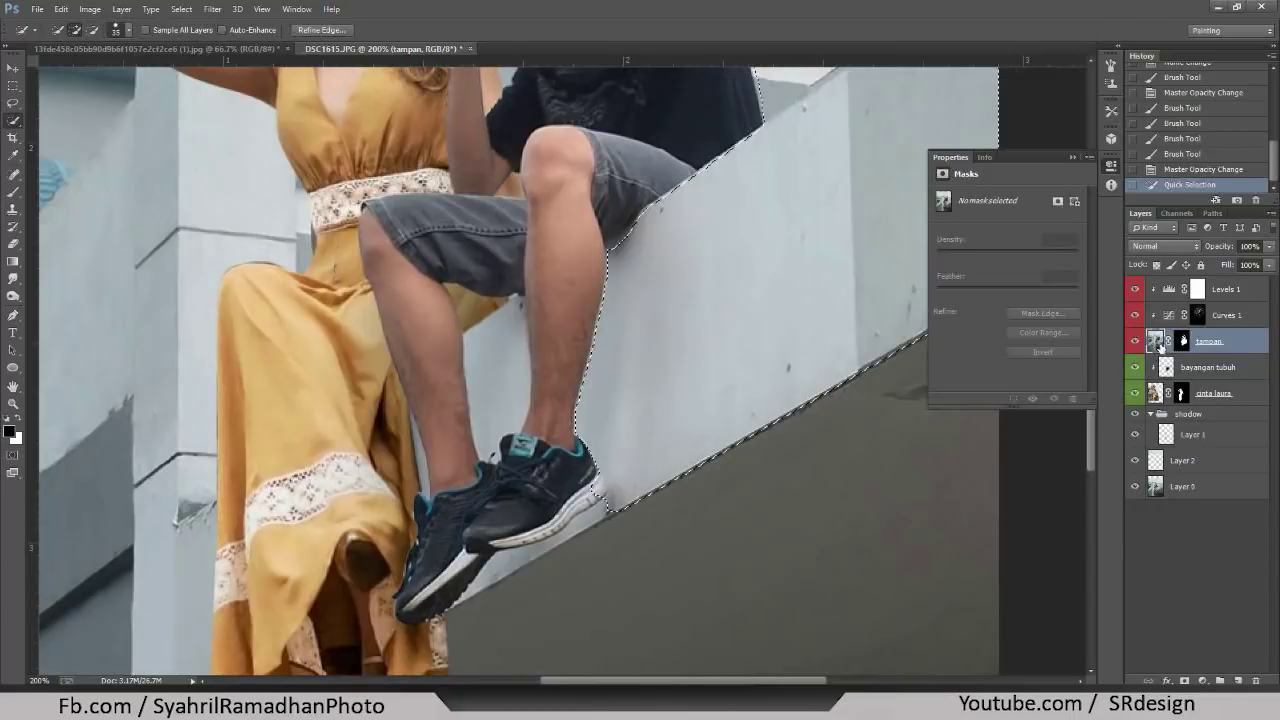
- Try a Levels adjustment with midtones 0.75, then revert it in History
click(1202, 680)
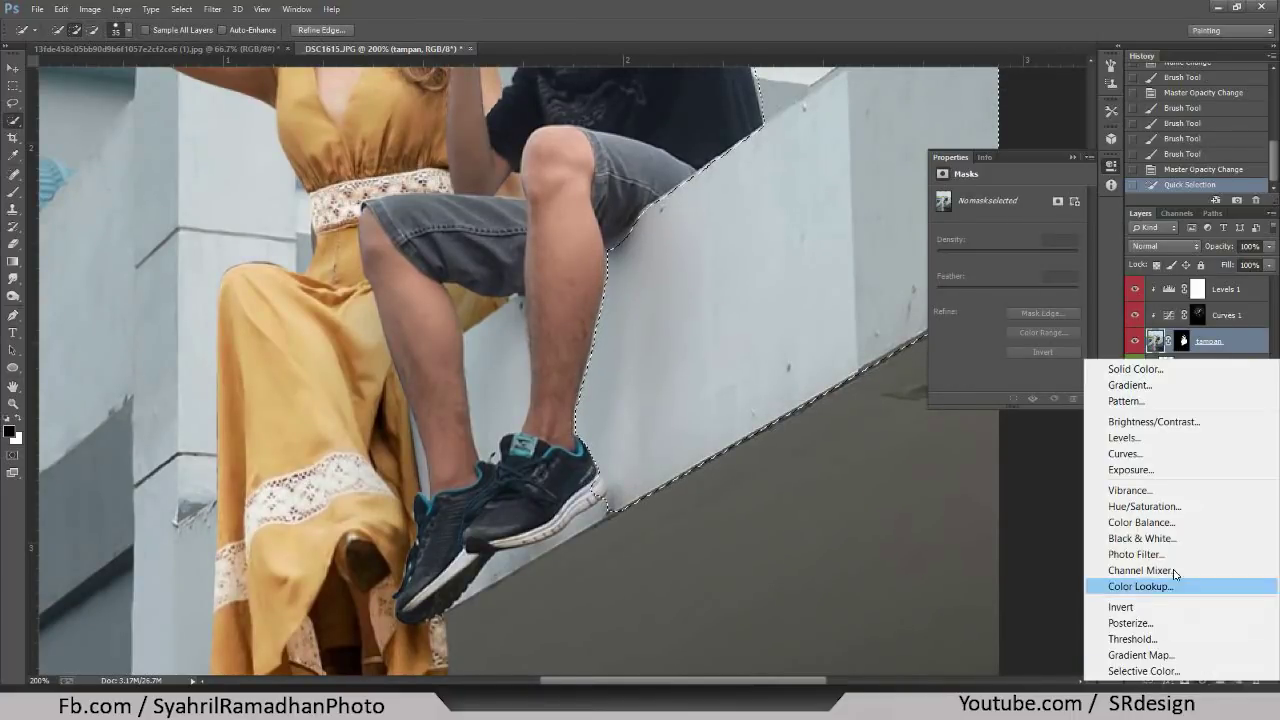
click(1130, 438)
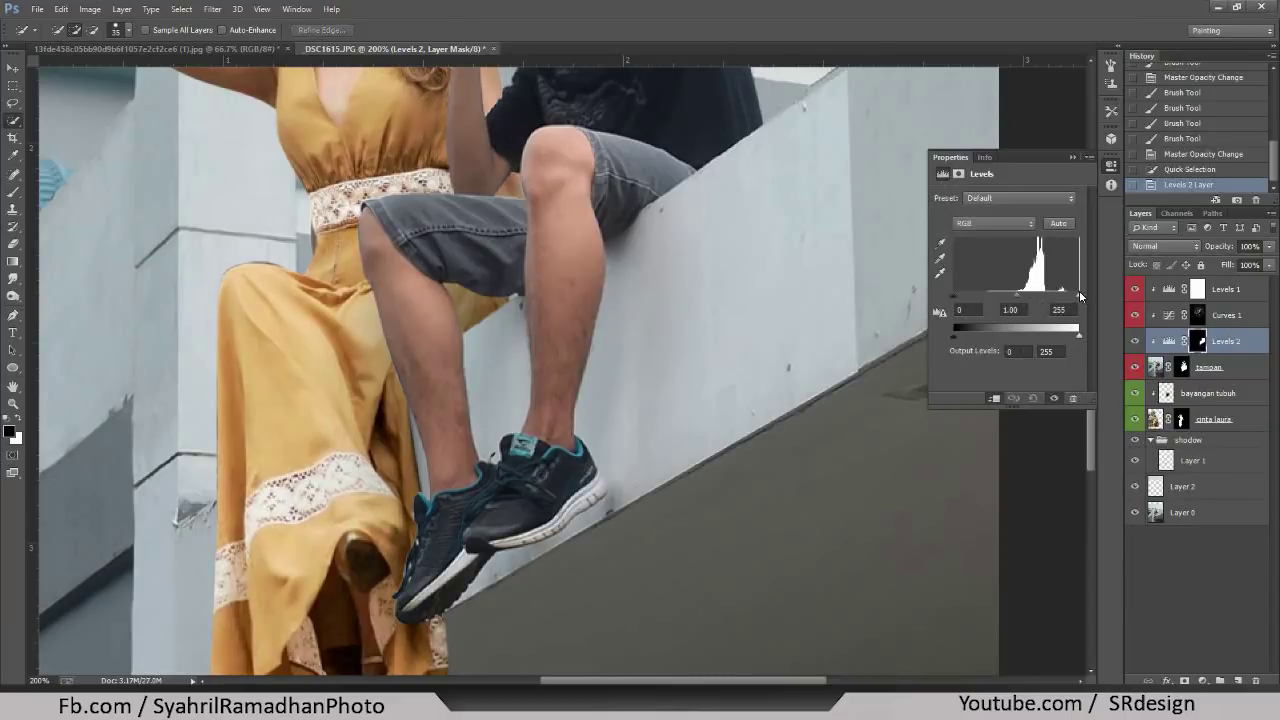
drag(1016, 296, 1027, 293)
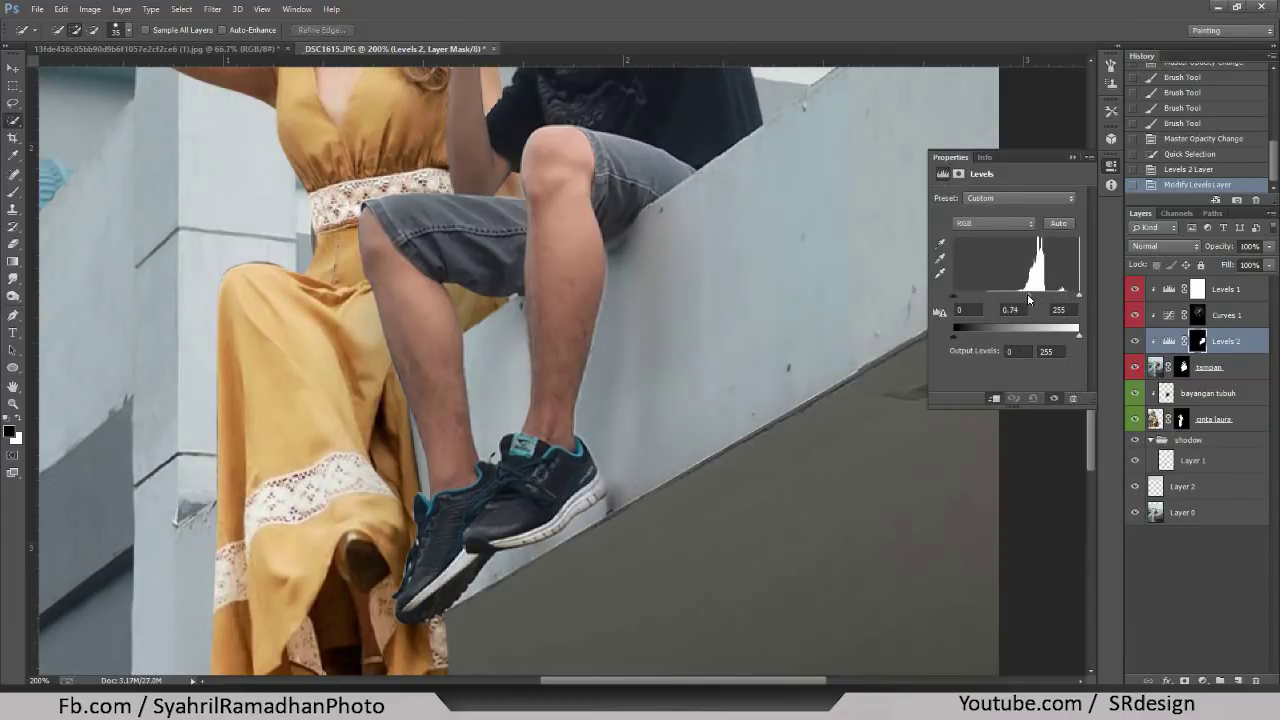
key(ctrl+minus)
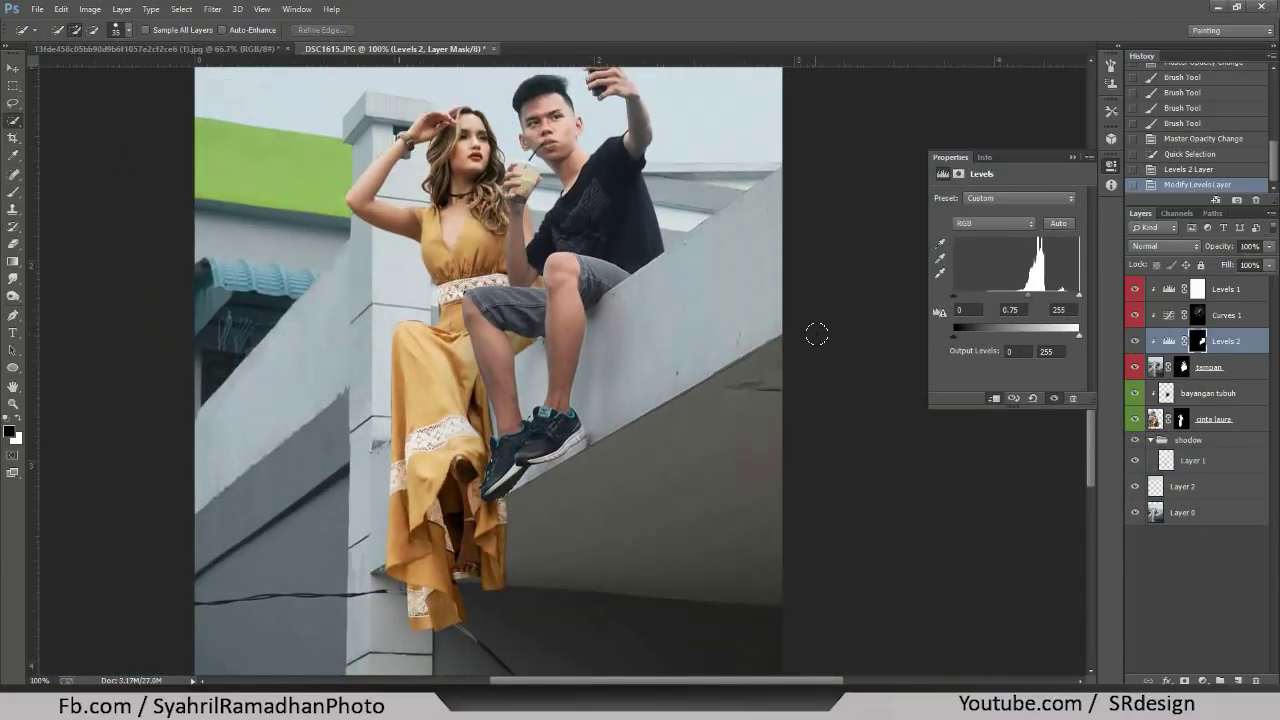
click(1160, 169)
click(1160, 154)
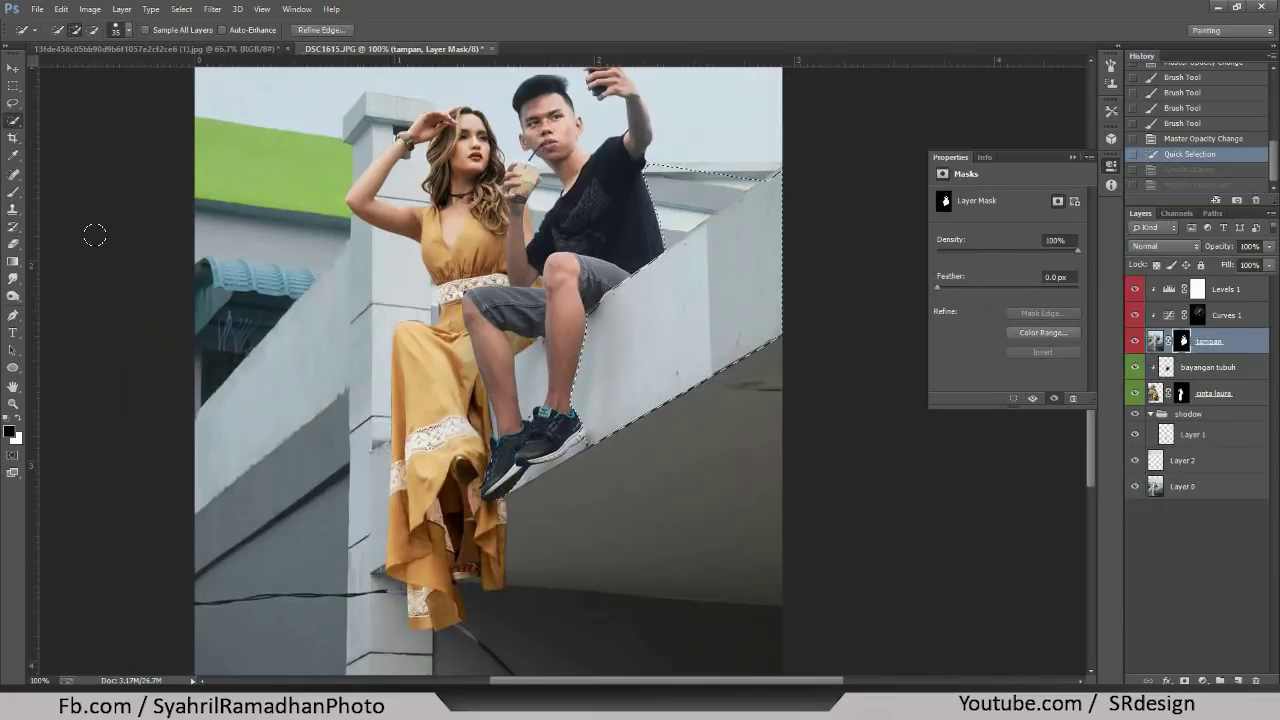
- Erase the selected wall behind the man's back on the tampan mask
click(13, 244)
key(bracketright)
key(bracketright)
key(bracketright)
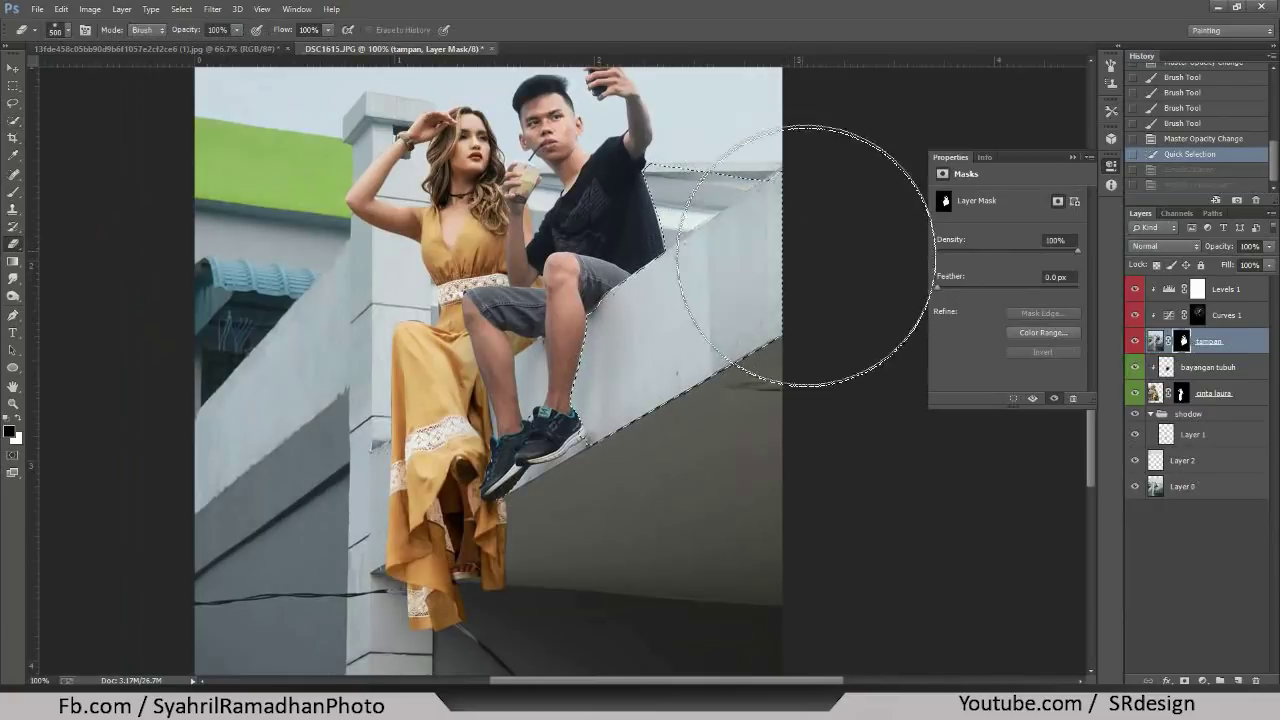
drag(771, 286, 843, 300)
key(ctrl+z)
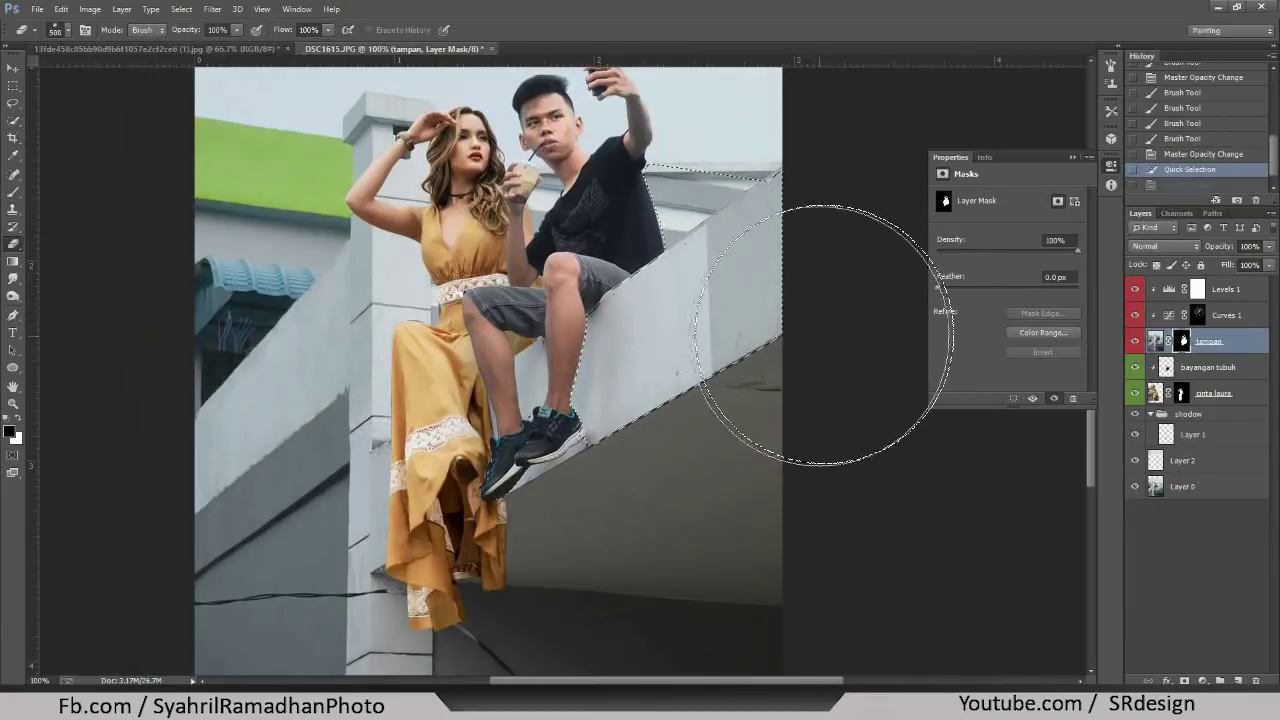
key(bracketleft)
key(bracketleft)
key(bracketleft)
key(bracketleft)
mouse_move(734, 271)
mouse_down()
mouse_move(740, 230)
mouse_move(757, 223)
mouse_up()
mouse_move(727, 305)
mouse_down()
mouse_move(714, 314)
mouse_move(775, 265)
mouse_up()
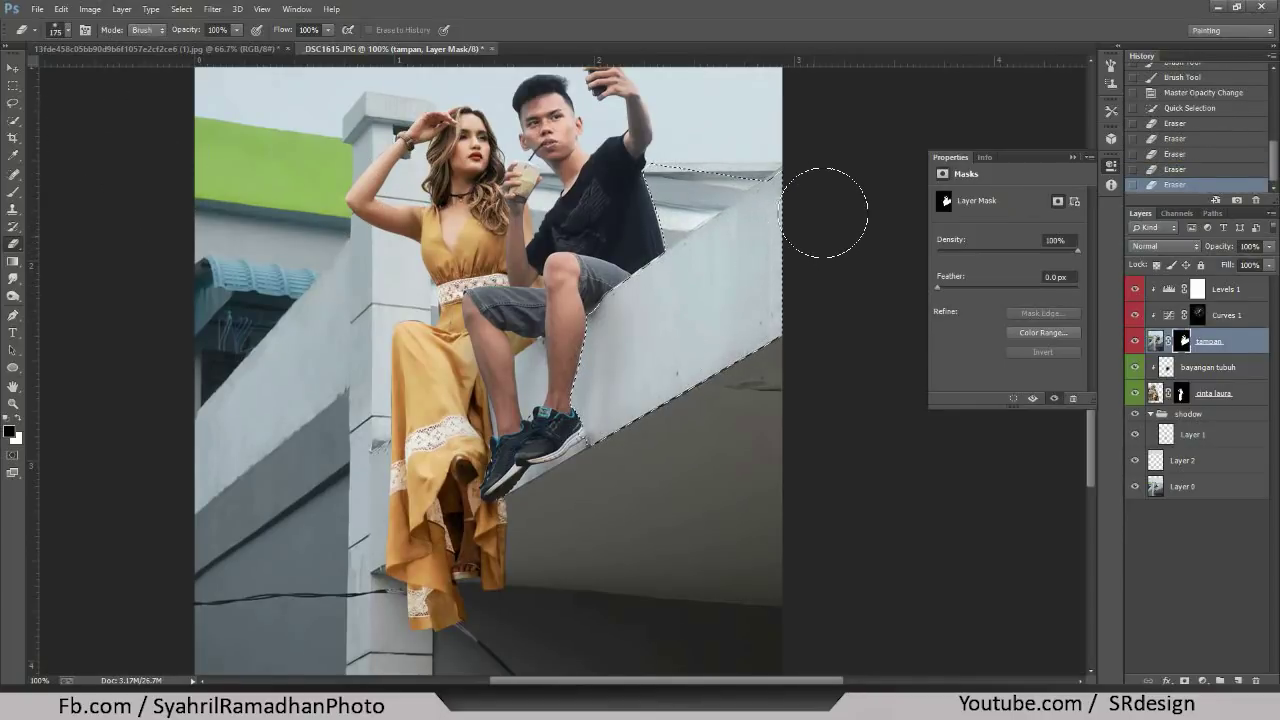
mouse_move(823, 206)
mouse_down()
mouse_move(711, 171)
mouse_move(760, 190)
mouse_up()
- Deselect and reframe the couple at 100%
click(13, 103)
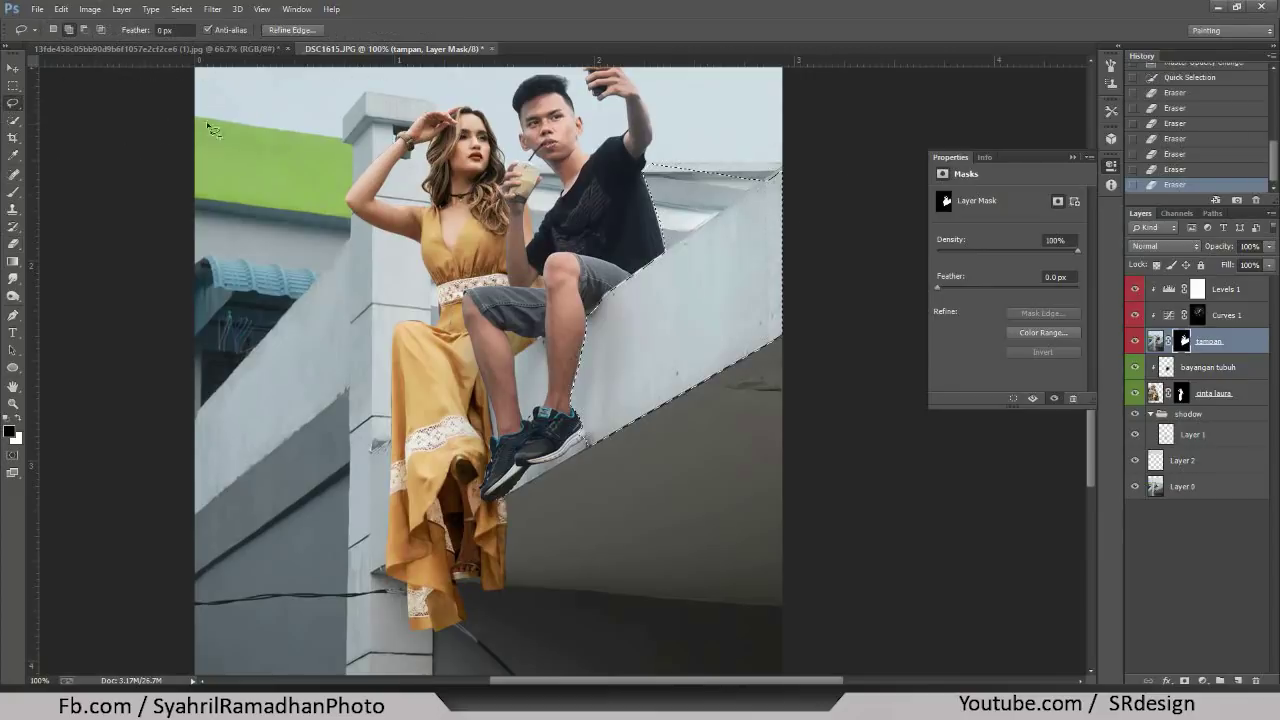
right_click(310, 155)
click(326, 162)
key(ctrl+minus)
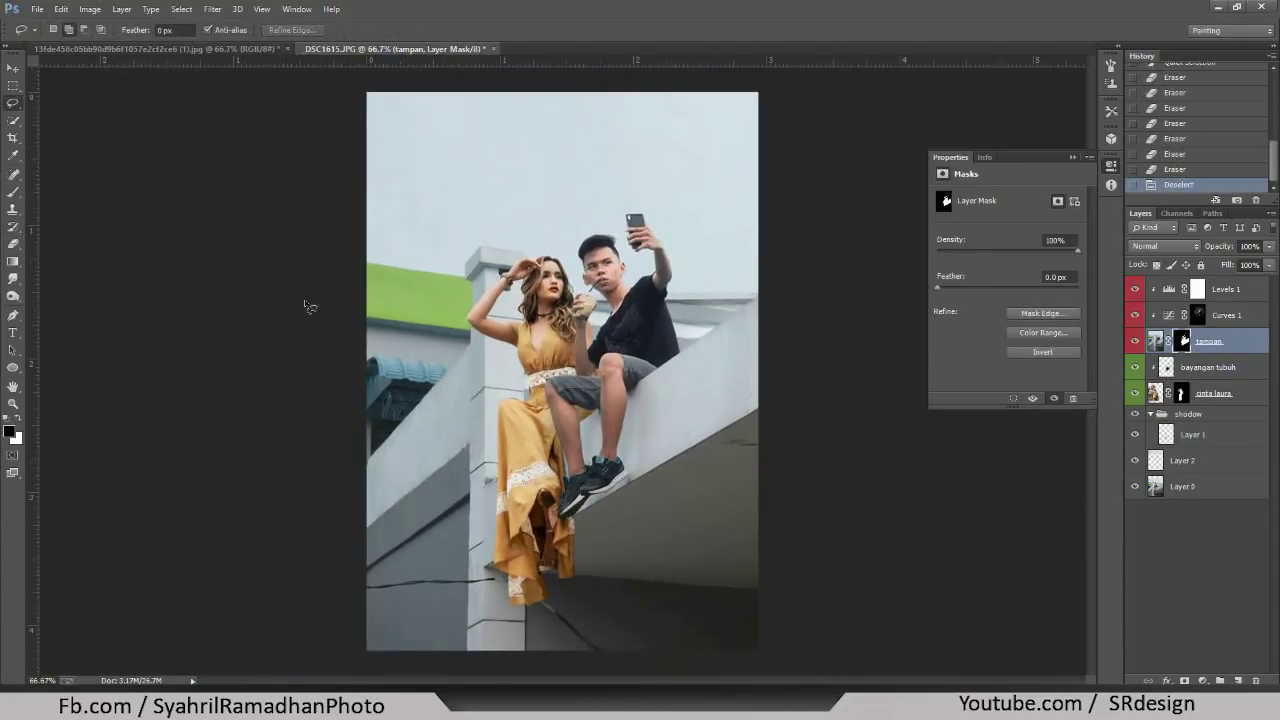
key(ctrl+plus)
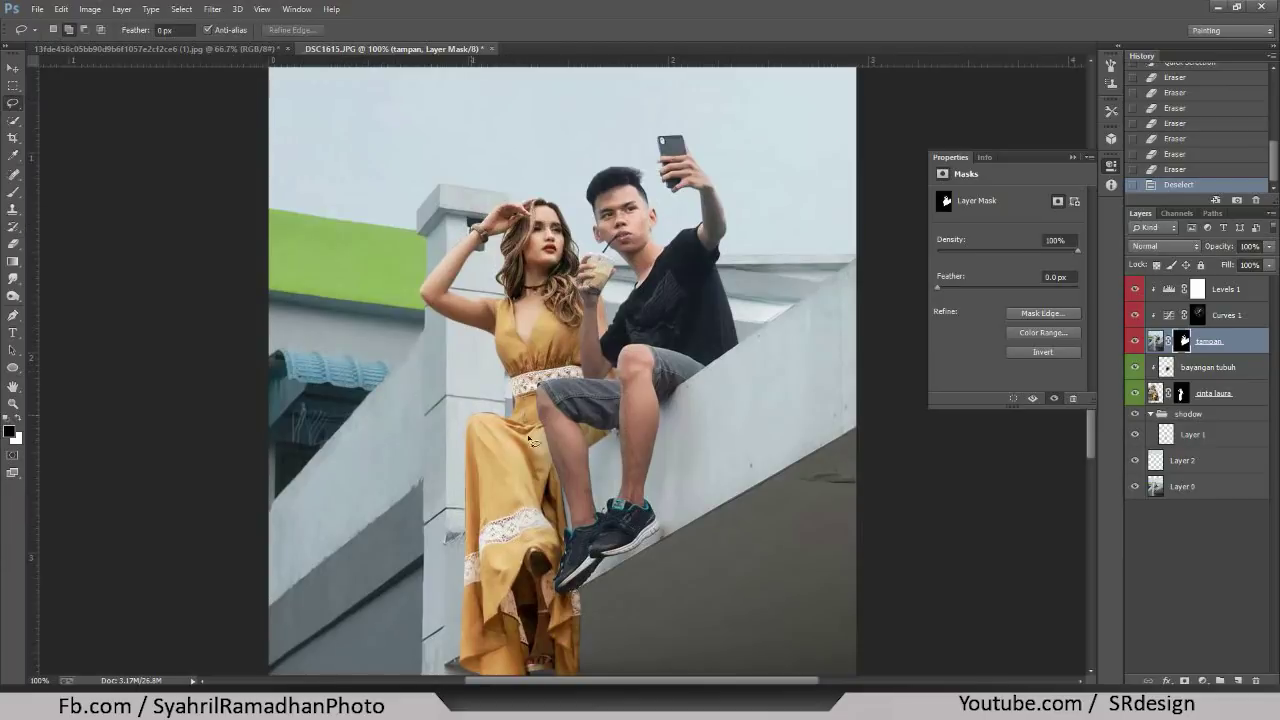
mouse_move(700, 379)
mouse_down()
mouse_move(652, 427)
mouse_move(770, 386)
mouse_up()
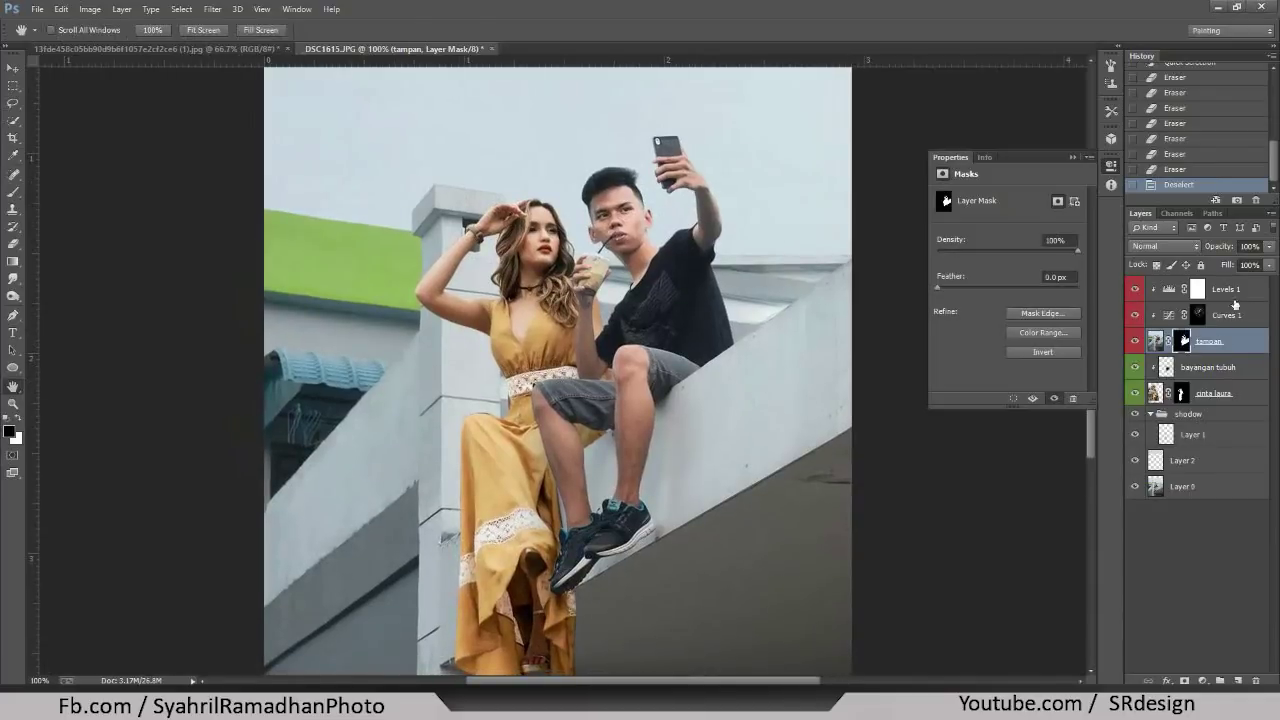
- Select the Levels 1 layer, then the base photo Layer 0
click(1230, 289)
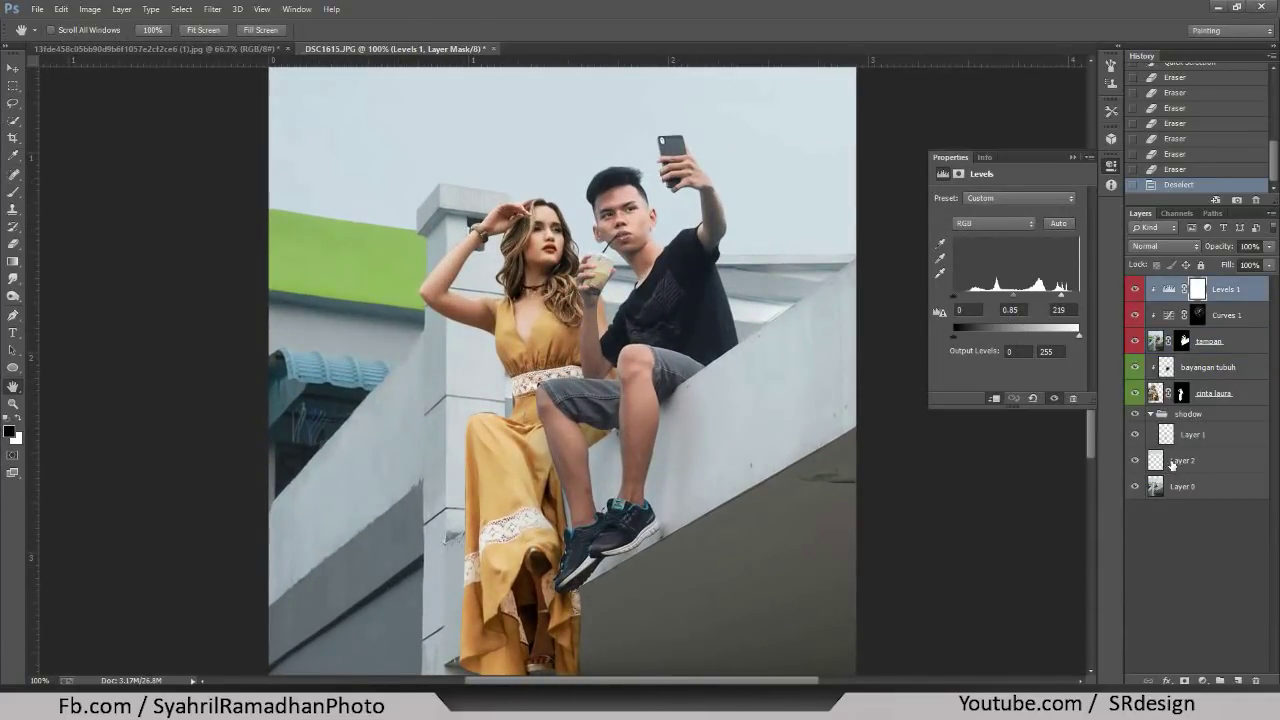
key(ctrl+minus)
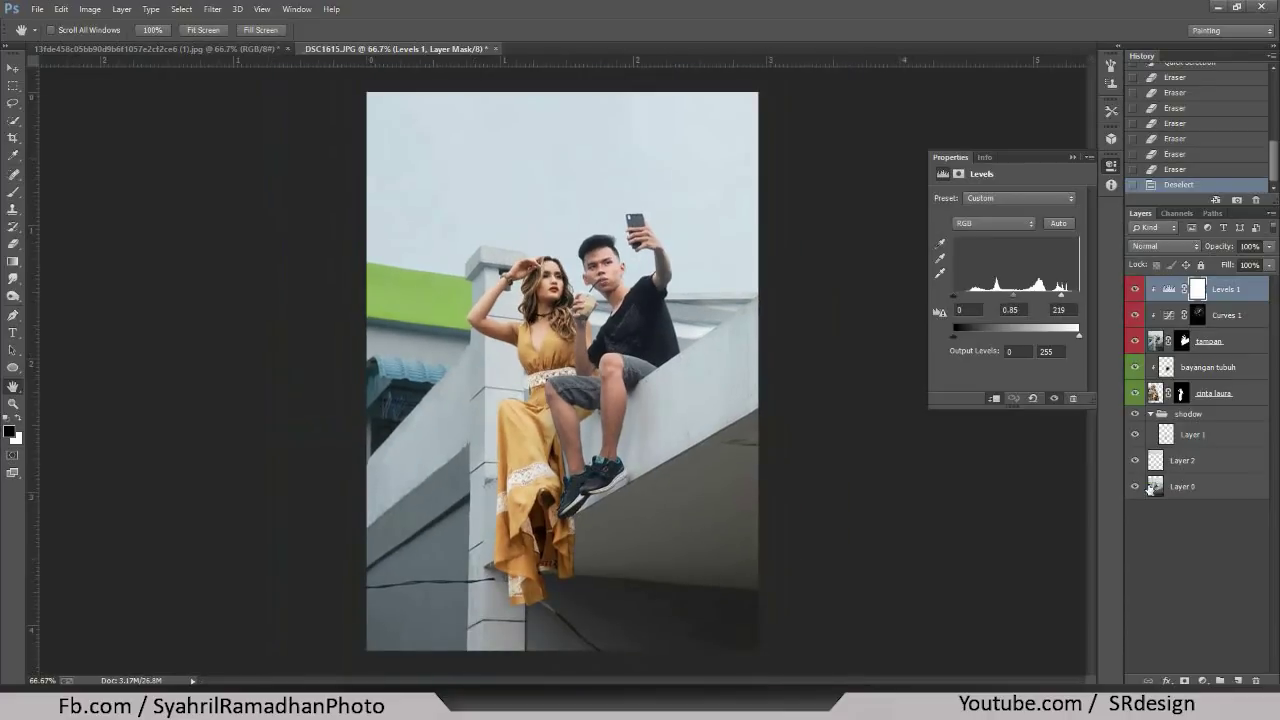
key(ctrl+plus)
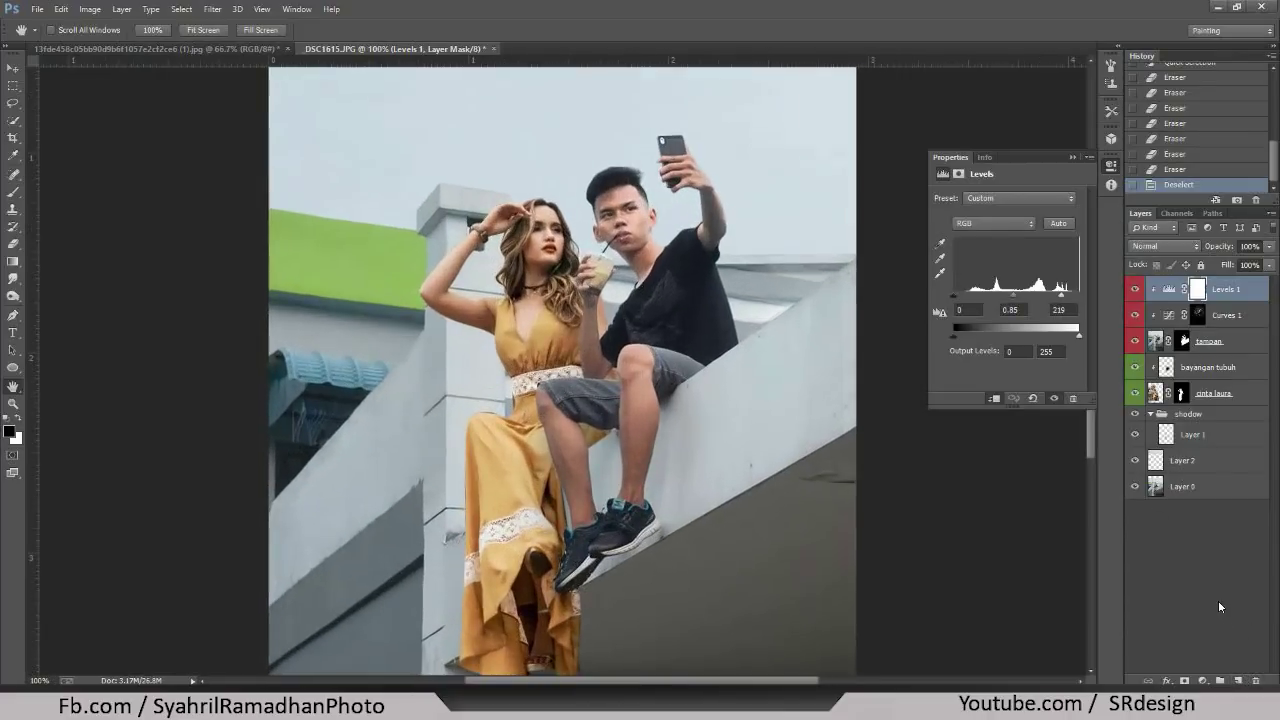
click(1197, 490)
- Frame the green facade and set up the Blur tool at 100 px
key(ctrl+plus)
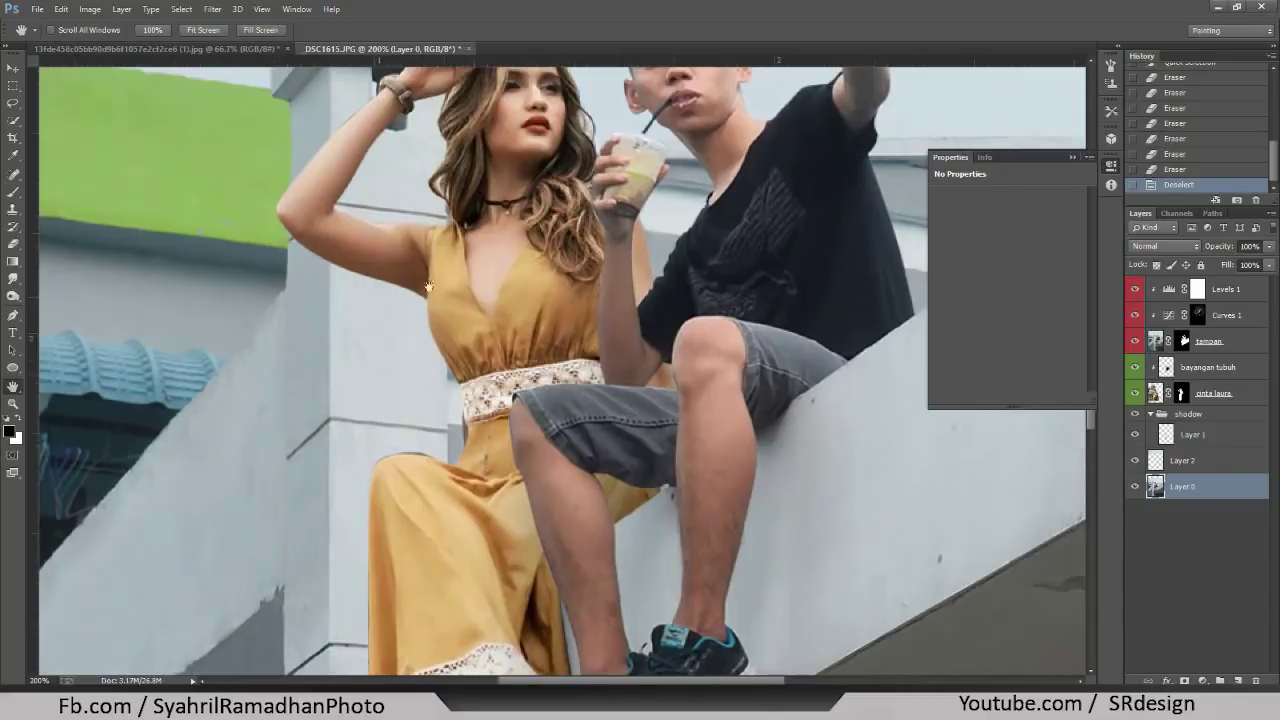
drag(253, 208, 553, 298)
mouse_move(467, 449)
mouse_down()
mouse_move(523, 306)
mouse_move(509, 266)
mouse_up()
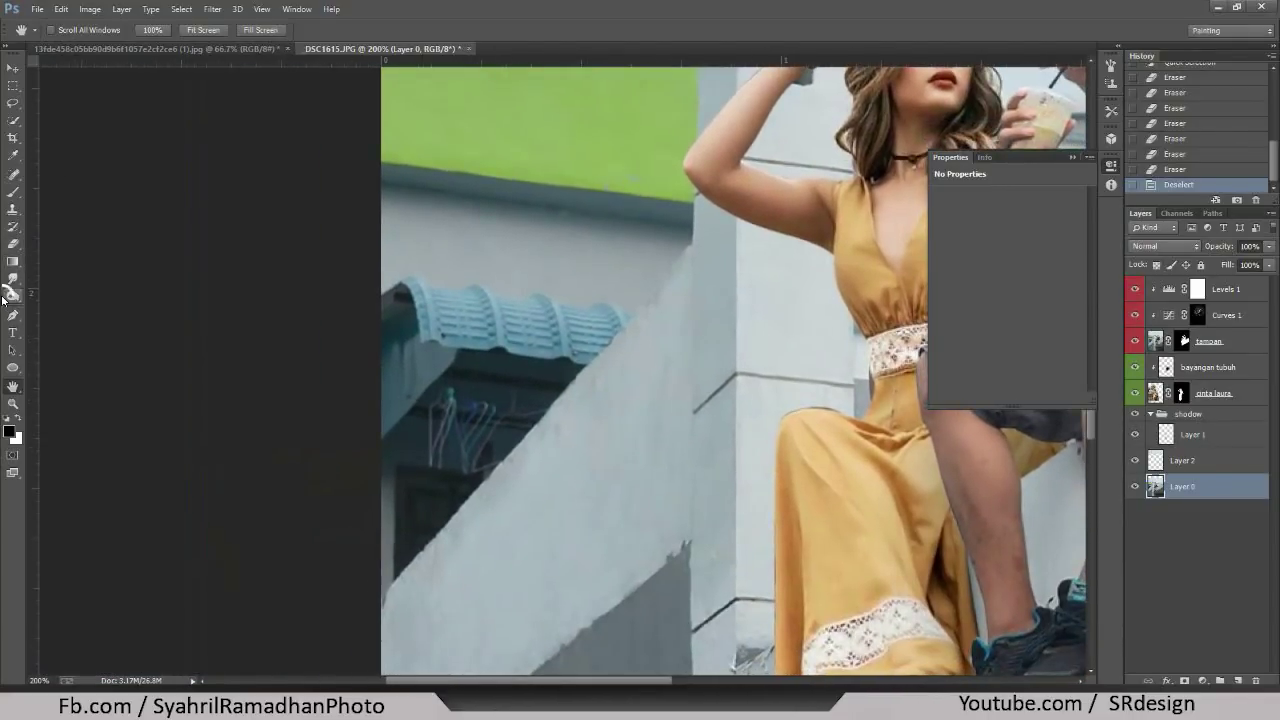
click(12, 296)
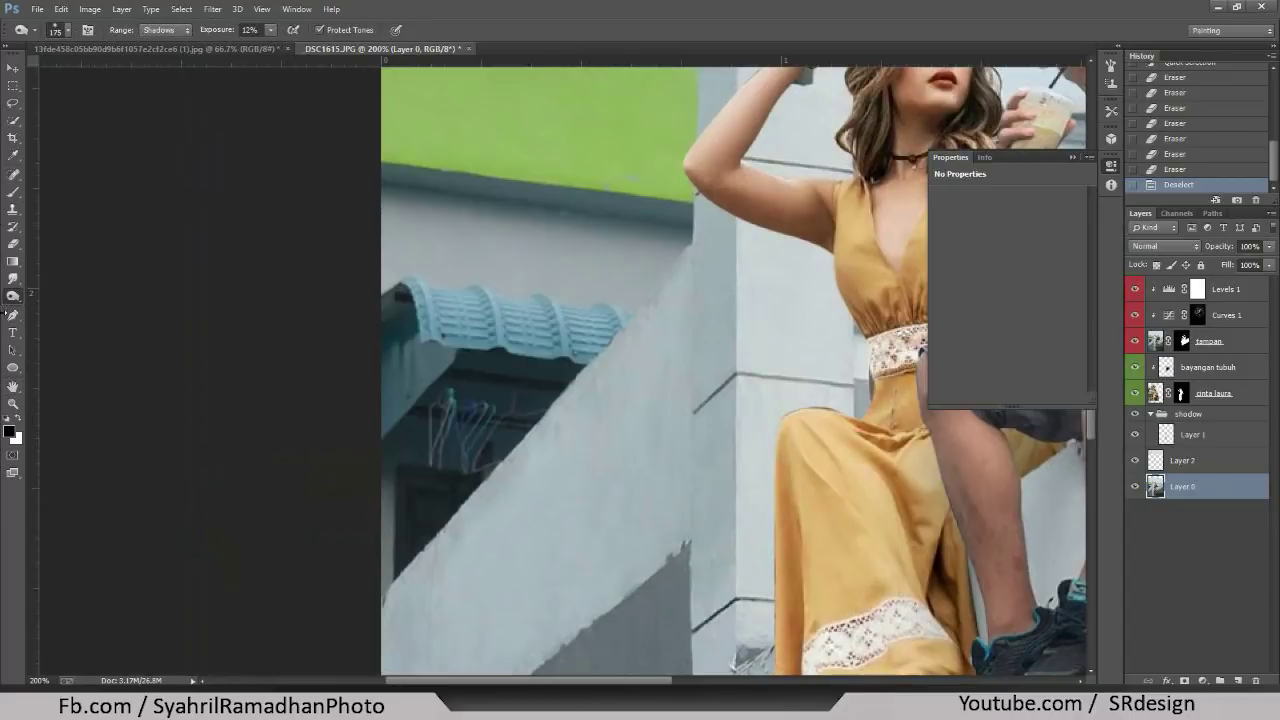
right_click(12, 297)
click(12, 279)
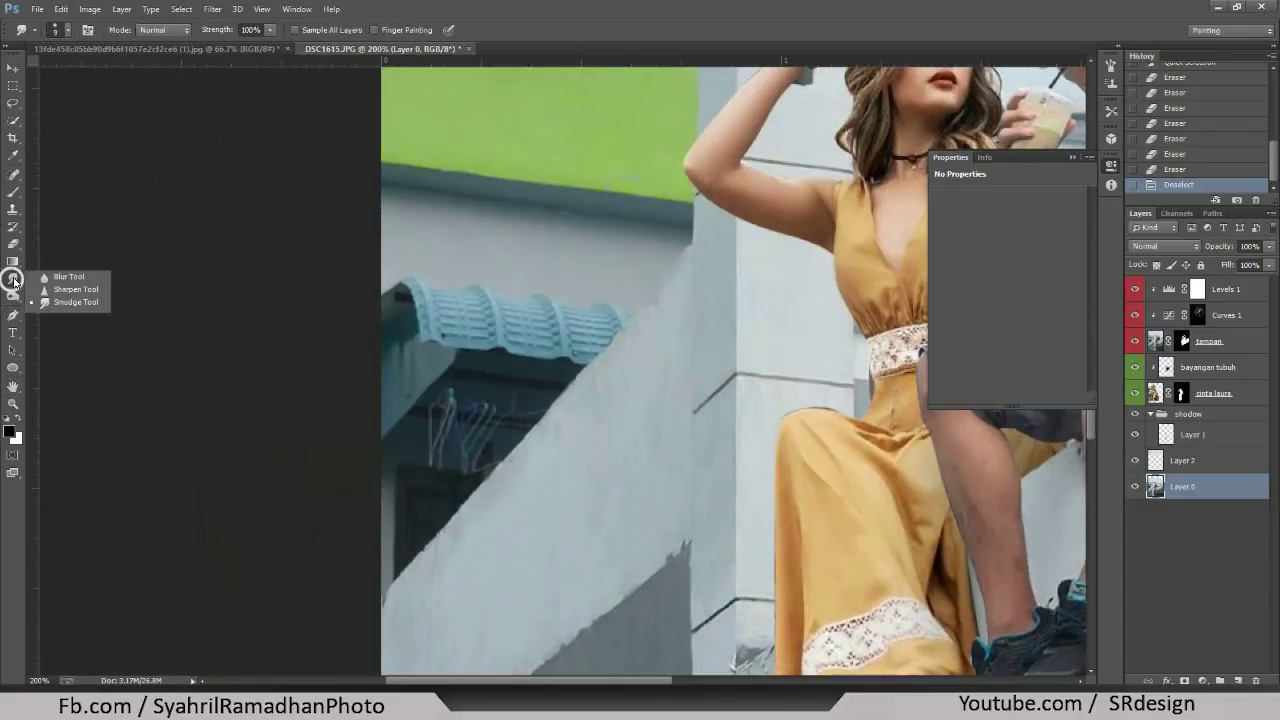
click(68, 276)
key(bracketright)
key(bracketright)
key(bracketright)
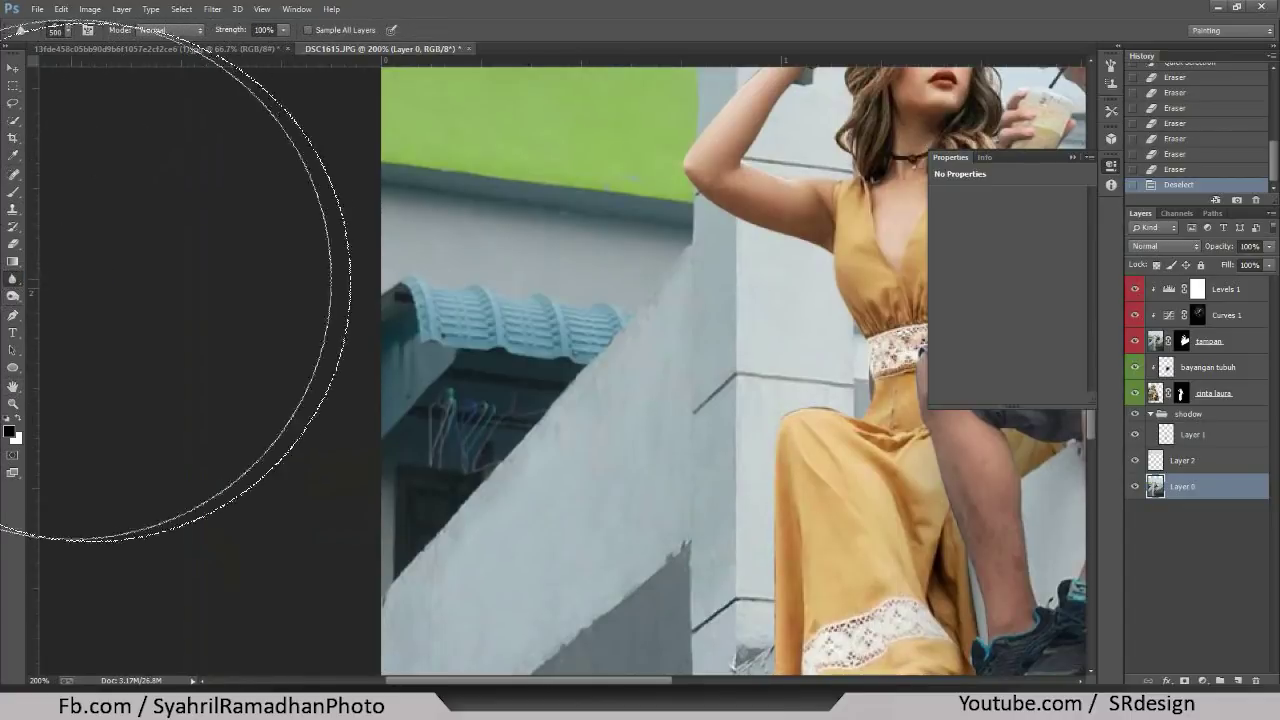
key(bracketleft)
key(bracketleft)
key(bracketleft)
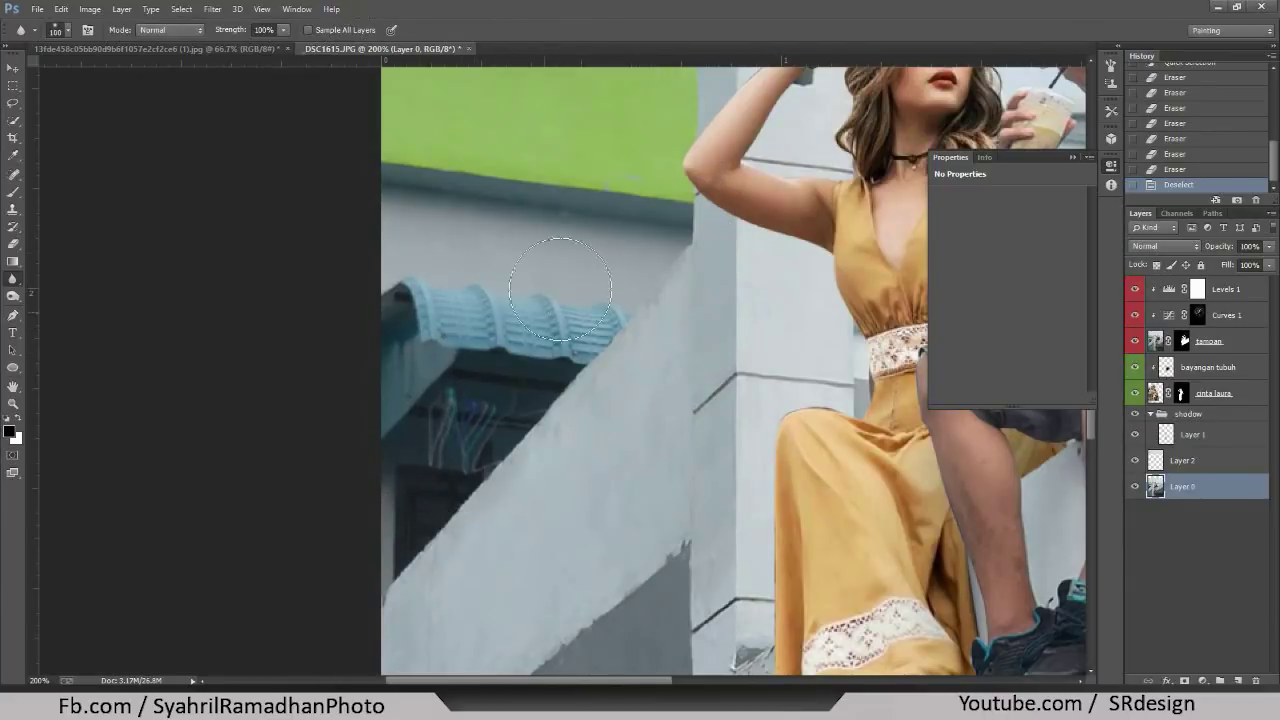
key(ctrl+minus)
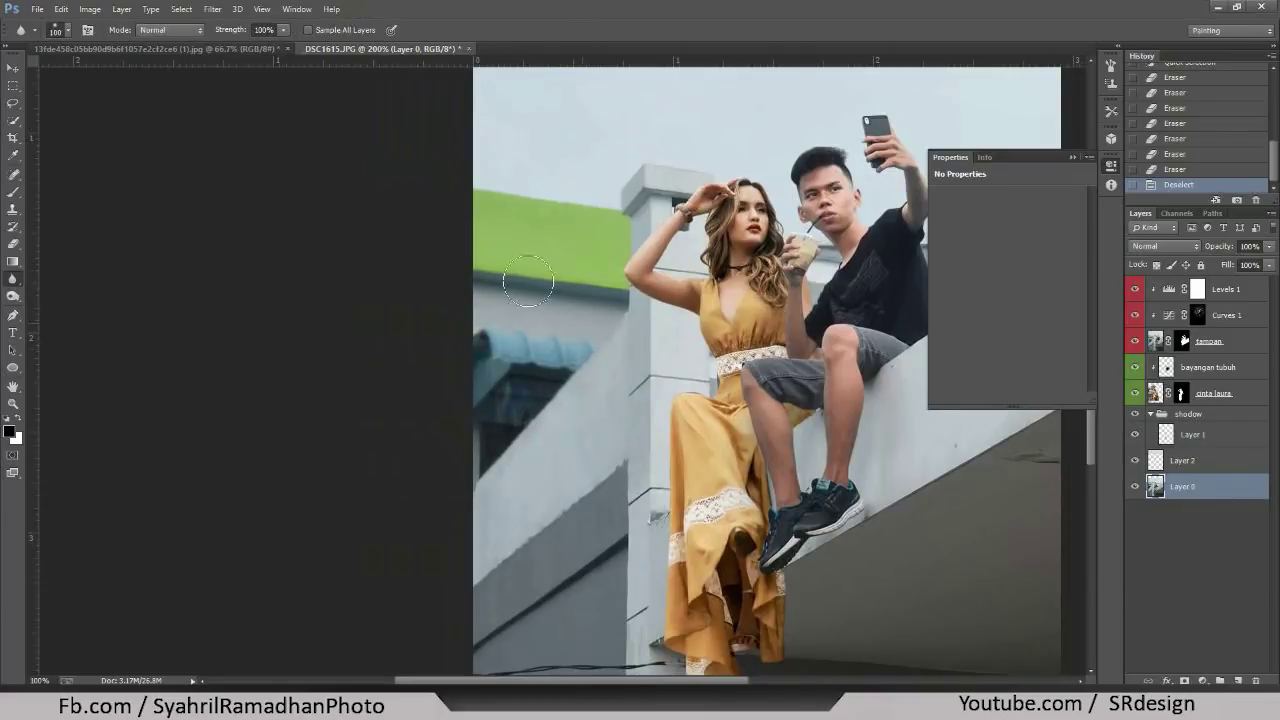
- Blur the background and green facade left of the woman with 100–175 px brushes
drag(499, 235, 488, 280)
drag(480, 380, 471, 408)
key(ctrl+minus)
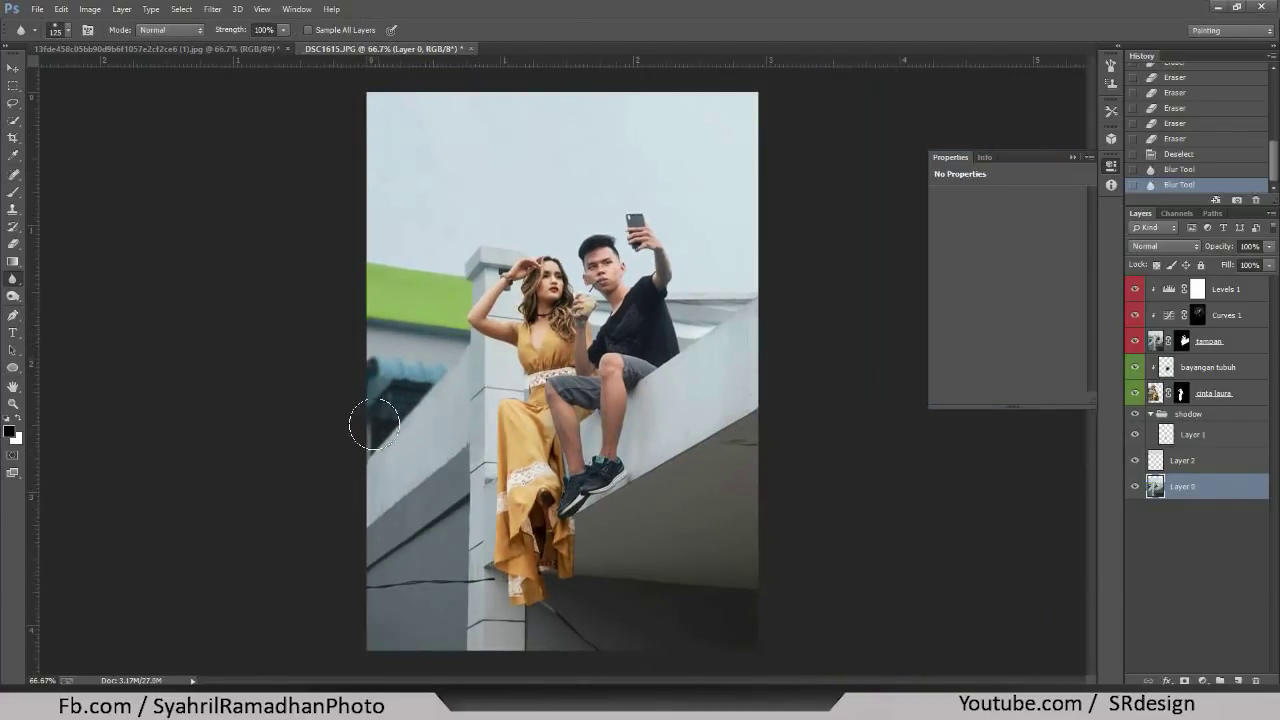
key(bracketright)
key(bracketright)
click(448, 265)
key(bracketleft)
key(bracketleft)
key(ctrl+plus)
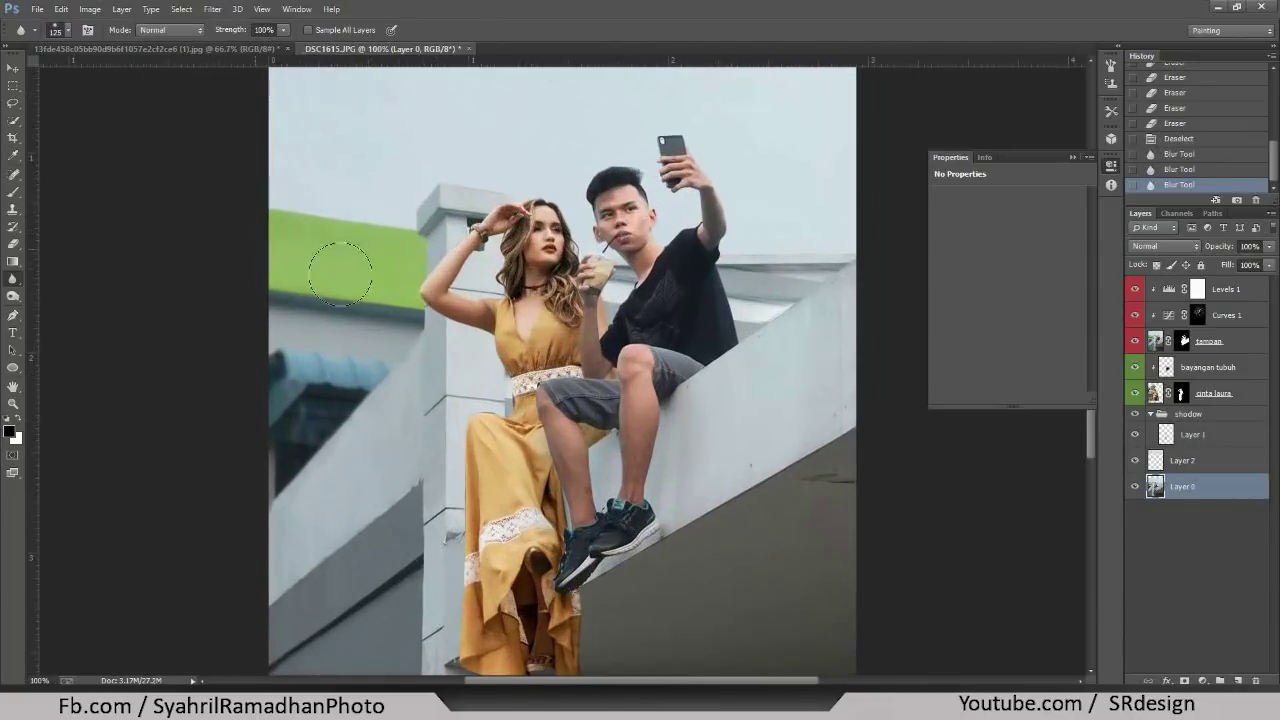
mouse_move(770, 280)
mouse_down()
mouse_move(840, 236)
mouse_move(780, 270)
mouse_up()
key(bracketleft)
key(ctrl+minus)
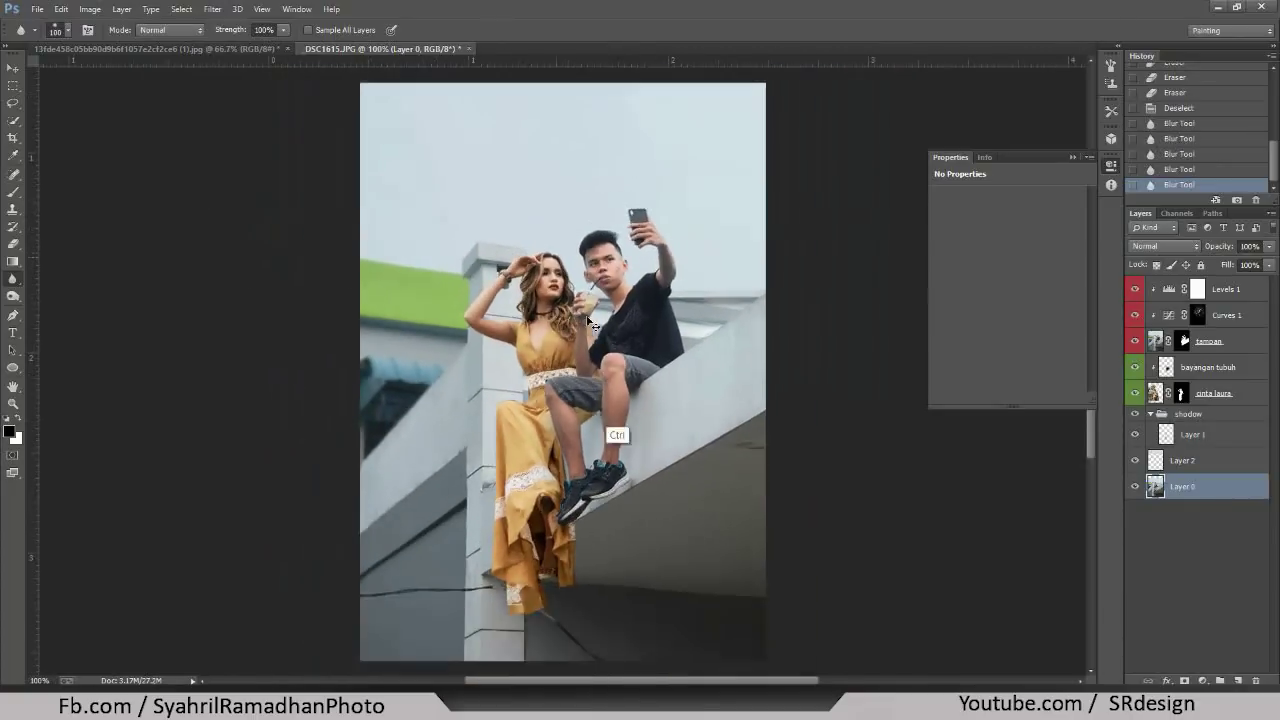
- Inspect the blurred facade close up, then revert the blur in History
key(ctrl+plus)
mouse_move(700, 385)
mouse_down()
mouse_move(737, 407)
mouse_move(874, 430)
mouse_up()
key(ctrl+plus)
key(ctrl+plus)
key(ctrl+plus)
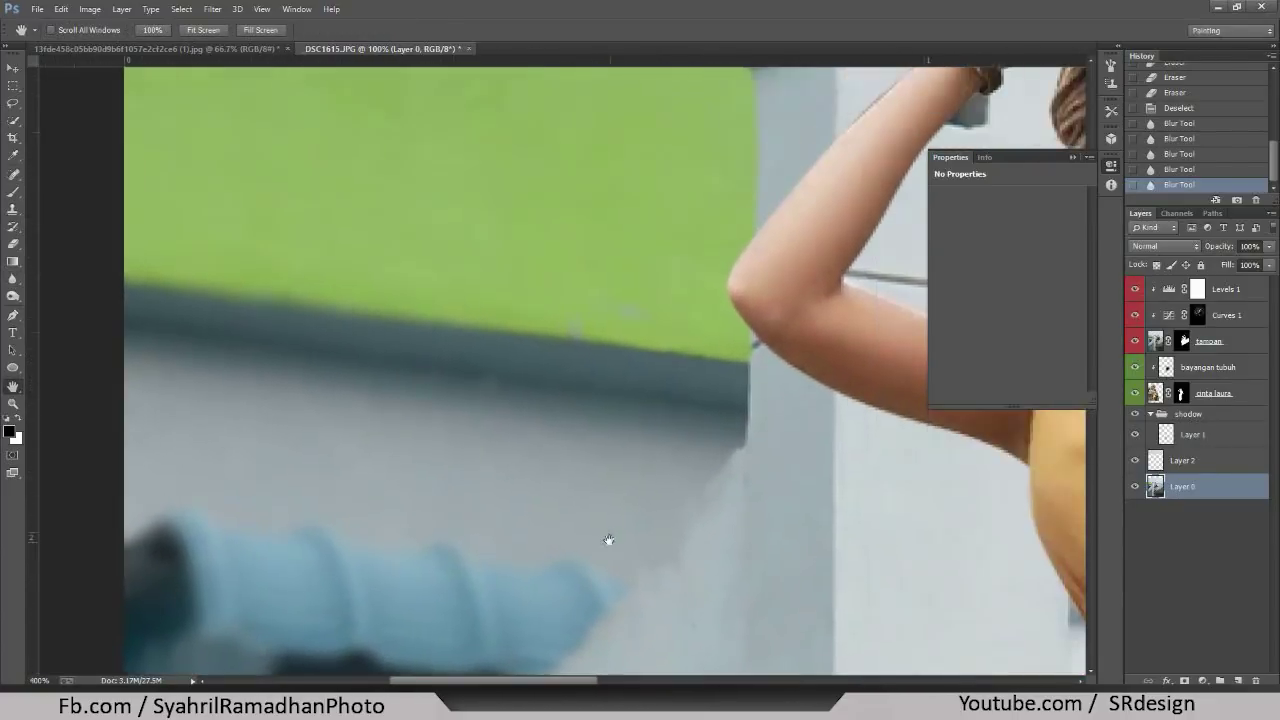
key(ctrl+minus)
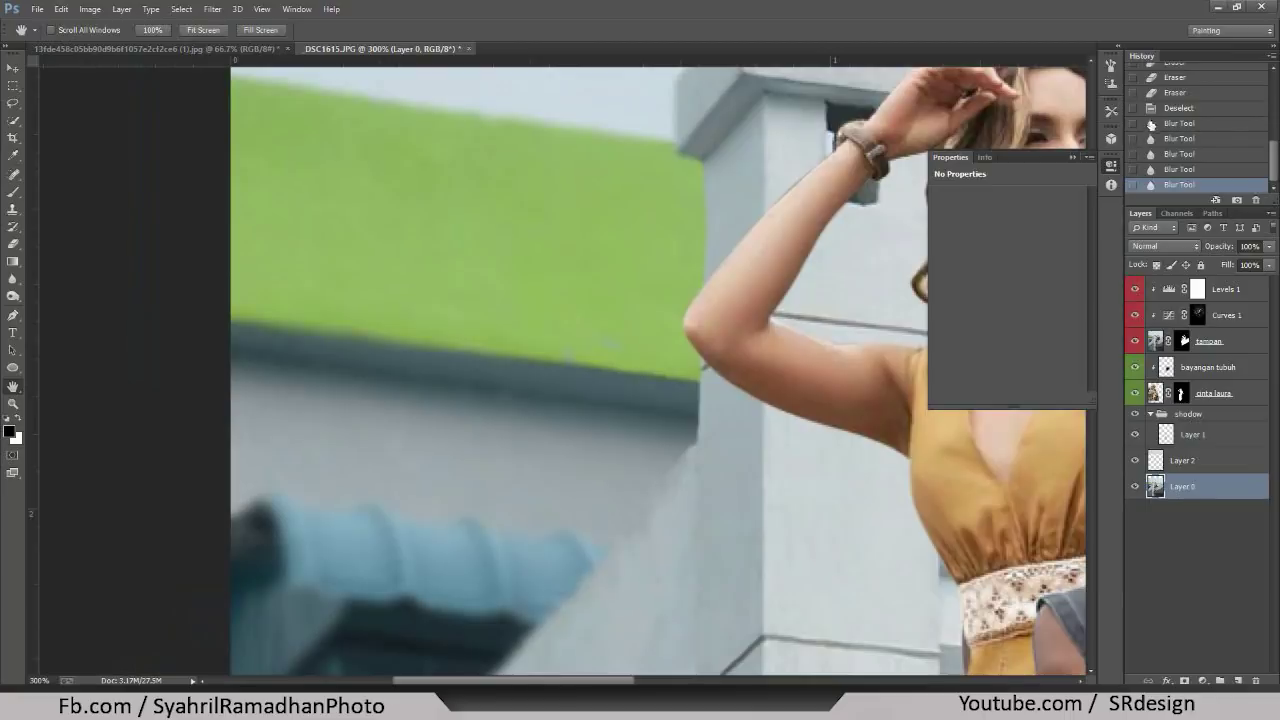
click(1152, 108)
- On the tampan layer, start a Pen path tracing down the building edge beside the pillar
click(1208, 341)
key(p)
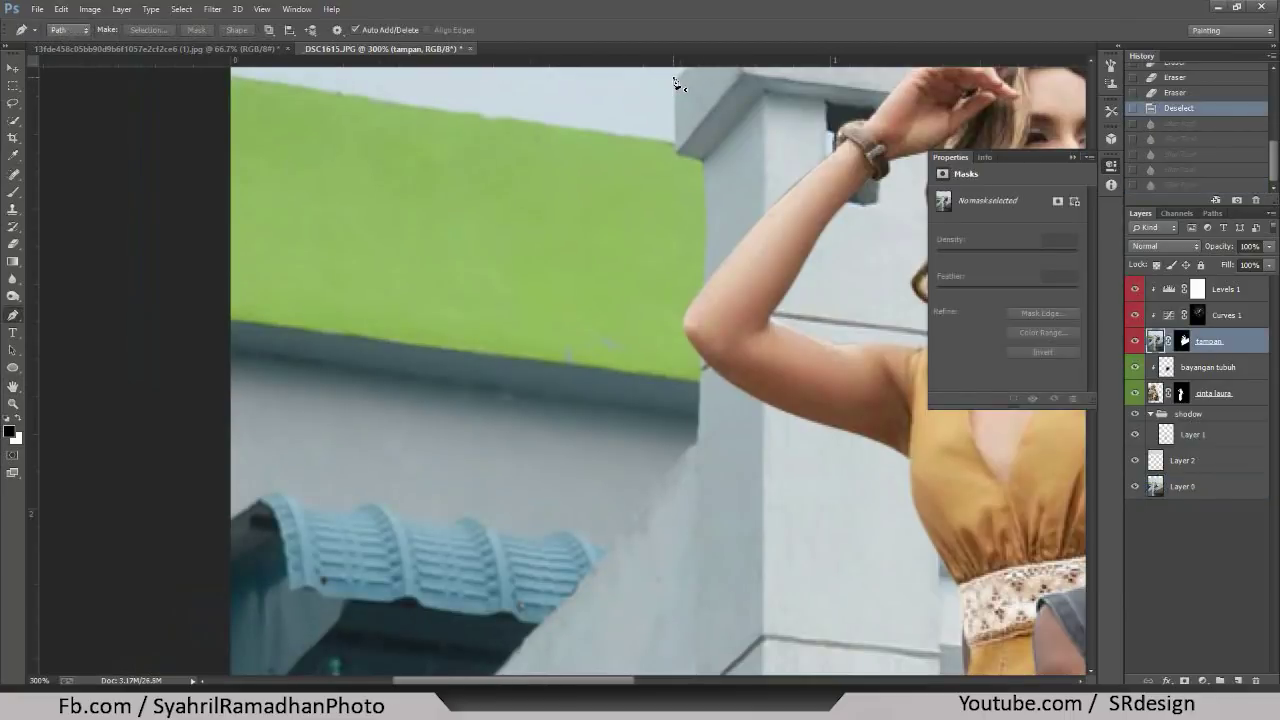
click(679, 152)
click(677, 151)
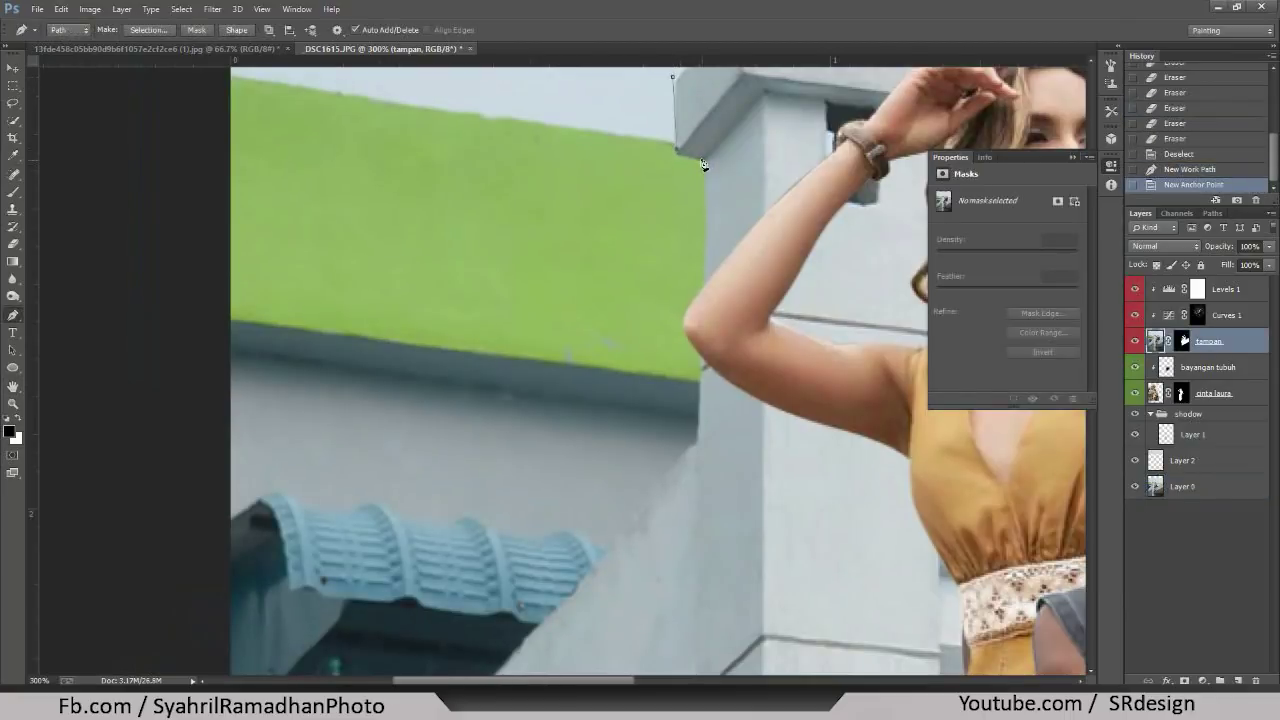
click(697, 444)
key(ctrl+z)
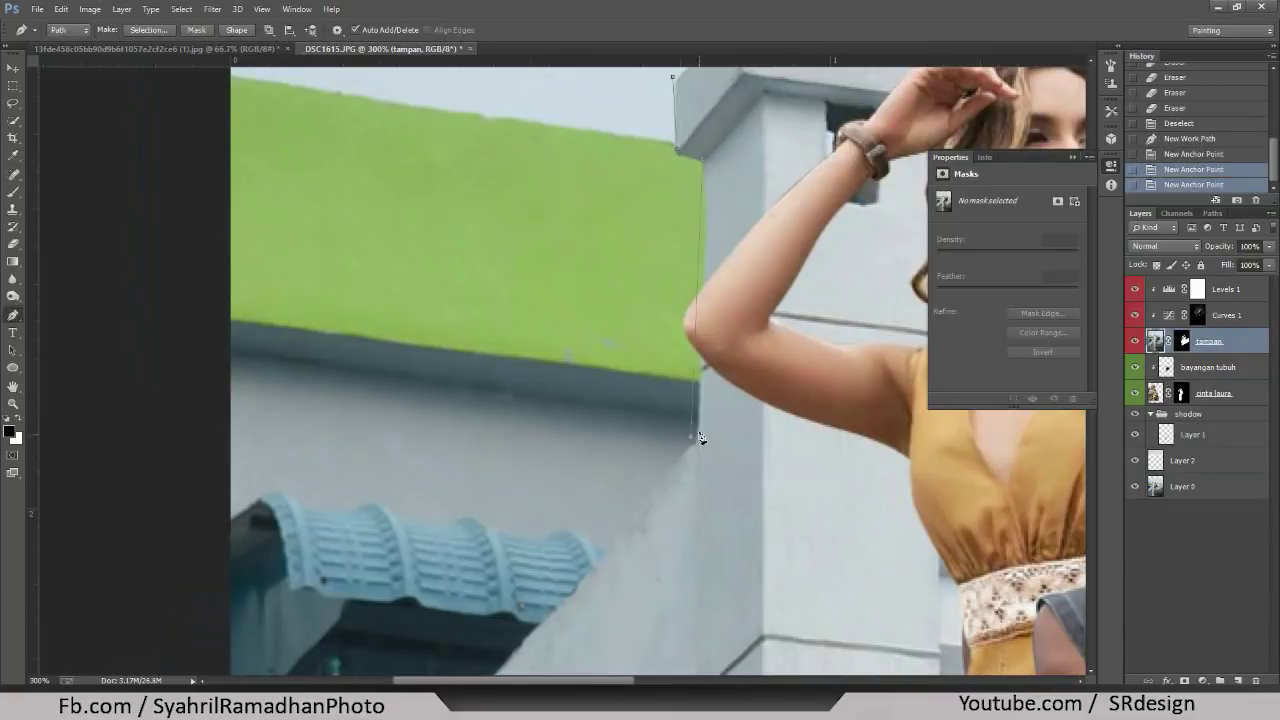
click(697, 444)
click(699, 444)
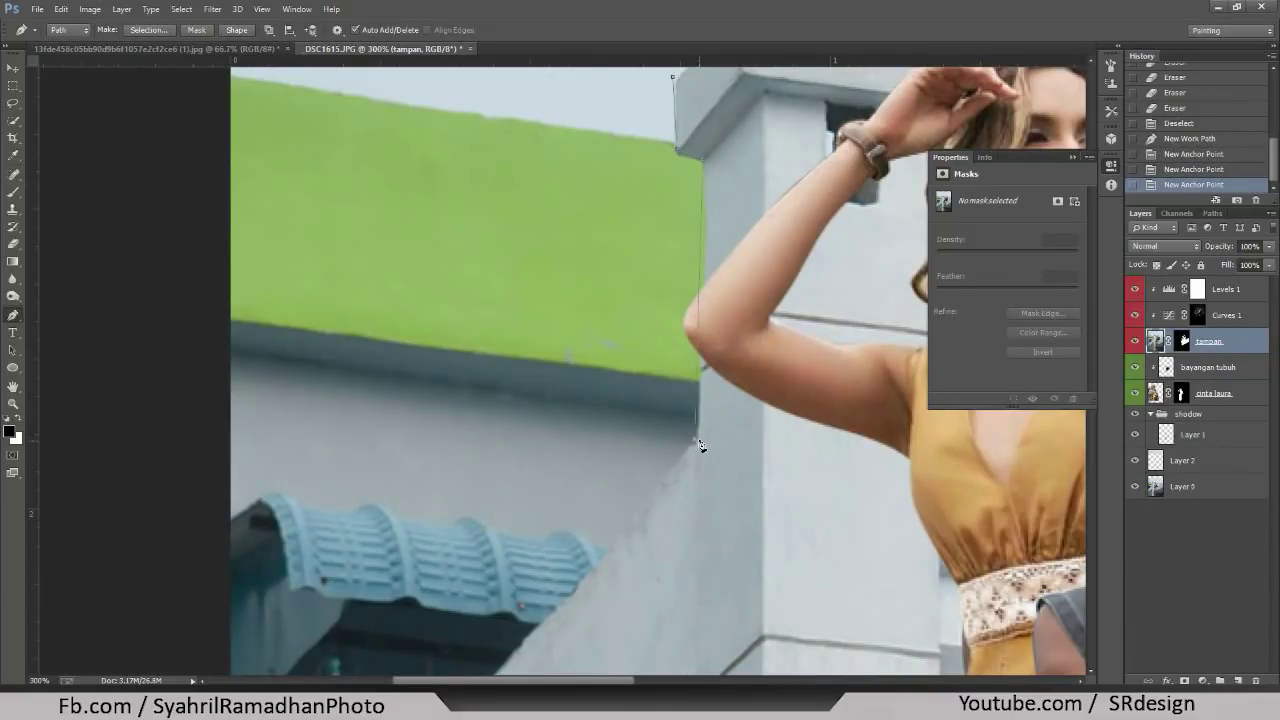
key(ctrl+z)
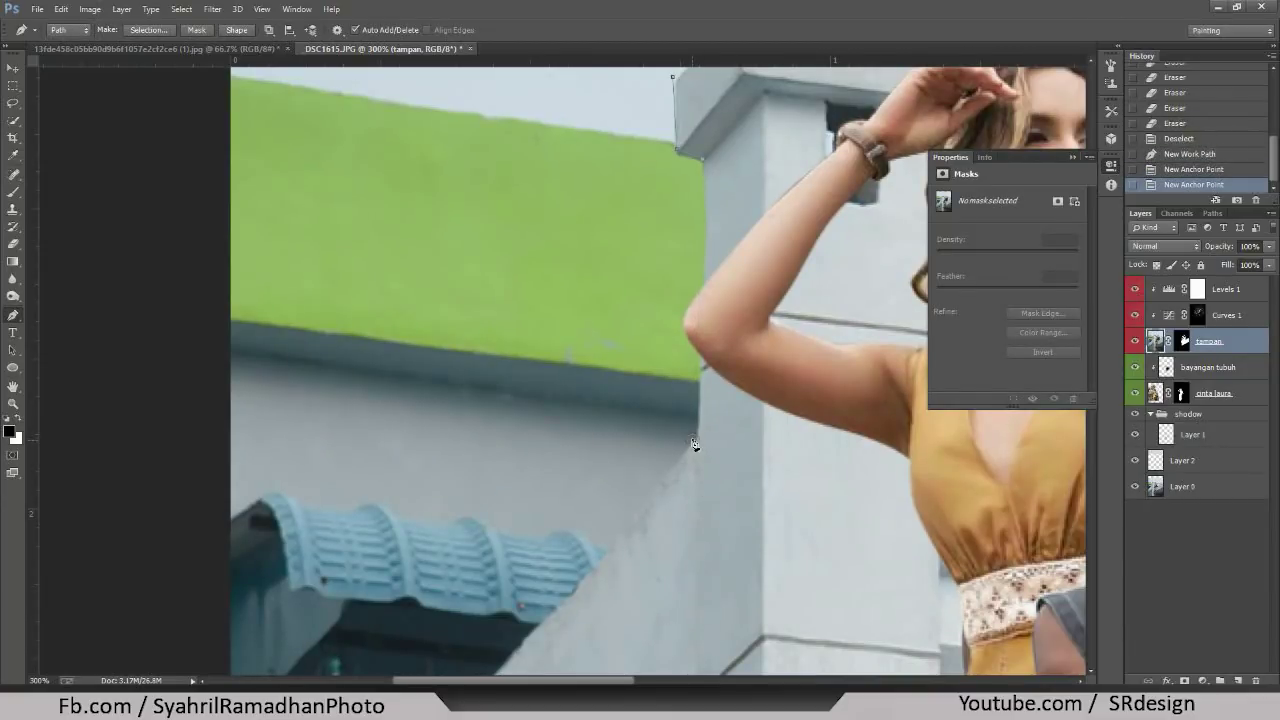
click(698, 445)
key(ctrl+z)
right_click(695, 441)
key(Escape)
click(700, 447)
- Finish outlining the left background with points at the bottom edge and above the rooftop
scroll(633, 440, down, 1)
scroll(591, 457, down, 1)
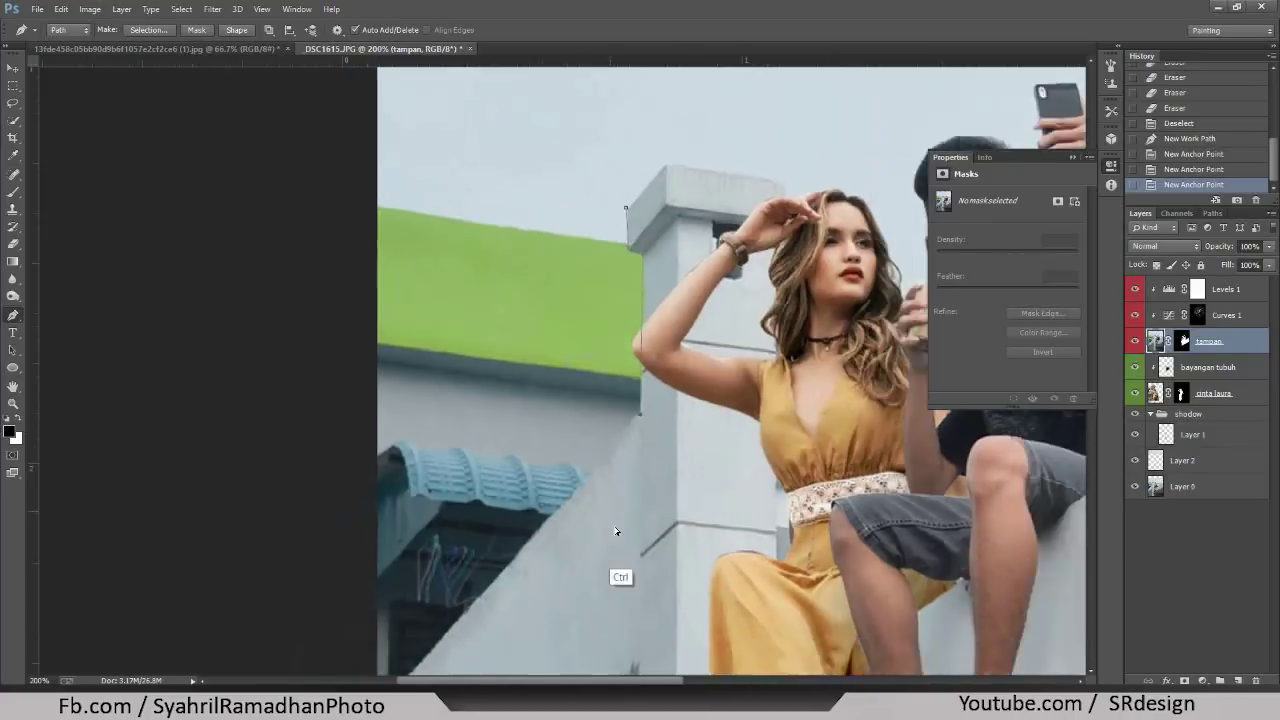
scroll(617, 531, down, 1)
drag(623, 544, 652, 485)
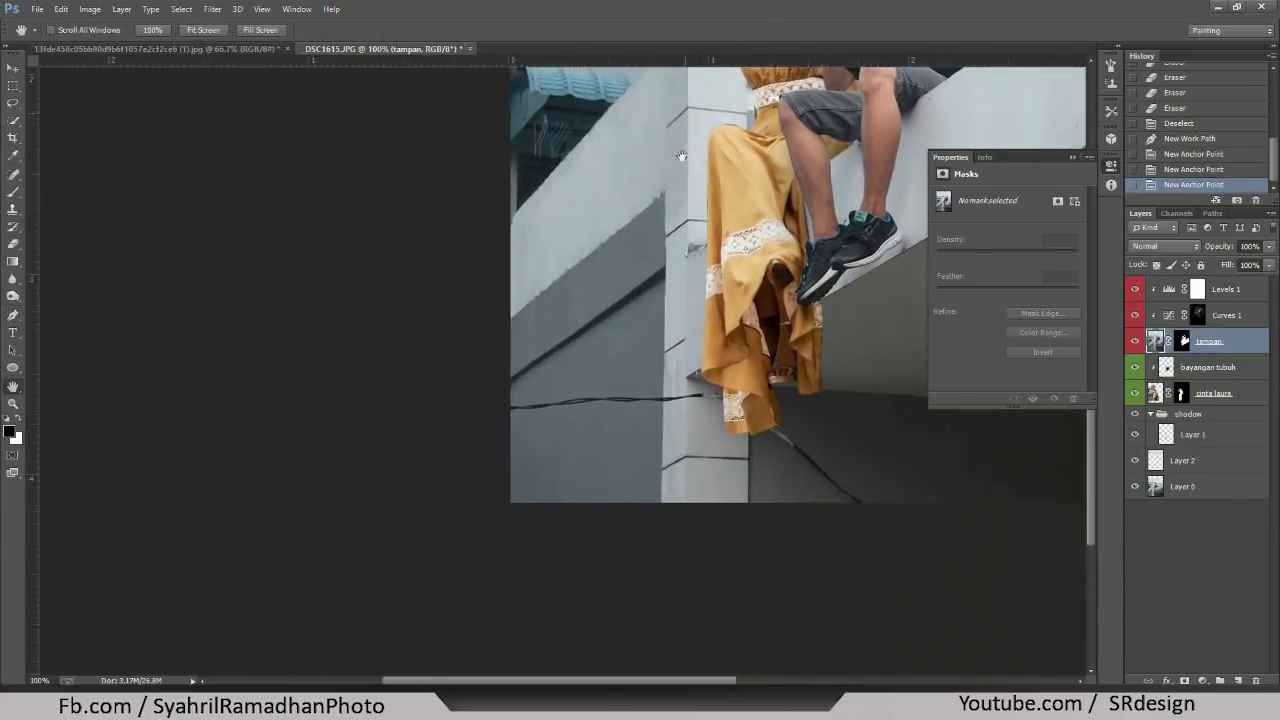
click(667, 494)
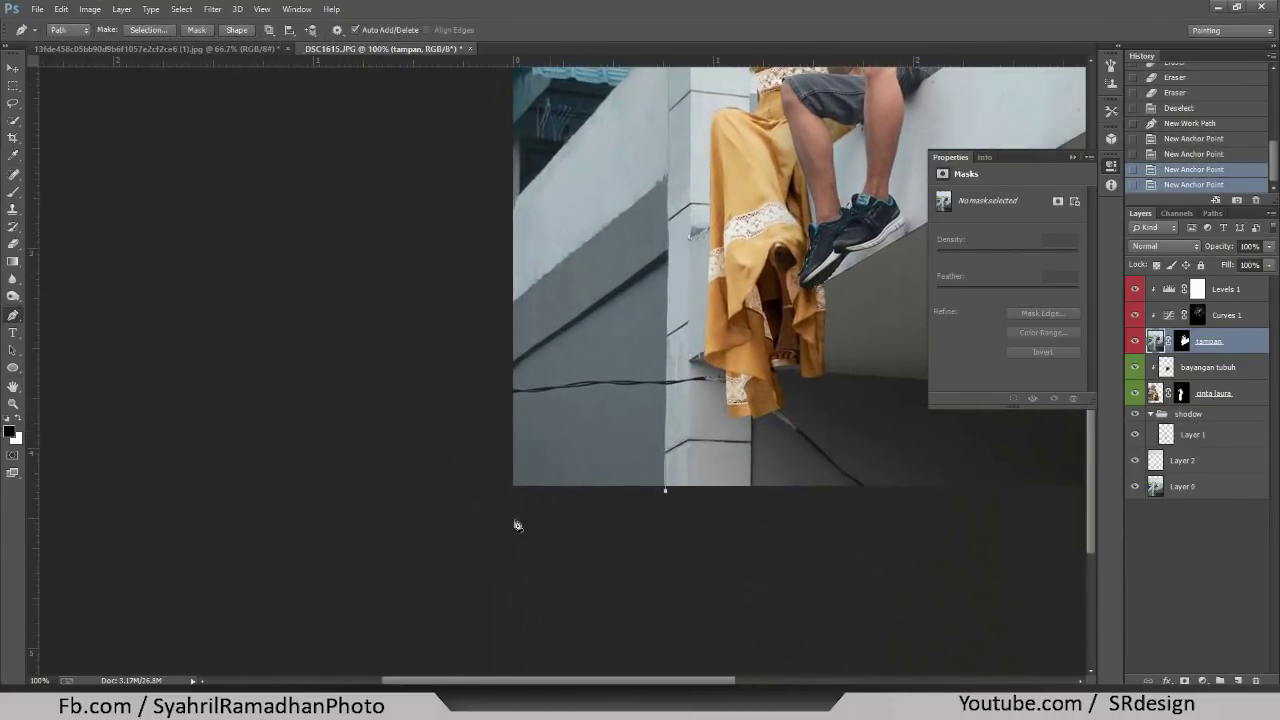
click(423, 537)
drag(600, 234, 558, 499)
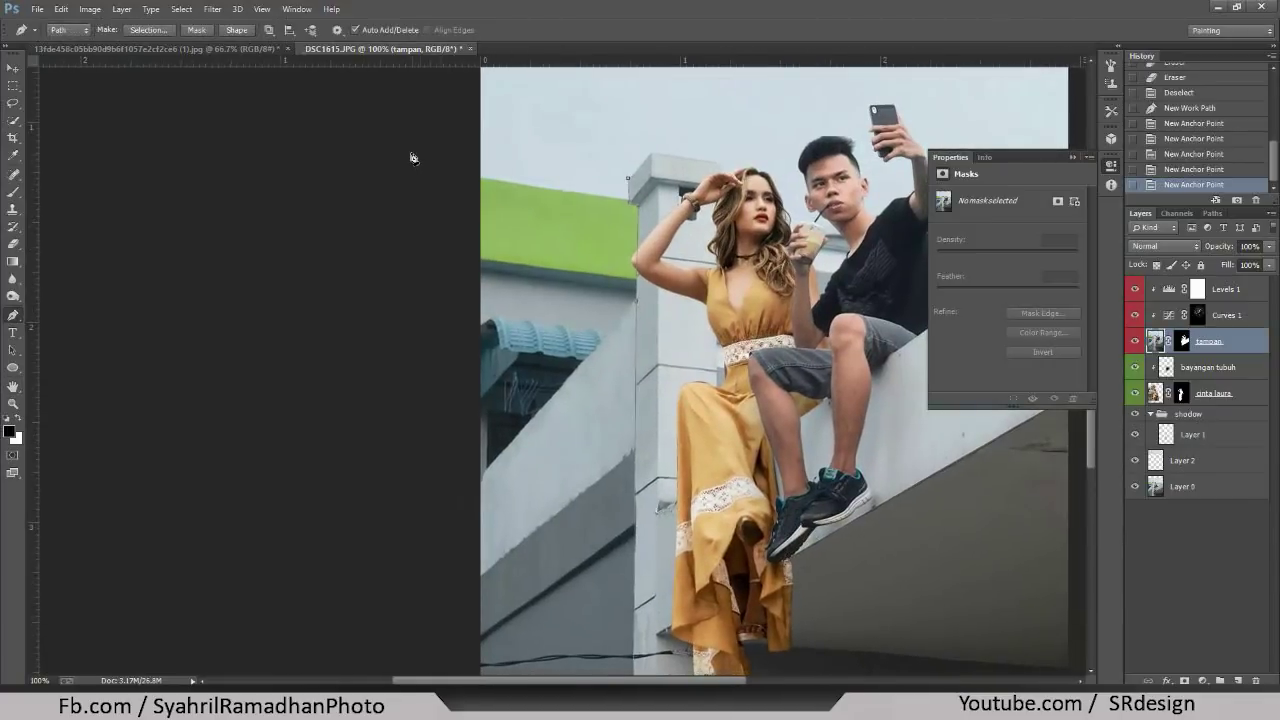
click(468, 124)
drag(601, 137, 604, 148)
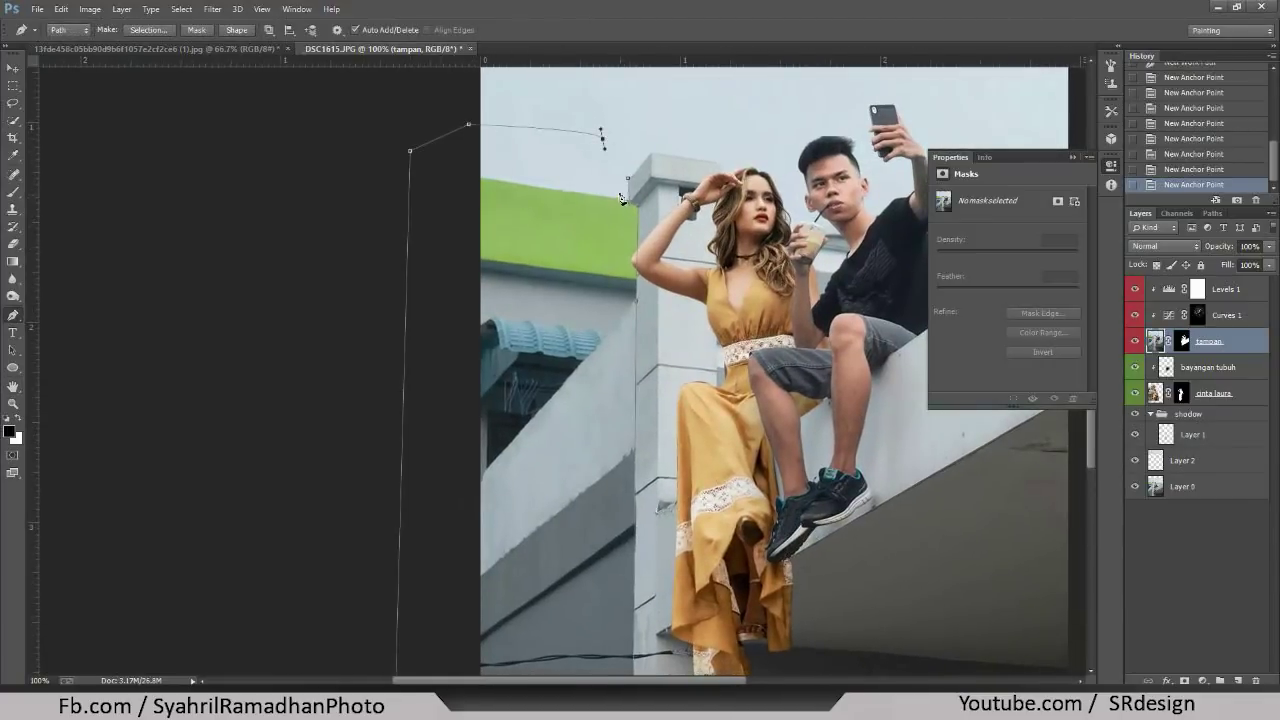
right_click(613, 194)
- Convert the path into a selection with no feathering
click(650, 259)
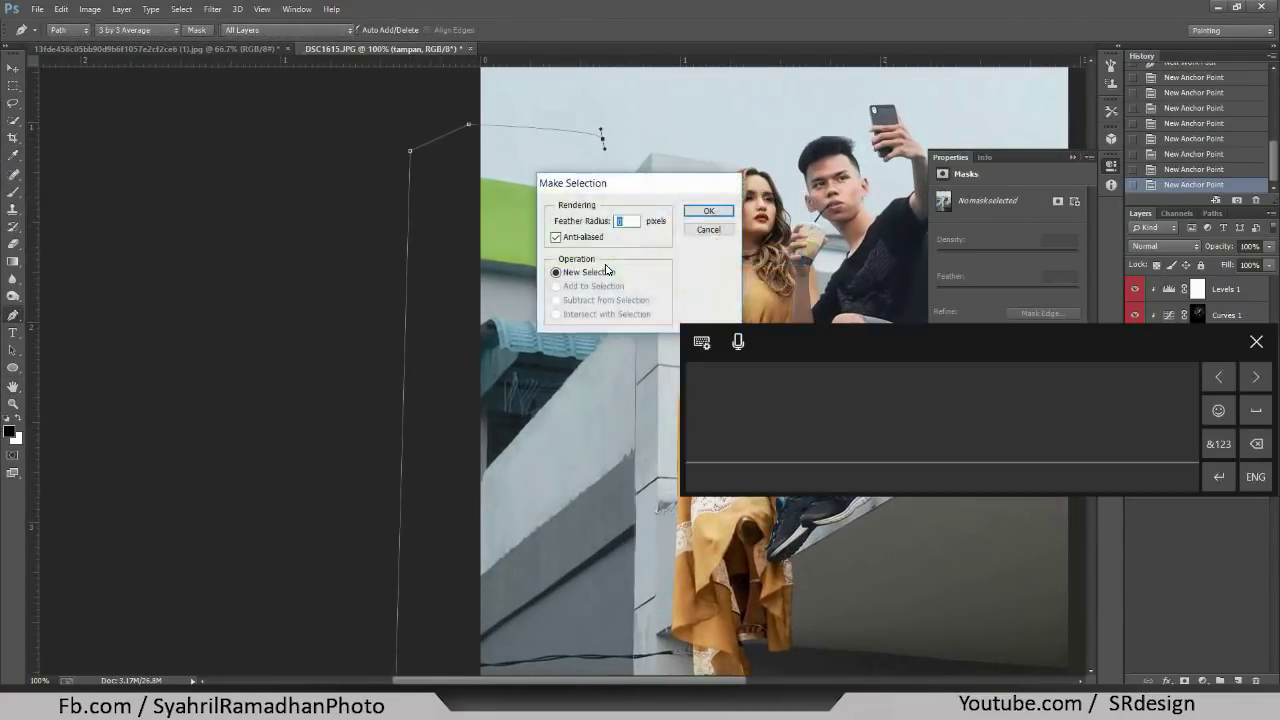
key(Return)
key(ctrl+plus)
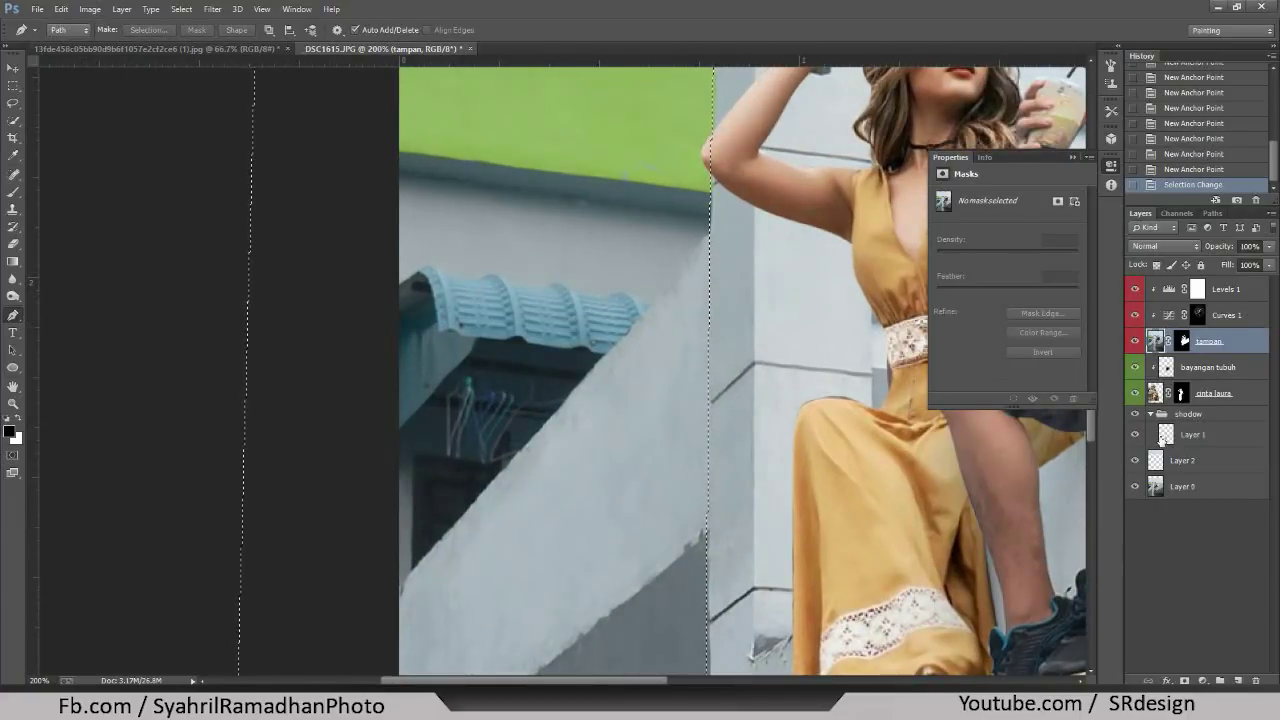
- Rename Layer 0 to 'bground'
double_click(1183, 487)
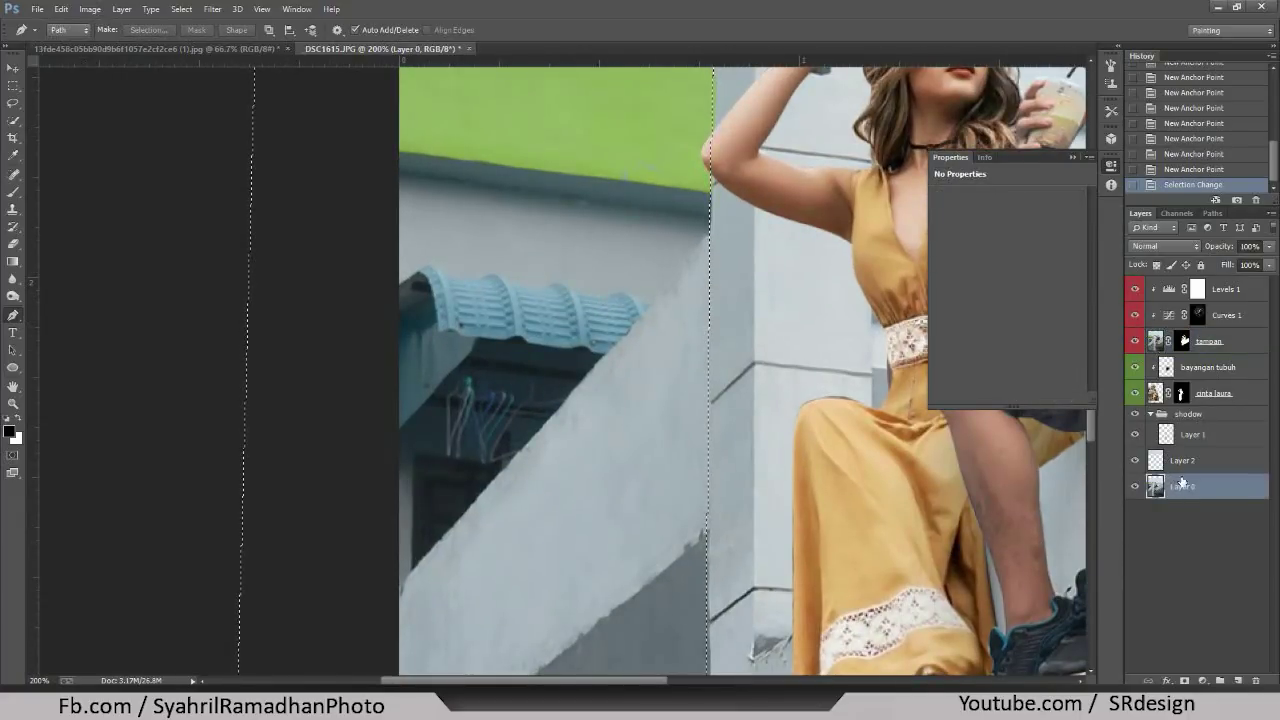
text(bground)
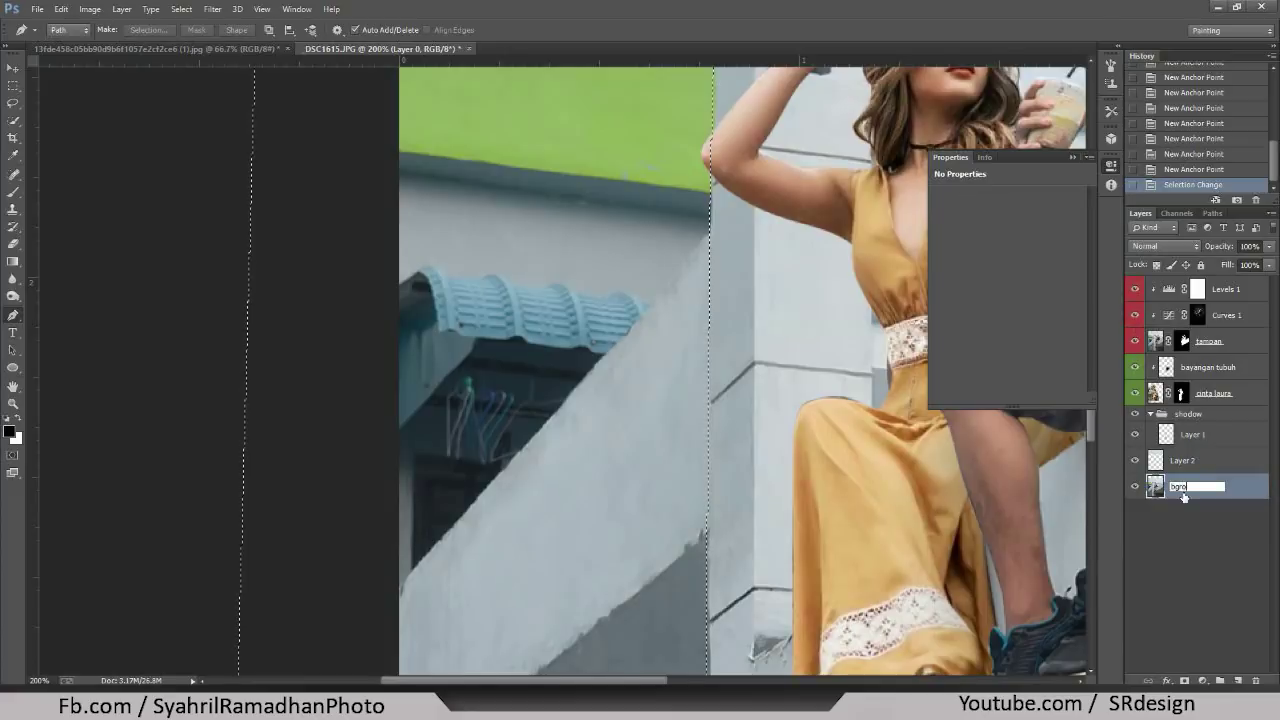
key(Return)
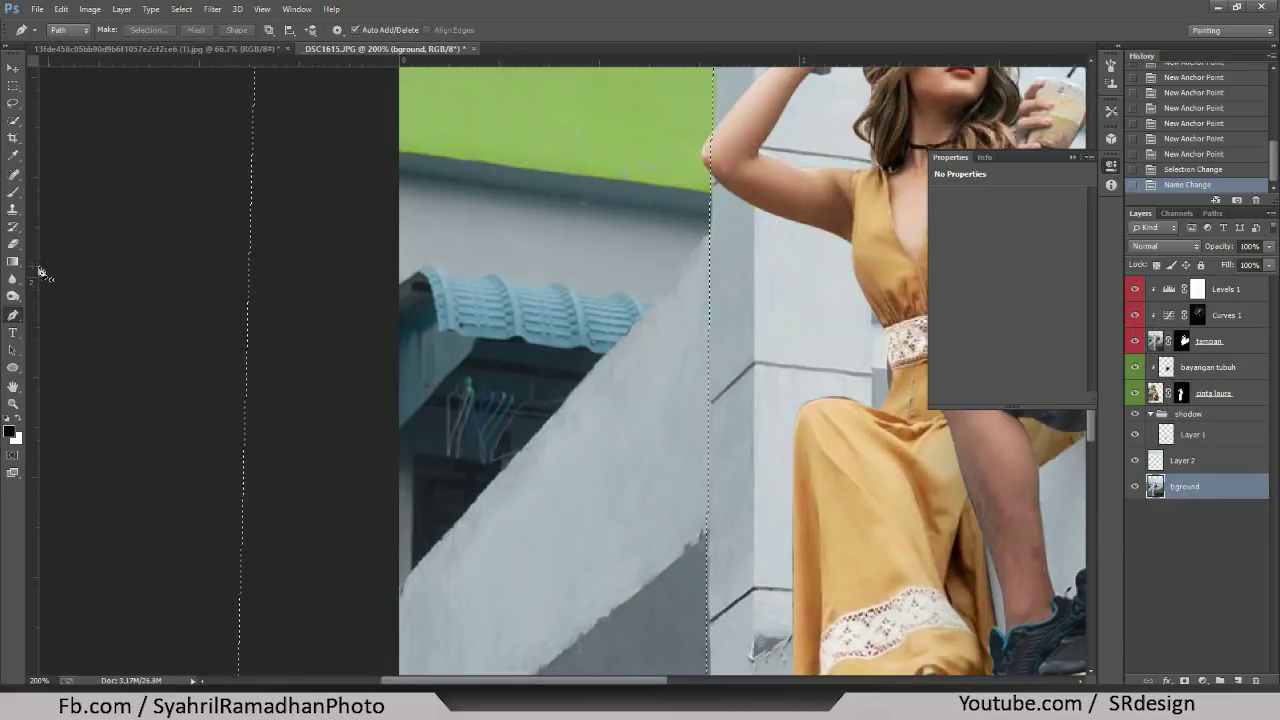
- Blur the wires and building area left of the pillar with a size-125 Blur brush
click(13, 278)
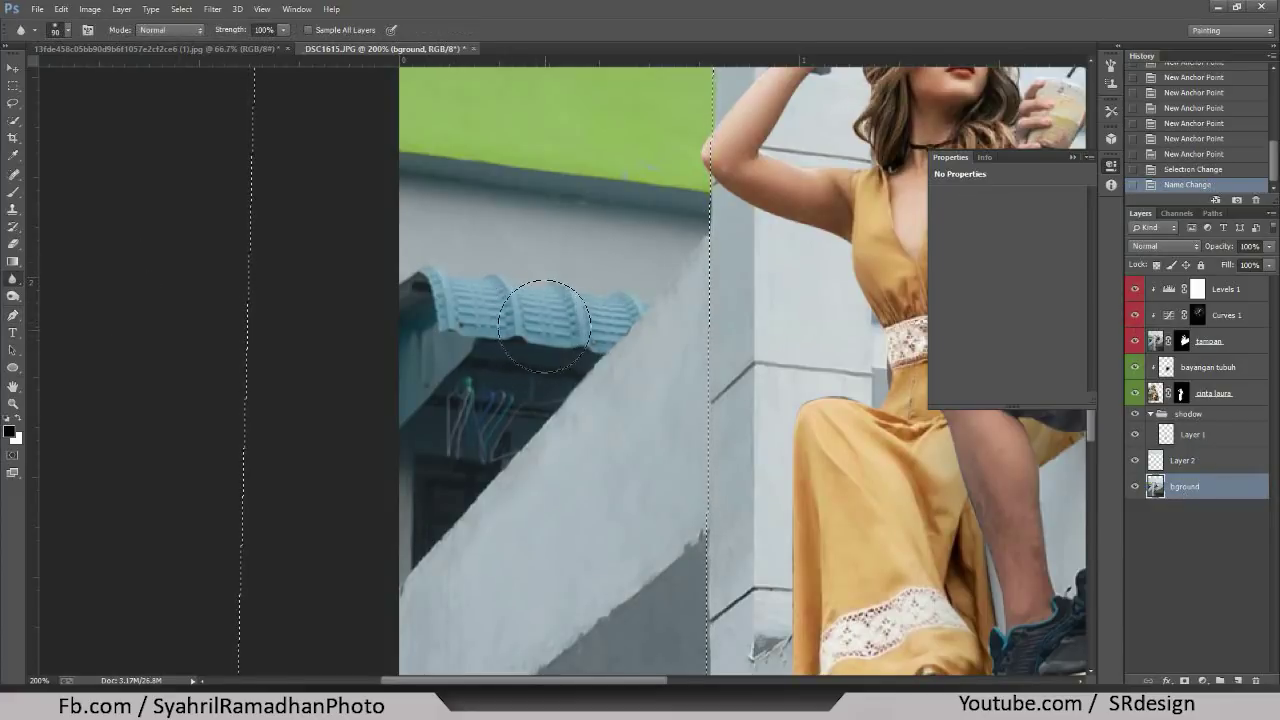
key(bracketleft)
key(bracketleft)
click(212, 9)
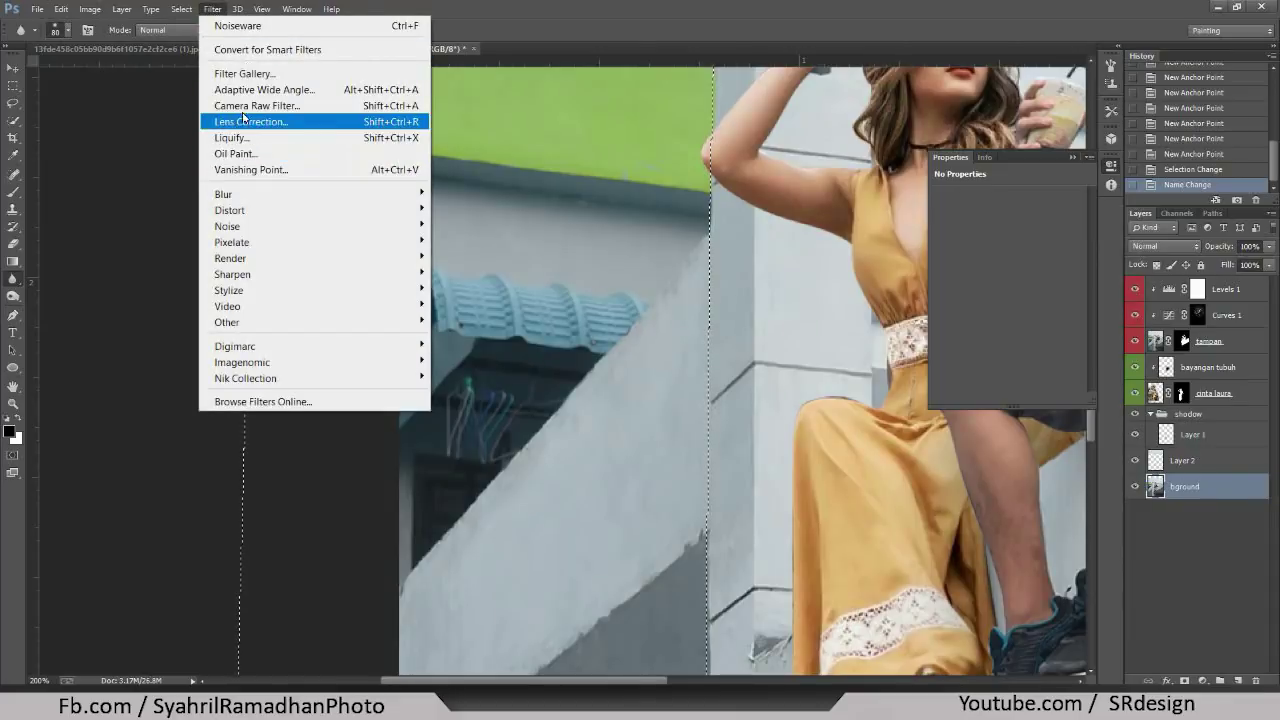
key(Escape)
key(bracketright)
key(bracketright)
key(bracketright)
drag(537, 312, 430, 558)
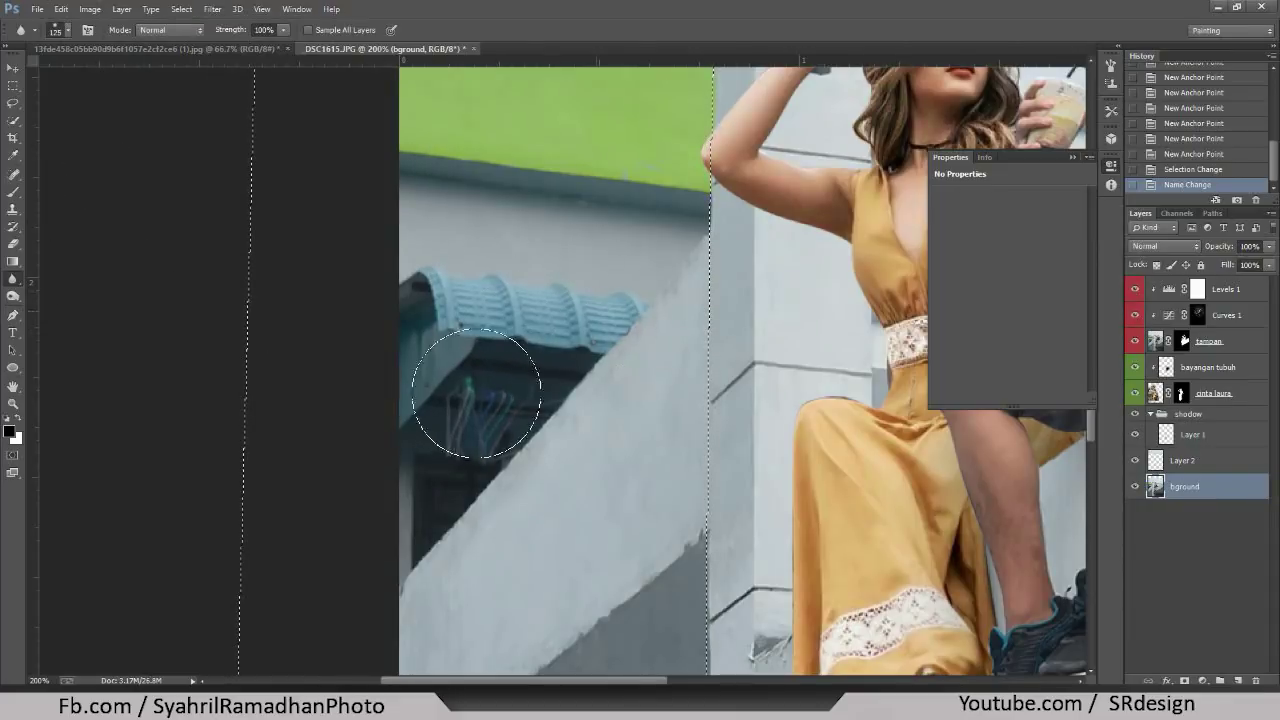
key(ctrl+minus)
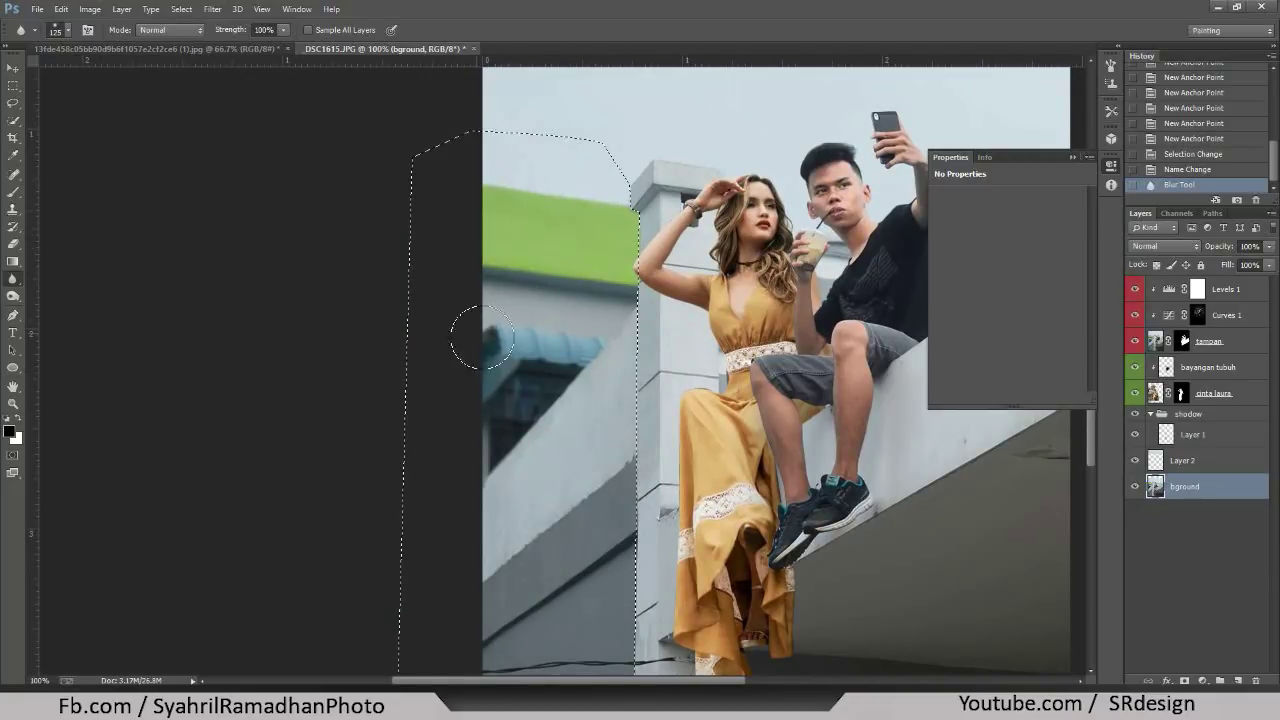
drag(477, 538, 510, 610)
scroll(138, 410, down, 1)
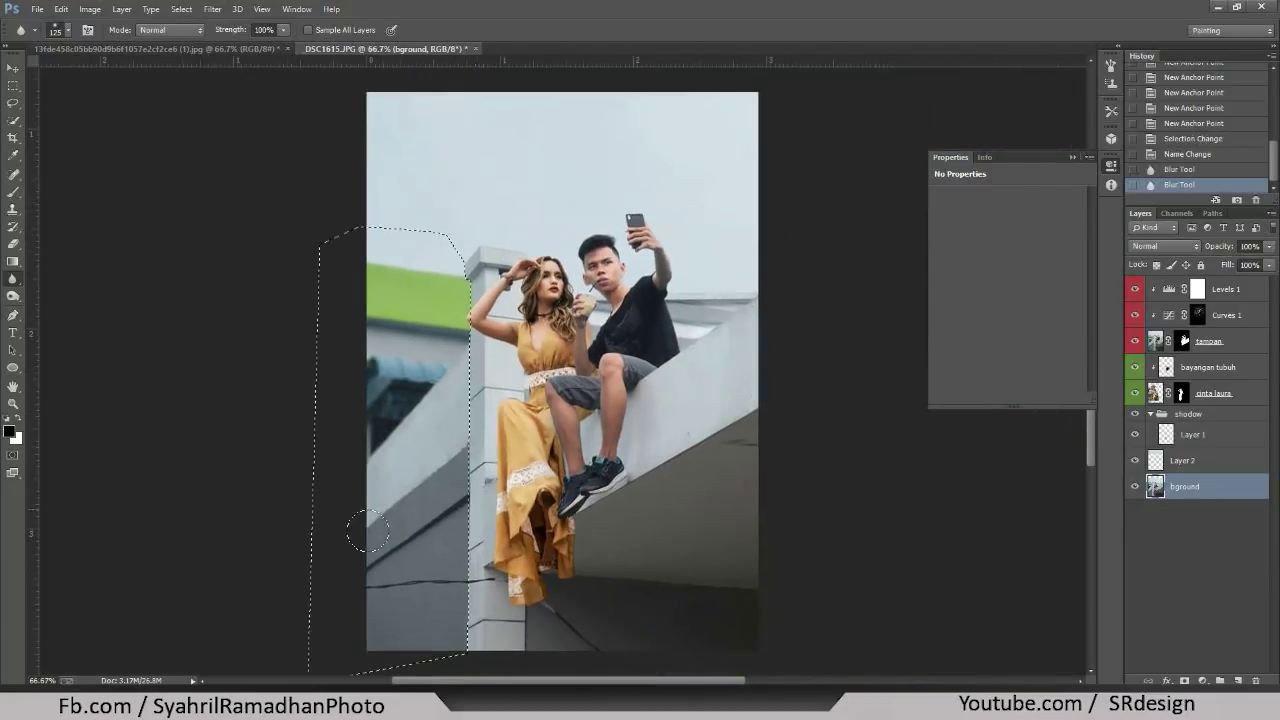
drag(395, 580, 385, 375)
- Deselect the blurred area
click(13, 85)
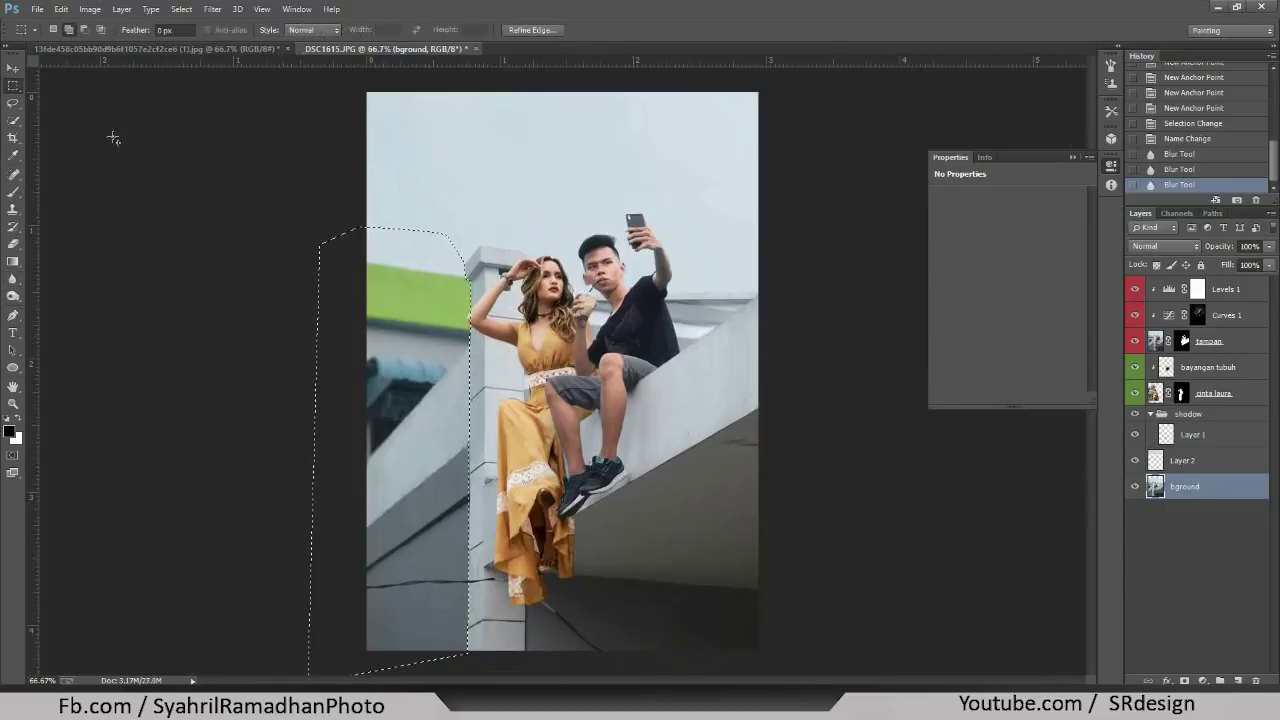
right_click(502, 208)
click(525, 214)
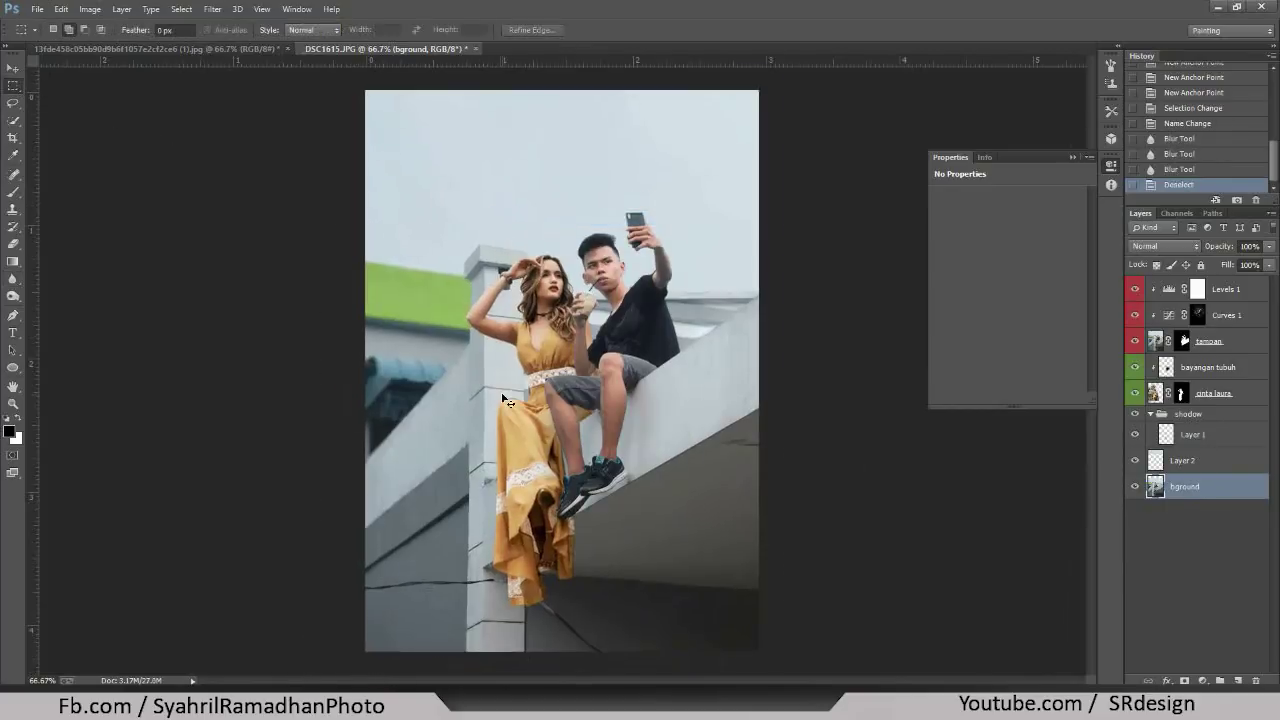
- Check the blur up close, then add a new empty Layer 3 above Levels 1
key(ctrl+plus)
ctrl+click(462, 266)
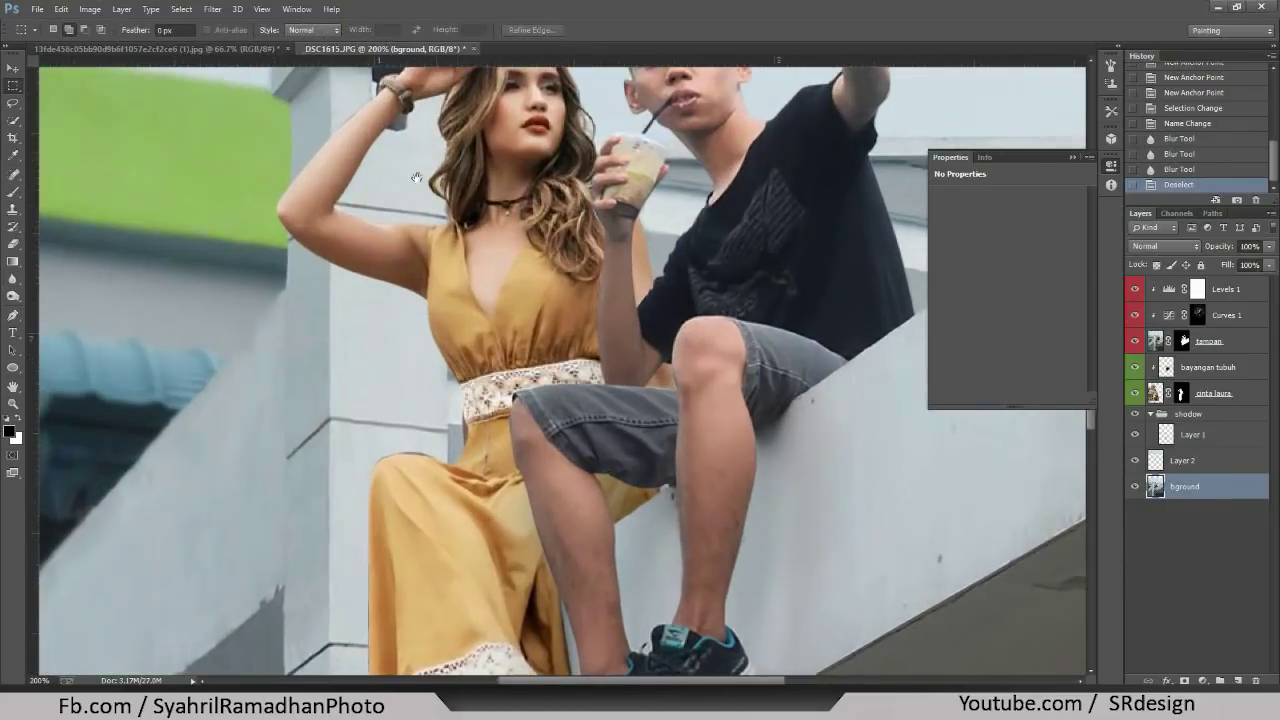
key(ctrl+0)
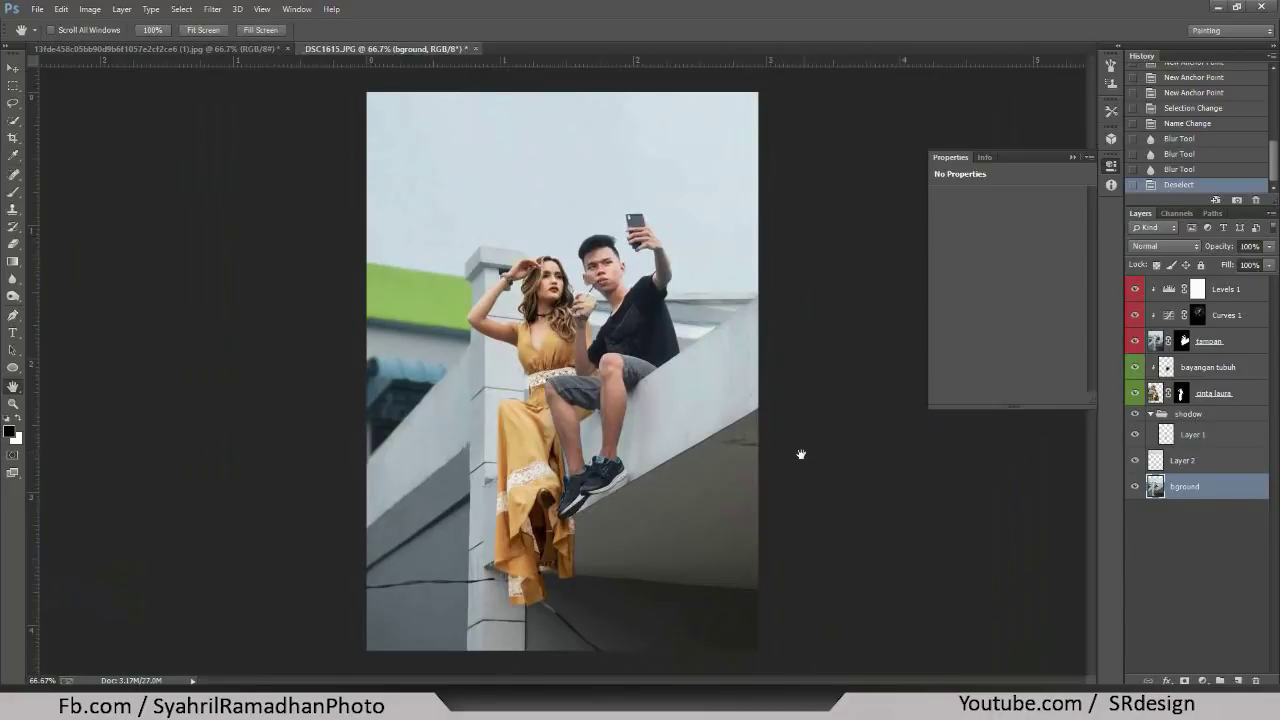
click(1226, 289)
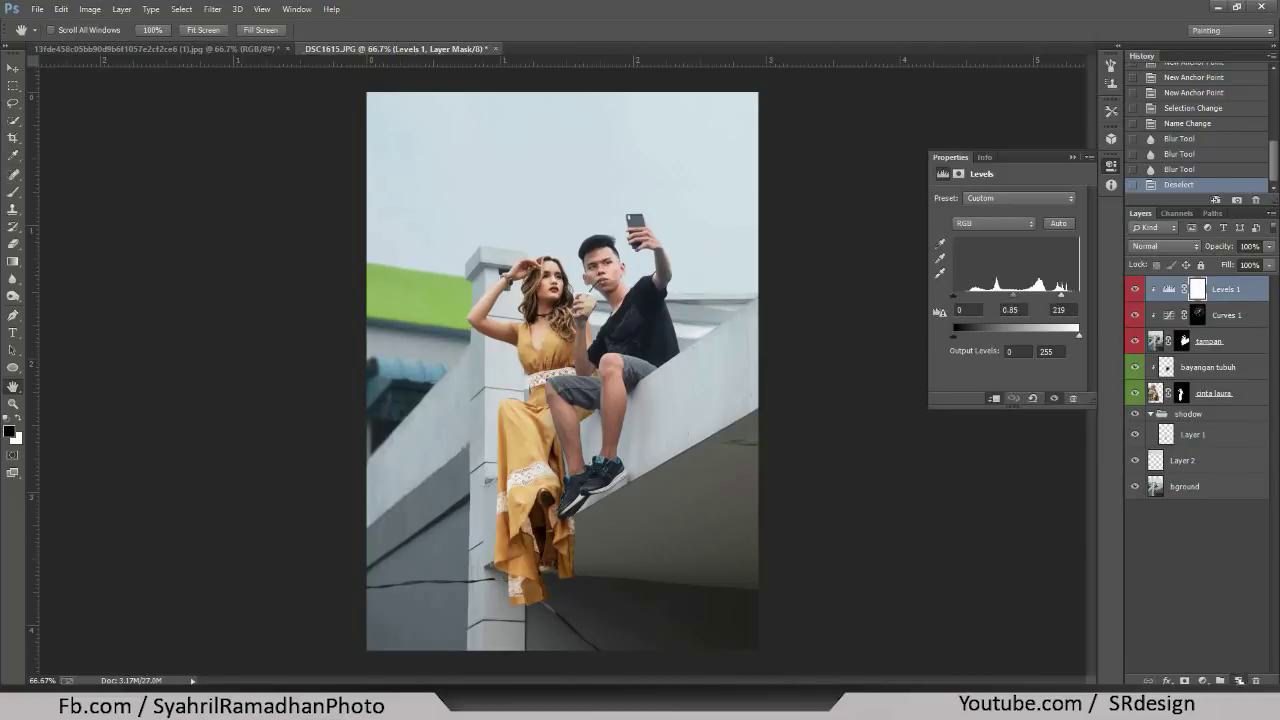
key(ctrl+shift+alt+n)
- Add a Hue/Saturation adjustment layer with Saturation at -30
click(1203, 681)
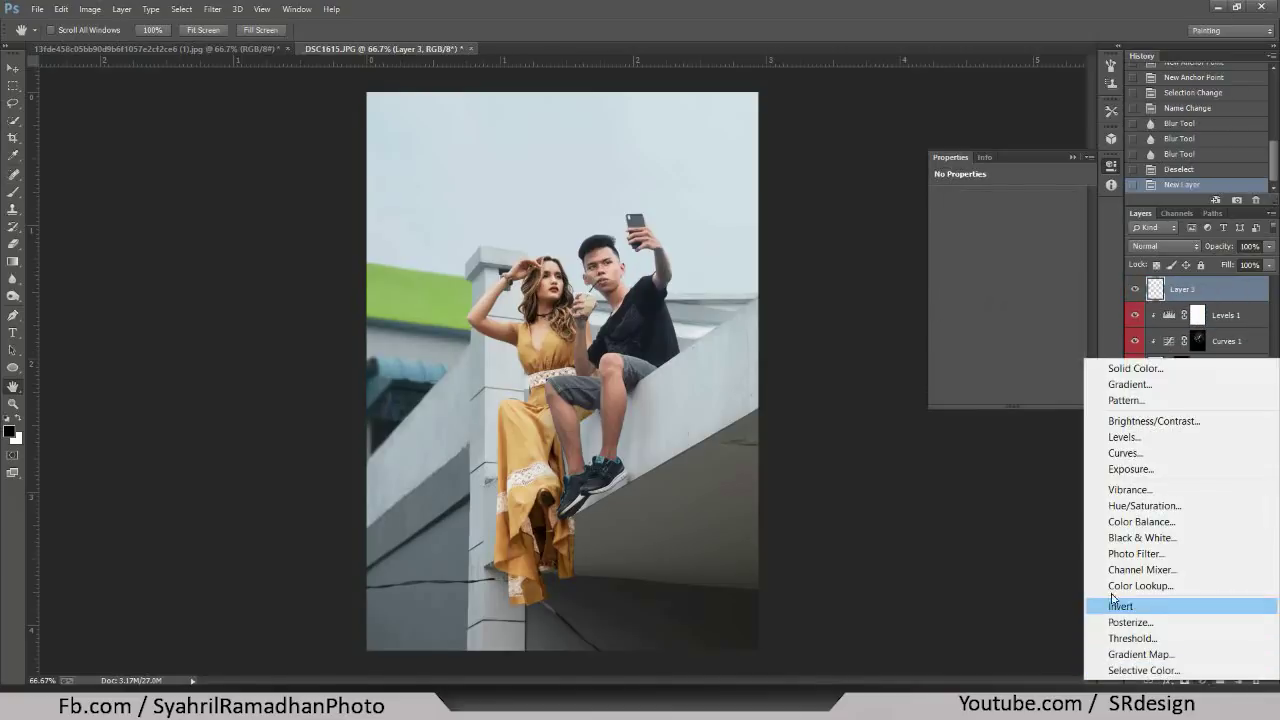
click(1133, 424)
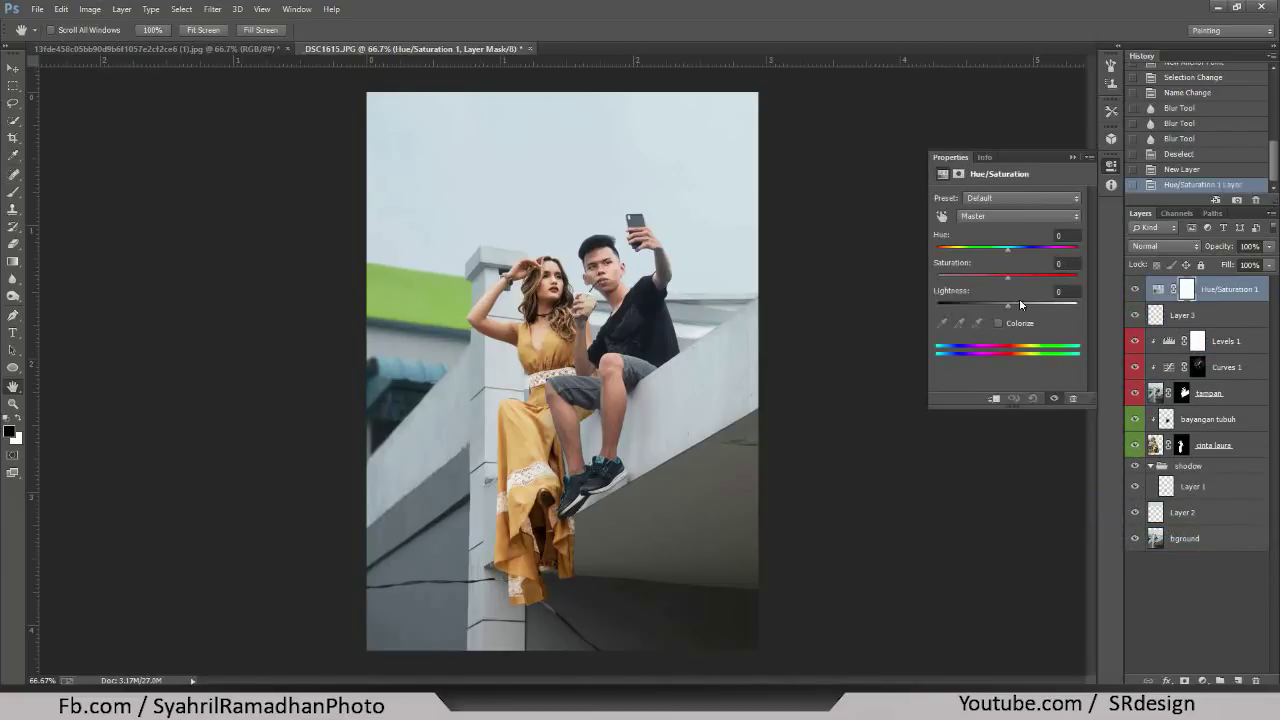
drag(1007, 275, 985, 280)
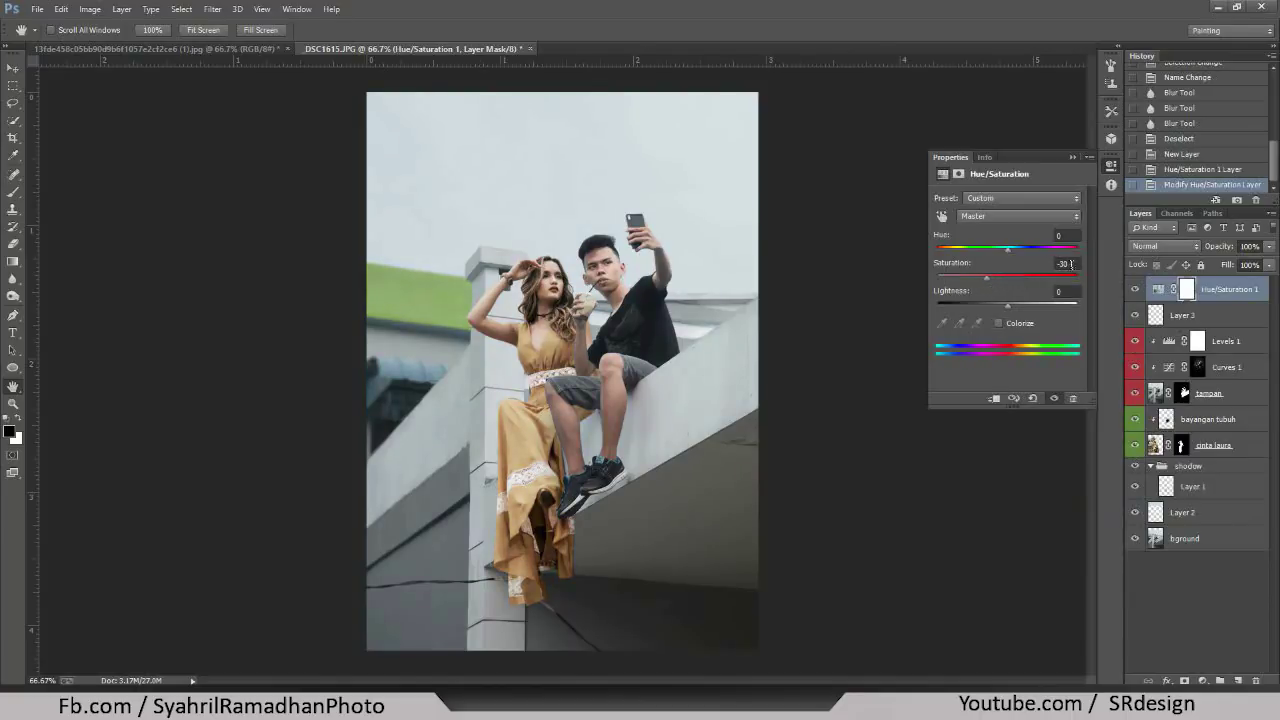
- Add a Levels adjustment layer with the midtone input set to 1.24
click(1203, 680)
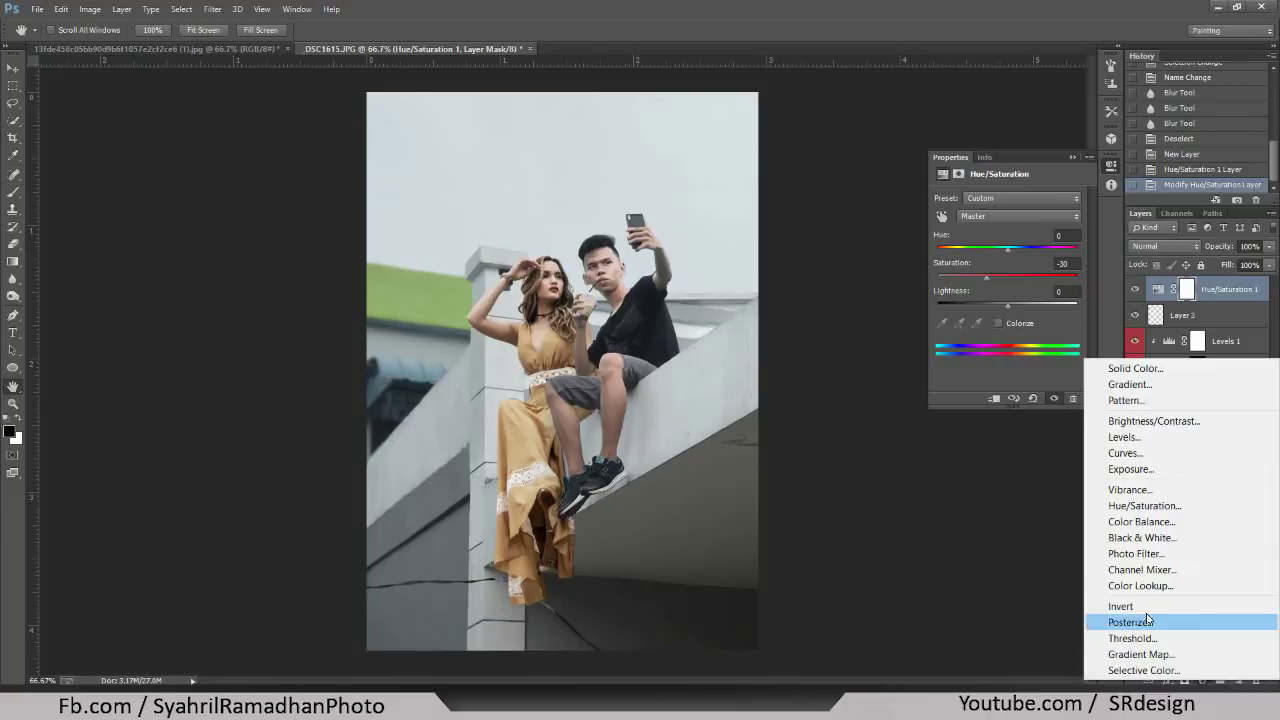
click(1140, 430)
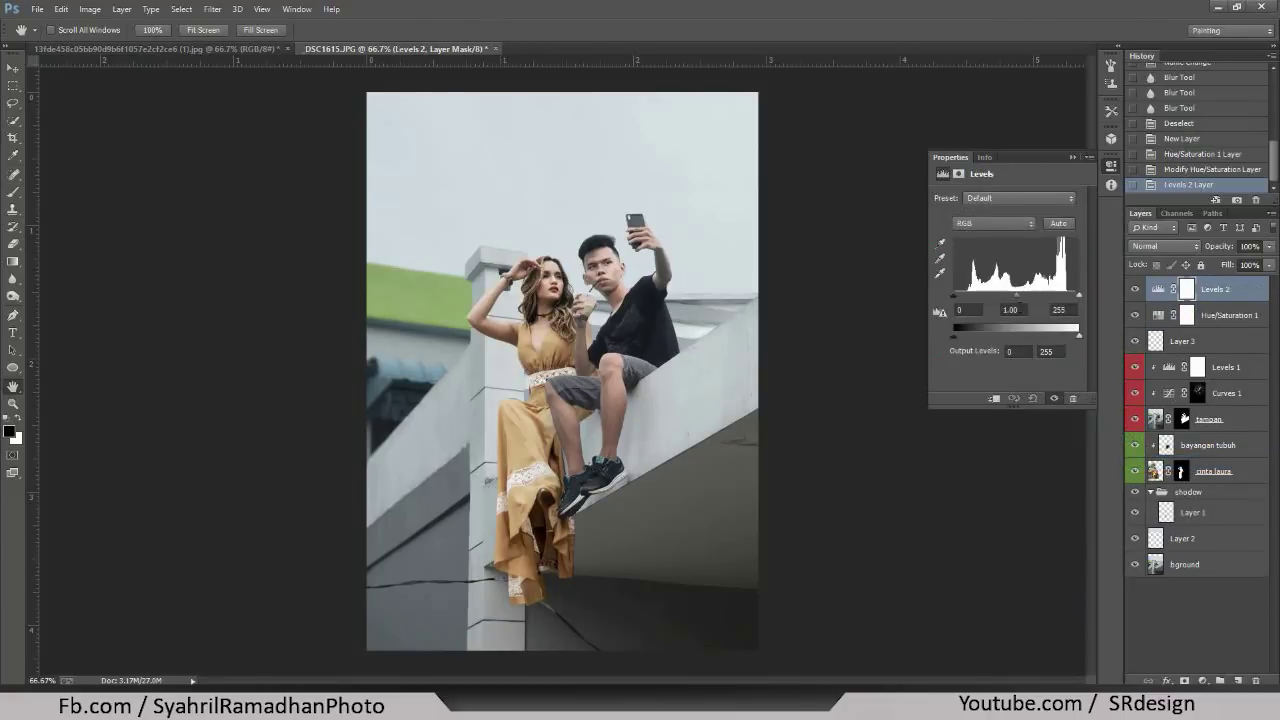
mouse_move(1016, 296)
mouse_down()
mouse_move(1027, 299)
mouse_move(966, 298)
mouse_up()
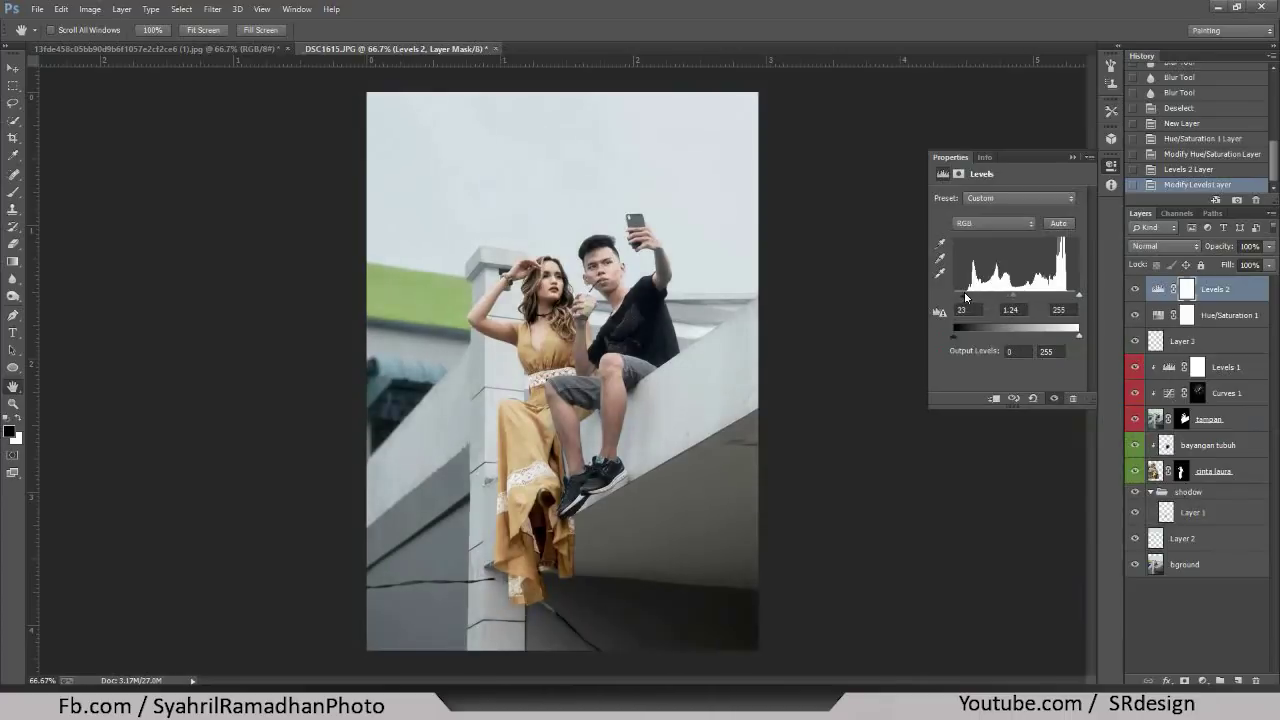